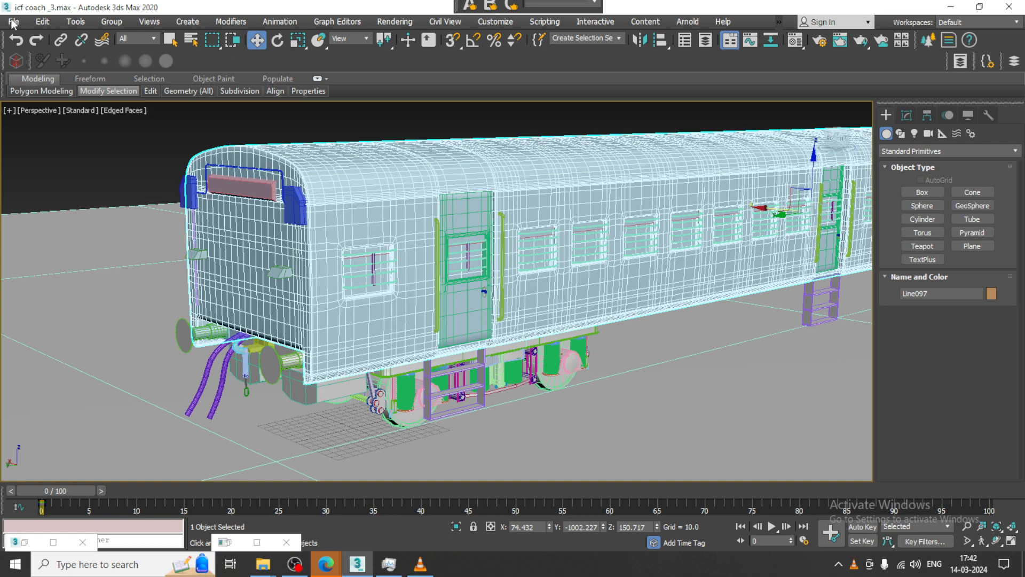
# View the reference image icf-utkrist.jpg in a window beside the viewport and show the coach's end in both
pyautogui.click(21, 25)
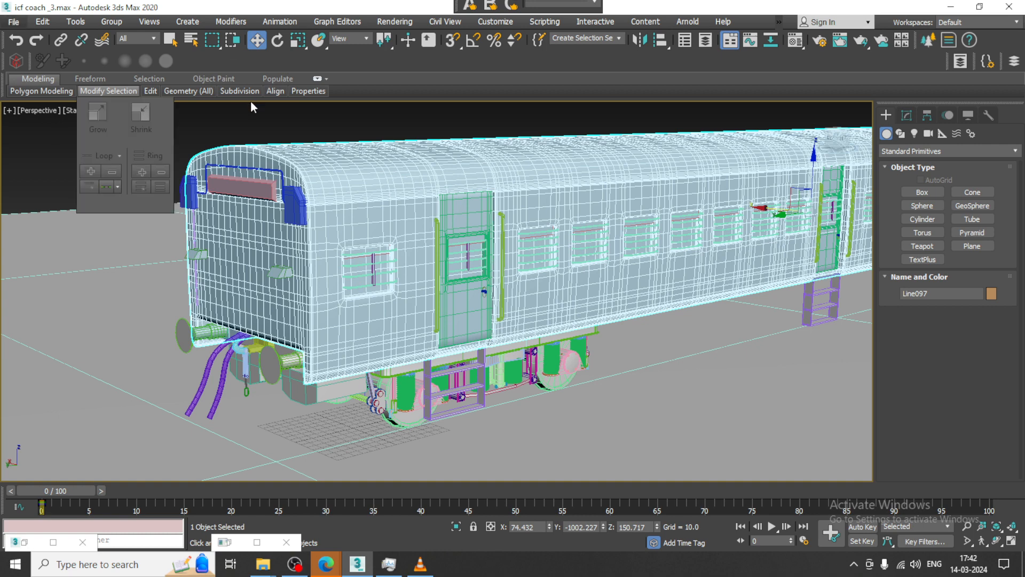
pyautogui.click(225, 123)
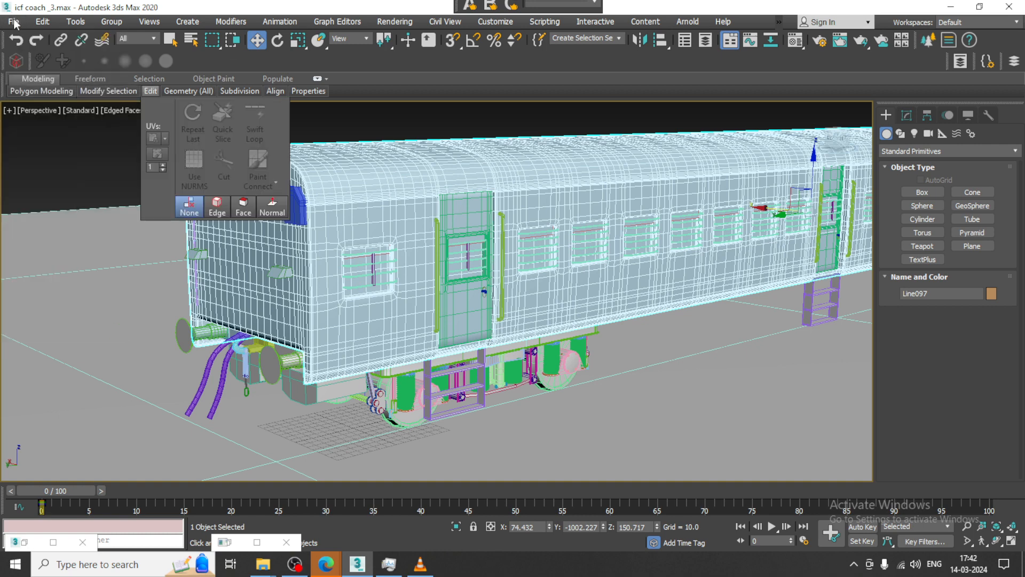
pyautogui.click(14, 24)
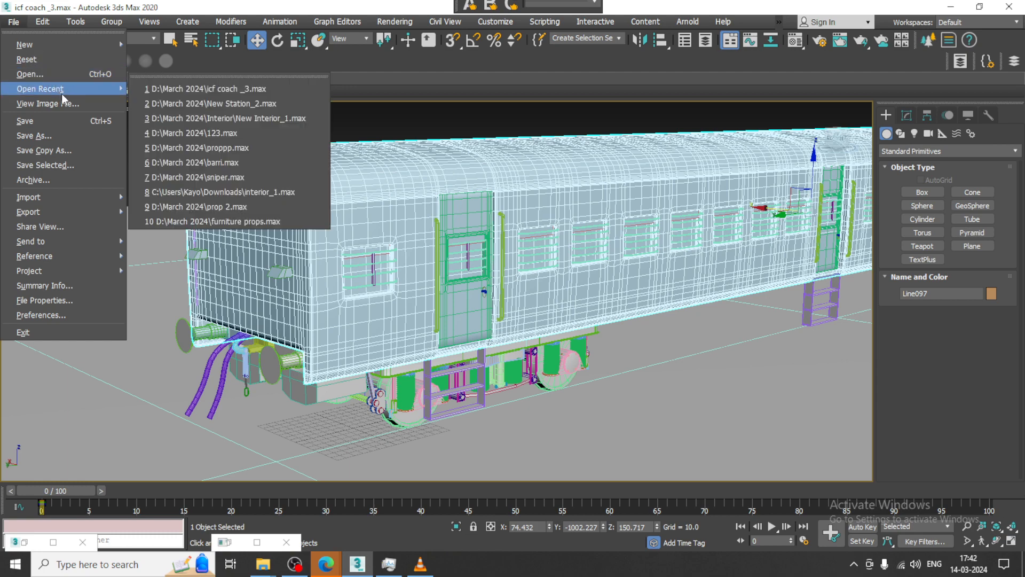
pyautogui.click(72, 105)
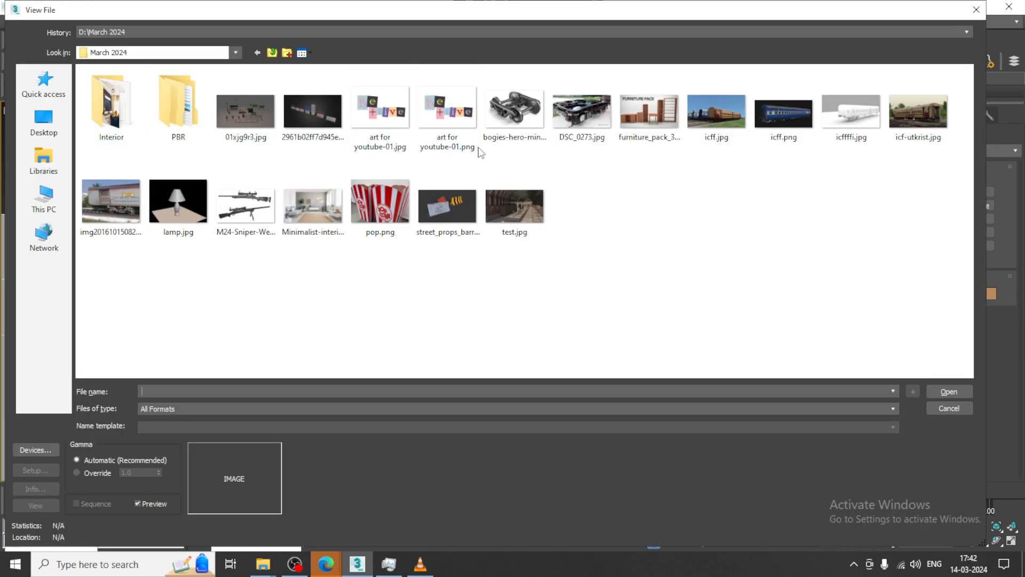
pyautogui.doubleClick(912, 117)
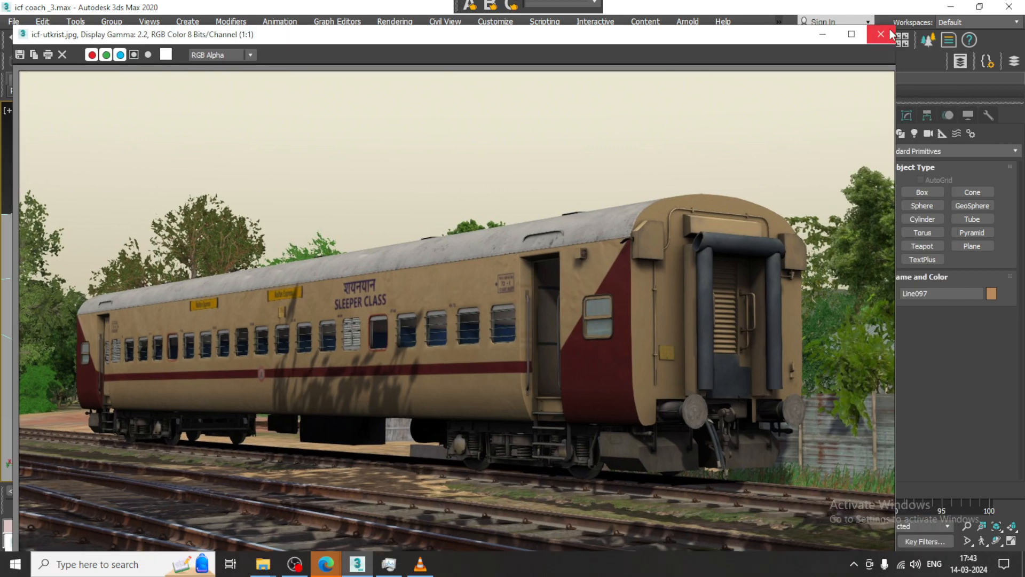
pyautogui.moveTo(896, 27); pyautogui.dragTo(492, 91)
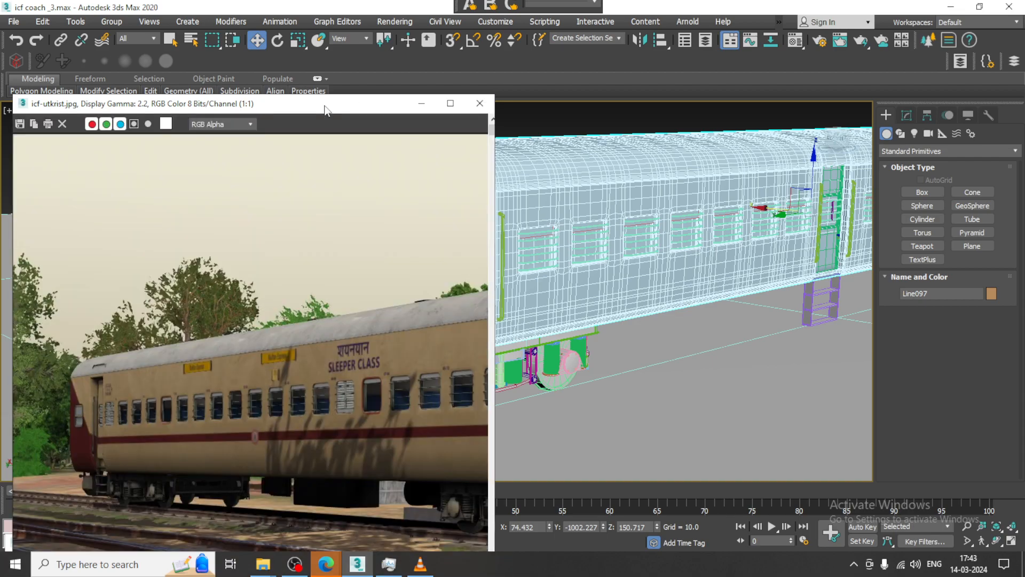
pyautogui.moveTo(63, 296); pyautogui.dragTo(588, 326)
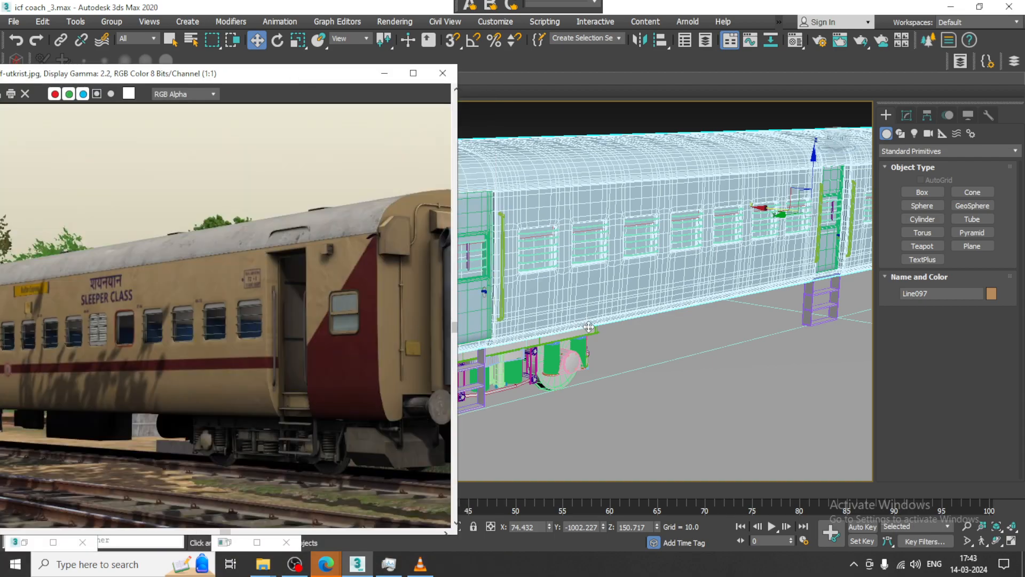
pyautogui.moveTo(136, 309); pyautogui.dragTo(733, 279)
pyautogui.moveTo(740, 296)
pyautogui.keyDown('alt'); pyautogui.mouseDown(button='middle')
pyautogui.moveTo(770, 288)
pyautogui.moveTo(736, 302)
pyautogui.mouseUp(button='middle'); pyautogui.keyUp('alt')
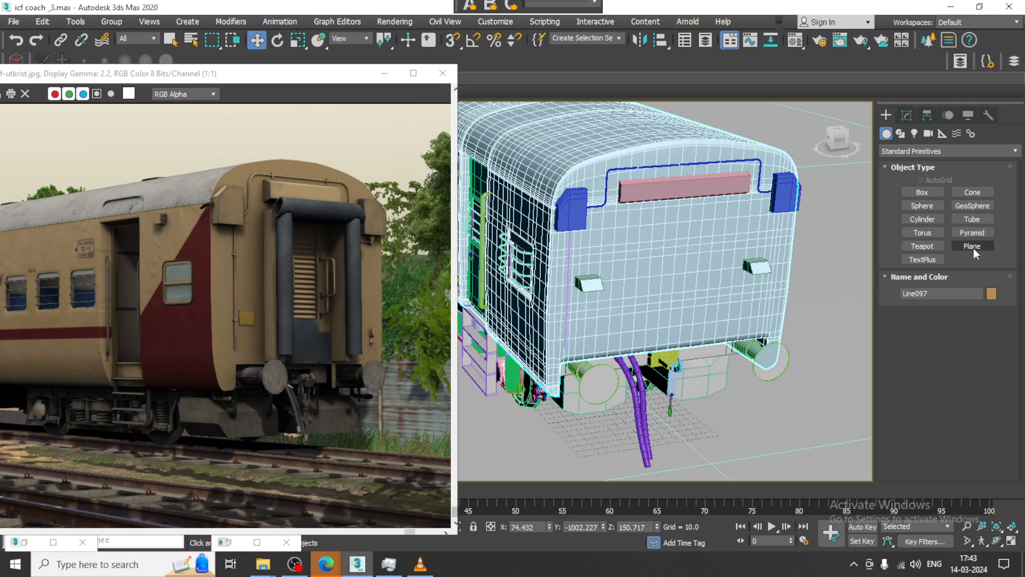
# With AutoGrid on, draw an upright tube in front of the coach's end, with radii about 10.2 and 13.7 and height about 145
pyautogui.click(973, 219)
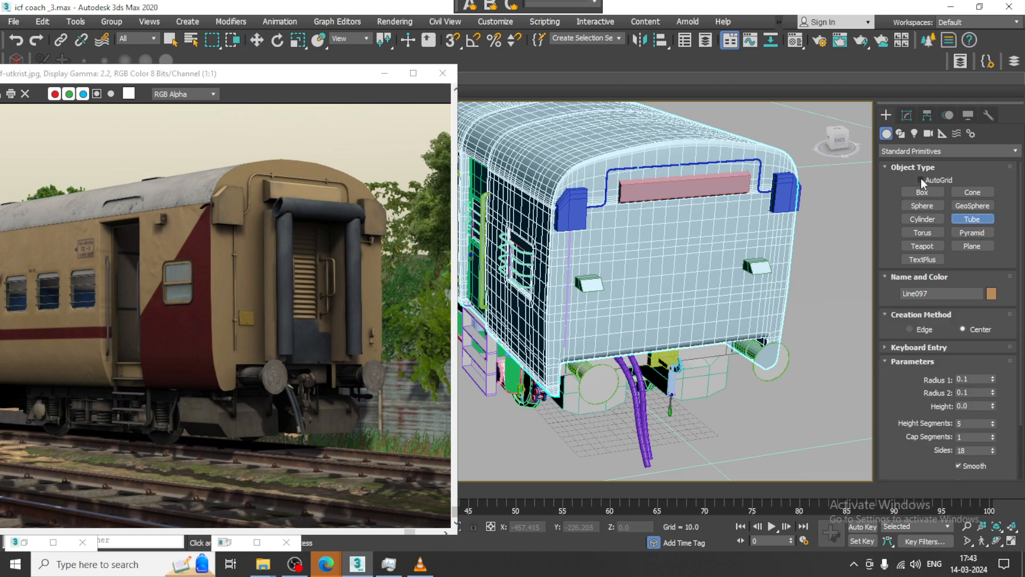
pyautogui.moveTo(623, 328); pyautogui.dragTo(623, 327)
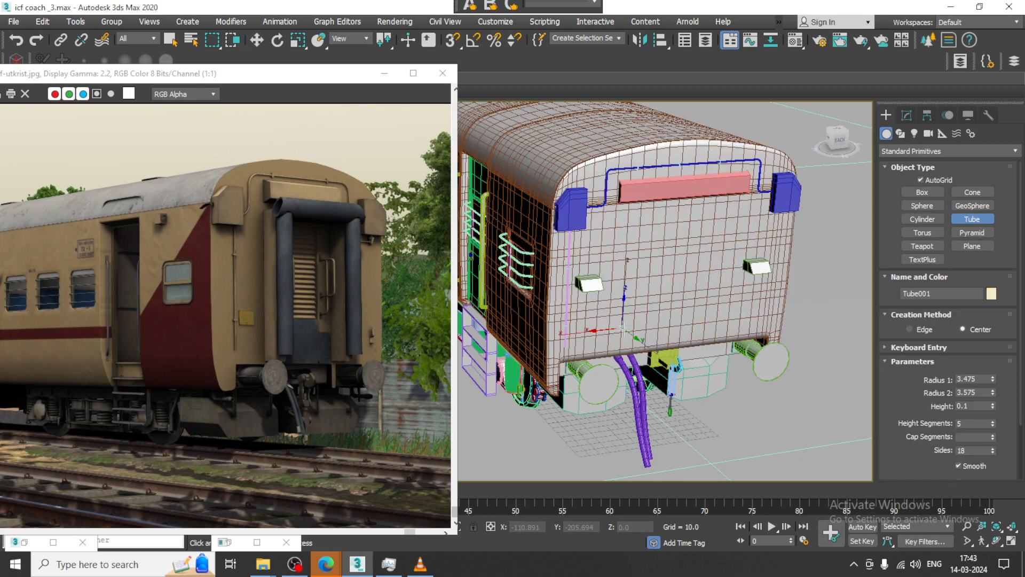
pyautogui.rightClick(624, 327)
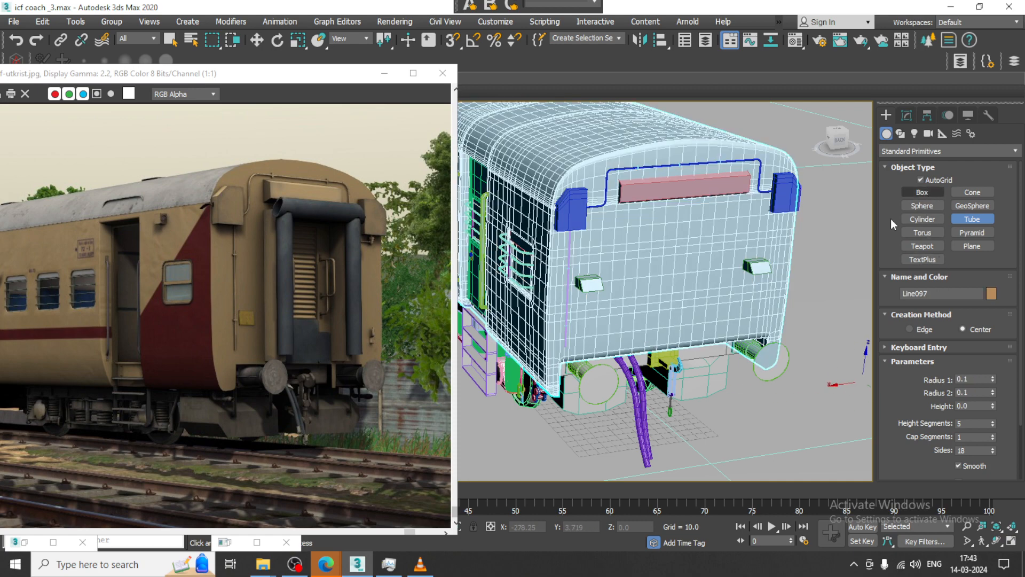
pyautogui.moveTo(701, 468); pyautogui.dragTo(704, 470)
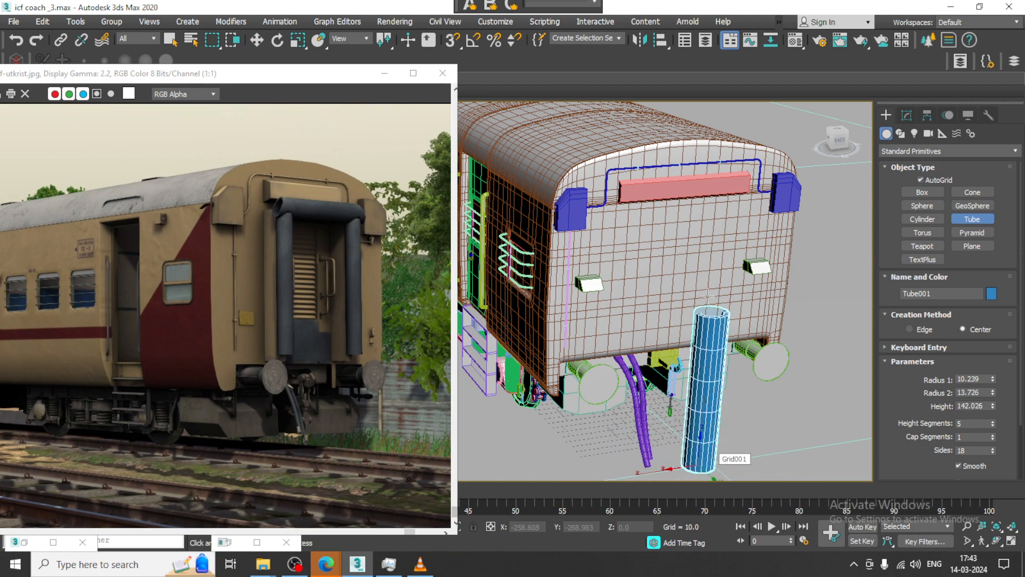
pyautogui.click(710, 331)
# Raise the tube to about Z 91.6 and pull it away from the coach's end wall to about Y 137.3
pyautogui.press('w')
pyautogui.scroll(5, 711, 379)
pyautogui.scroll(-6, 711, 379)
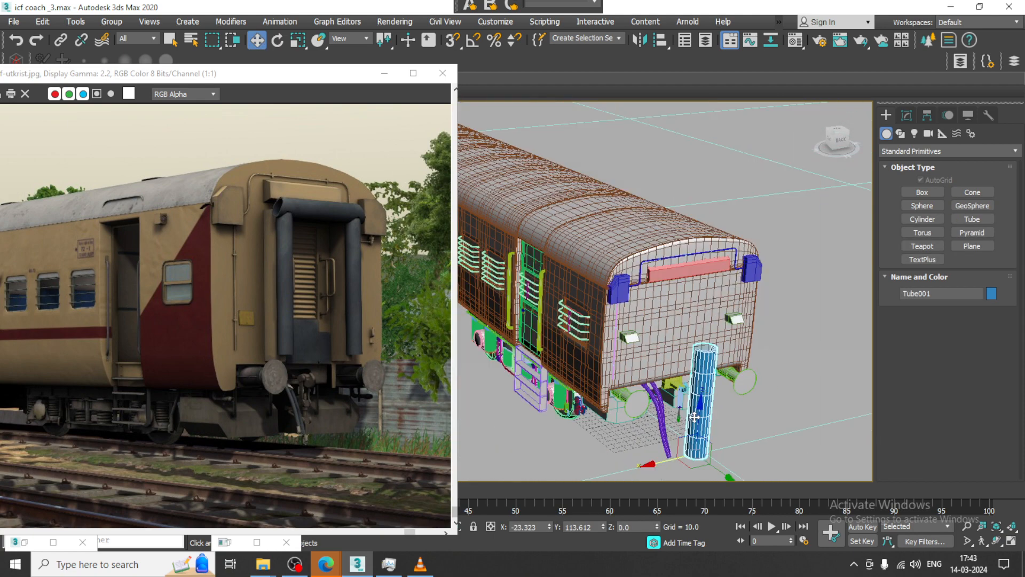
pyautogui.moveTo(699, 406); pyautogui.dragTo(700, 350)
pyautogui.scroll(5, 700, 352)
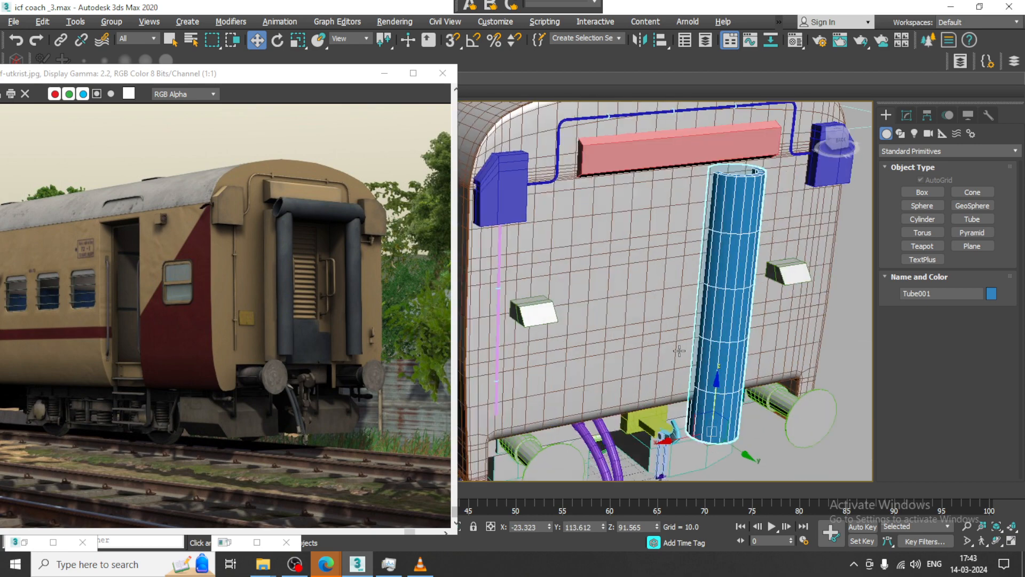
pyautogui.click(908, 115)
pyautogui.keyDown('alt'); pyautogui.moveTo(668, 320); pyautogui.dragTo(725, 457, button='middle'); pyautogui.keyUp('alt')
pyautogui.moveTo(726, 457); pyautogui.dragTo(844, 430)
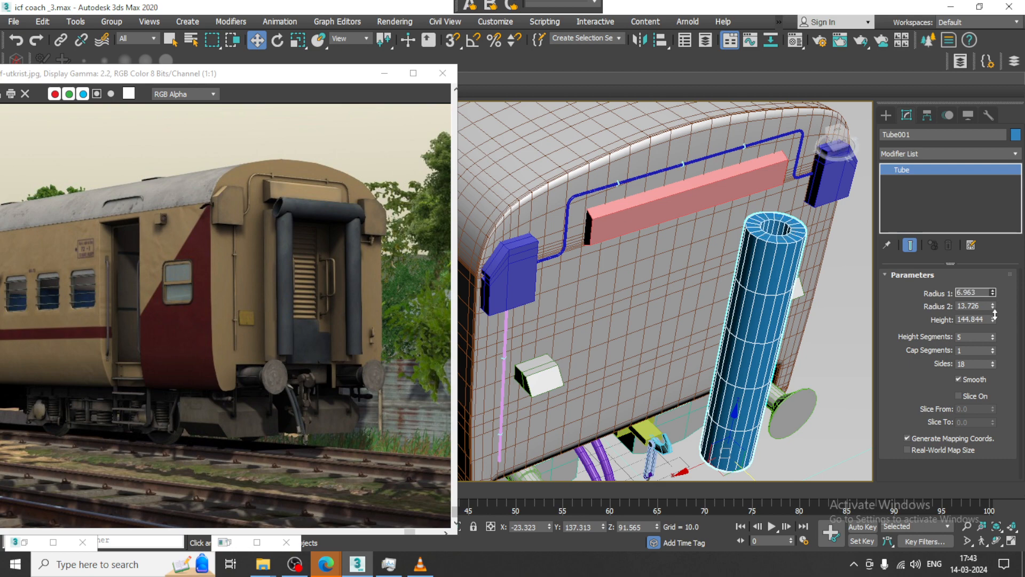
# Reduce the tube's radii to about 6.45 and 7.69 and its height to about 117.3
pyautogui.moveTo(993, 308); pyautogui.dragTo(997, 337)
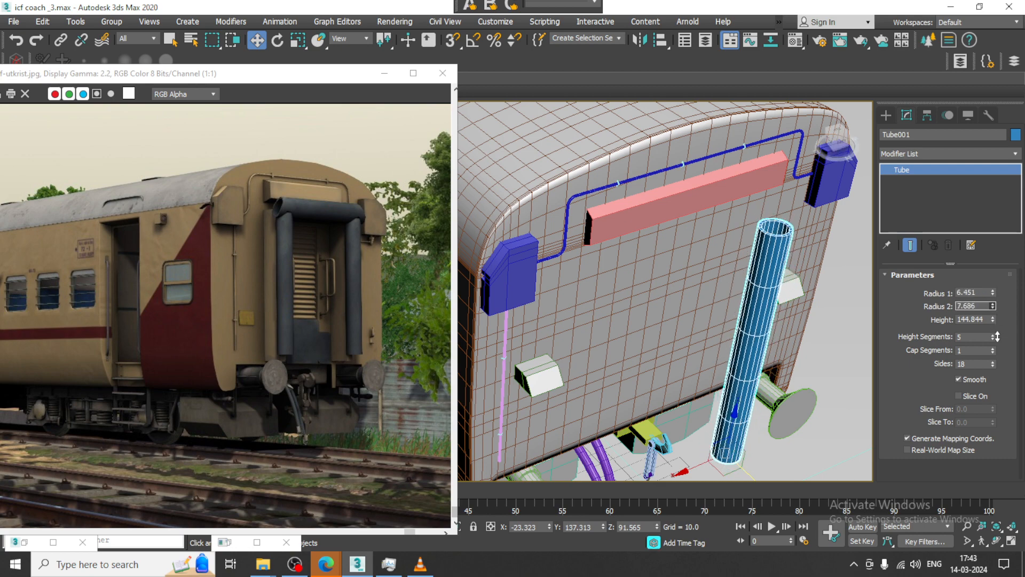
pyautogui.scroll(-3, 735, 448)
pyautogui.keyDown('alt'); pyautogui.moveTo(736, 451); pyautogui.dragTo(857, 351, button='middle'); pyautogui.keyUp('alt')
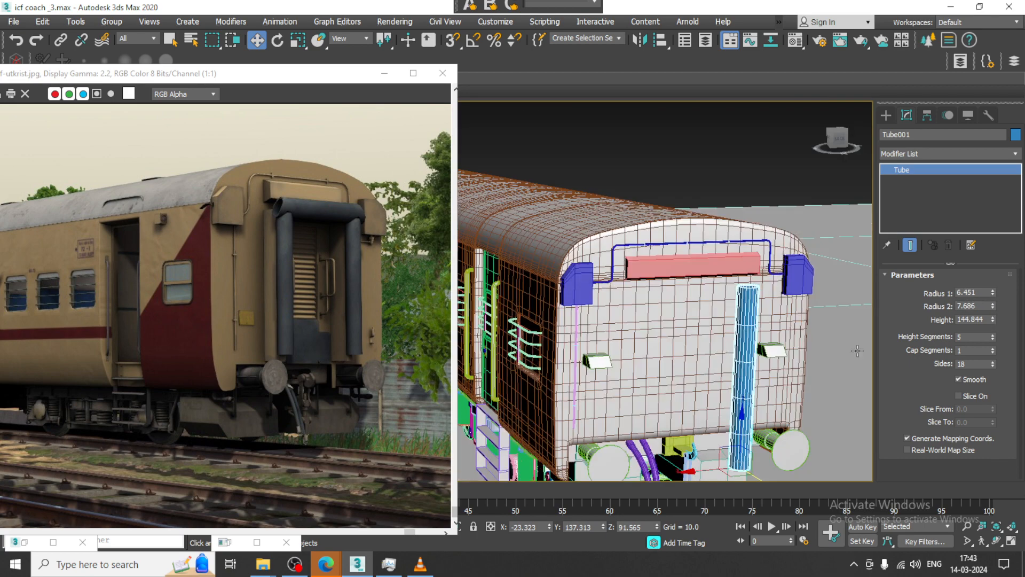
pyautogui.moveTo(992, 321); pyautogui.dragTo(993, 332)
pyautogui.moveTo(712, 424); pyautogui.dragTo(711, 389, button='middle')
# Move the tube up under the pink box and against the end wall, at about X 50.2, Y 113.7, Z 123.6
pyautogui.moveTo(742, 390); pyautogui.dragTo(741, 360)
pyautogui.keyDown('alt'); pyautogui.moveTo(741, 360); pyautogui.dragTo(758, 374, button='middle'); pyautogui.keyUp('alt')
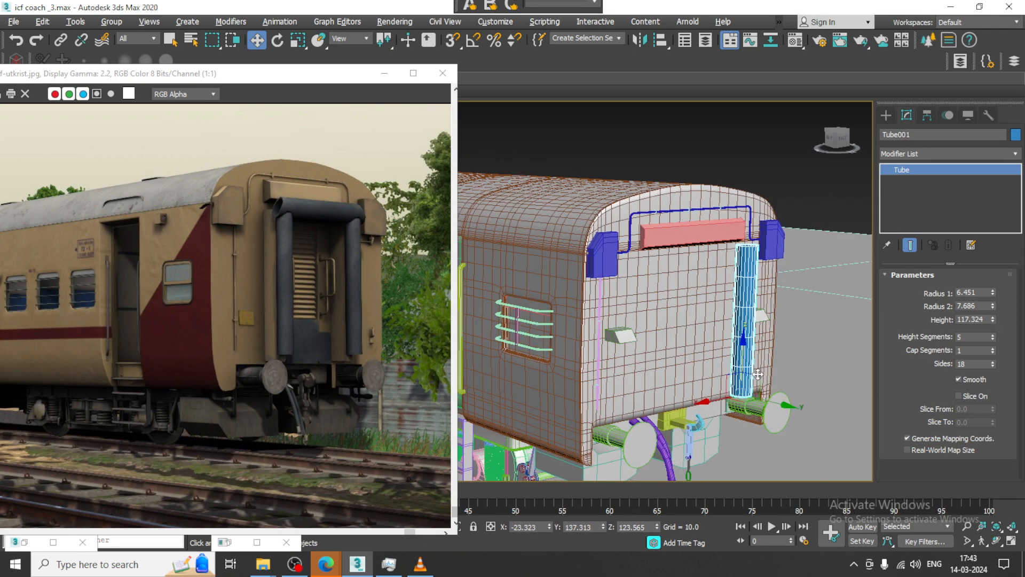
pyautogui.moveTo(777, 402); pyautogui.dragTo(742, 401)
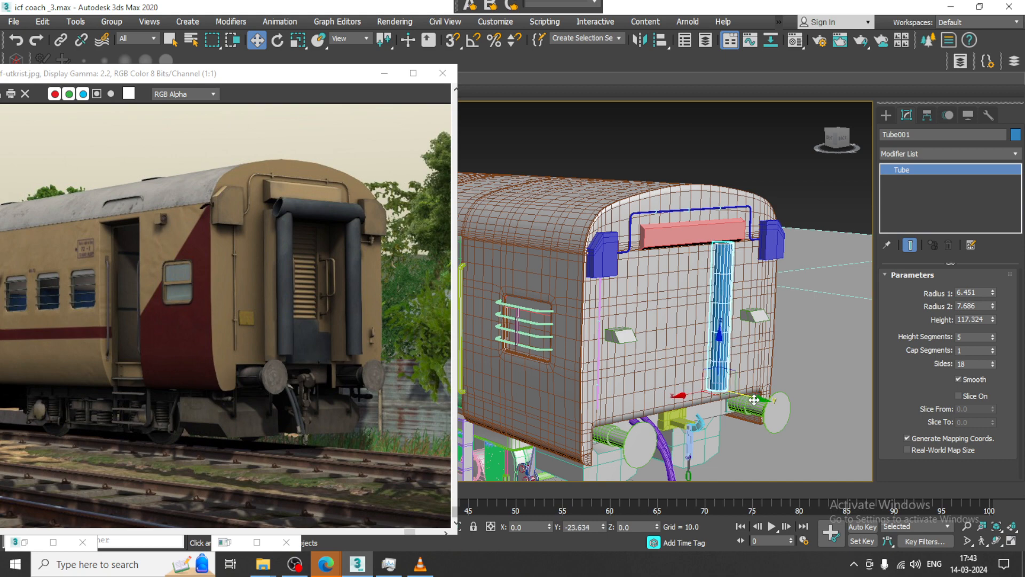
pyautogui.keyDown('alt'); pyautogui.moveTo(742, 401); pyautogui.dragTo(729, 372, button='middle'); pyautogui.keyUp('alt')
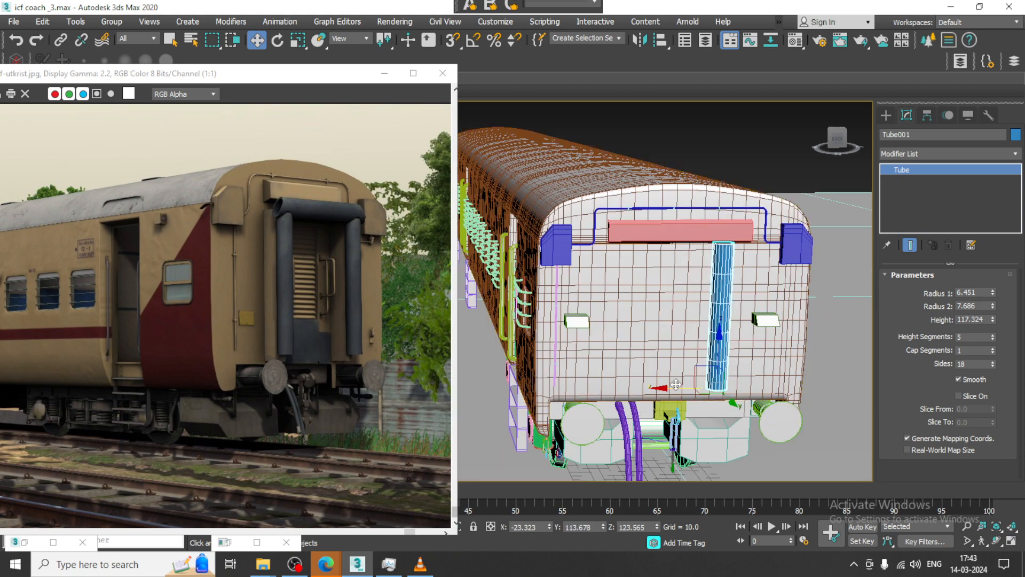
pyautogui.moveTo(676, 383); pyautogui.dragTo(587, 387)
pyautogui.keyDown('alt'); pyautogui.moveTo(648, 336); pyautogui.dragTo(634, 335, button='middle'); pyautogui.keyUp('alt')
# Shift the four vertices at one end of the pink box inward to line that end up with the tube
pyautogui.click(664, 242)
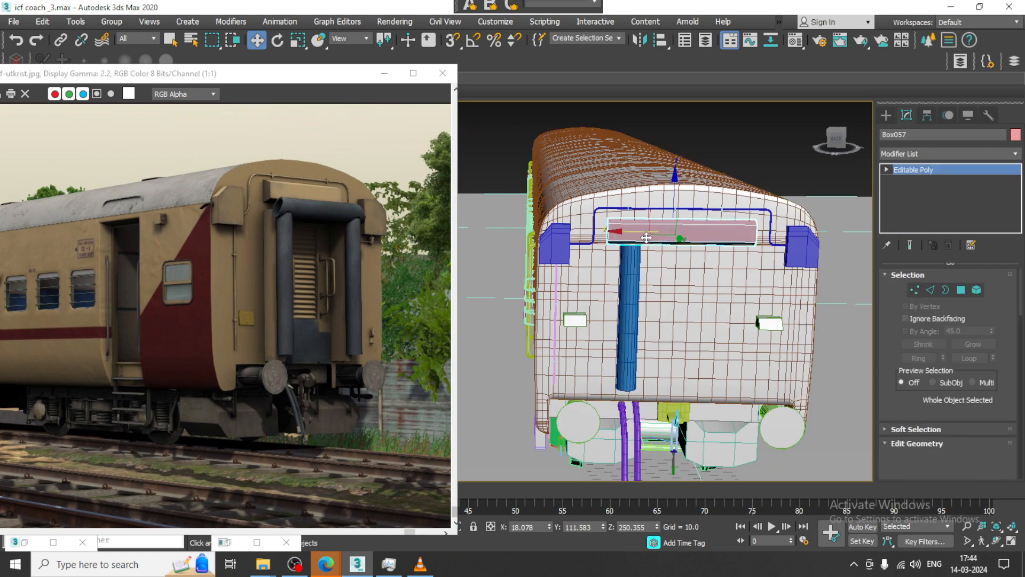
pyautogui.press('1')
pyautogui.moveTo(586, 184); pyautogui.dragTo(632, 273)
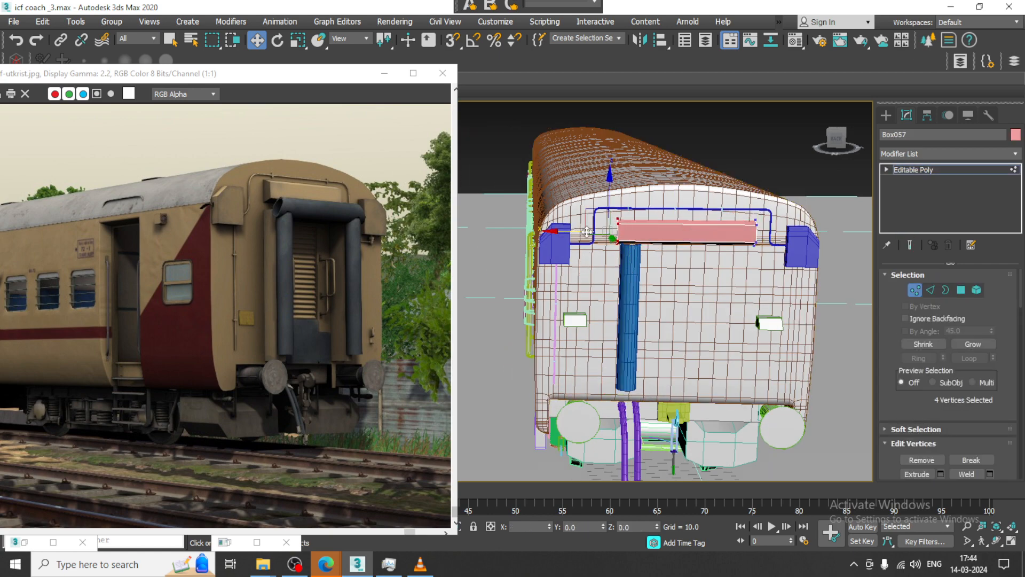
pyautogui.moveTo(587, 231); pyautogui.dragTo(599, 232)
pyautogui.click(947, 173)
pyautogui.keyDown('alt'); pyautogui.moveTo(644, 292); pyautogui.dragTo(652, 295, button='middle'); pyautogui.keyUp('alt')
pyautogui.scroll(3, 637, 321)
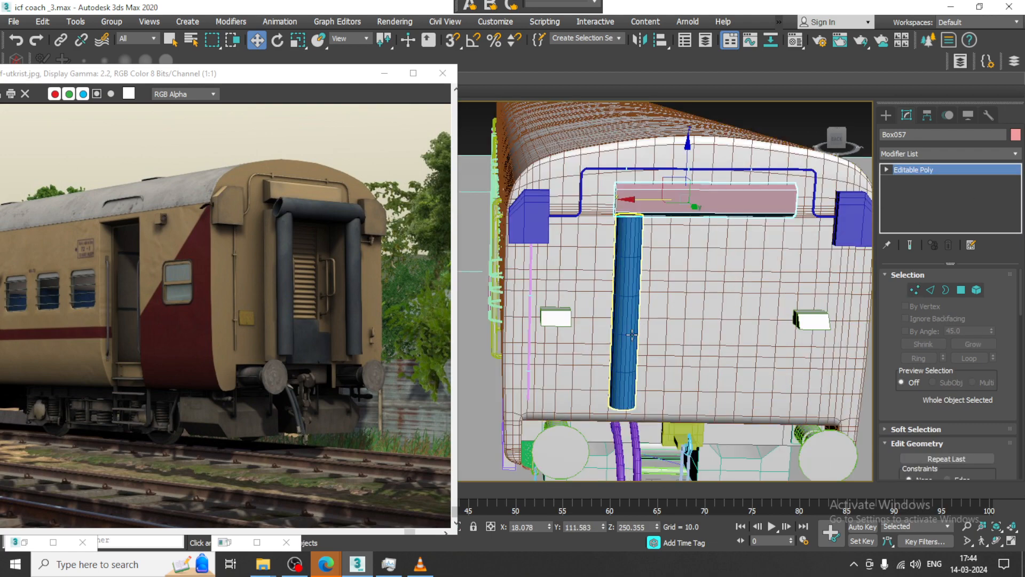
# Clone the tube sideways along X to about X 106.7
pyautogui.click(630, 335)
pyautogui.keyDown('alt'); pyautogui.moveTo(630, 335); pyautogui.dragTo(636, 340, button='middle'); pyautogui.keyUp('alt')
pyautogui.scroll(3, 637, 338)
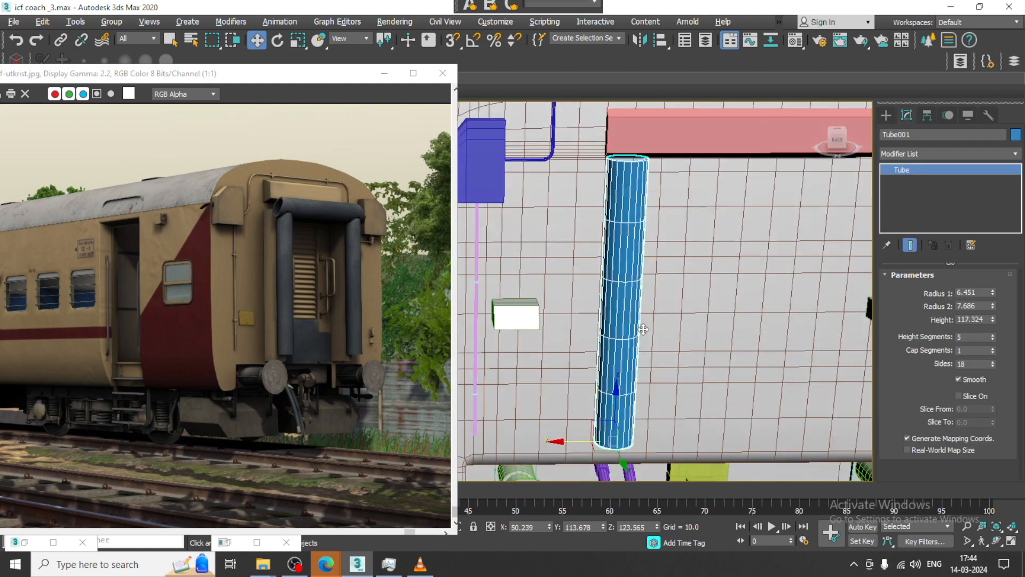
pyautogui.rightClick(627, 210)
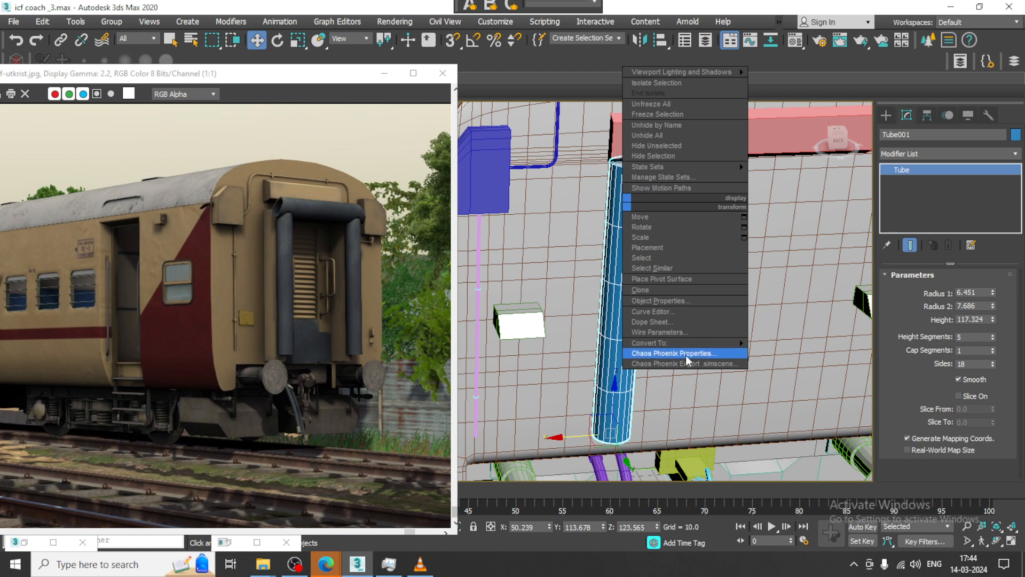
pyautogui.moveTo(689, 343)
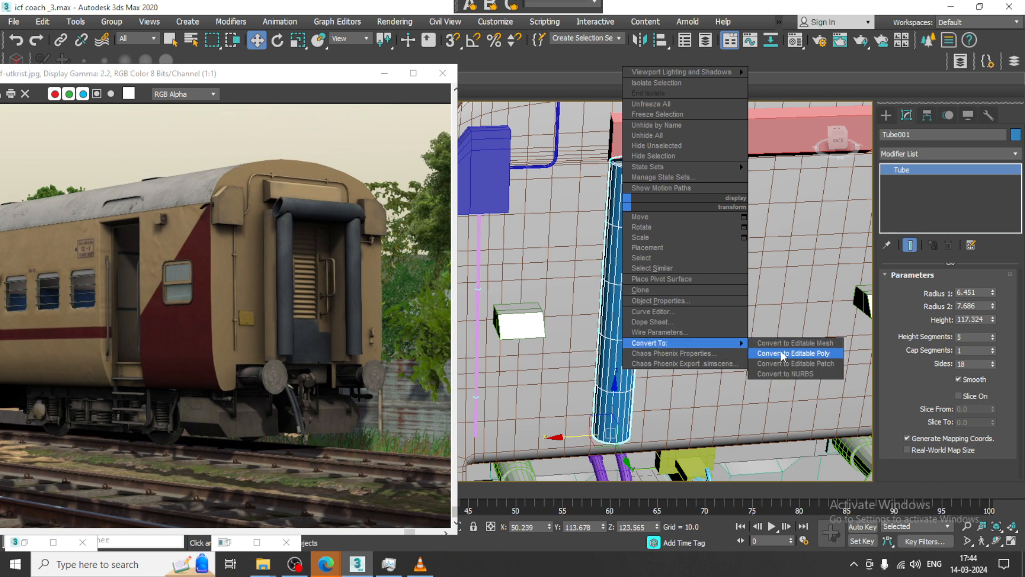
pyautogui.click(760, 268)
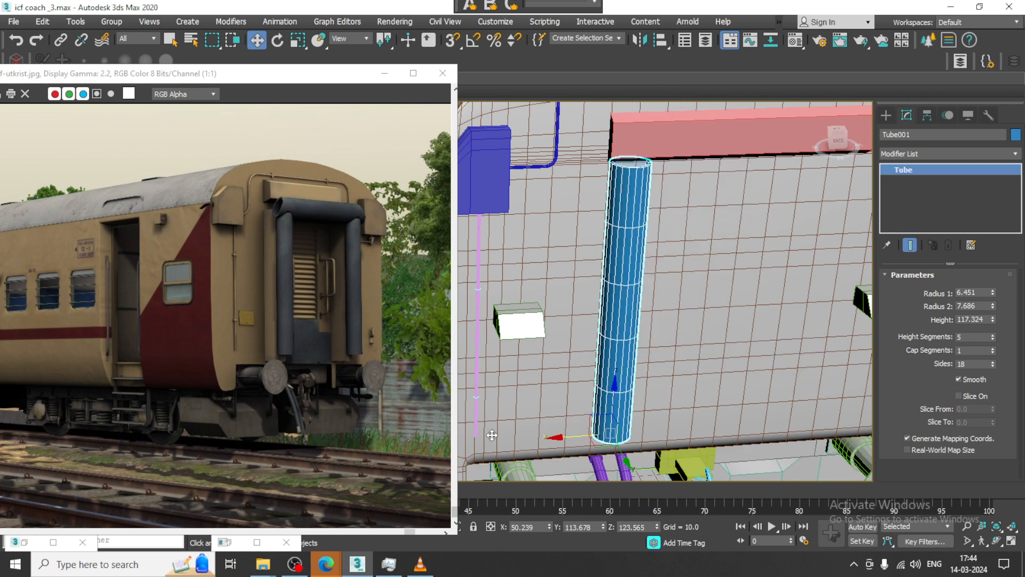
pyautogui.keyDown('shift'); pyautogui.moveTo(491, 435); pyautogui.dragTo(355, 436); pyautogui.keyUp('shift')
pyautogui.click(514, 335)
# Convert the original tube to Editable Poly and add an FFD(box) modifier with a 4x4x4 lattice
pyautogui.click(623, 289)
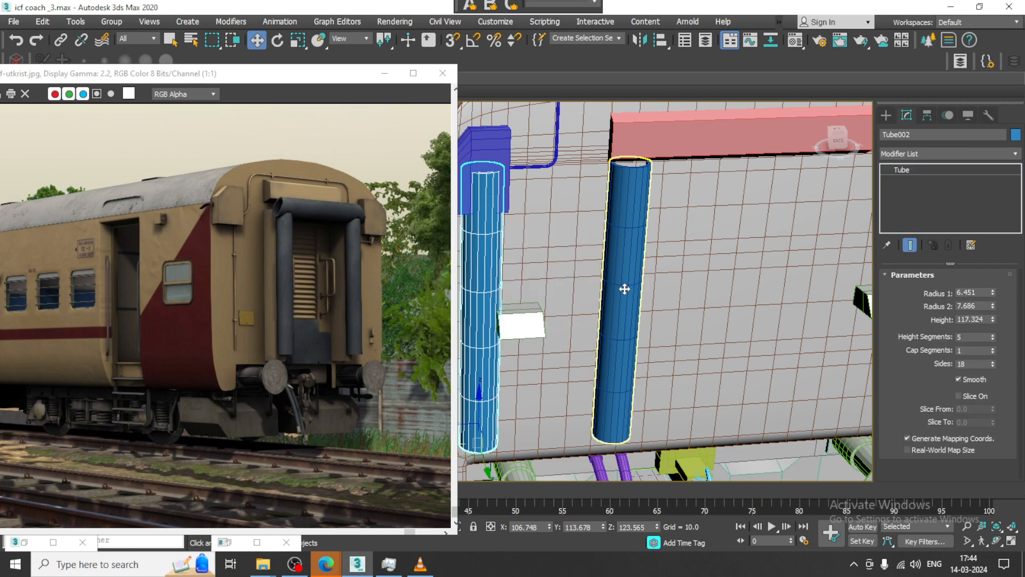
pyautogui.rightClick(622, 289)
pyautogui.moveTo(679, 424)
pyautogui.click(785, 435)
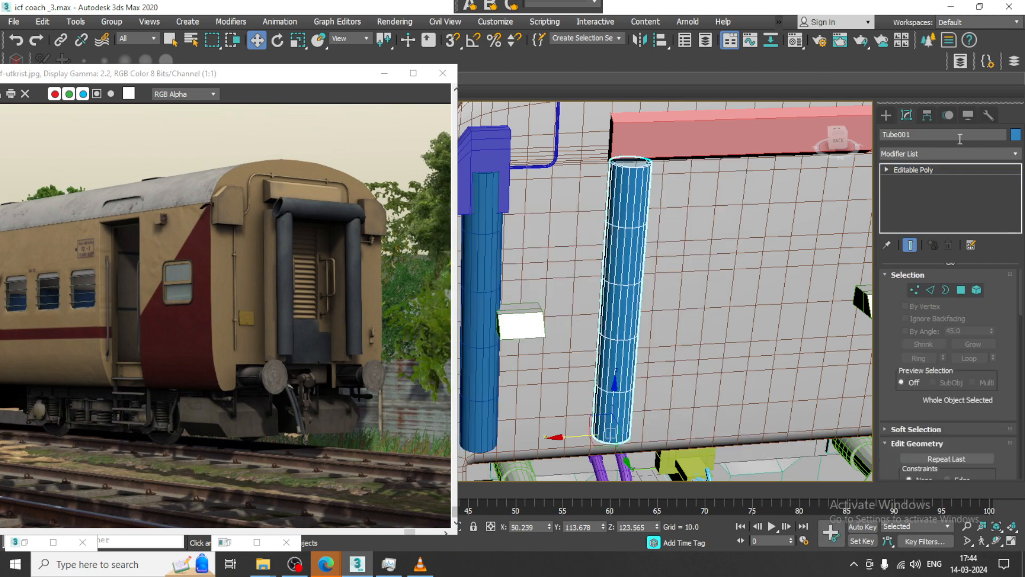
pyautogui.click(932, 155)
pyautogui.scroll(-3, 928, 245)
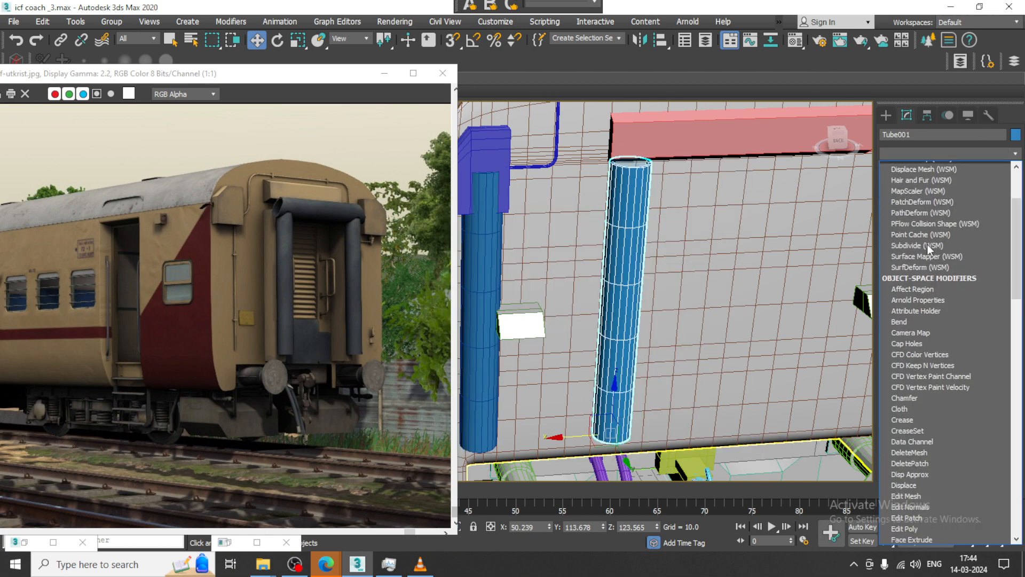
pyautogui.press('f')
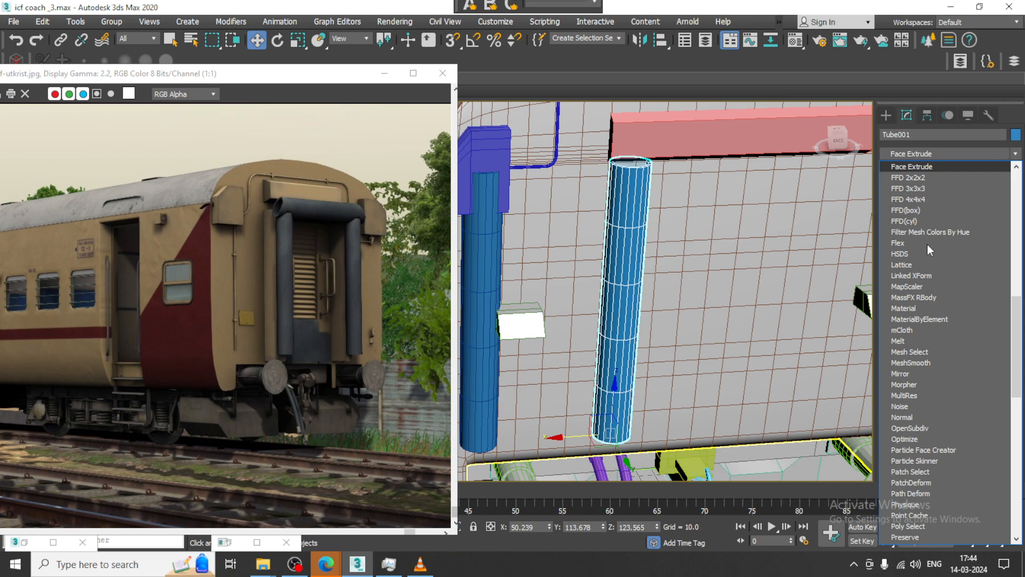
pyautogui.click(917, 211)
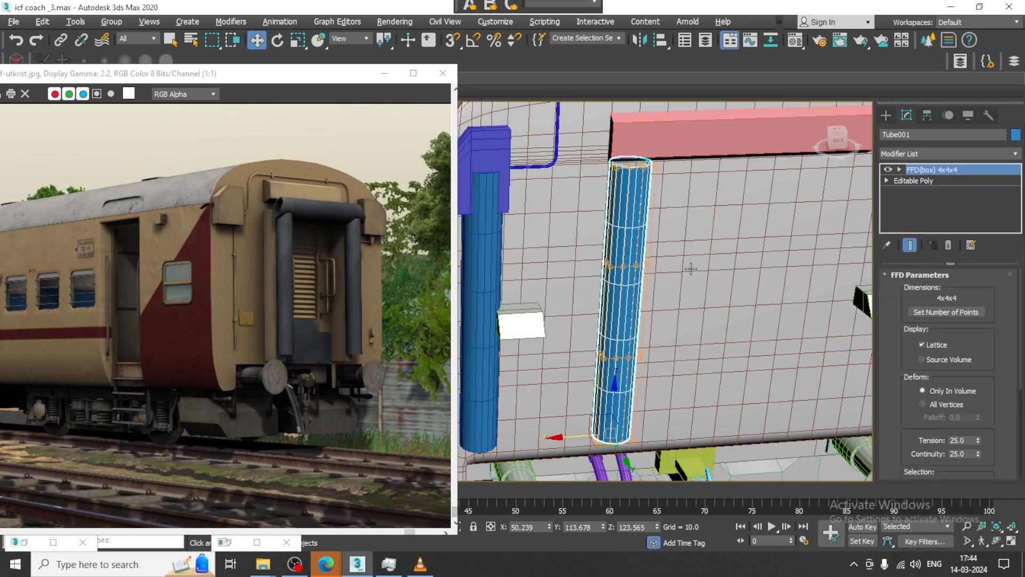
# Shift the reference image window further aside and frame the original tube in the maximized Top view
pyautogui.hotkey('alt', 'w')
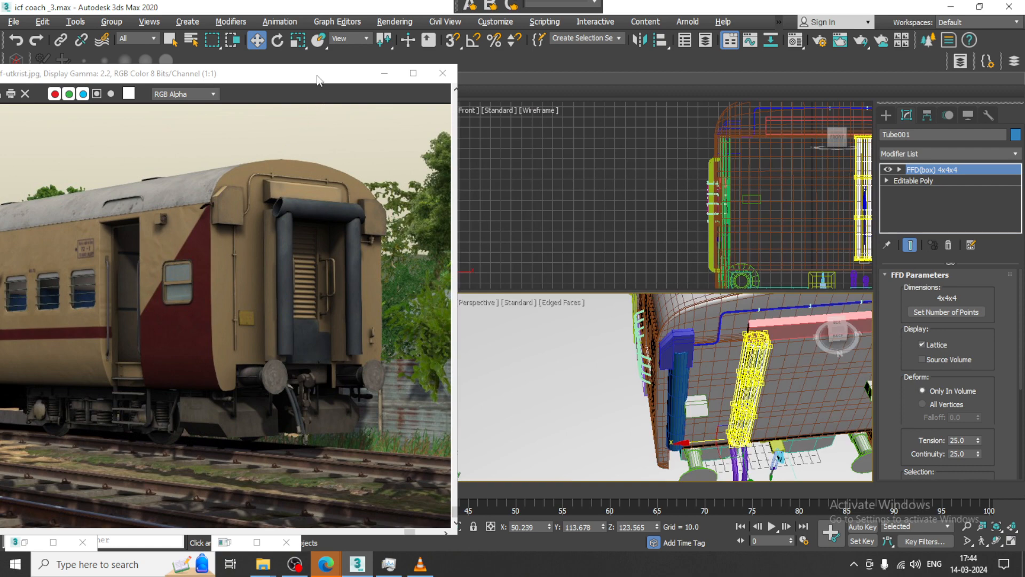
pyautogui.moveTo(317, 77); pyautogui.dragTo(220, 78)
pyautogui.middleClick(389, 250)
pyautogui.hotkey('alt', 'w')
pyautogui.press('z')
pyautogui.moveTo(471, 264); pyautogui.dragTo(532, 230, button='middle')
# Try to reshape the tube by moving a group of its FFD control points in the Top view, and undo the move
pyautogui.press('1')
pyautogui.moveTo(503, 376); pyautogui.dragTo(527, 251)
pyautogui.hotkey('alt', 'w')
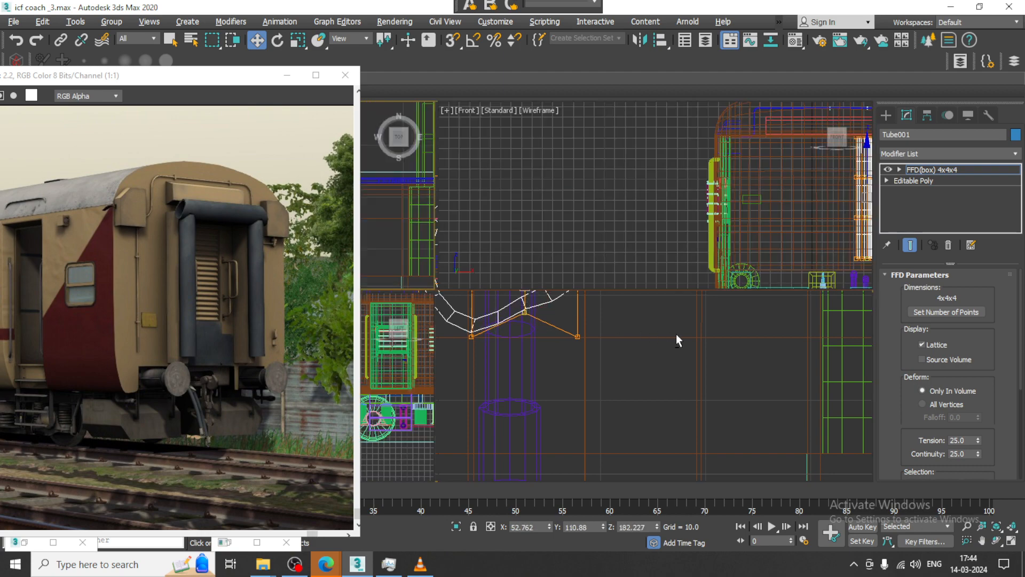
pyautogui.keyDown('alt'); pyautogui.moveTo(662, 329); pyautogui.dragTo(643, 279, button='middle'); pyautogui.keyUp('alt')
pyautogui.hotkey('alt', 'w')
pyautogui.hotkey('ctrl', 'z')
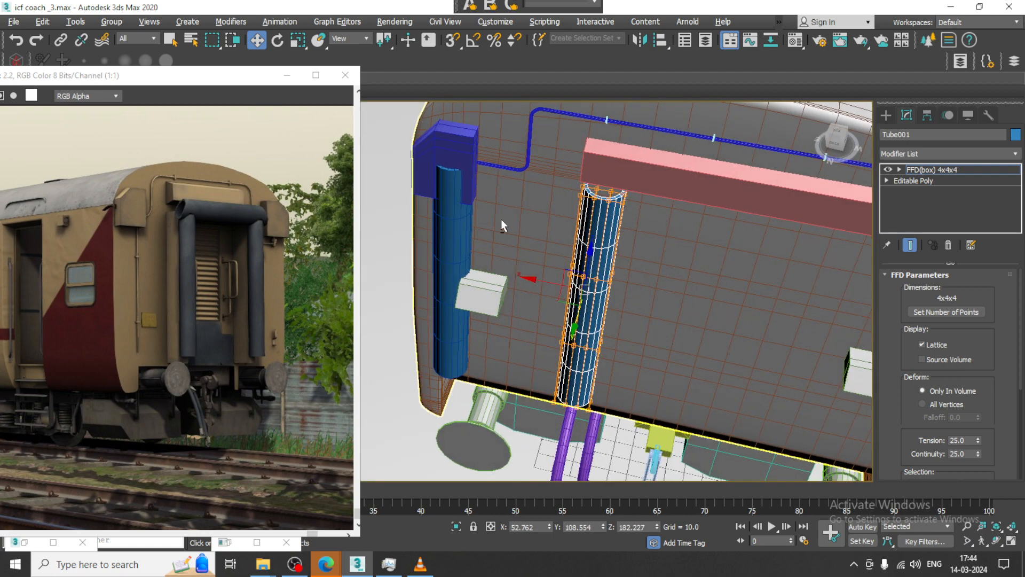
# Reshape the original tube's round profile by moving a group of its FFD control points in the Top view
pyautogui.hotkey('alt', 'w')
pyautogui.moveTo(389, 216); pyautogui.dragTo(388, 217, button='middle')
pyautogui.hotkey('alt', 'w')
pyautogui.scroll(-6, 498, 274)
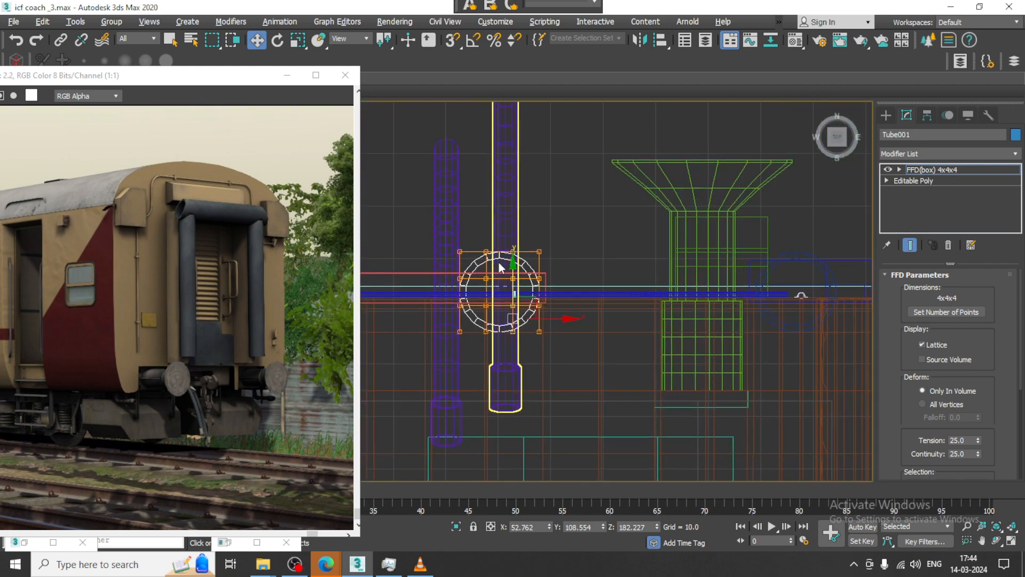
pyautogui.scroll(3, 499, 261)
pyautogui.moveTo(499, 299); pyautogui.dragTo(499, 300)
pyautogui.hotkey('alt', 'w')
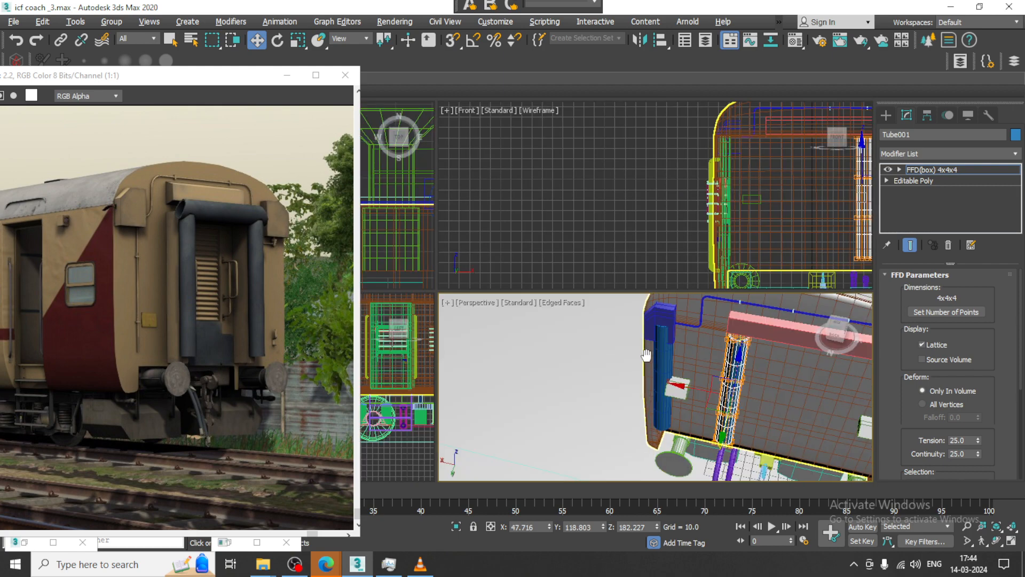
pyautogui.hotkey('alt', 'w')
pyautogui.moveTo(648, 355); pyautogui.dragTo(558, 341, button='middle')
pyautogui.moveTo(544, 339); pyautogui.dragTo(550, 337)
pyautogui.keyDown('alt'); pyautogui.moveTo(555, 334); pyautogui.dragTo(608, 299, button='middle'); pyautogui.keyUp('alt')
pyautogui.click(968, 171)
# Convert the FFD-deformed tube to Editable Poly
pyautogui.keyDown('alt'); pyautogui.moveTo(625, 208); pyautogui.dragTo(631, 87, button='middle'); pyautogui.keyUp('alt')
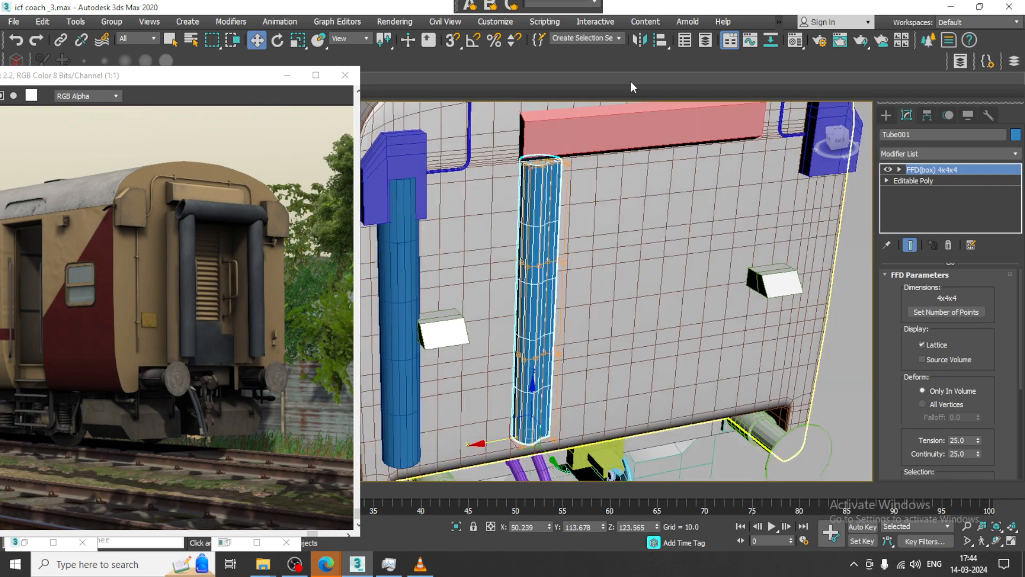
pyautogui.click(645, 43)
pyautogui.click(551, 380)
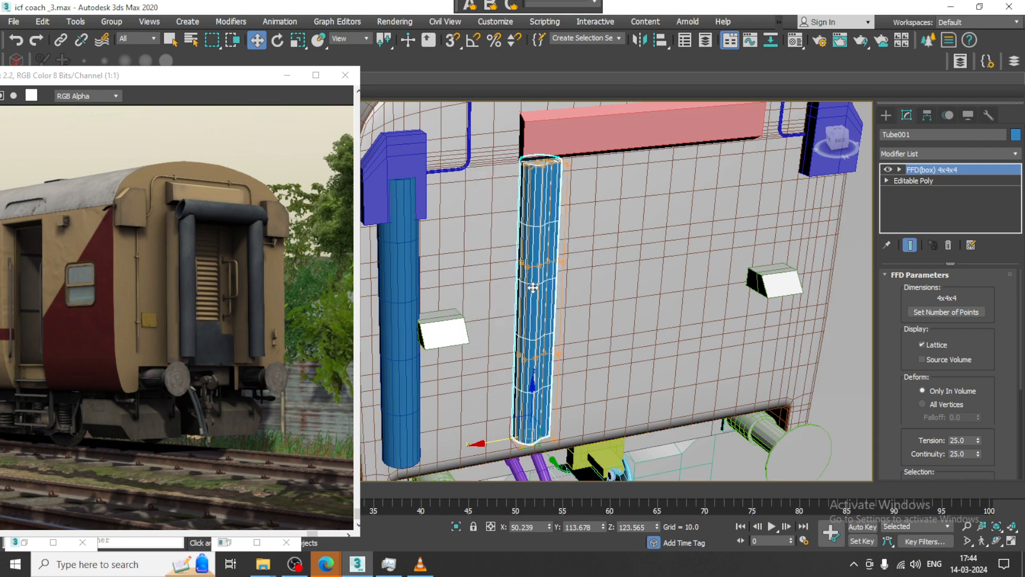
pyautogui.rightClick(528, 274)
pyautogui.moveTo(571, 415)
pyautogui.click(742, 426)
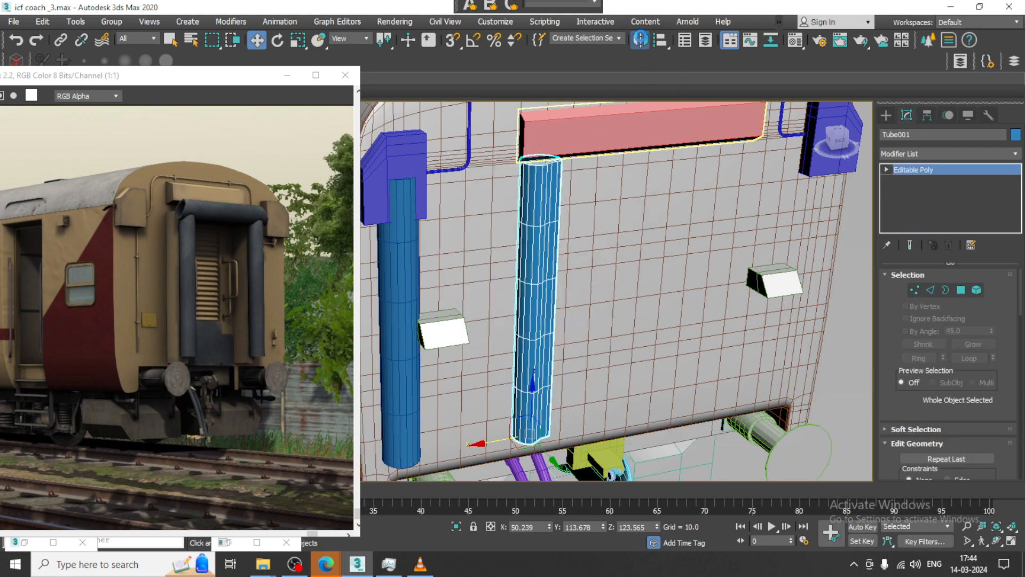
# Mirror the reshaped tube across X as a copy and move the copy along X beneath the pink box's opposite end
pyautogui.click(640, 40)
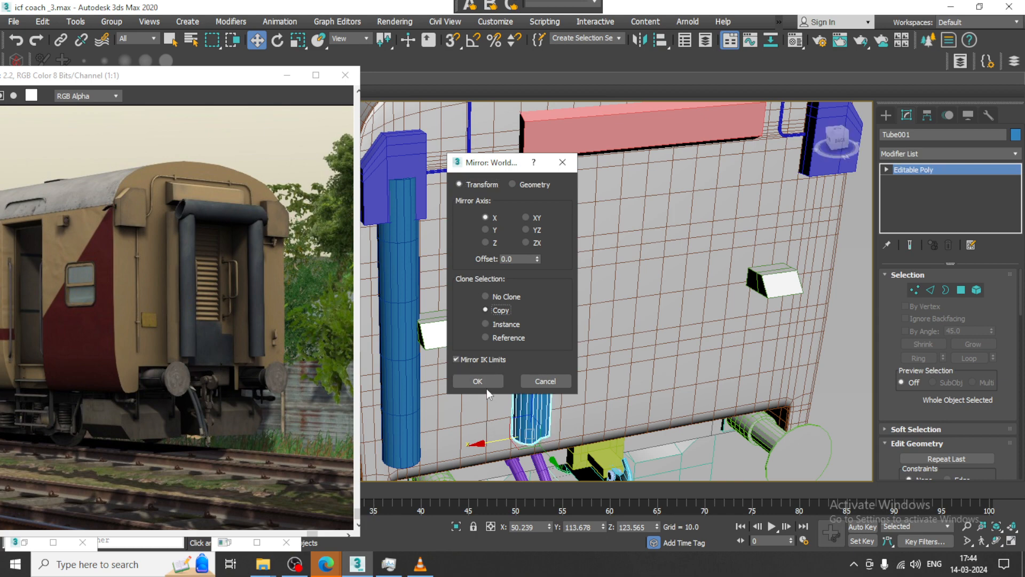
pyautogui.click(488, 382)
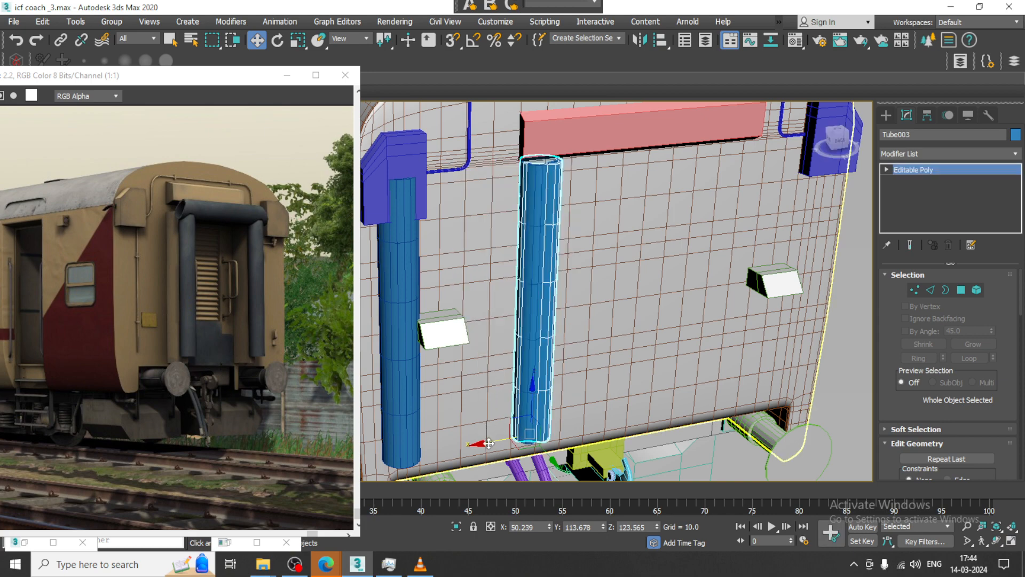
pyautogui.moveTo(487, 442); pyautogui.dragTo(649, 423)
pyautogui.scroll(-5, 702, 339)
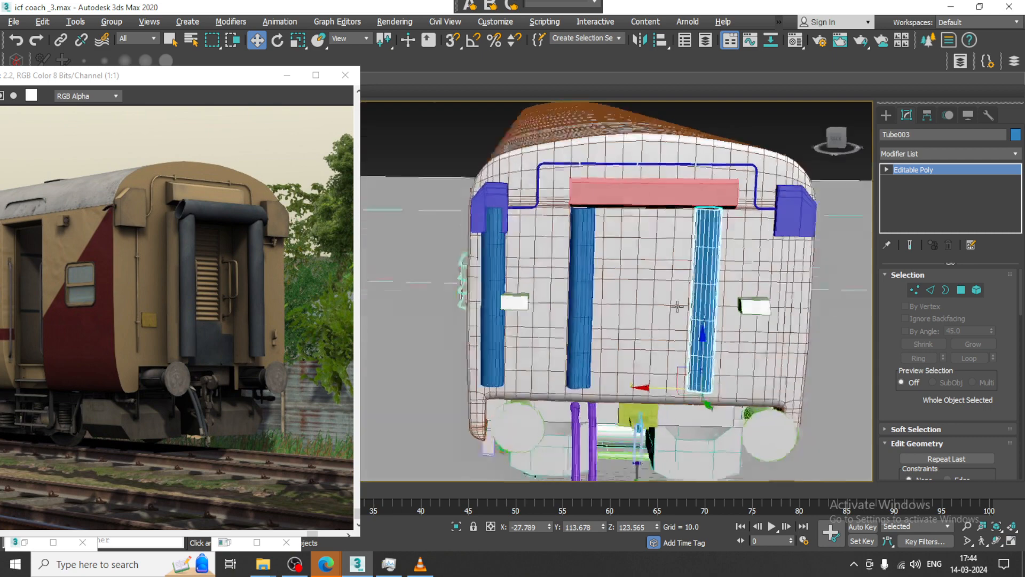
pyautogui.scroll(1, 689, 304)
pyautogui.scroll(2, 688, 297)
pyautogui.keyDown('alt'); pyautogui.moveTo(687, 297); pyautogui.dragTo(690, 299, button='middle'); pyautogui.keyUp('alt')
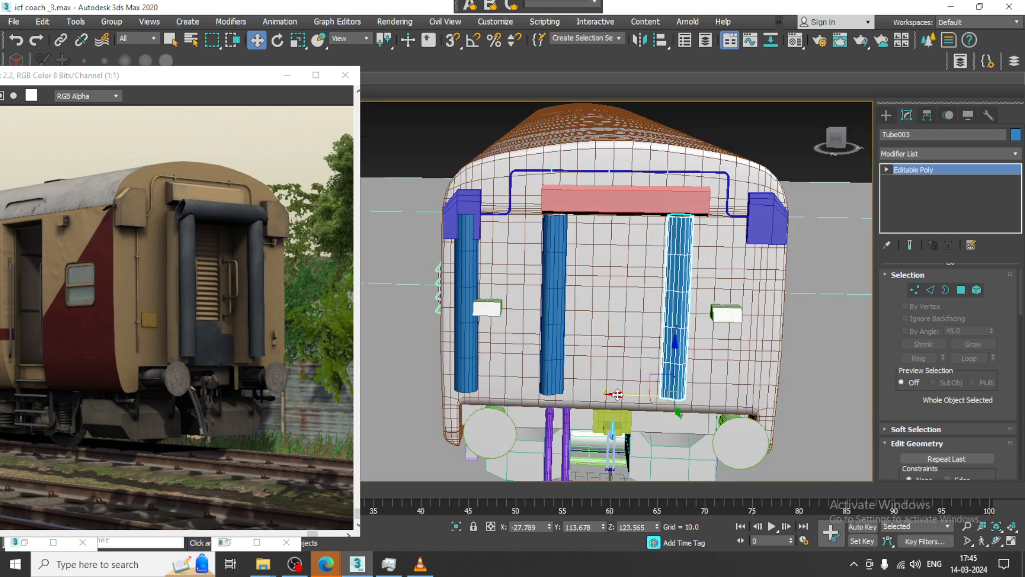
pyautogui.moveTo(615, 395); pyautogui.dragTo(621, 385)
# Shorten the pink box by moving its end vertices about 10 units along X to line up with the mirrored tube's outer edge
pyautogui.click(696, 192)
pyautogui.press('1')
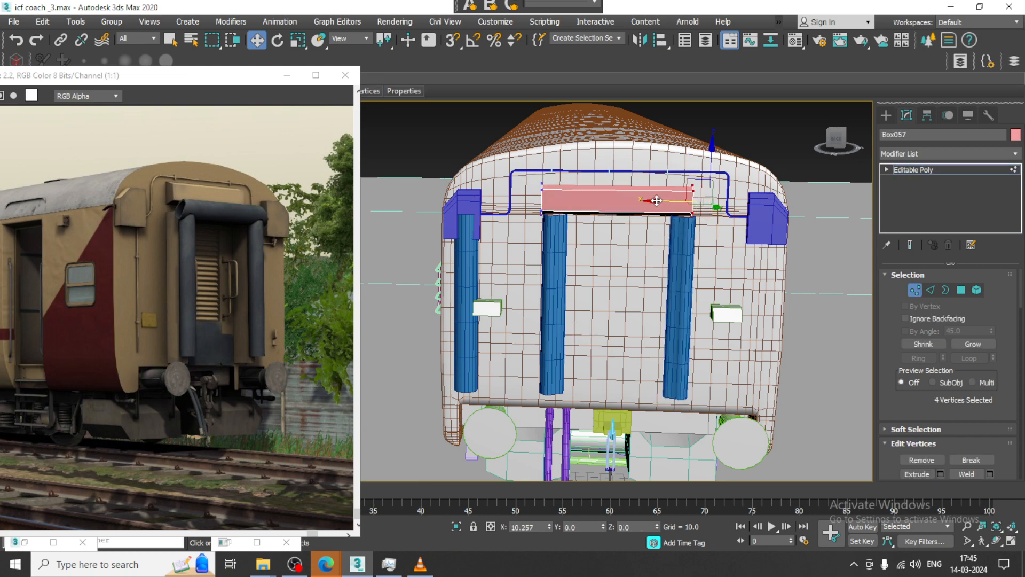
pyautogui.moveTo(657, 200); pyautogui.dragTo(658, 200)
pyautogui.keyDown('alt'); pyautogui.moveTo(652, 231); pyautogui.dragTo(713, 248, button='middle'); pyautogui.keyUp('alt')
pyautogui.click(946, 167)
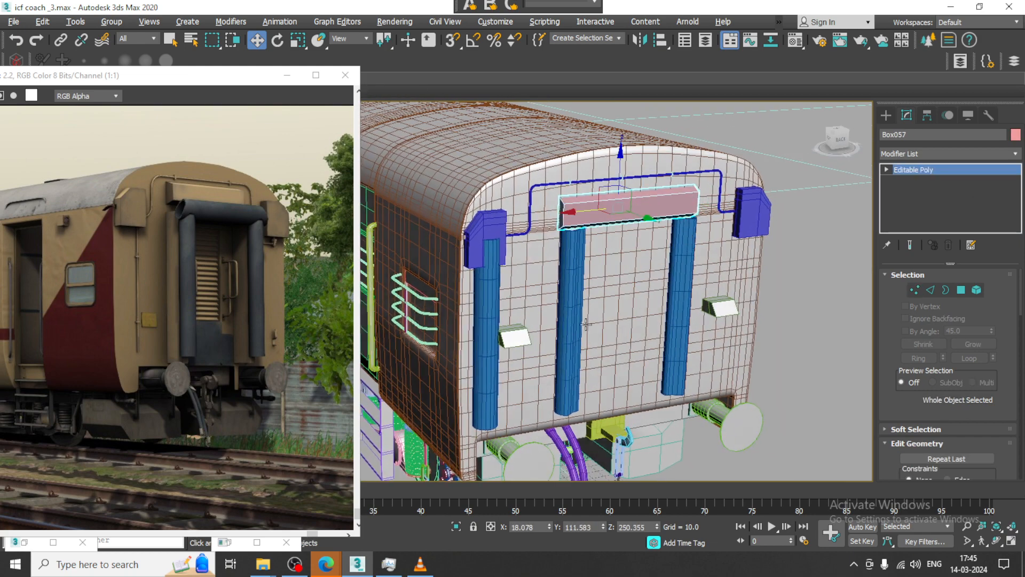
# Move the outermost round tube along X to about X 42.9, beside the original reshaped tube
pyautogui.click(488, 309)
pyautogui.keyDown('alt'); pyautogui.moveTo(488, 309); pyautogui.dragTo(499, 322, button='middle'); pyautogui.keyUp('alt')
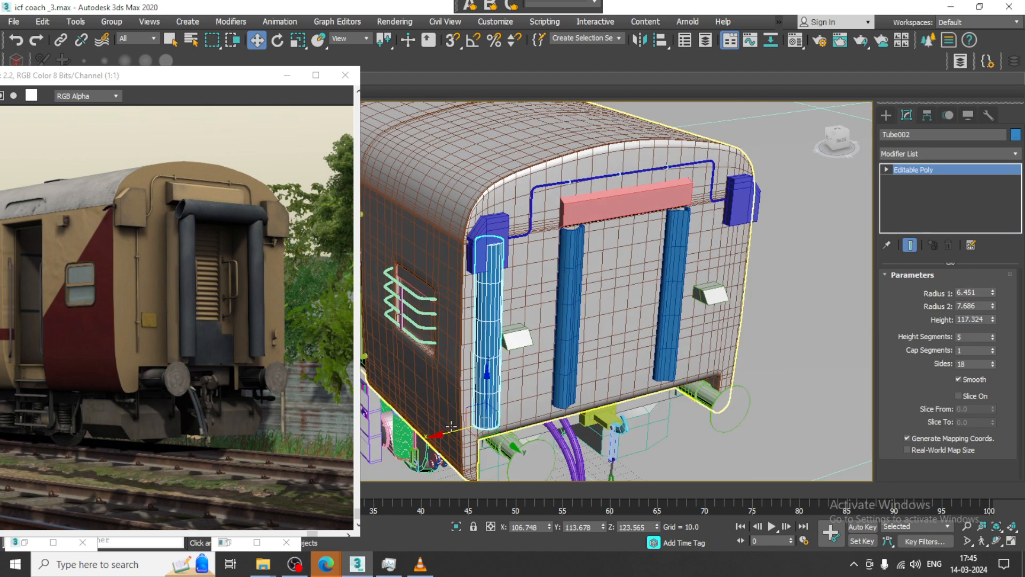
pyautogui.click(487, 427)
pyautogui.click(483, 319)
pyautogui.moveTo(451, 430); pyautogui.dragTo(533, 416)
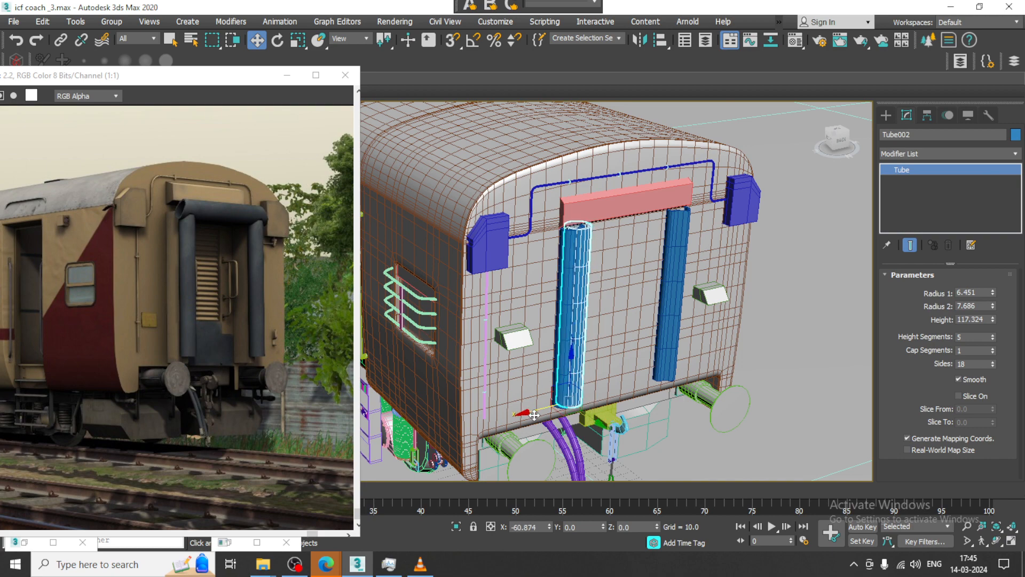
# Position the round tube in front of the reshaped tube at about X 48.1, Y 125.2
pyautogui.scroll(5, 567, 398)
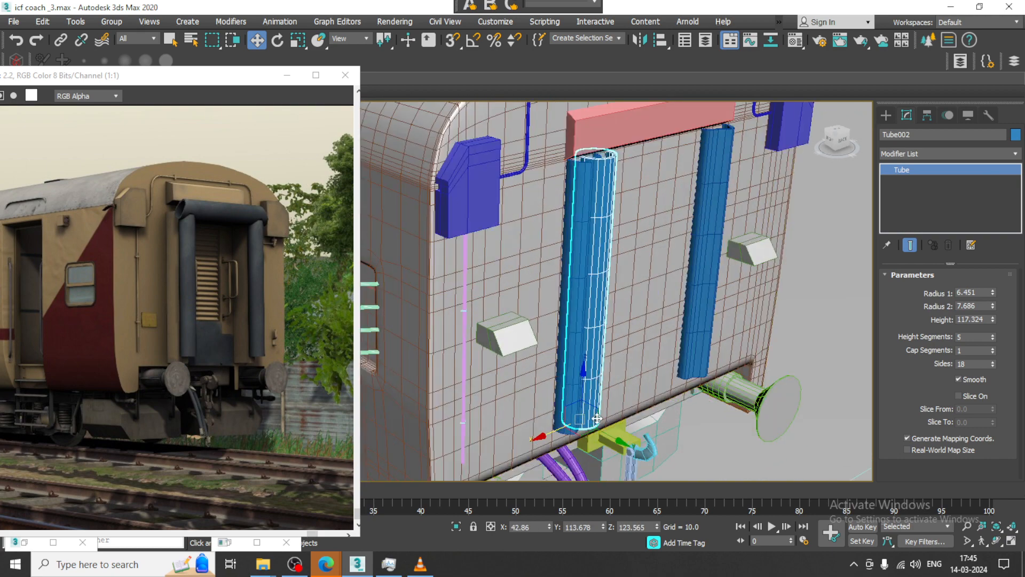
pyautogui.keyDown('alt'); pyautogui.moveTo(568, 402); pyautogui.dragTo(583, 410, button='middle'); pyautogui.keyUp('alt')
pyautogui.moveTo(607, 443); pyautogui.dragTo(618, 444)
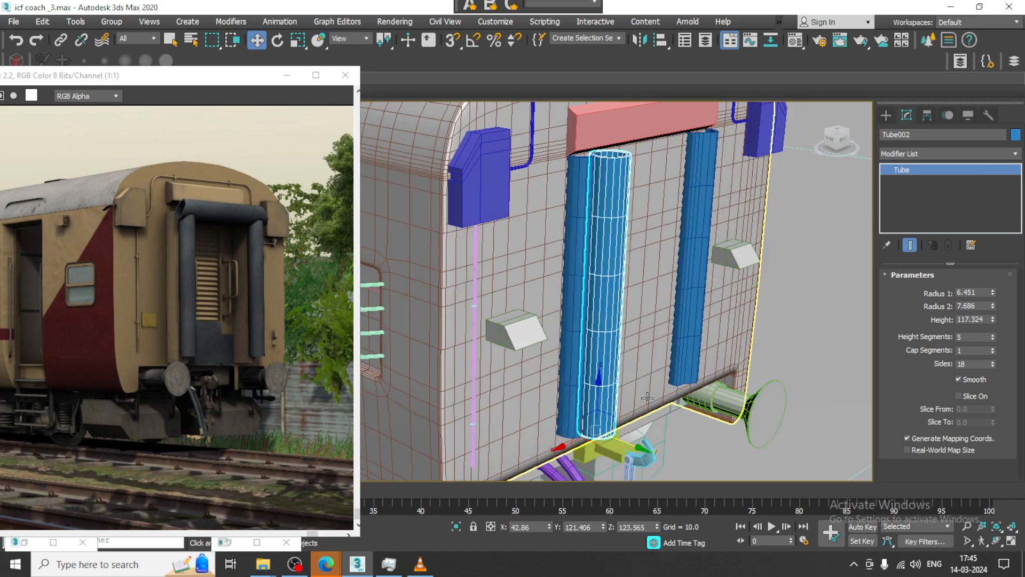
pyautogui.scroll(-3, 630, 406)
pyautogui.keyDown('alt'); pyautogui.moveTo(630, 387); pyautogui.dragTo(633, 414, button='middle'); pyautogui.keyUp('alt')
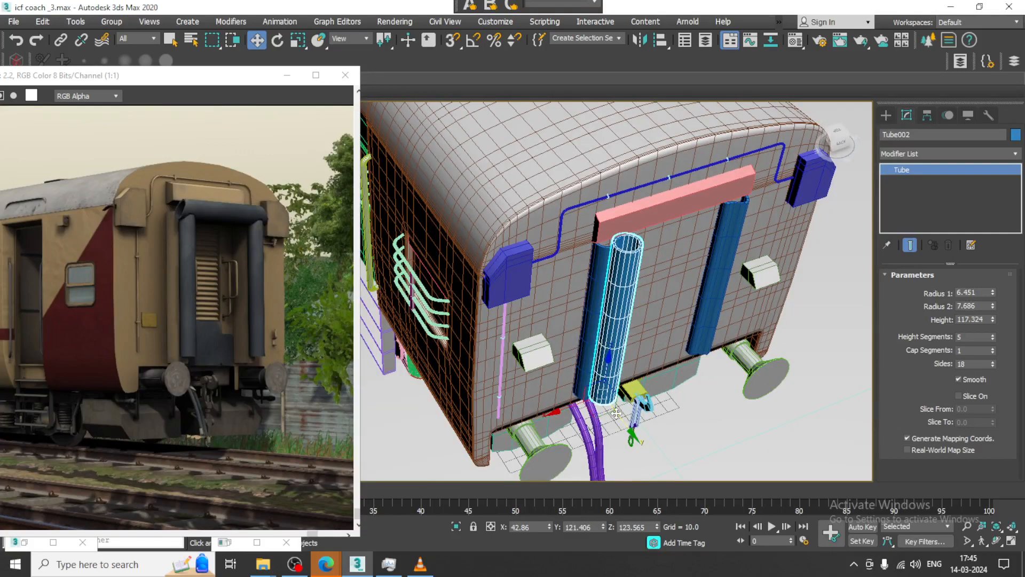
pyautogui.moveTo(625, 426); pyautogui.dragTo(627, 428)
pyautogui.keyDown('alt'); pyautogui.moveTo(581, 386); pyautogui.dragTo(574, 404, button='middle'); pyautogui.keyUp('alt')
pyautogui.moveTo(570, 395); pyautogui.dragTo(558, 399)
pyautogui.scroll(3, 604, 422)
pyautogui.keyDown('alt'); pyautogui.moveTo(610, 452); pyautogui.dragTo(627, 434, button='middle'); pyautogui.keyUp('alt')
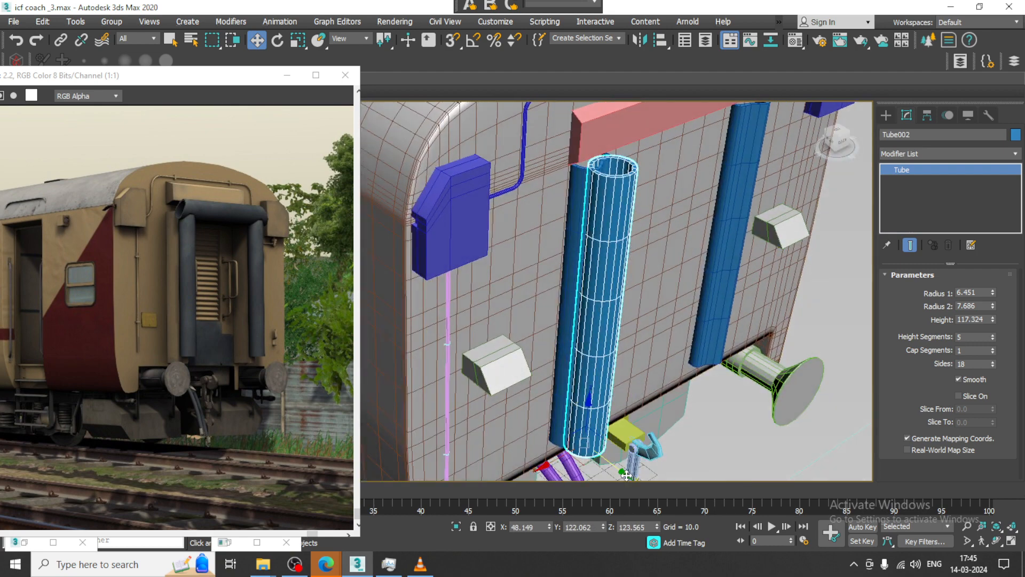
pyautogui.moveTo(626, 474); pyautogui.dragTo(636, 477)
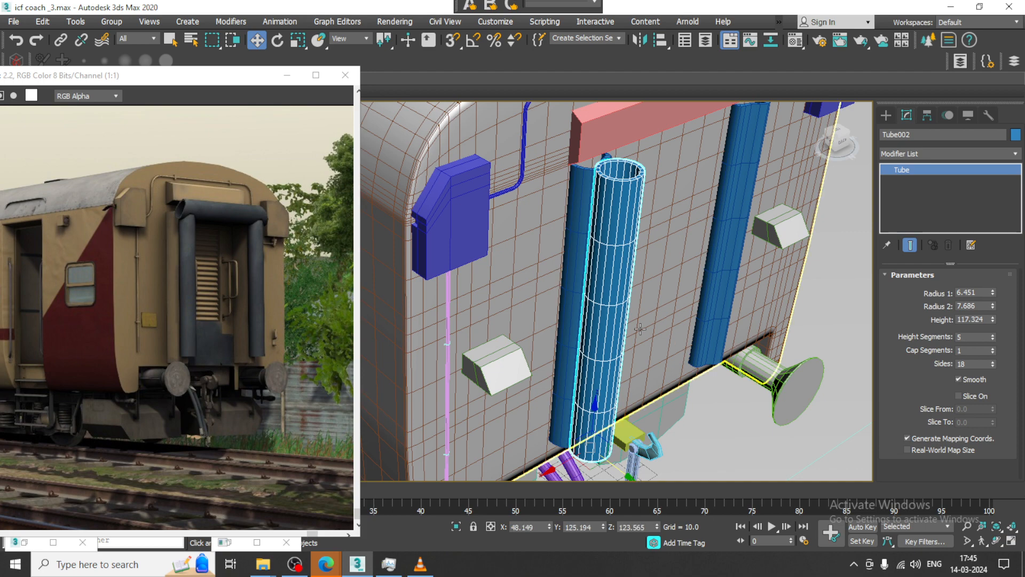
# Convert the round tube to Editable Poly and open its vertices for editing around the upper end in the Front view
pyautogui.keyDown('alt'); pyautogui.moveTo(660, 294); pyautogui.dragTo(544, 237, button='middle'); pyautogui.keyUp('alt')
pyautogui.scroll(-2, 614, 273)
pyautogui.scroll(3, 557, 244)
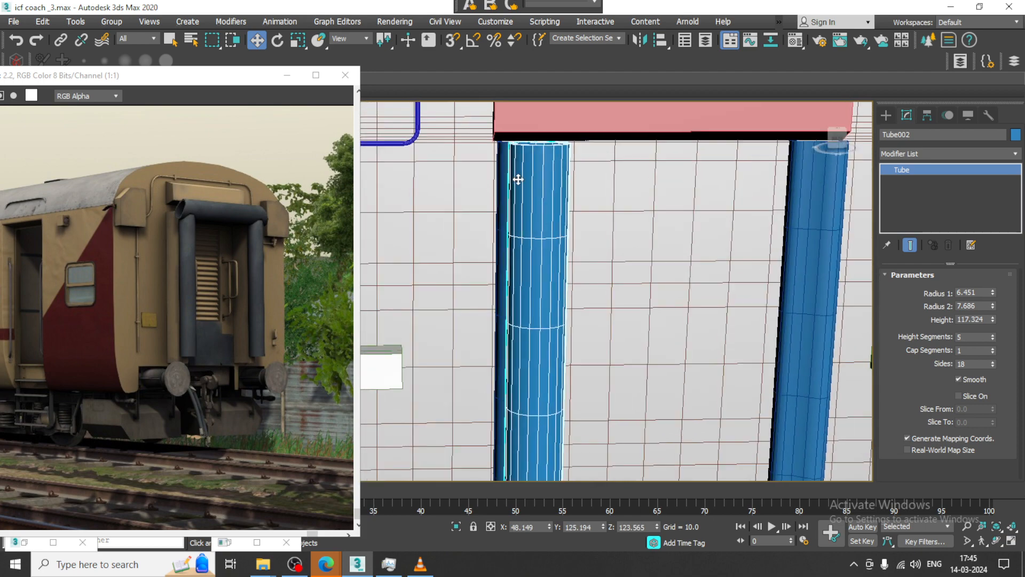
pyautogui.rightClick(519, 176)
pyautogui.moveTo(591, 314)
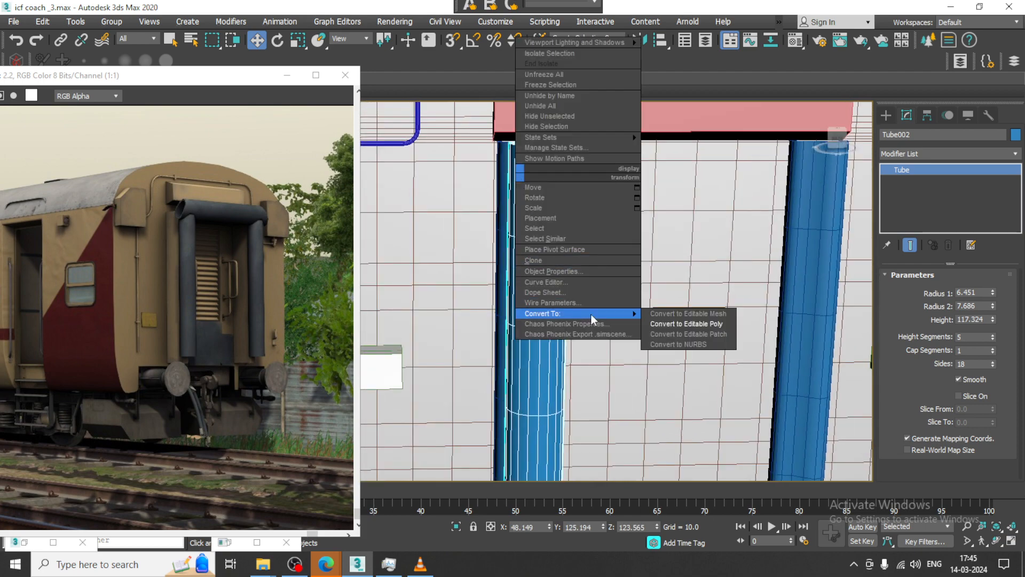
pyautogui.click(702, 323)
pyautogui.hotkey('alt', 'w')
pyautogui.hotkey('alt', 'w')
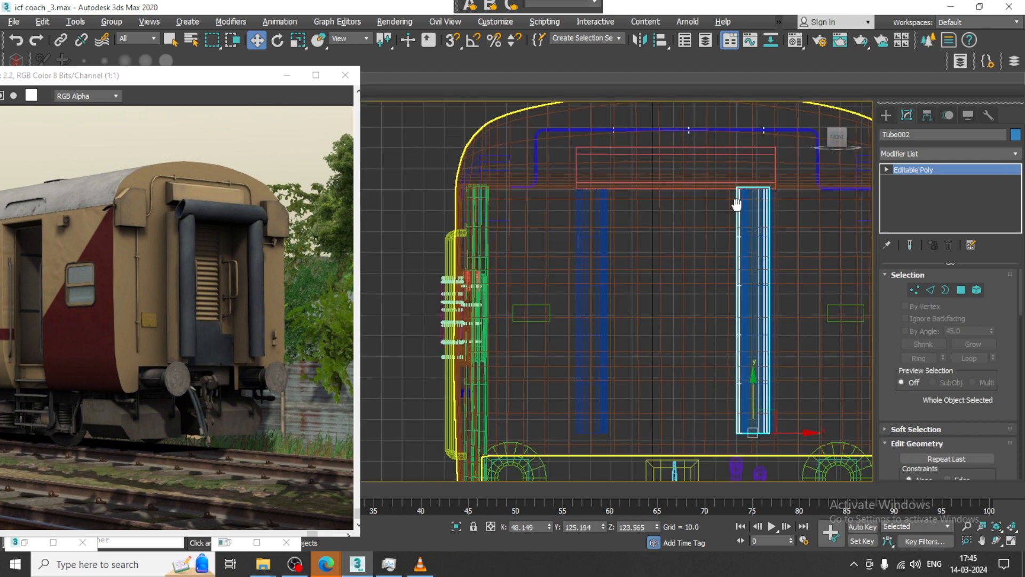
pyautogui.scroll(4, 736, 234)
pyautogui.press('1')
pyautogui.scroll(2, 735, 234)
pyautogui.moveTo(737, 253); pyautogui.dragTo(717, 244, button='middle')
# Try to lower one half of the round tube's top vertices in the Front view, and undo the move
pyautogui.moveTo(678, 217); pyautogui.dragTo(741, 258)
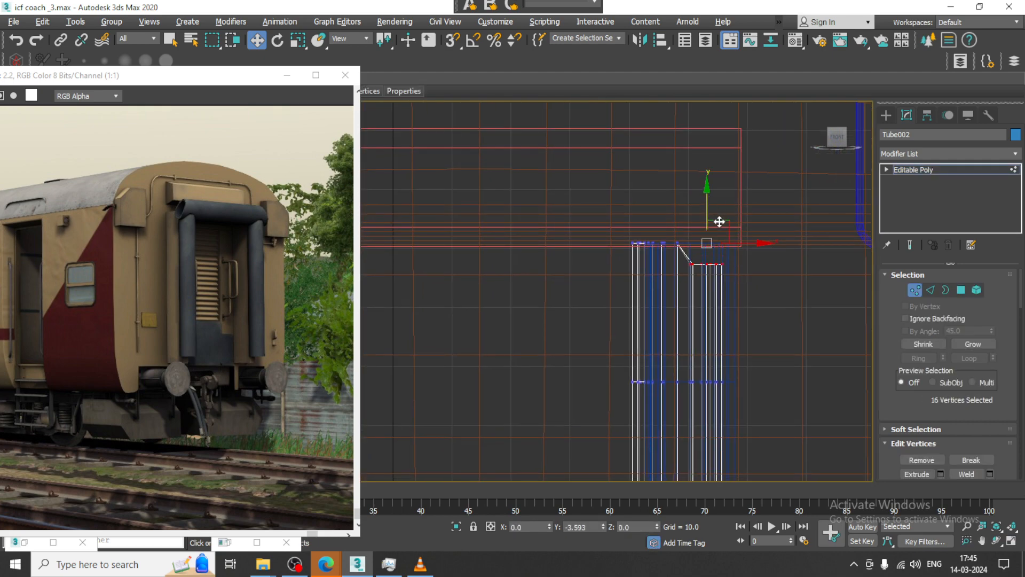
pyautogui.press('e')
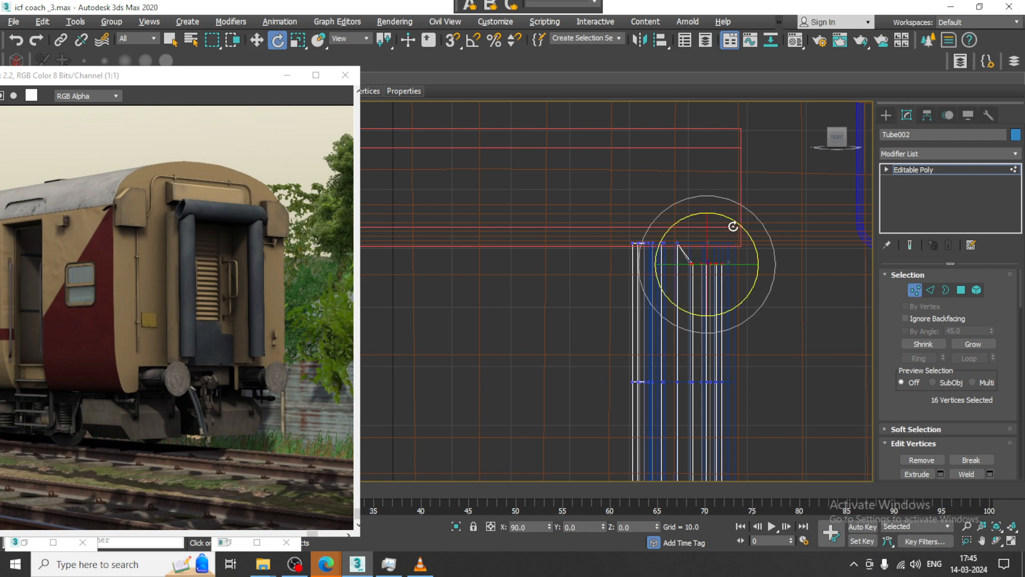
pyautogui.hotkey('ctrl', 'z')
# Rotate all 36 vertices at the round tube's top end in the Front view to give it a slanted cut
pyautogui.moveTo(609, 225); pyautogui.dragTo(758, 316)
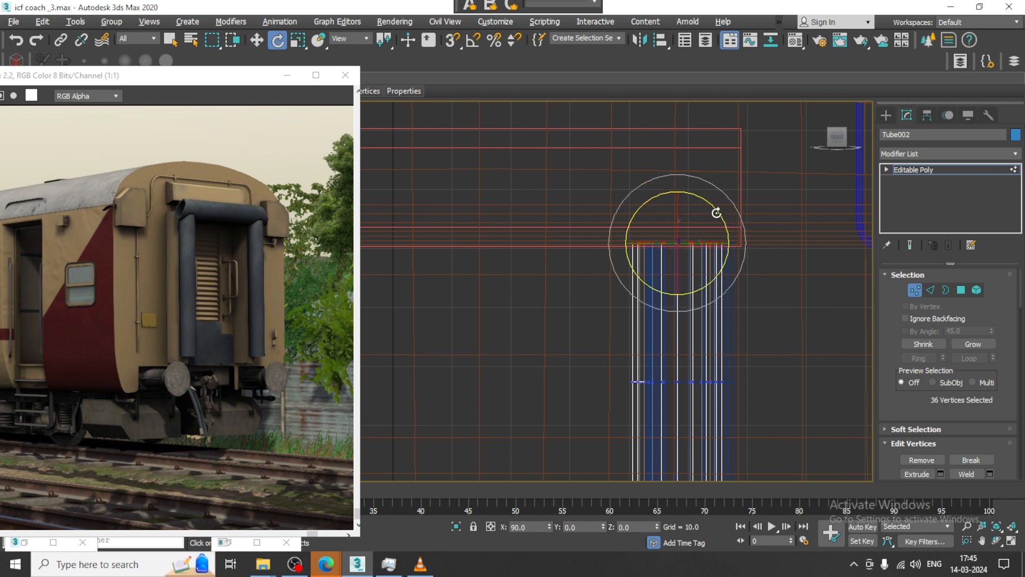
pyautogui.moveTo(716, 212); pyautogui.dragTo(714, 178)
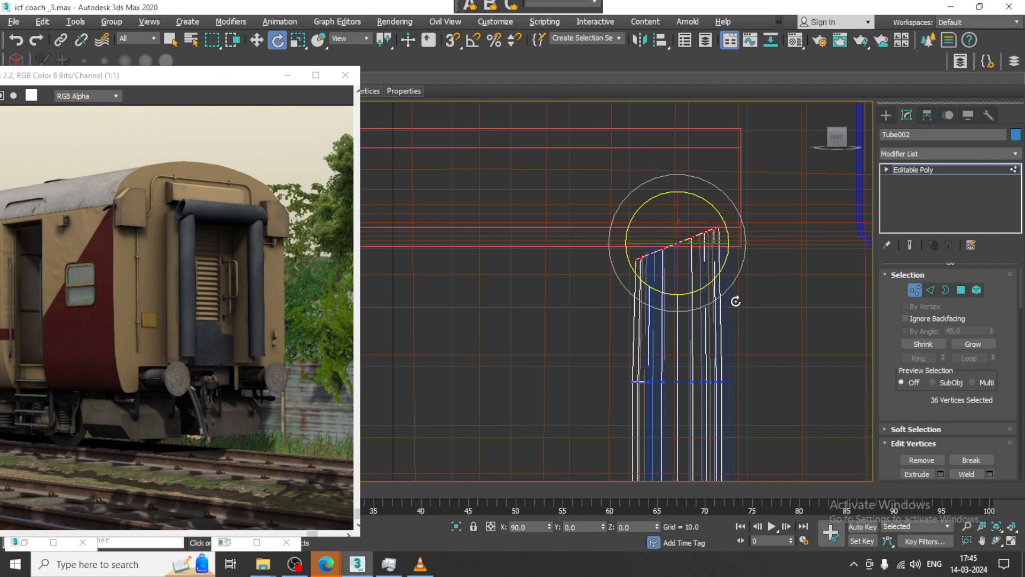
pyautogui.hotkey('alt', 'w')
pyautogui.middleClick(739, 340)
pyautogui.hotkey('alt', 'w')
pyautogui.moveTo(739, 340); pyautogui.dragTo(774, 236, button='middle')
pyautogui.press('w')
pyautogui.click(938, 166)
pyautogui.scroll(-3, 639, 261)
pyautogui.keyDown('alt'); pyautogui.moveTo(639, 261); pyautogui.dragTo(639, 233, button='middle'); pyautogui.keyUp('alt')
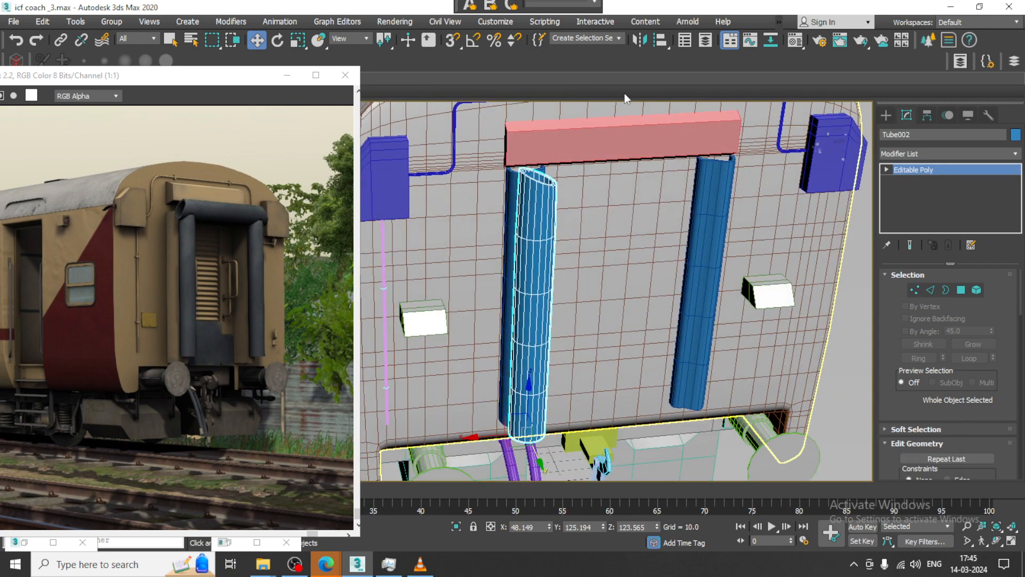
# Mirror the slant-cut tube across X as a copy and move the copy in front of the opposite reshaped tube
pyautogui.click(639, 41)
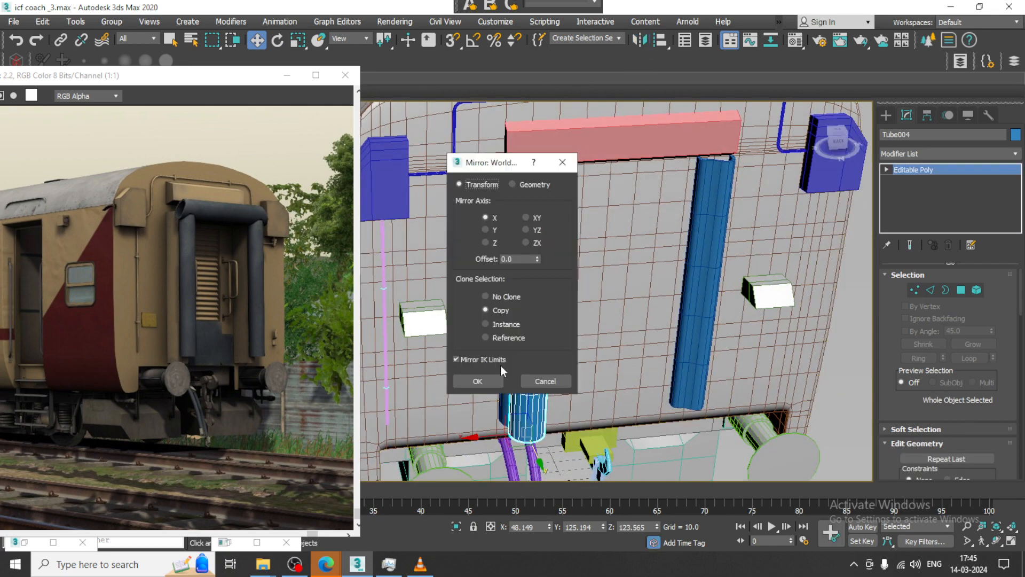
pyautogui.click(477, 381)
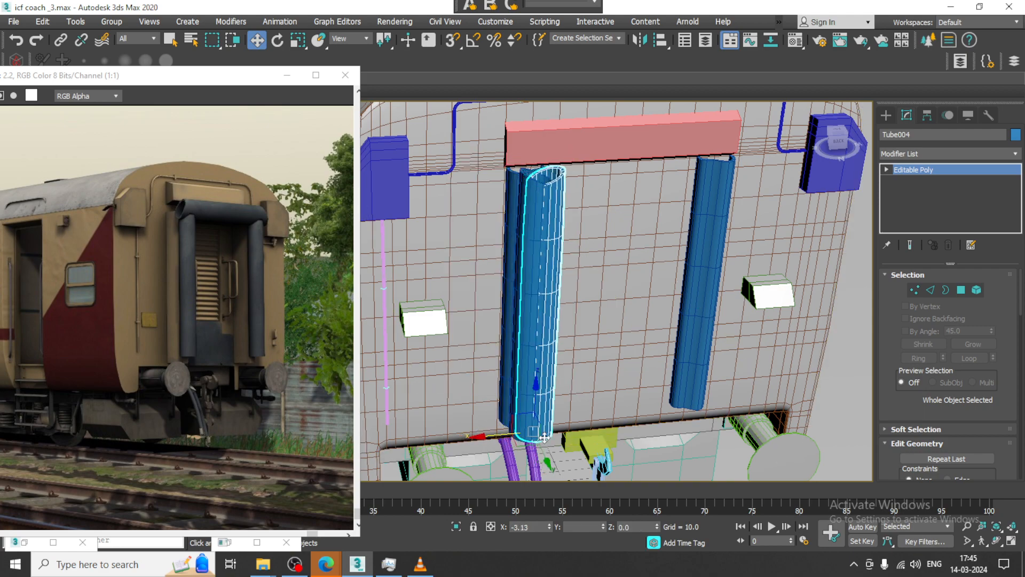
pyautogui.moveTo(460, 437); pyautogui.dragTo(628, 437)
pyautogui.keyDown('alt'); pyautogui.moveTo(700, 374); pyautogui.dragTo(560, 410, button='middle'); pyautogui.keyUp('alt')
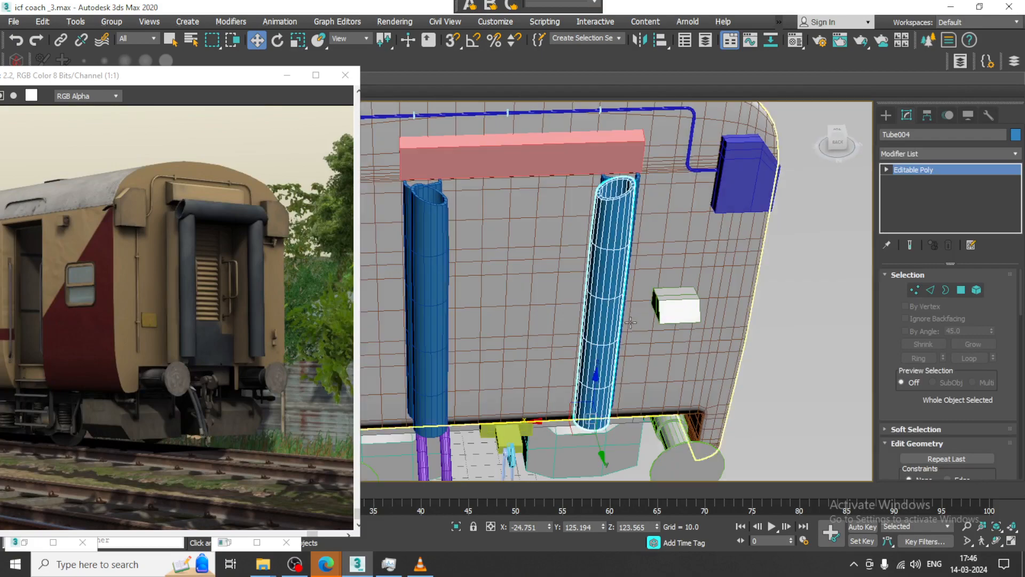
pyautogui.moveTo(553, 421); pyautogui.dragTo(558, 421)
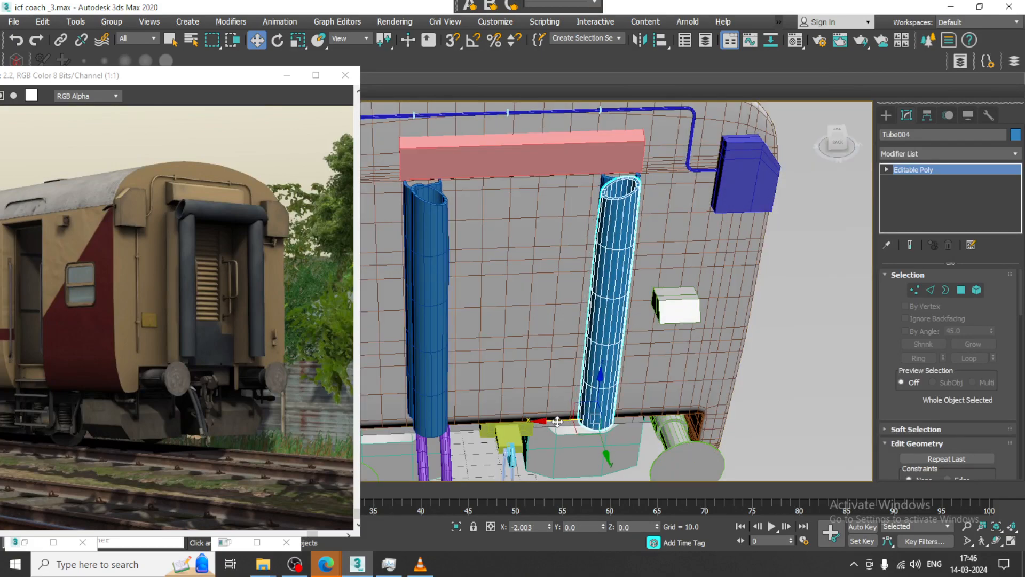
pyautogui.keyDown('alt'); pyautogui.moveTo(577, 347); pyautogui.dragTo(597, 369, button='middle'); pyautogui.keyUp('alt')
# Clone the mirrored slant-cut tube to about X 4.7 and rotate the clone to horizontal with angle snap
pyautogui.keyDown('shift'); pyautogui.moveTo(568, 458); pyautogui.dragTo(496, 458); pyautogui.keyUp('shift')
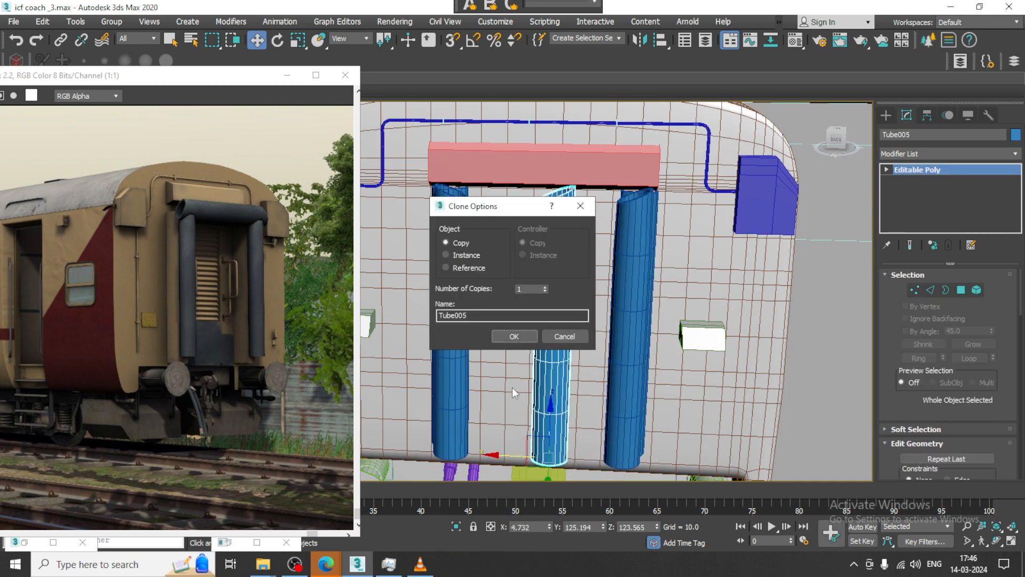
pyautogui.click(473, 40)
pyautogui.press('e')
pyautogui.moveTo(570, 412); pyautogui.dragTo(558, 154)
# Move the horizontal tube along X across the tops of the two upright tubes, at about Z 244
pyautogui.press('w')
pyautogui.keyDown('alt'); pyautogui.moveTo(546, 194); pyautogui.dragTo(537, 211, button='middle'); pyautogui.keyUp('alt')
pyautogui.moveTo(516, 185); pyautogui.dragTo(381, 175)
# Slant the horizontal tube's square end by rotating its 36 vertices, and shift them inward to about X 49.3
pyautogui.press('1')
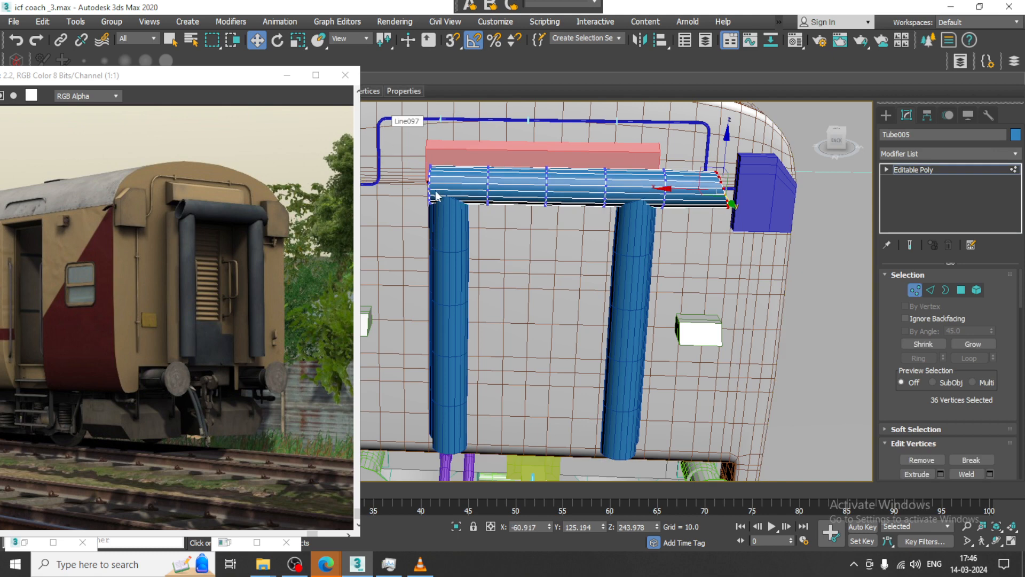
pyautogui.press('e')
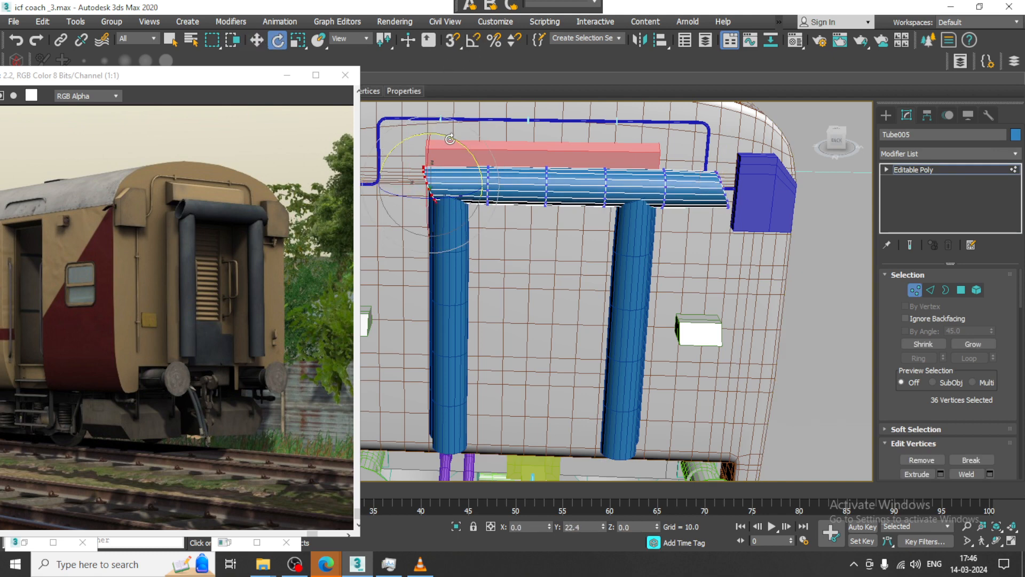
pyautogui.press('w')
pyautogui.moveTo(383, 183); pyautogui.dragTo(419, 179)
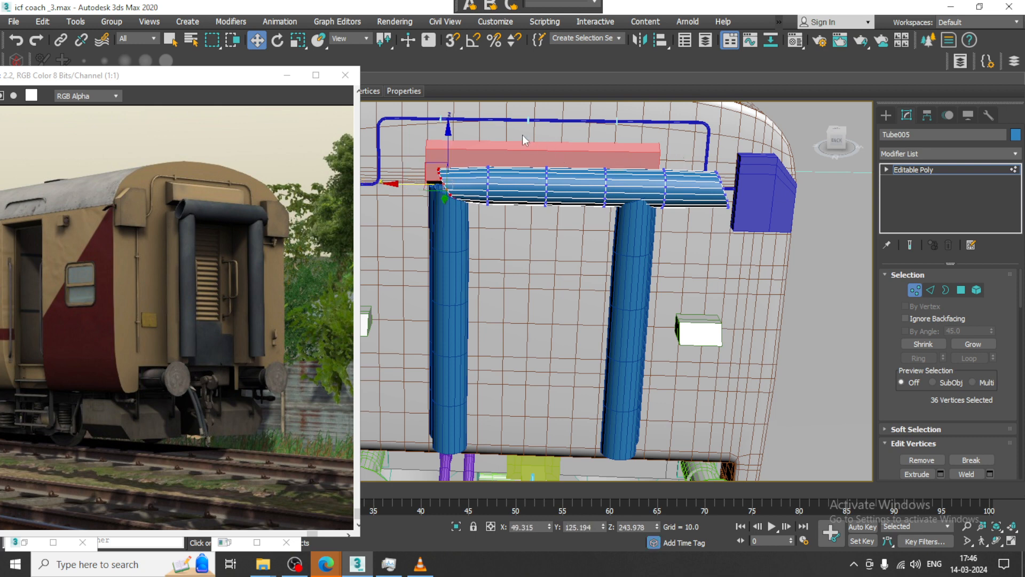
# Shift the horizontal tube's vertex rings inward along X to shorten it to the width of the two uprights
pyautogui.moveTo(757, 248); pyautogui.dragTo(758, 247)
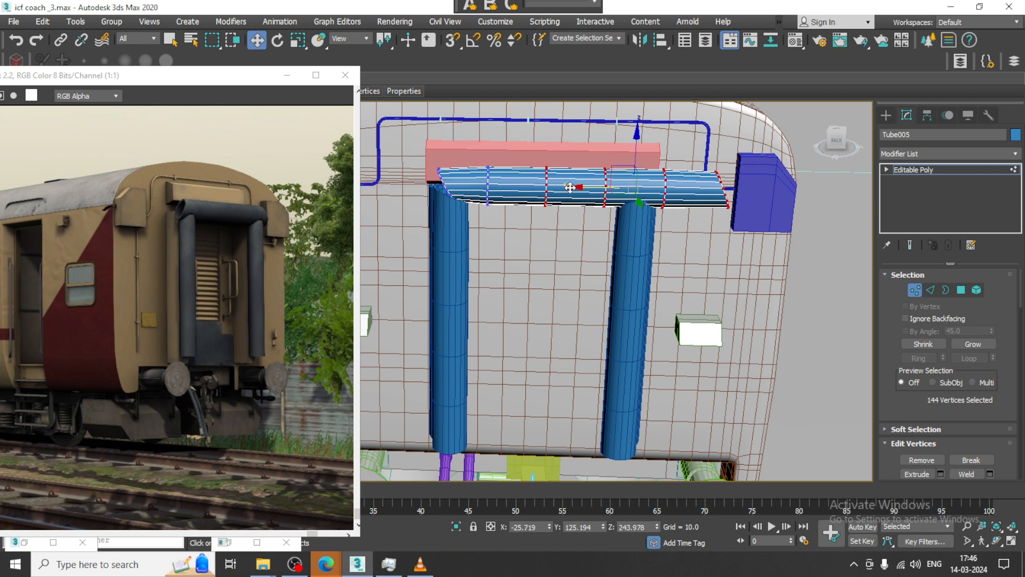
pyautogui.moveTo(571, 187); pyautogui.dragTo(532, 186)
pyautogui.moveTo(553, 140); pyautogui.dragTo(756, 249)
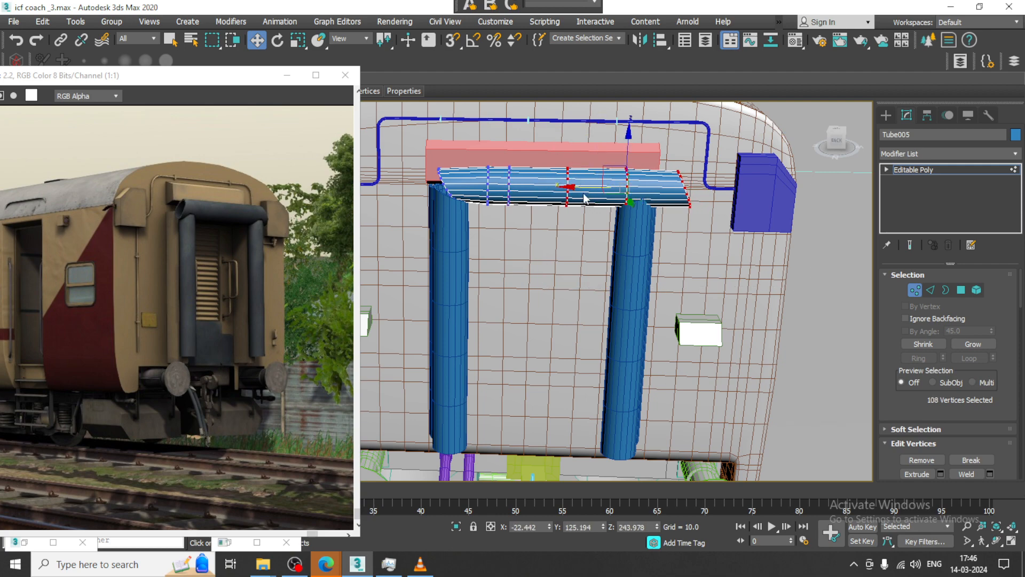
pyautogui.moveTo(585, 193); pyautogui.dragTo(536, 186)
# Slant the horizontal tube's other square end by rotating its 36 end vertices to mirror the first slanted end
pyautogui.keyDown('alt'); pyautogui.moveTo(593, 209); pyautogui.dragTo(621, 156, button='middle'); pyautogui.keyUp('alt')
pyautogui.moveTo(622, 160); pyautogui.dragTo(665, 211)
pyautogui.press('e')
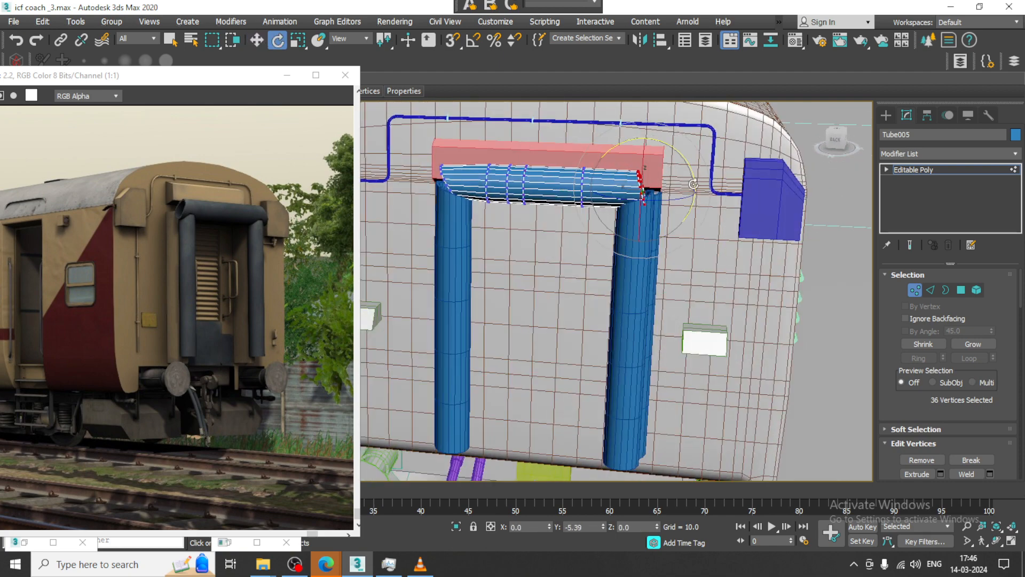
pyautogui.keyDown('alt'); pyautogui.moveTo(705, 205); pyautogui.dragTo(603, 236, button='middle'); pyautogui.keyUp('alt')
pyautogui.press('w')
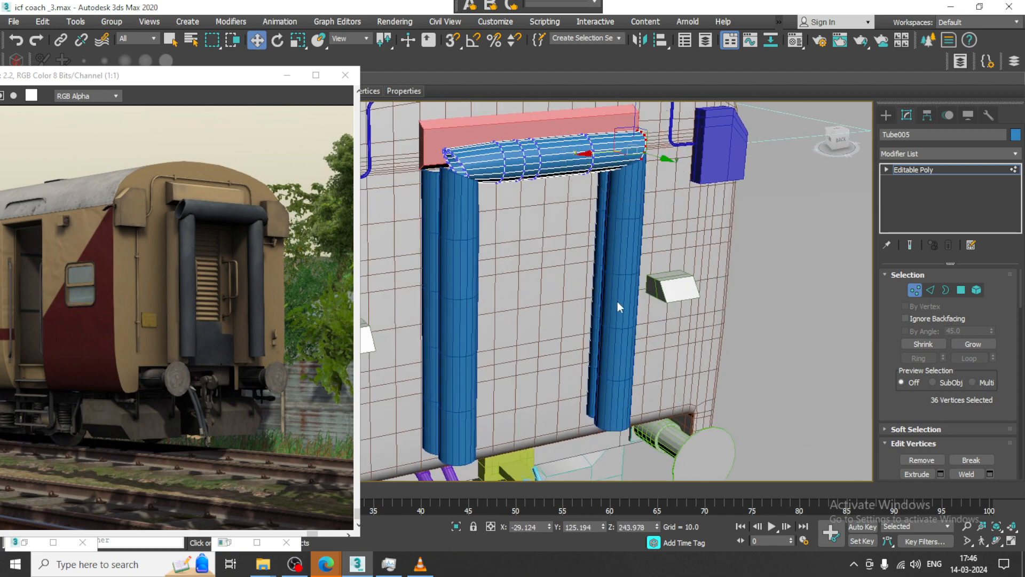
pyautogui.moveTo(618, 301); pyautogui.dragTo(620, 289, button='middle')
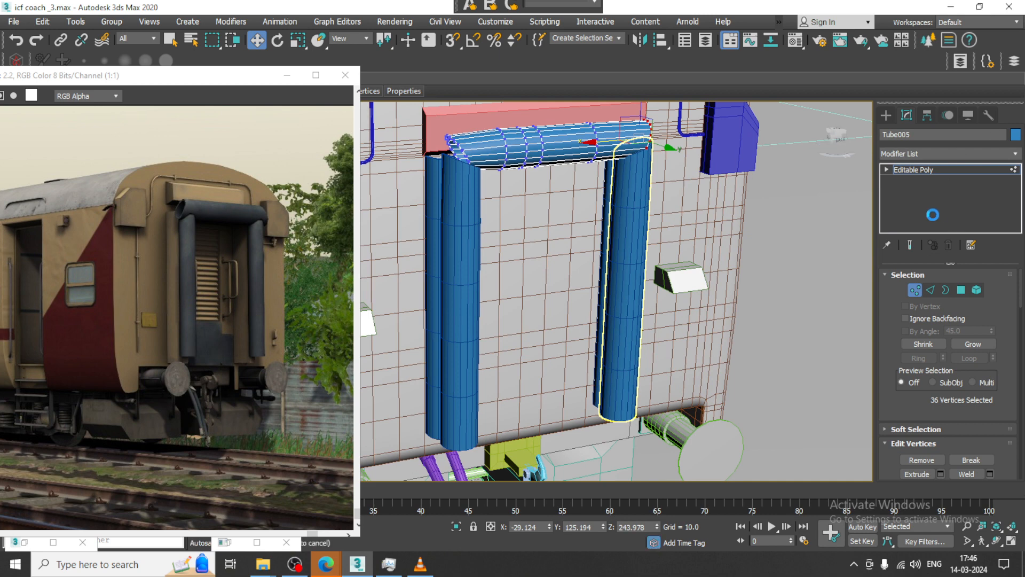
# Enlarge the reference image to 2:1 and create an AutoGrid box on the end wall between the upright tubes
pyautogui.click(888, 119)
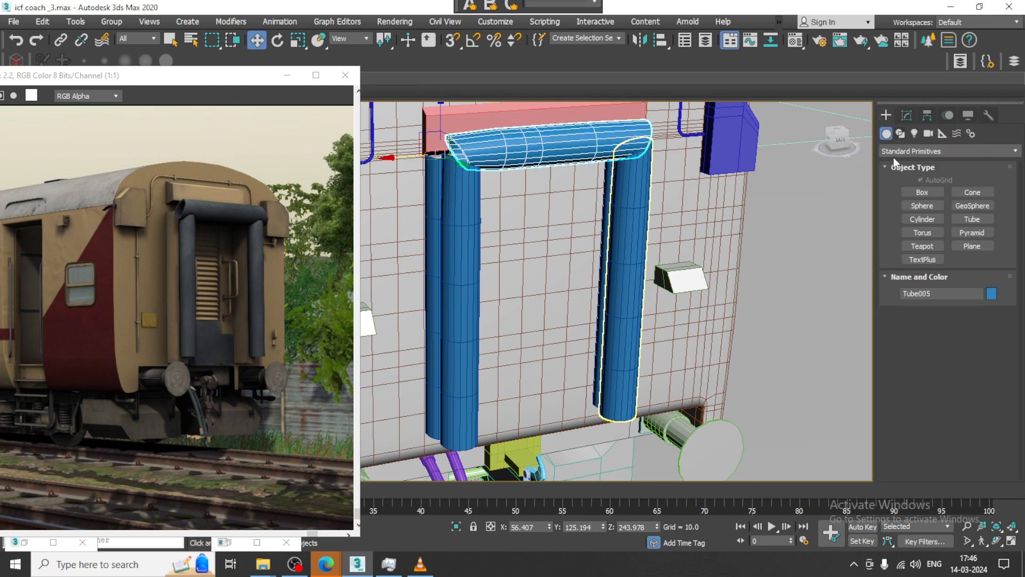
pyautogui.click(922, 192)
pyautogui.scroll(1, 219, 308)
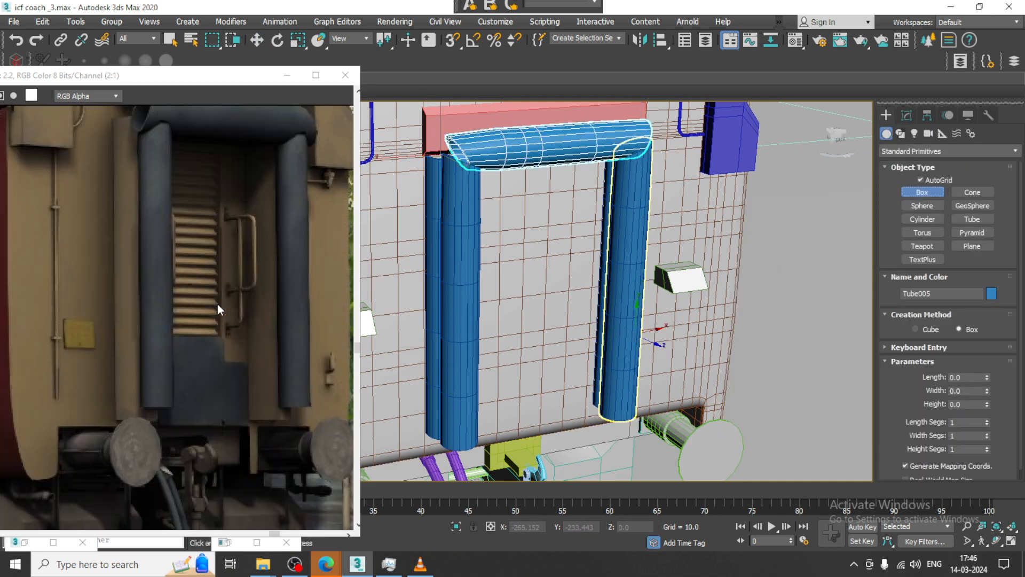
pyautogui.scroll(-2, 544, 230)
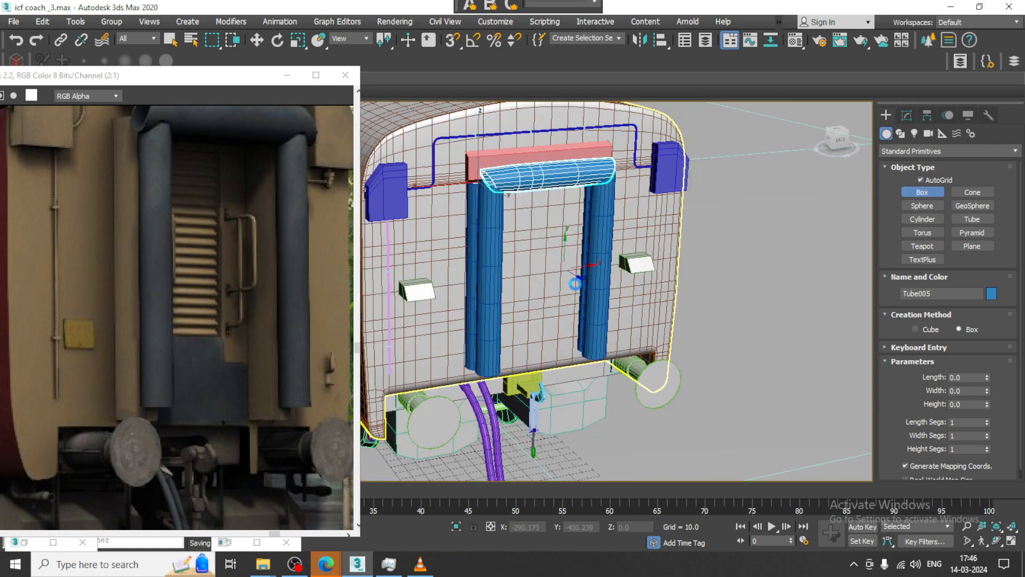
pyautogui.keyDown('alt'); pyautogui.moveTo(551, 255); pyautogui.dragTo(507, 218, button='middle'); pyautogui.keyUp('alt')
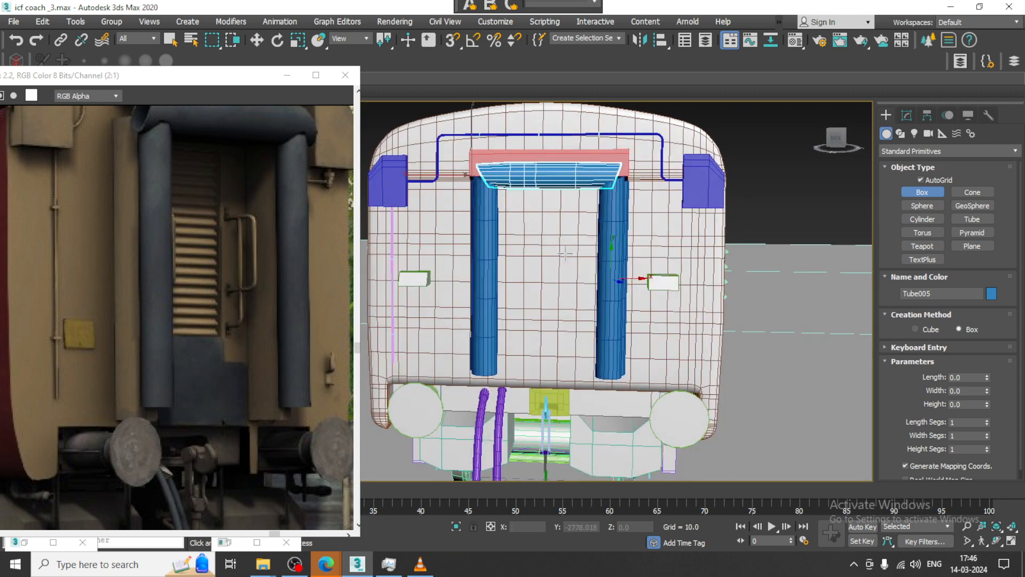
pyautogui.scroll(-1, 530, 198)
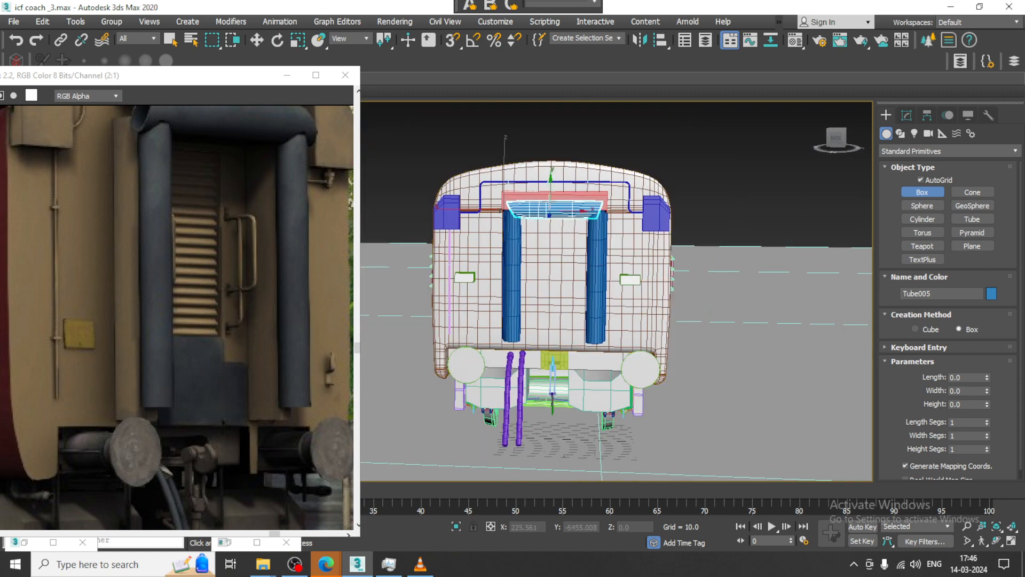
pyautogui.scroll(5, 534, 192)
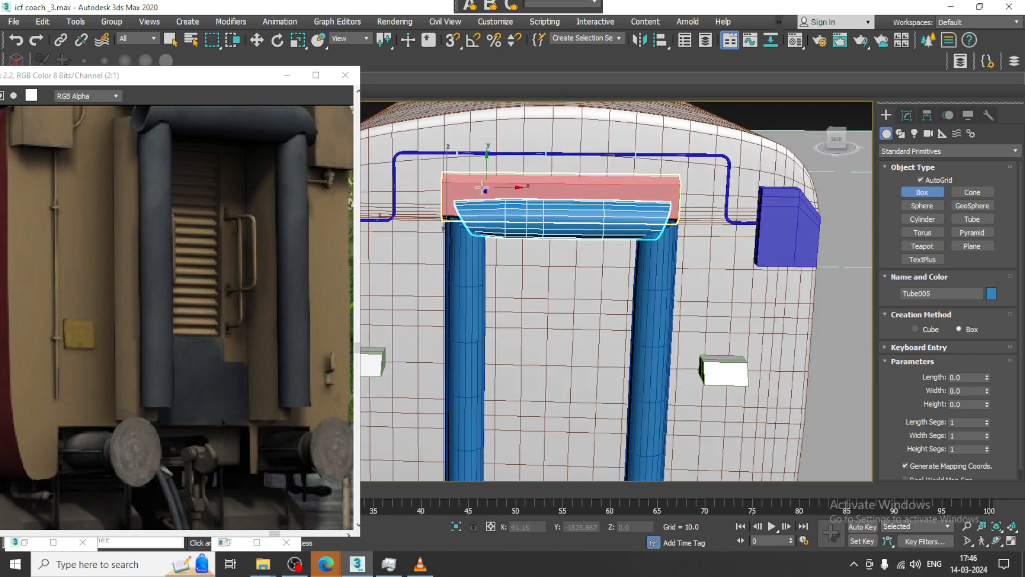
pyautogui.moveTo(490, 187)
pyautogui.mouseDown()
pyautogui.moveTo(645, 486)
pyautogui.moveTo(628, 481)
pyautogui.moveTo(619, 533)
pyautogui.mouseUp()
pyautogui.press('w')
pyautogui.keyDown('alt'); pyautogui.moveTo(548, 286); pyautogui.dragTo(573, 260, button='middle'); pyautogui.keyUp('alt')
pyautogui.scroll(-3, 604, 286)
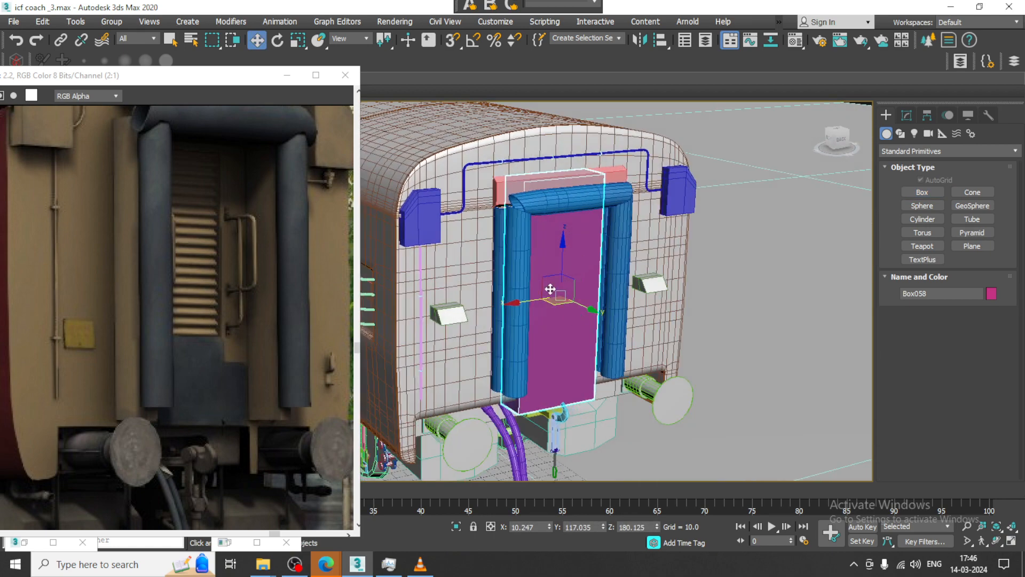
# Scale the new box to about 91% in X and 75% in Y, and move it forward to about Y 129.3
pyautogui.press('r')
pyautogui.moveTo(550, 289); pyautogui.dragTo(549, 292)
pyautogui.keyDown('alt'); pyautogui.moveTo(550, 292); pyautogui.dragTo(507, 292, button='middle'); pyautogui.keyUp('alt')
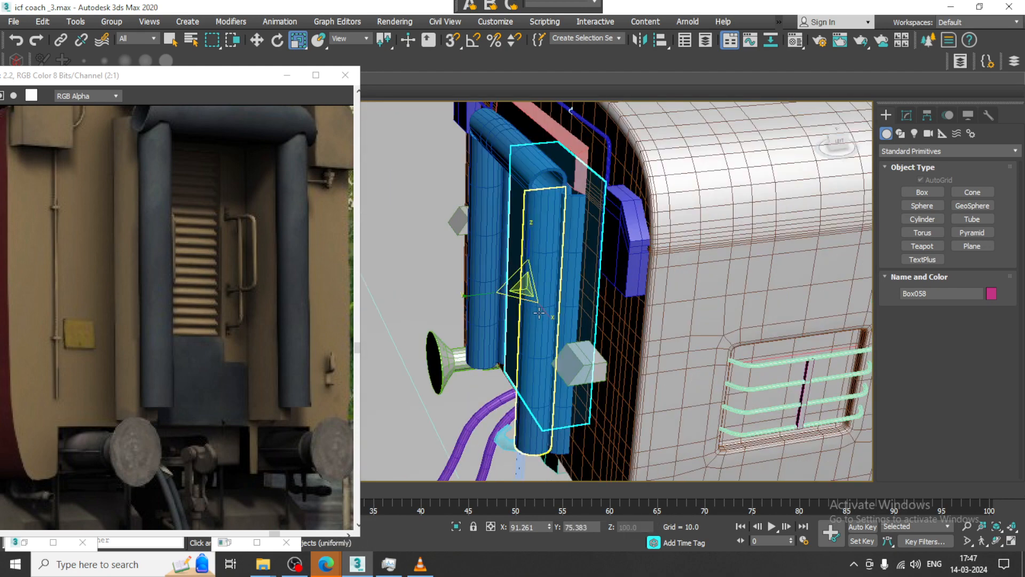
pyautogui.press('w')
pyautogui.moveTo(506, 292); pyautogui.dragTo(470, 290)
pyautogui.keyDown('alt'); pyautogui.moveTo(469, 290); pyautogui.dragTo(660, 270, button='middle'); pyautogui.keyUp('alt')
pyautogui.press('F3')
pyautogui.keyDown('alt'); pyautogui.moveTo(526, 283); pyautogui.dragTo(576, 291, button='middle'); pyautogui.keyUp('alt')
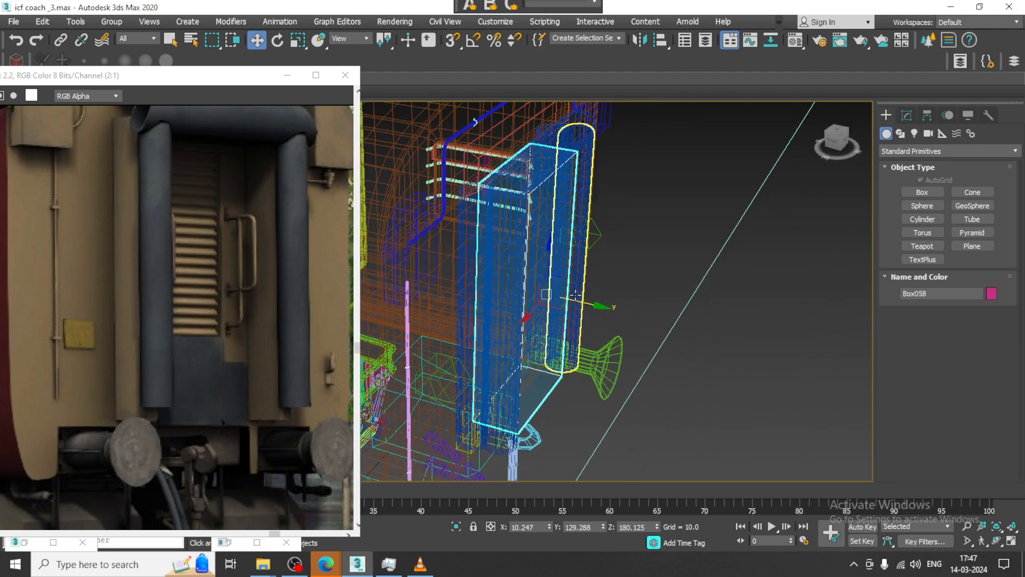
pyautogui.press('F3')
# Move the box along Y and scale its Z depth to about 29%
pyautogui.press('r')
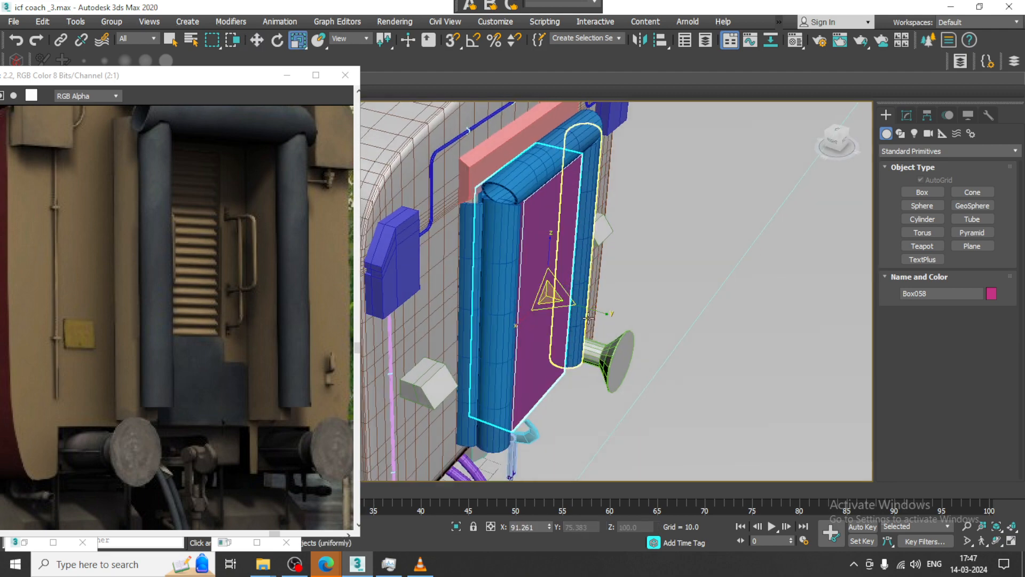
pyautogui.press('w')
pyautogui.scroll(5, 568, 288)
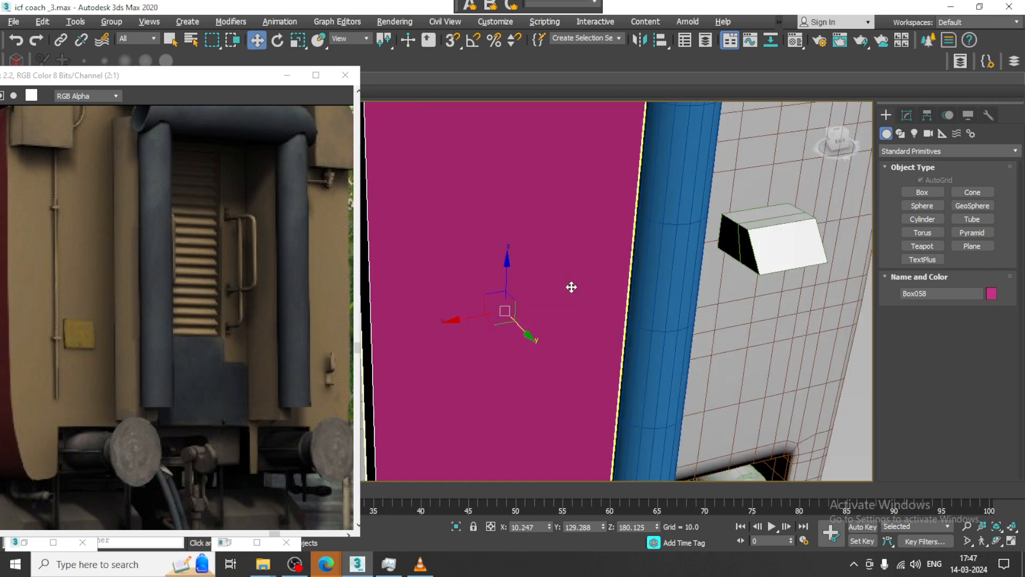
pyautogui.moveTo(534, 335); pyautogui.dragTo(444, 309)
pyautogui.scroll(-8, 464, 298)
pyautogui.press('r')
pyautogui.scroll(-6, 445, 309)
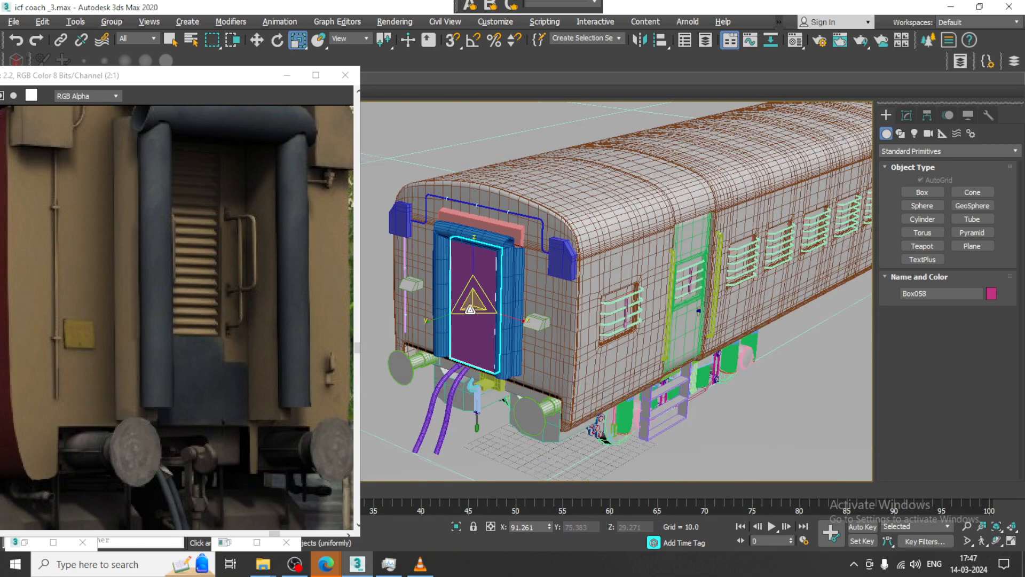
# Thin the box by a further 66% scale to about 19% depth and position it at about Y 123
pyautogui.keyDown('alt'); pyautogui.moveTo(451, 310); pyautogui.dragTo(576, 307, button='middle'); pyautogui.keyUp('alt')
pyautogui.scroll(4, 534, 313)
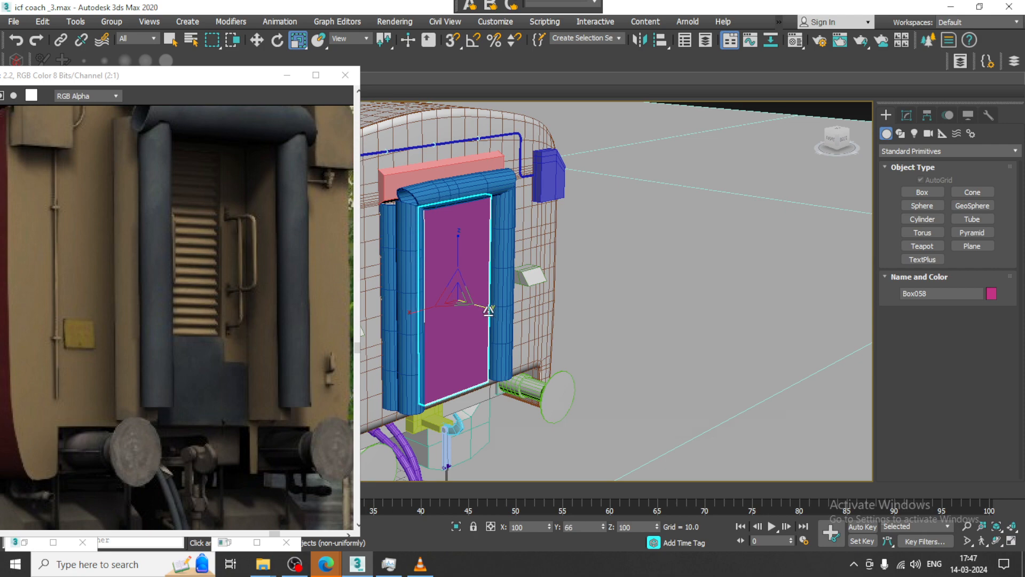
pyautogui.press('w')
pyautogui.keyDown('alt'); pyautogui.moveTo(483, 308); pyautogui.dragTo(478, 305, button='middle'); pyautogui.keyUp('alt')
pyautogui.moveTo(485, 306); pyautogui.dragTo(480, 306)
pyautogui.keyDown('alt'); pyautogui.moveTo(505, 289); pyautogui.dragTo(491, 241, button='middle'); pyautogui.keyUp('alt')
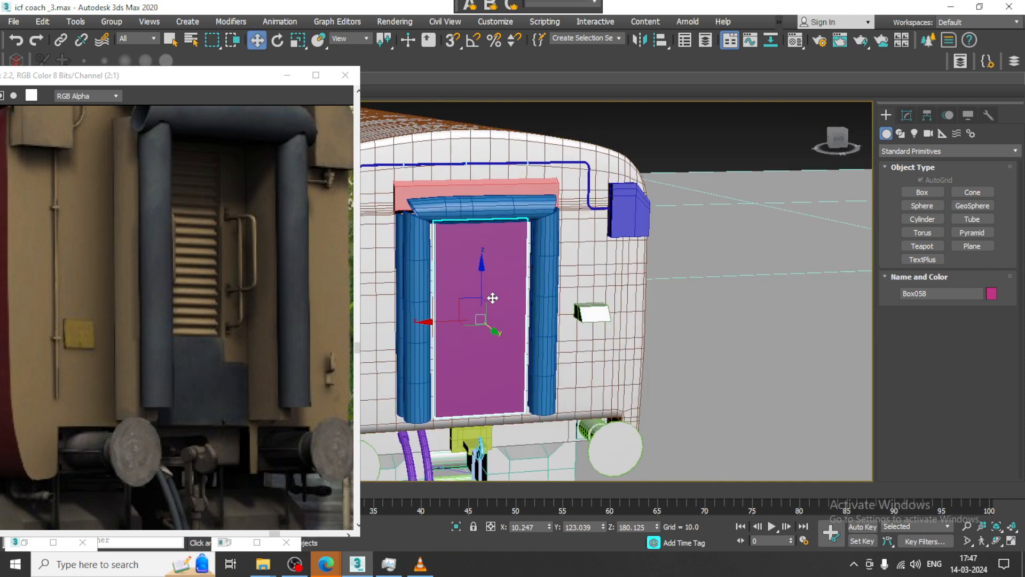
# Widen the box to about 102.8% in X to fill the gap between the tubes, and move it to about Y 121.2
pyautogui.press('r')
pyautogui.moveTo(422, 321); pyautogui.dragTo(415, 320)
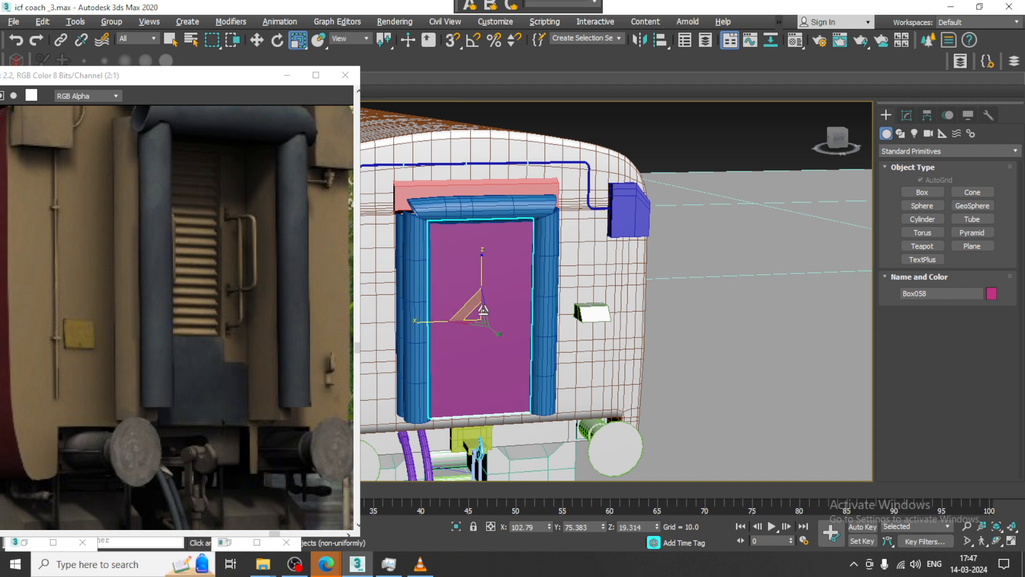
pyautogui.keyDown('alt'); pyautogui.moveTo(483, 309); pyautogui.dragTo(469, 305, button='middle'); pyautogui.keyUp('alt')
pyautogui.press('w')
pyautogui.moveTo(506, 326); pyautogui.dragTo(504, 327)
# Convert the door box to an Editable Poly
pyautogui.rightClick(504, 328)
pyautogui.moveTo(562, 408)
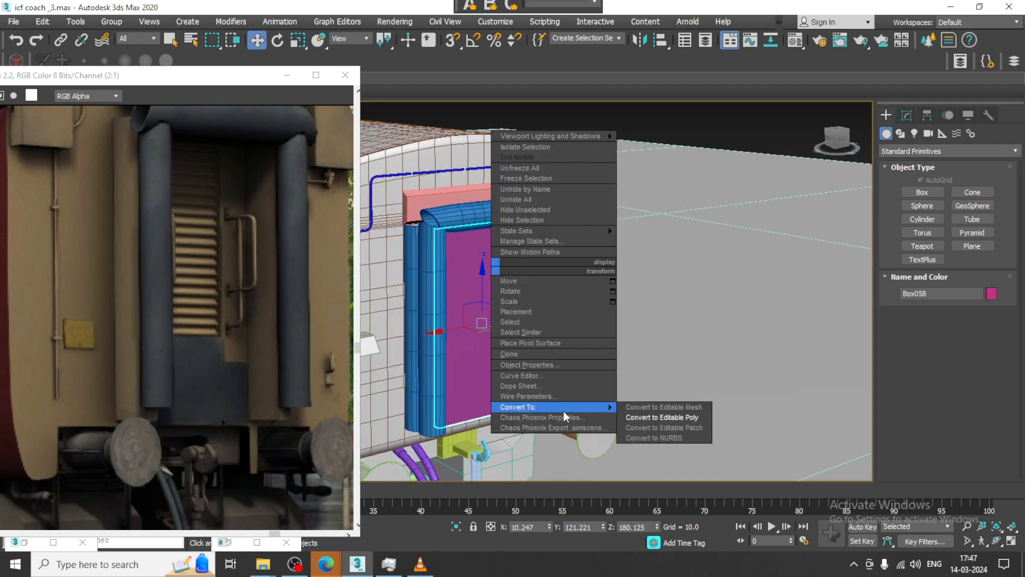
pyautogui.click(645, 419)
pyautogui.press('k')
pyautogui.keyDown('alt'); pyautogui.moveTo(508, 339); pyautogui.dragTo(503, 359, button='middle'); pyautogui.keyUp('alt')
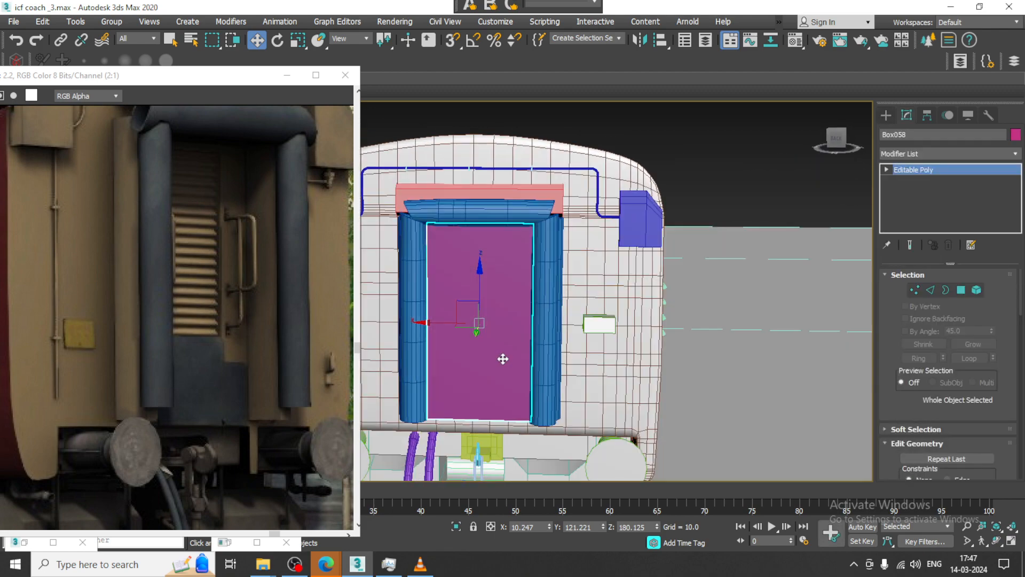
# Connect the box's four vertical edges with 2 segments and a pinch of 35
pyautogui.press('2')
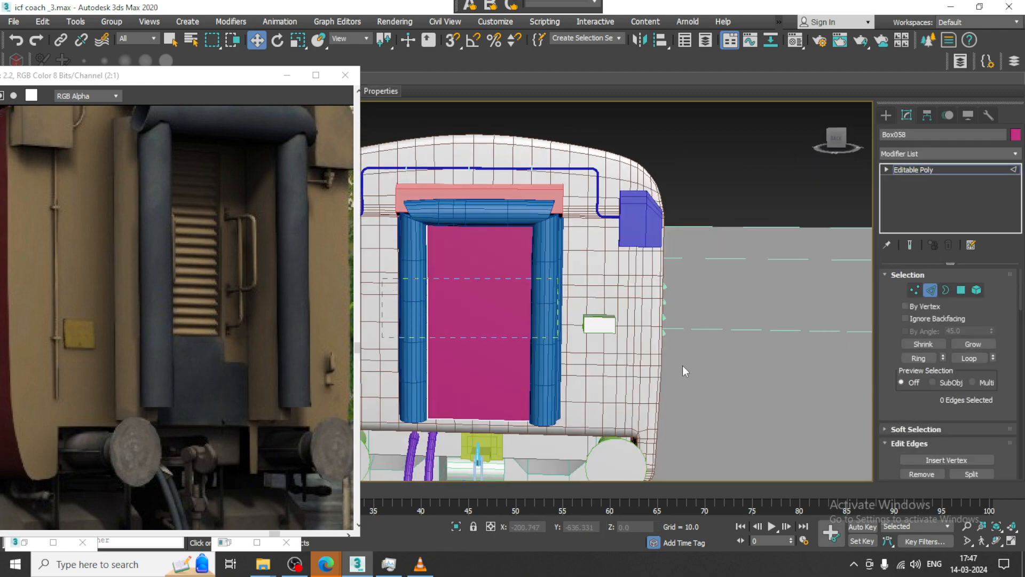
pyautogui.moveTo(382, 278); pyautogui.dragTo(558, 337)
pyautogui.moveTo(945, 407); pyautogui.dragTo(946, 305)
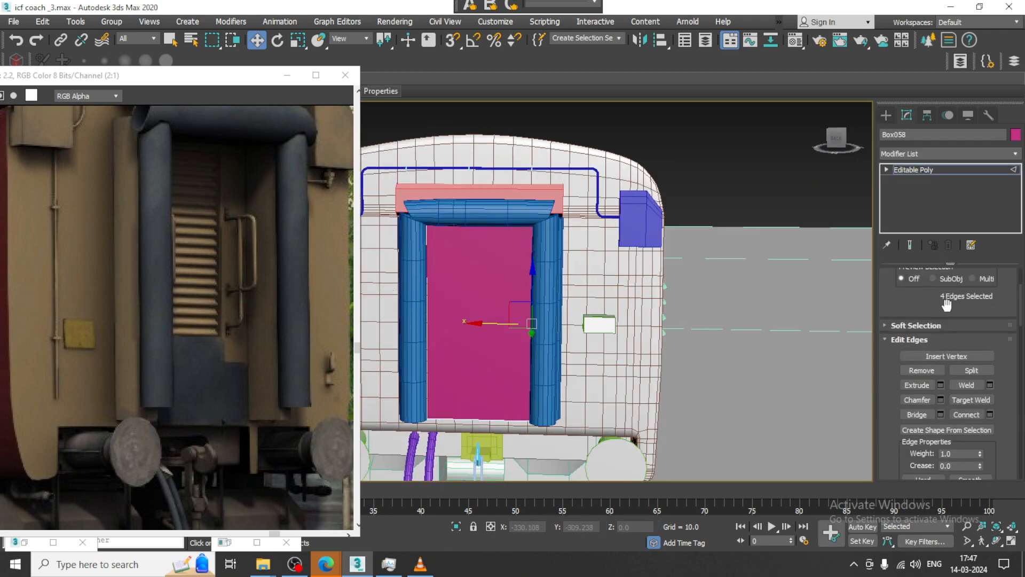
pyautogui.click(989, 414)
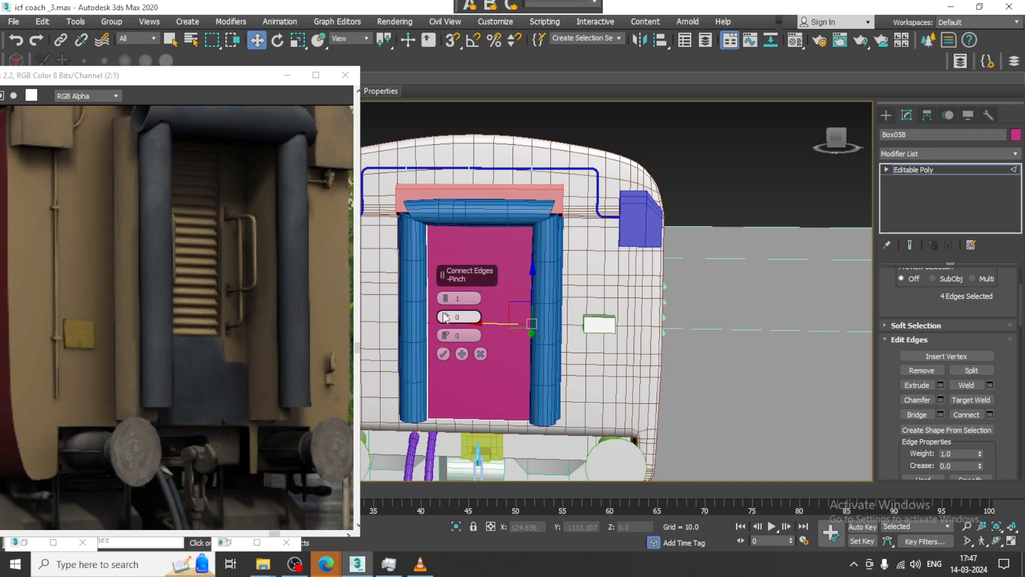
pyautogui.click(445, 294)
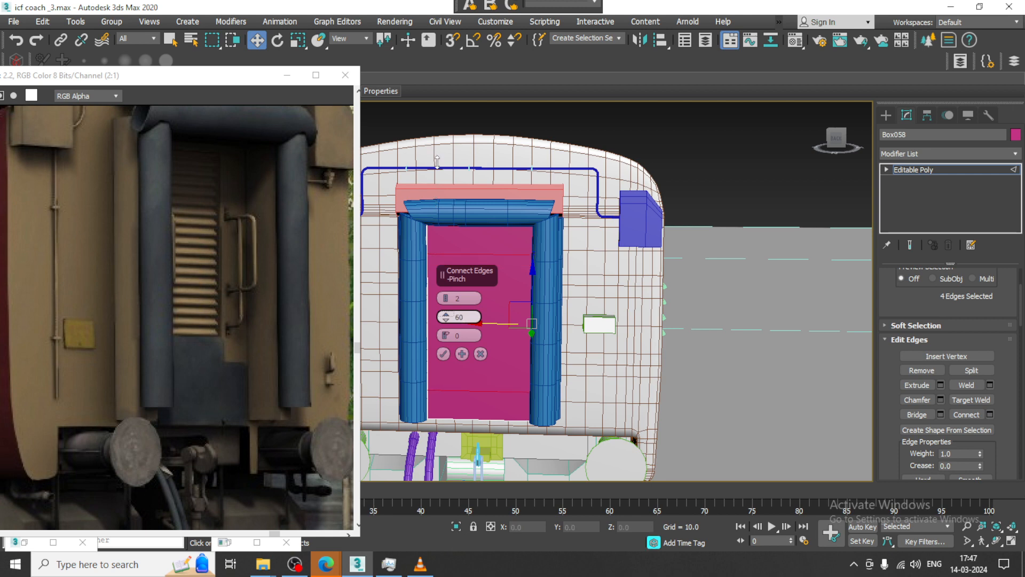
pyautogui.moveTo(446, 221); pyautogui.dragTo(446, 221)
pyautogui.click(443, 353)
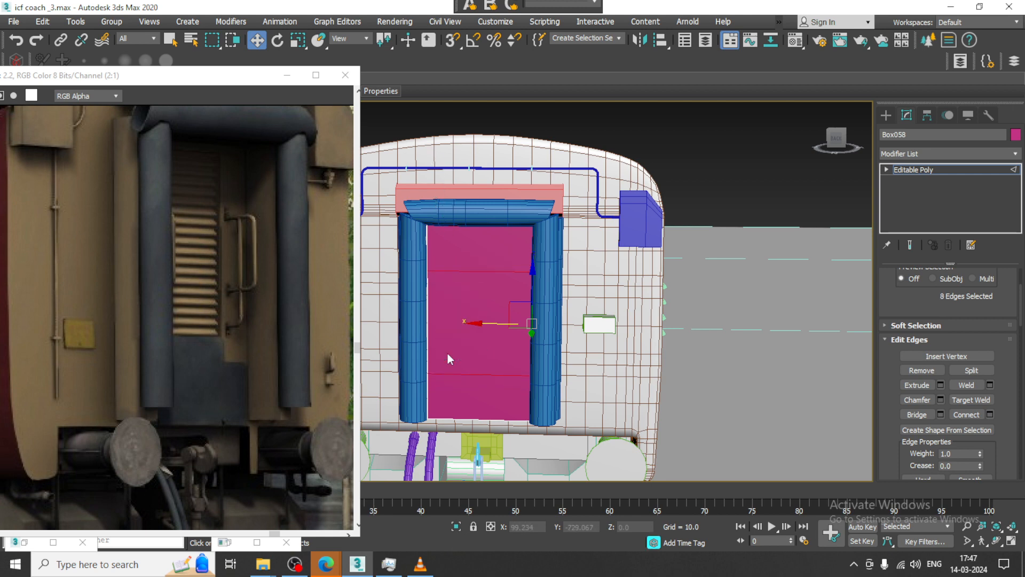
# Raise the vertices of the box's lower and upper horizontal edge loops, moving the upper loop up by about 9 units
pyautogui.press('1')
pyautogui.moveTo(482, 379); pyautogui.dragTo(515, 341, button='middle')
pyautogui.moveTo(390, 329); pyautogui.dragTo(585, 430)
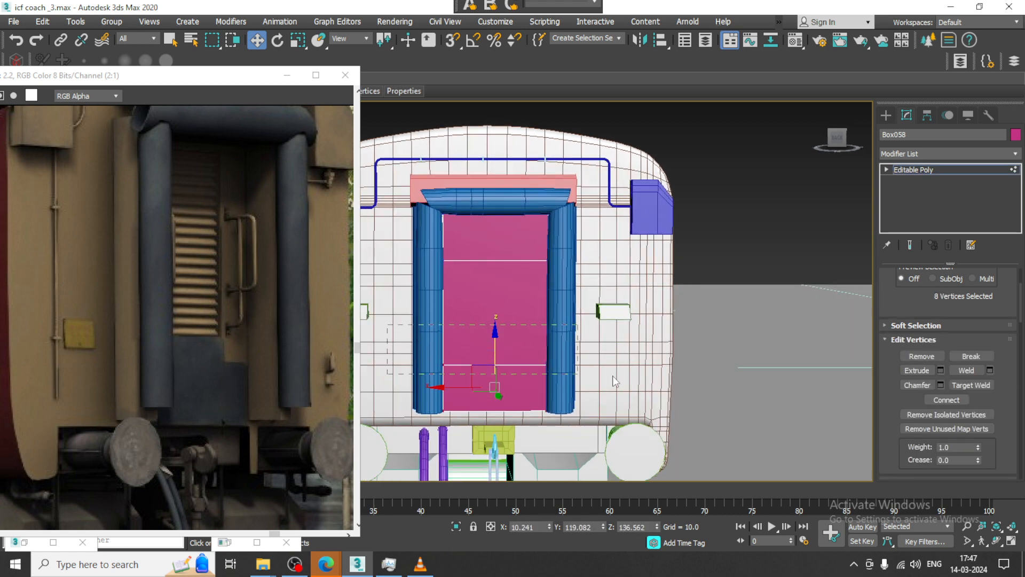
pyautogui.moveTo(613, 376); pyautogui.dragTo(643, 386)
pyautogui.moveTo(499, 330); pyautogui.dragTo(492, 221)
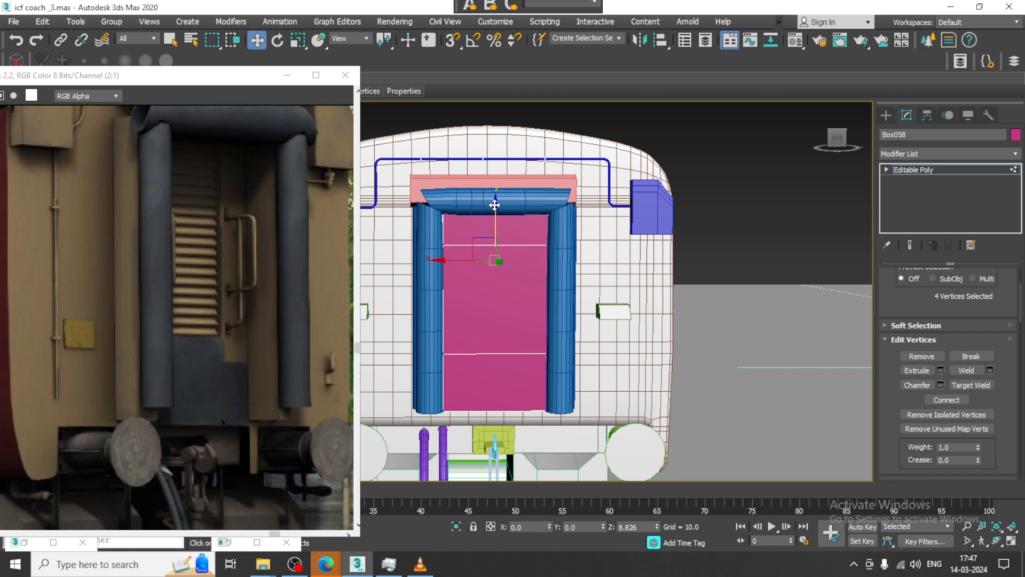
# Connect the box's eight horizontal edges with 2 vertical segments and a pinch of 40
pyautogui.press('2')
pyautogui.moveTo(479, 140); pyautogui.dragTo(500, 386)
pyautogui.click(991, 414)
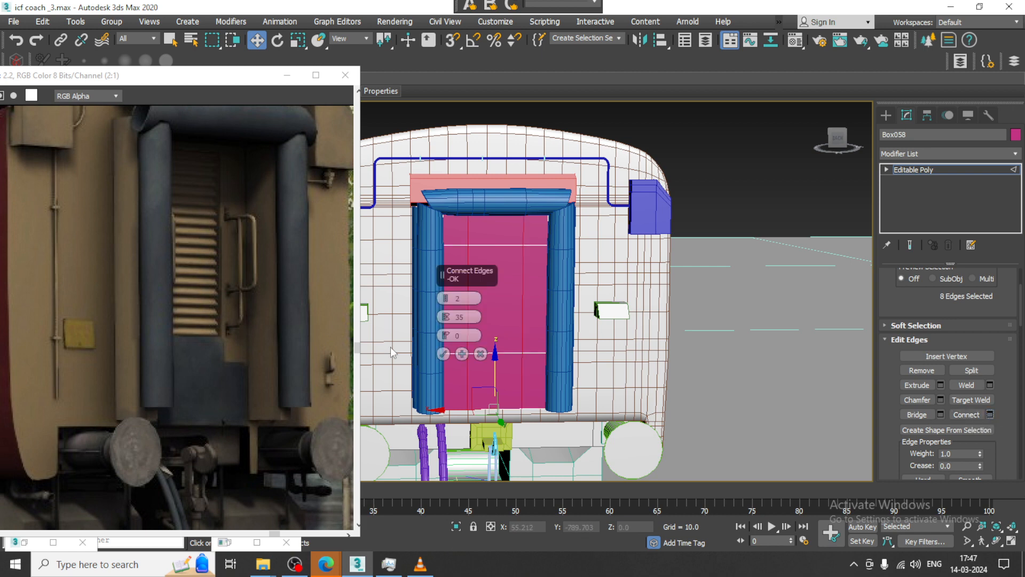
pyautogui.scroll(1, 574, 355)
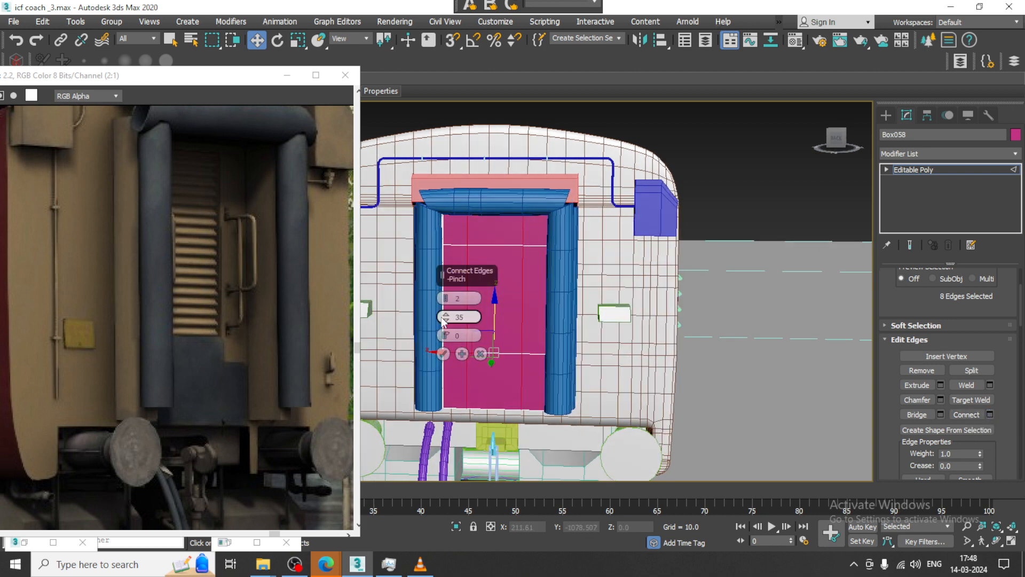
pyautogui.moveTo(443, 319); pyautogui.dragTo(444, 298)
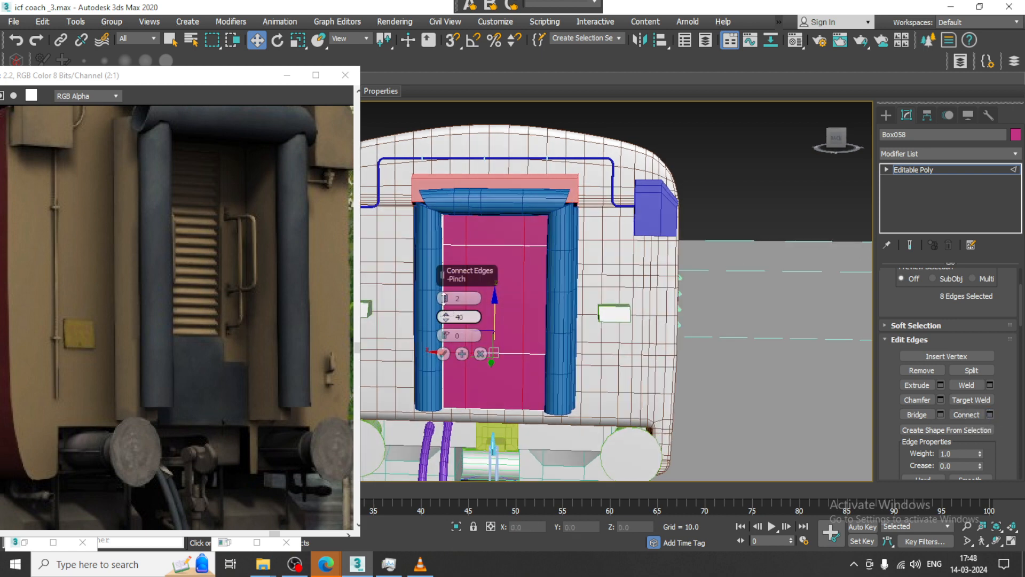
pyautogui.click(443, 353)
# Extrude the door panel's large centre polygon inward by about 19 and nudge it slightly along Y
pyautogui.press('4')
pyautogui.click(479, 309)
pyautogui.keyDown('alt'); pyautogui.moveTo(580, 310); pyautogui.dragTo(552, 350, button='middle'); pyautogui.keyUp('alt')
pyautogui.scroll(3, 535, 321)
pyautogui.click(940, 370)
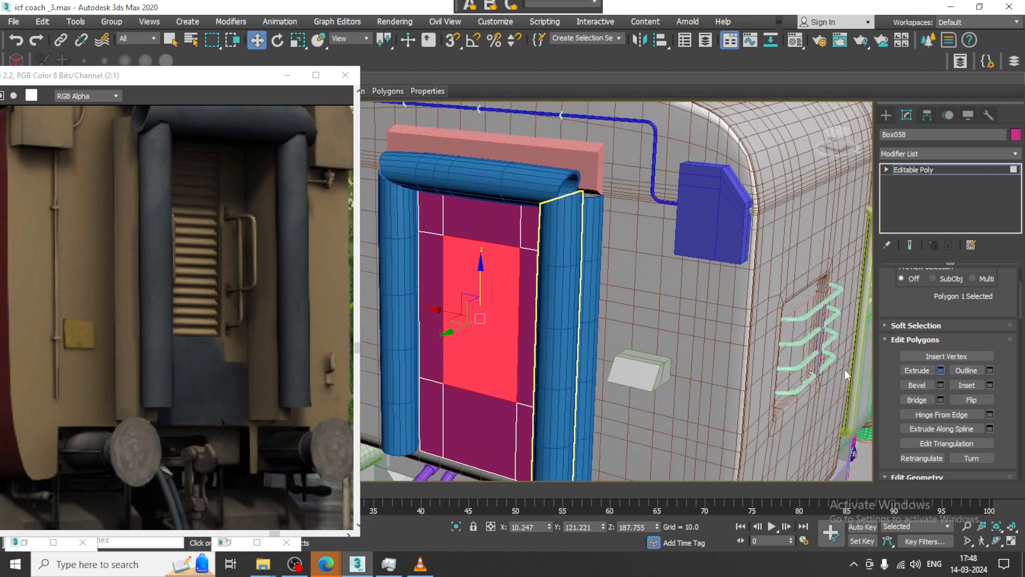
pyautogui.moveTo(453, 334); pyautogui.dragTo(475, 463)
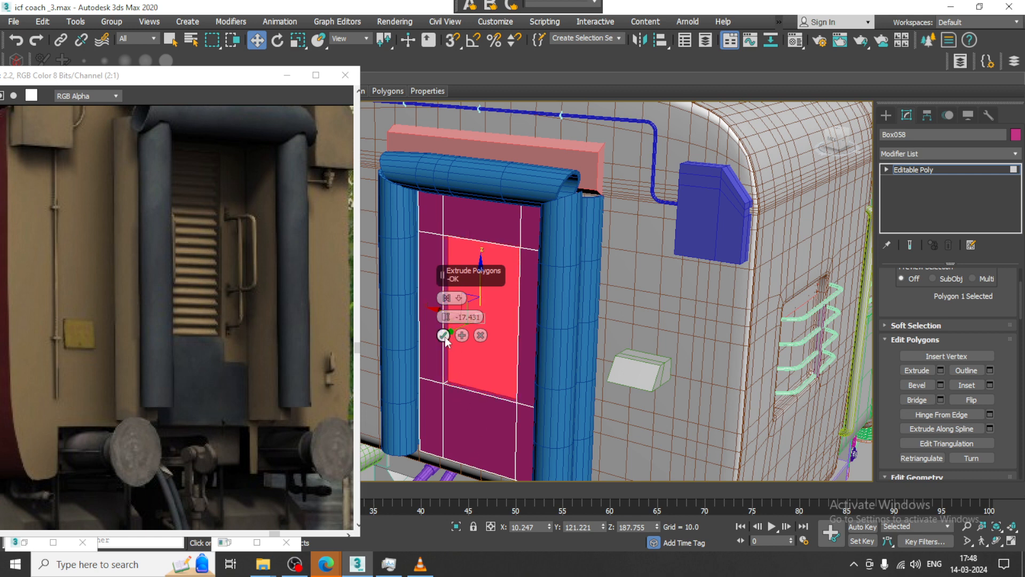
pyautogui.moveTo(443, 316); pyautogui.dragTo(441, 316)
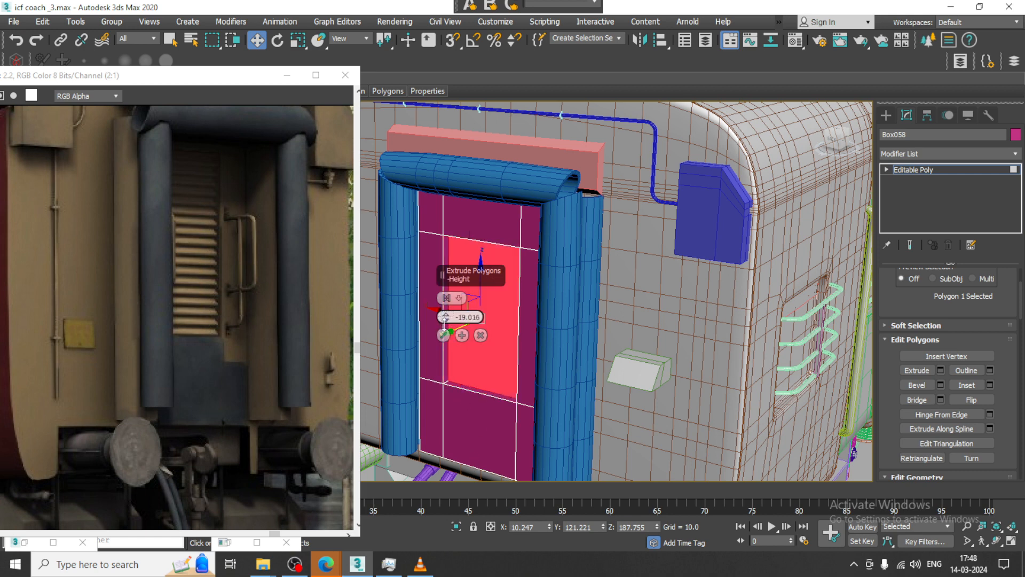
pyautogui.click(443, 335)
pyautogui.scroll(2, 460, 328)
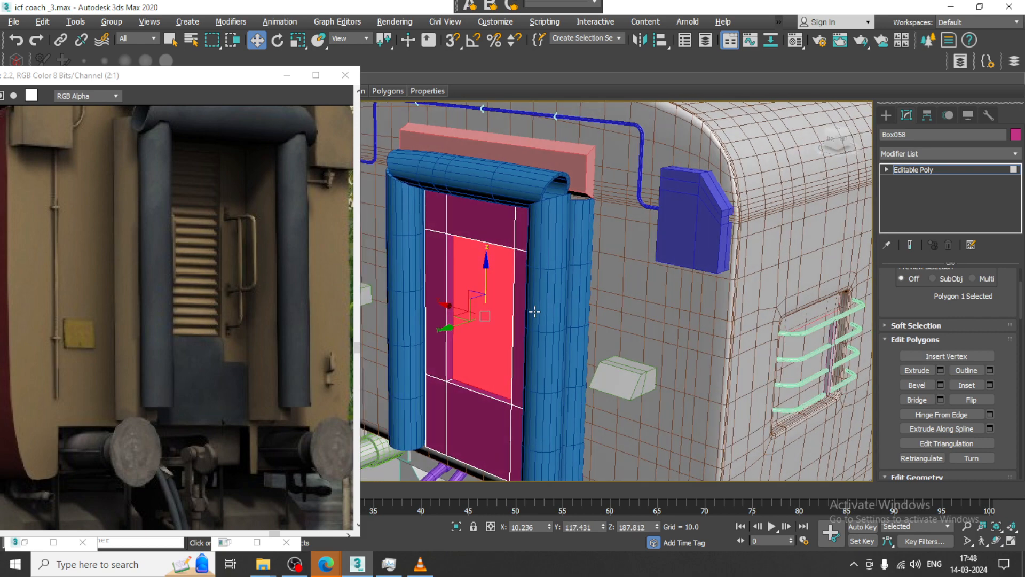
pyautogui.moveTo(444, 329); pyautogui.dragTo(442, 328)
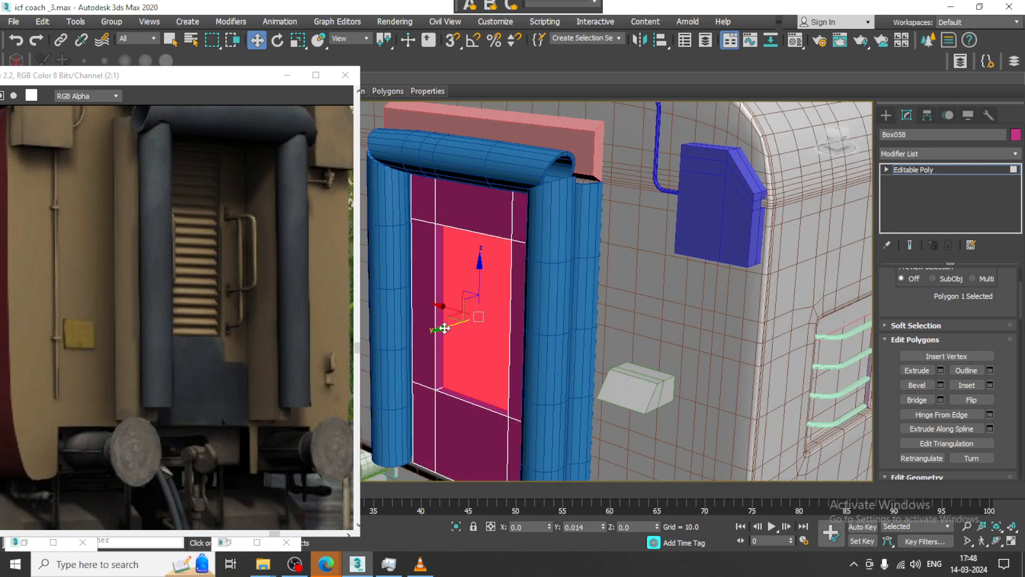
# Create a thin box as a louvre slat across the upper door recess, about 32.7 wide, 2.3 long and 0.5 high
pyautogui.click(889, 112)
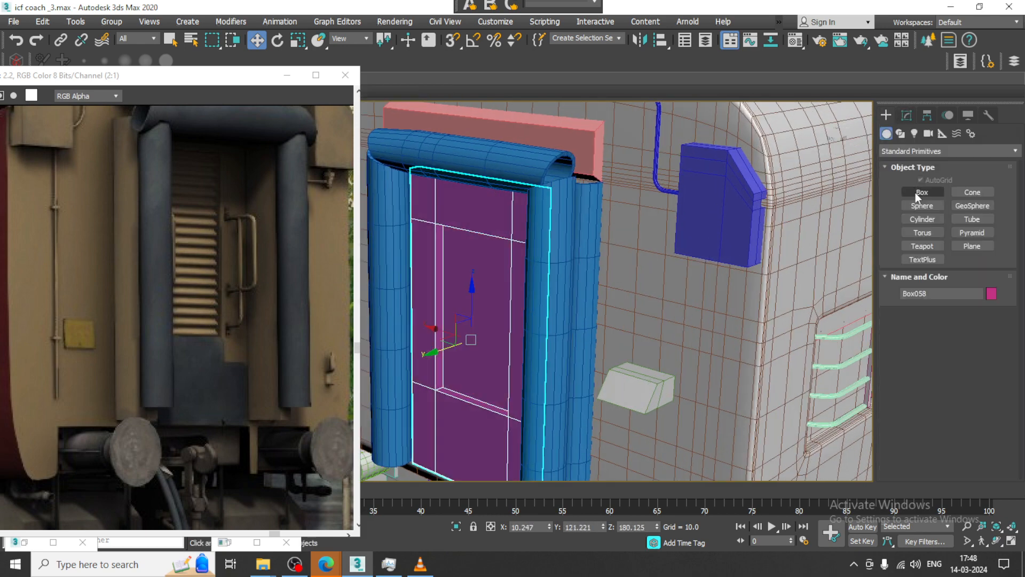
pyautogui.click(916, 192)
pyautogui.scroll(2, 599, 267)
pyautogui.keyDown('alt'); pyautogui.moveTo(507, 307); pyautogui.dragTo(530, 291, button='middle'); pyautogui.keyUp('alt')
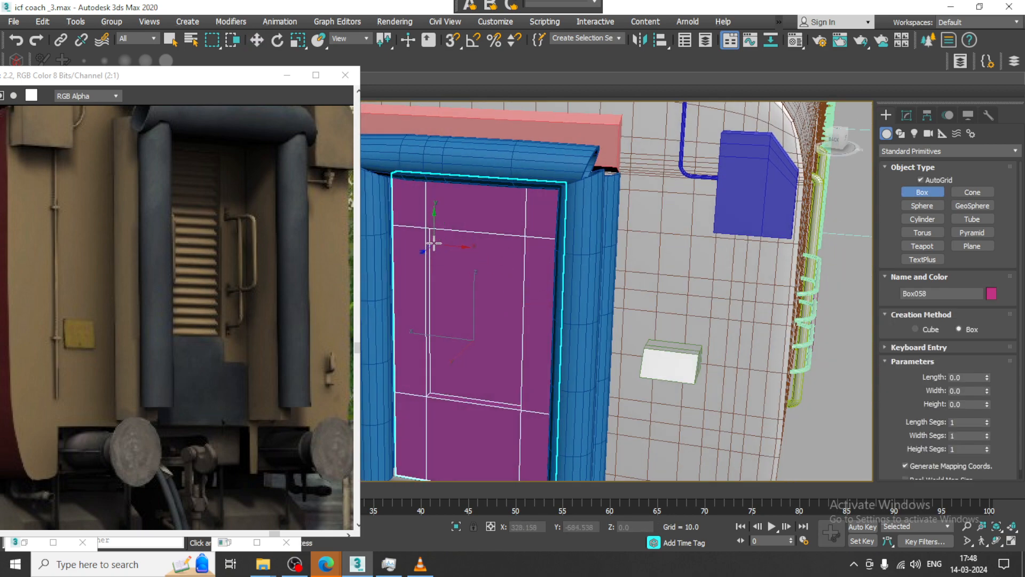
pyautogui.moveTo(429, 238); pyautogui.dragTo(523, 261)
pyautogui.rightClick(490, 259)
pyautogui.click(521, 263)
pyautogui.press('w')
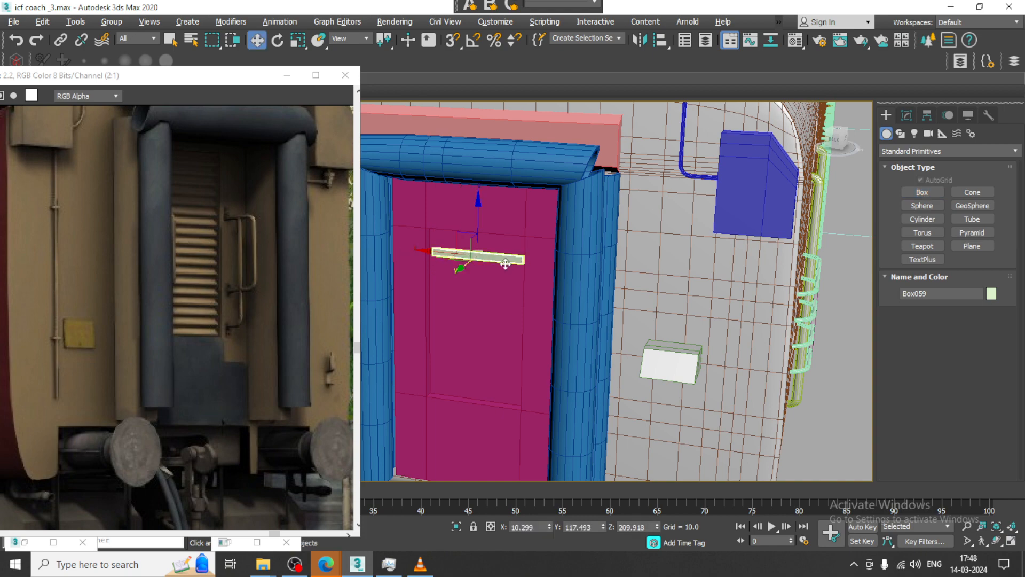
# Tilt the slat, raise it to about Z 215.5 and shift it sideways to about X 13 to fit the recess
pyautogui.scroll(3, 504, 260)
pyautogui.keyDown('alt'); pyautogui.moveTo(504, 260); pyautogui.dragTo(485, 289, button='middle'); pyautogui.keyUp('alt')
pyautogui.press('e')
pyautogui.moveTo(453, 272); pyautogui.dragTo(460, 249)
pyautogui.press('w')
pyautogui.keyDown('alt'); pyautogui.moveTo(467, 253); pyautogui.dragTo(532, 259, button='middle'); pyautogui.keyUp('alt')
pyautogui.moveTo(485, 239); pyautogui.dragTo(487, 206)
pyautogui.keyDown('alt'); pyautogui.moveTo(487, 206); pyautogui.dragTo(470, 225, button='middle'); pyautogui.keyUp('alt')
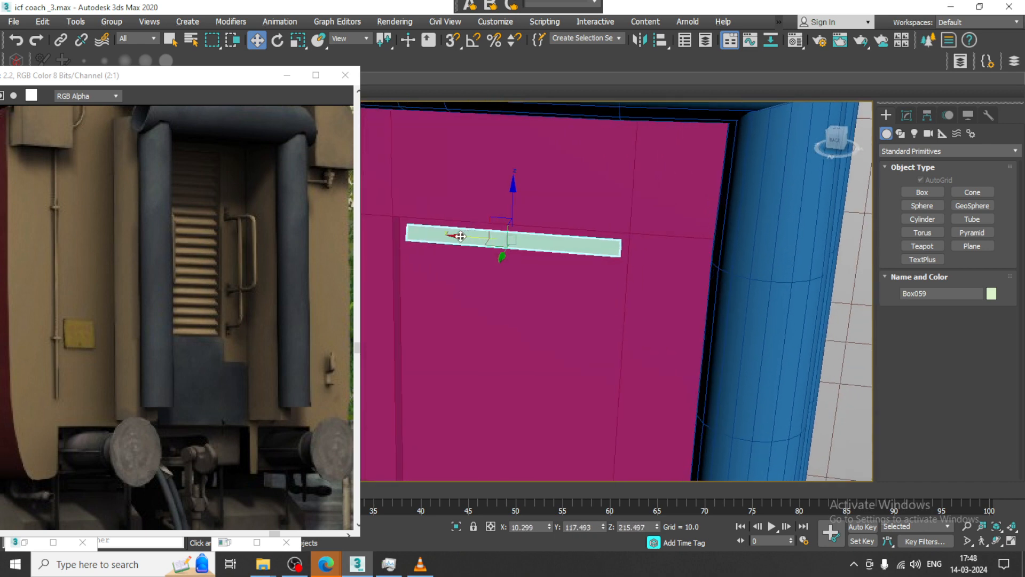
pyautogui.moveTo(458, 233); pyautogui.dragTo(441, 234)
# Convert the slat to an Editable Poly and adjust its length by moving one end's four vertices along X
pyautogui.rightClick(453, 233)
pyautogui.moveTo(522, 378)
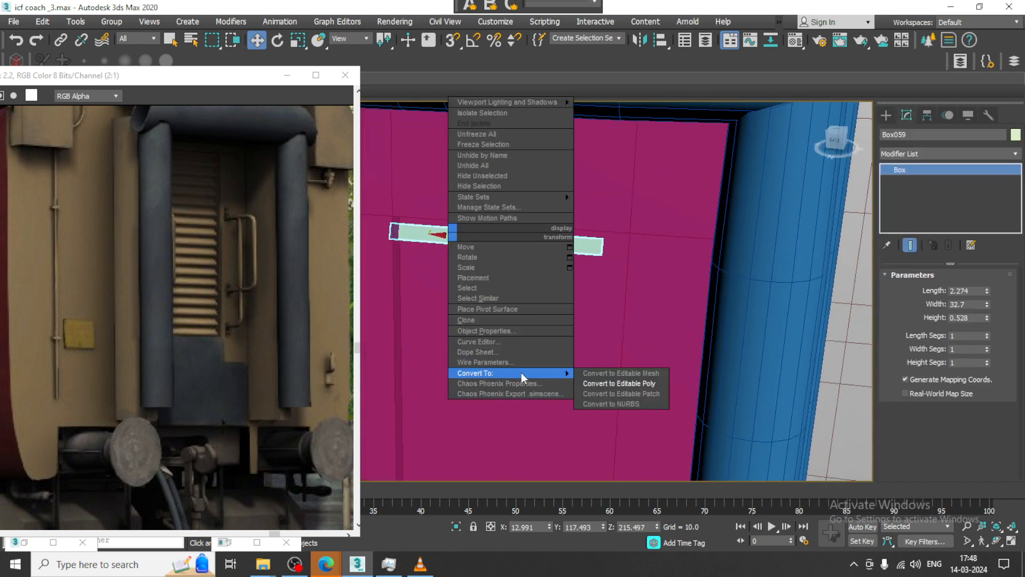
pyautogui.click(636, 384)
pyautogui.press('1')
pyautogui.moveTo(541, 185); pyautogui.dragTo(657, 291)
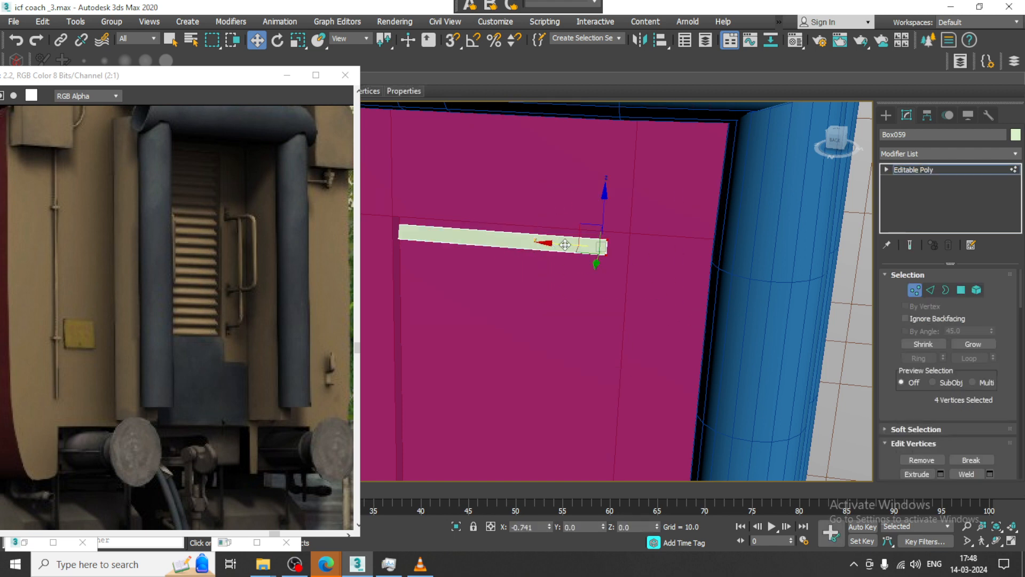
pyautogui.moveTo(584, 245); pyautogui.dragTo(588, 245)
pyautogui.keyDown('alt'); pyautogui.moveTo(681, 274); pyautogui.dragTo(603, 253, button='middle'); pyautogui.keyUp('alt')
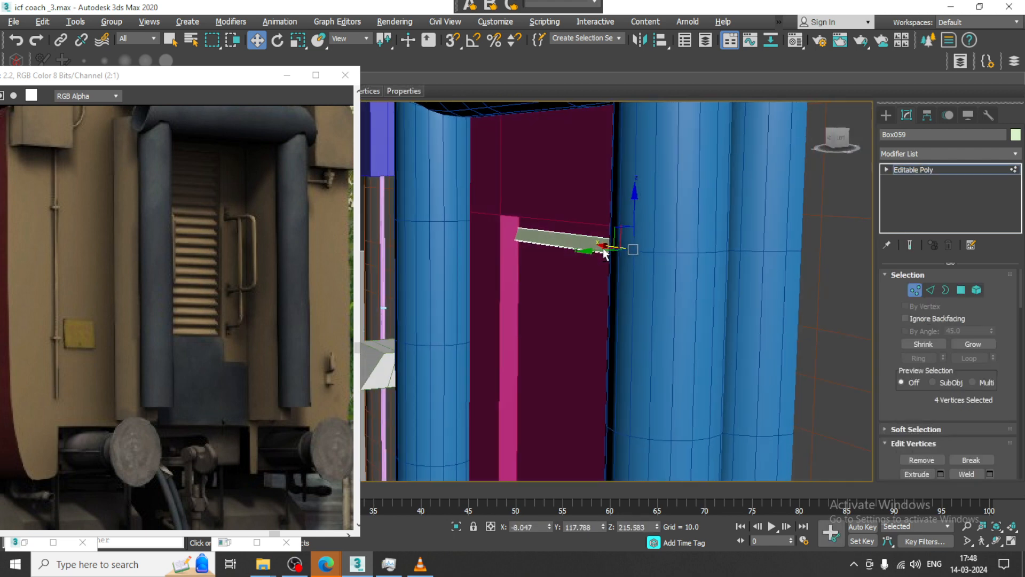
pyautogui.click(964, 168)
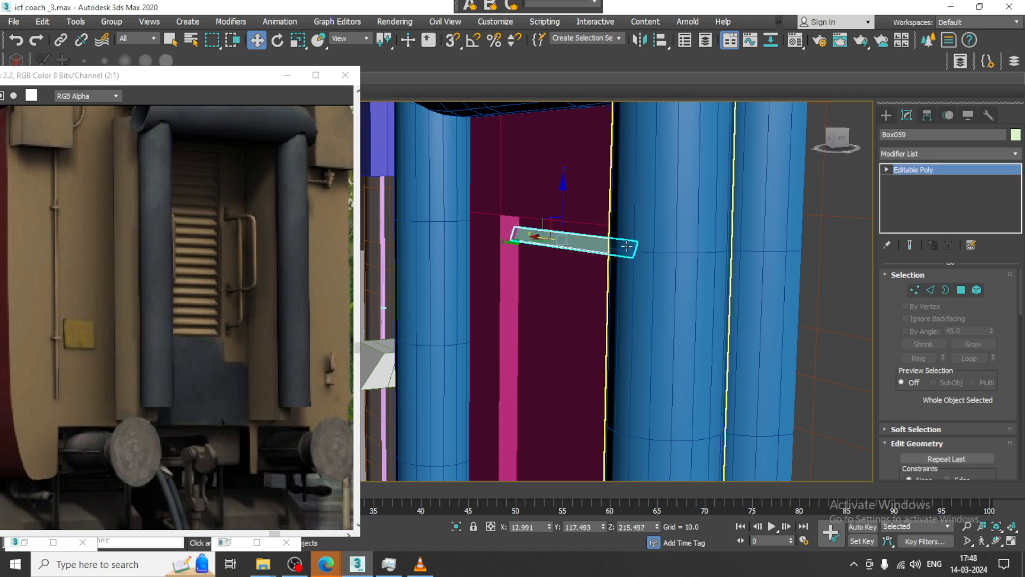
# Place the slat at the recess's upper edge, about Y 119.25 and Z 217.16, and tilt it more steeply
pyautogui.moveTo(508, 242); pyautogui.dragTo(506, 242)
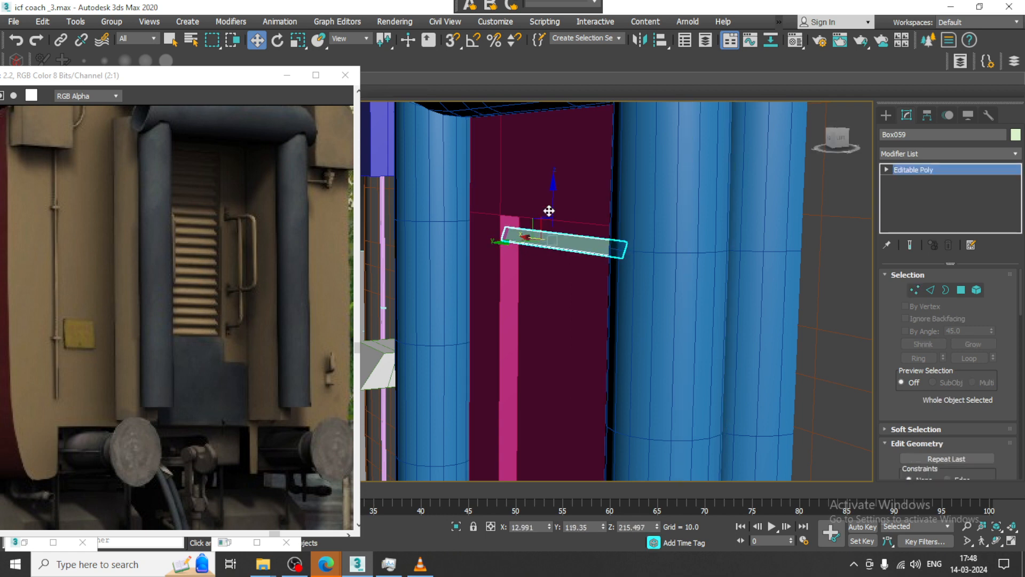
pyautogui.moveTo(552, 201); pyautogui.dragTo(555, 195)
pyautogui.scroll(1, 569, 237)
pyautogui.moveTo(569, 237); pyautogui.dragTo(553, 201, button='middle')
pyautogui.press('e')
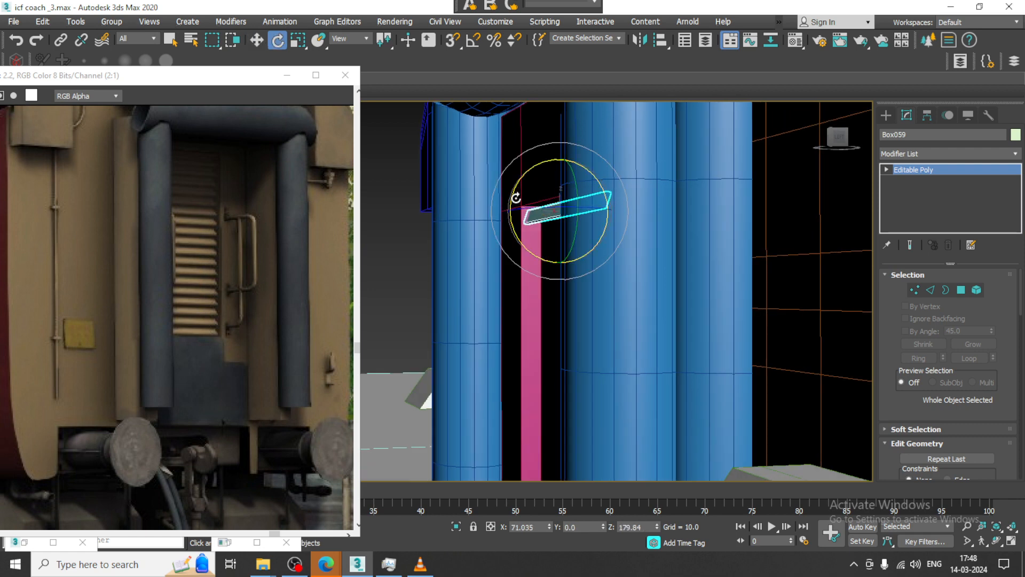
pyautogui.moveTo(513, 198); pyautogui.dragTo(514, 185)
pyautogui.press('w')
pyautogui.keyDown('alt'); pyautogui.moveTo(514, 185); pyautogui.dragTo(520, 208, button='middle'); pyautogui.keyUp('alt')
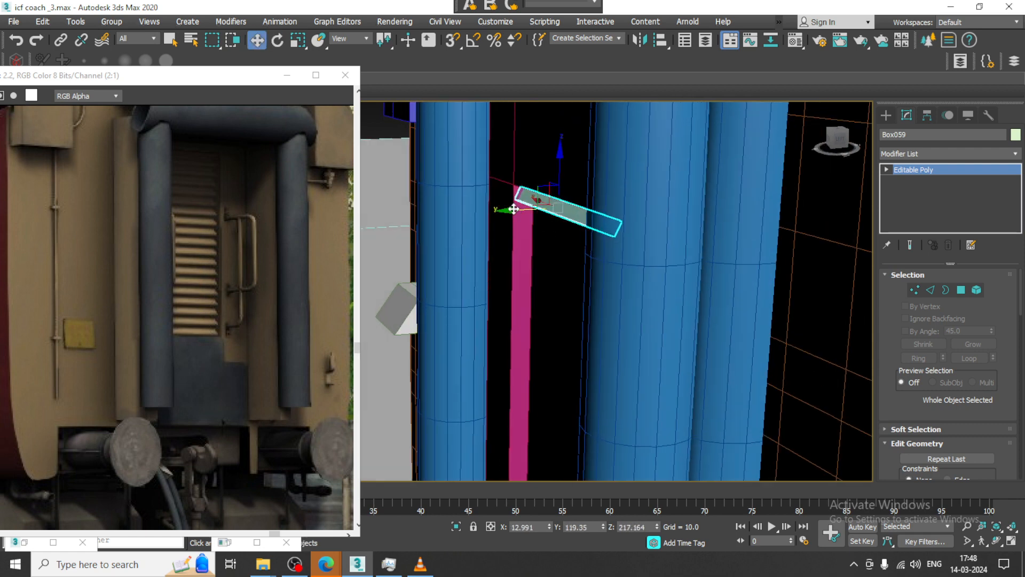
pyautogui.moveTo(513, 209); pyautogui.dragTo(511, 209)
# Copy the slat downward at a spacing of about 1.6 units to fill most of the door recess with louvres
pyautogui.hotkey('alt', 'w')
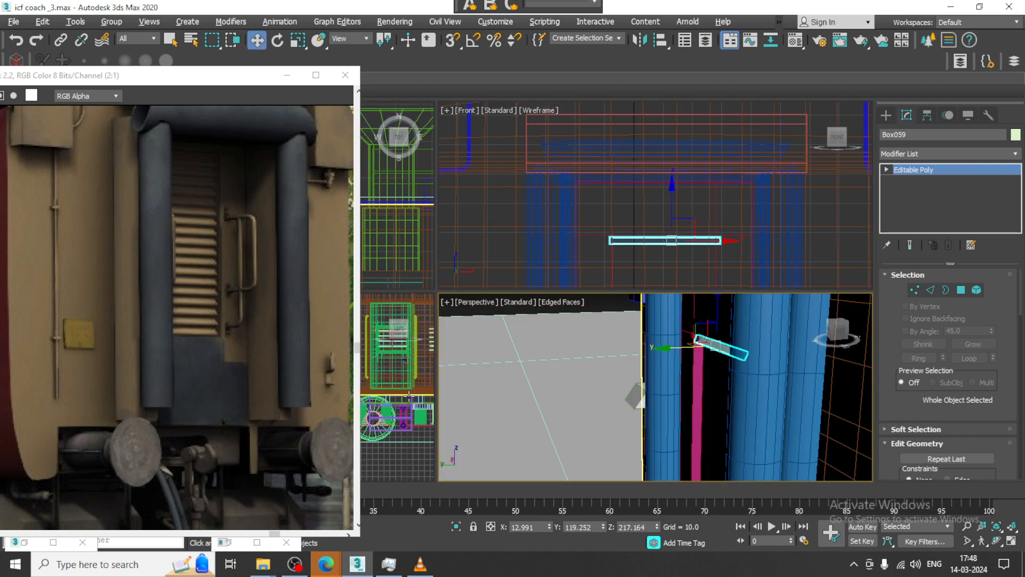
pyautogui.hotkey('alt', 'w')
pyautogui.moveTo(409, 396); pyautogui.dragTo(537, 266, button='middle')
pyautogui.press('z')
pyautogui.scroll(-6, 495, 304)
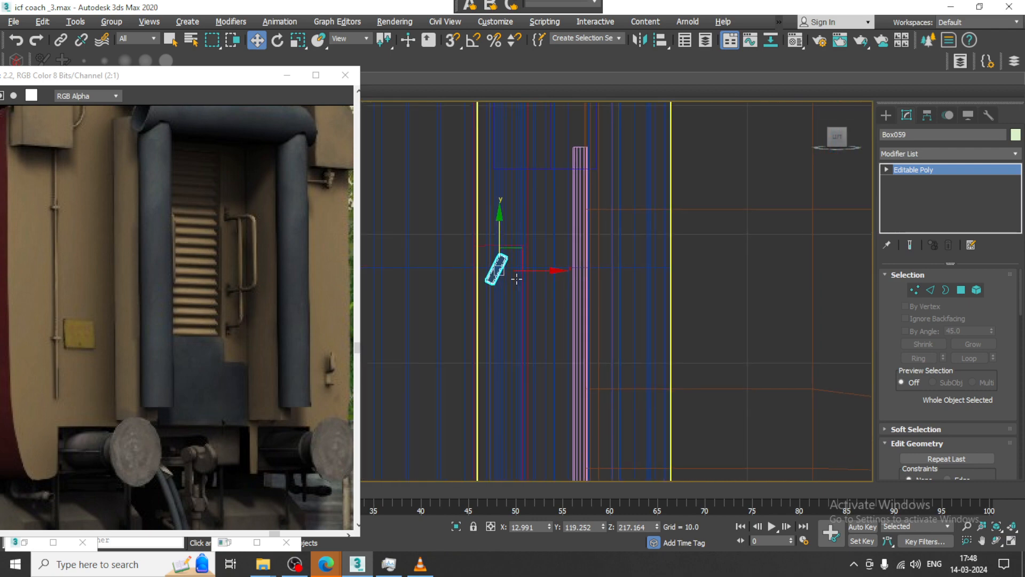
pyautogui.press('e')
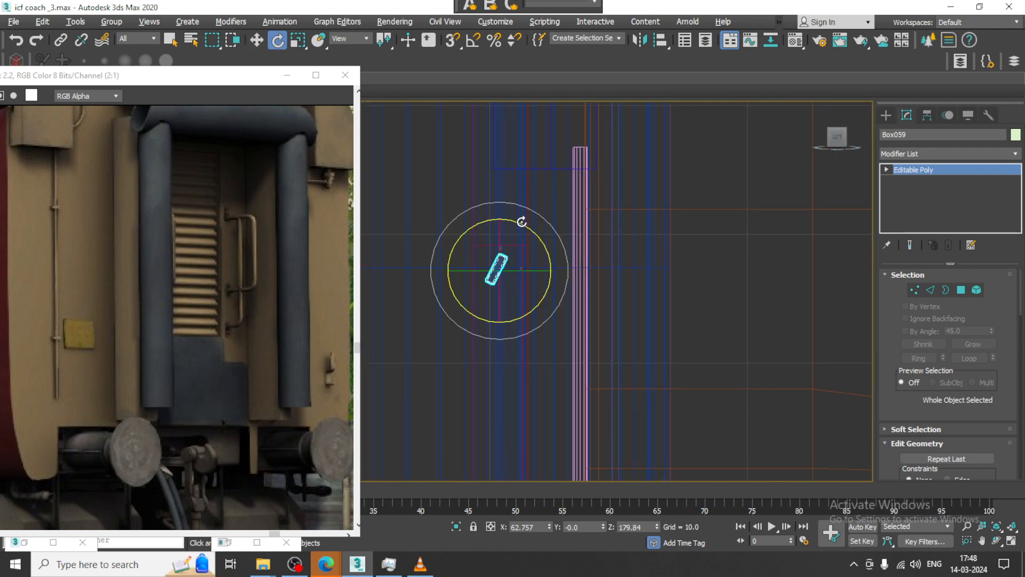
pyautogui.scroll(2, 503, 258)
pyautogui.press('w')
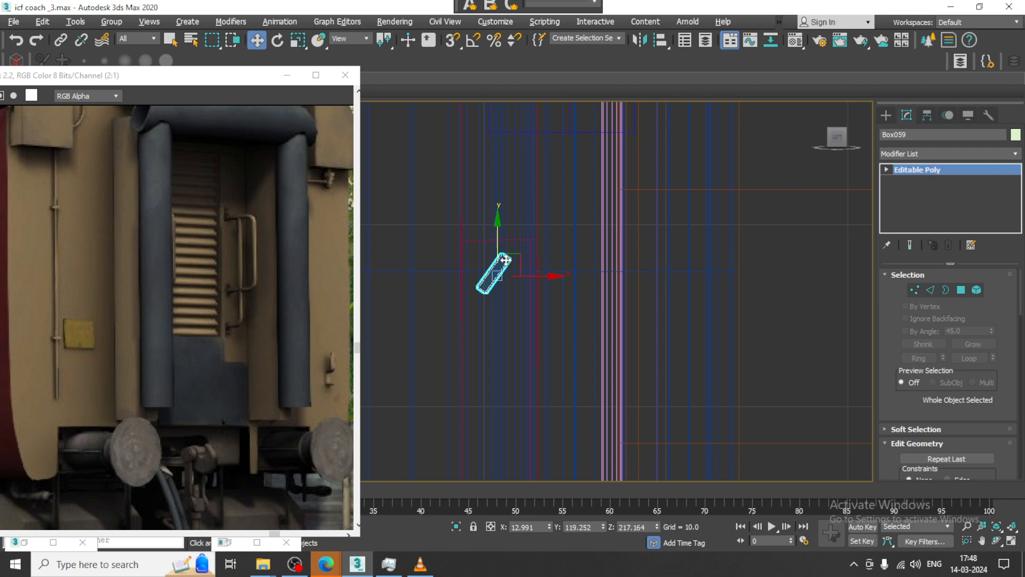
pyautogui.keyDown('shift'); pyautogui.moveTo(501, 237); pyautogui.dragTo(510, 268); pyautogui.keyUp('shift')
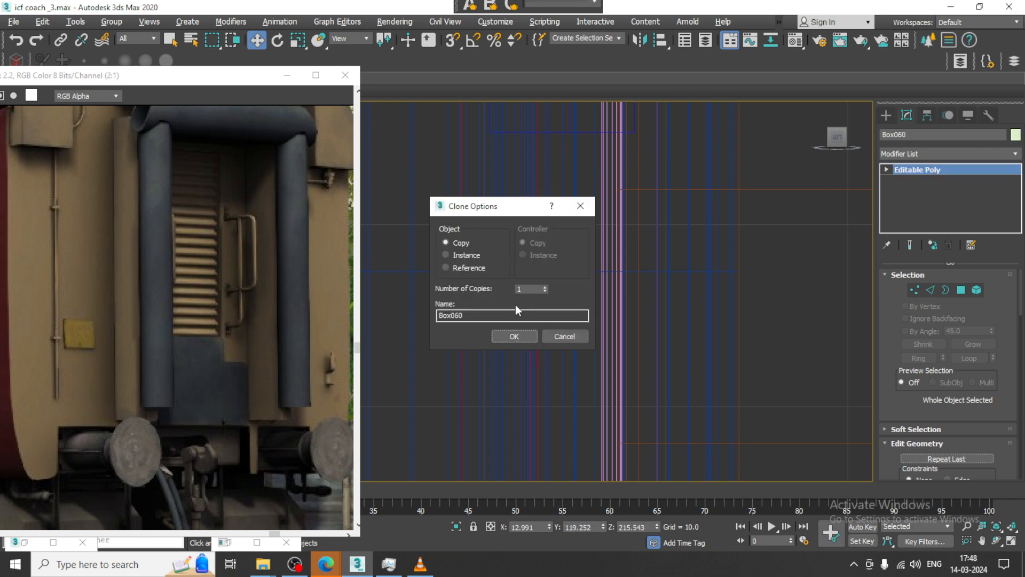
pyautogui.click(514, 336)
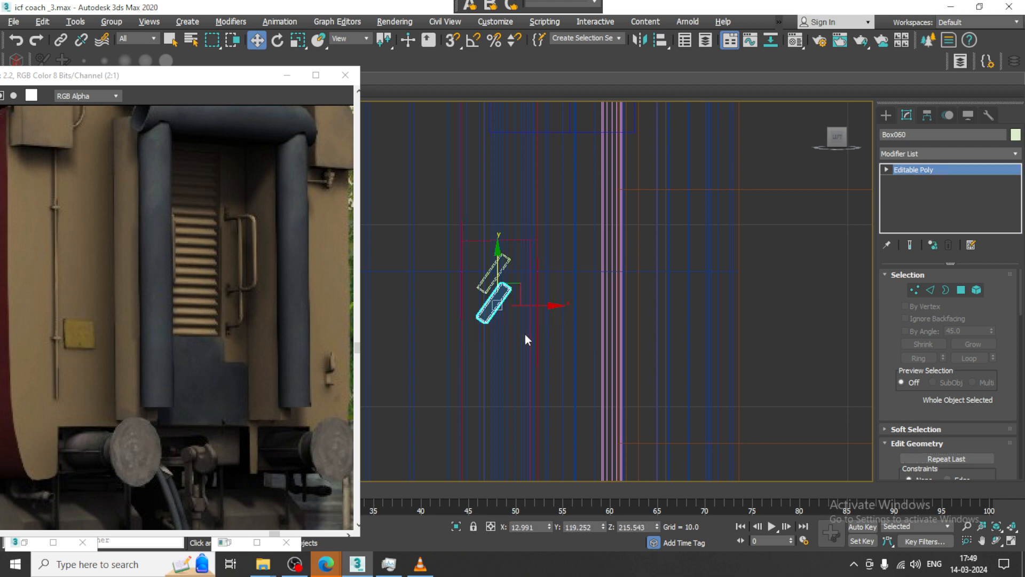
# Continue the louvres with 10 copies of the lowest slat, spaced about 1.6 units apart downward
pyautogui.scroll(-3, 595, 153)
pyautogui.hotkey('alt', 'w')
pyautogui.middleClick(618, 391)
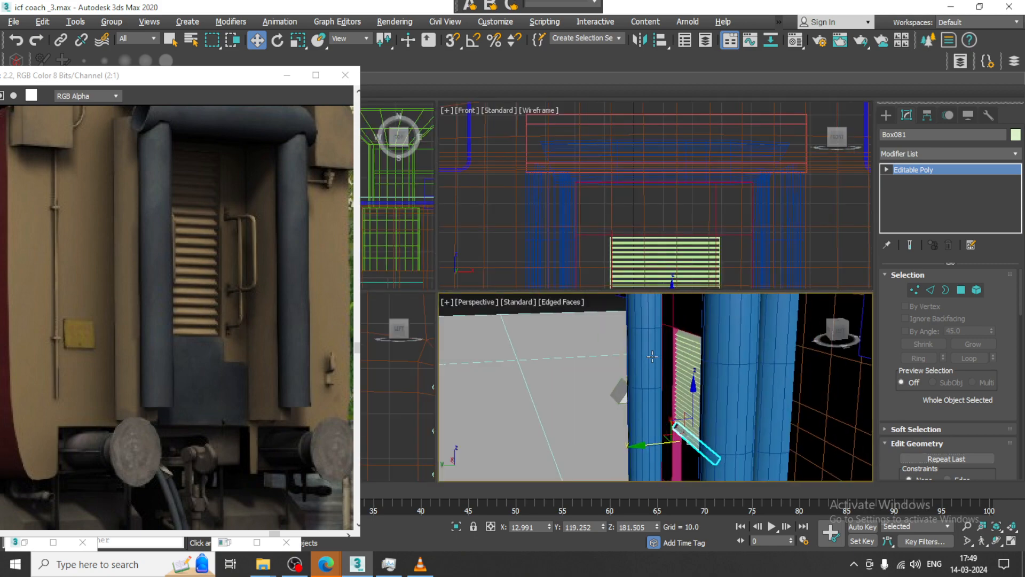
pyautogui.hotkey('alt', 'w')
pyautogui.keyDown('alt'); pyautogui.moveTo(617, 391); pyautogui.dragTo(660, 320, button='middle'); pyautogui.keyUp('alt')
pyautogui.scroll(-5, 660, 321)
pyautogui.scroll(4, 566, 307)
pyautogui.scroll(2, 566, 307)
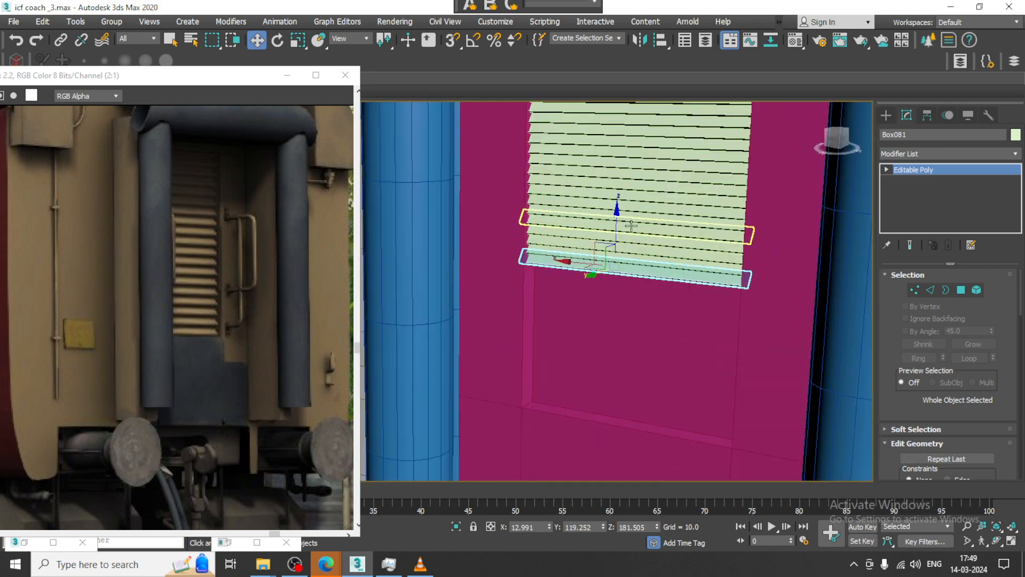
pyautogui.hotkey('alt', 'w')
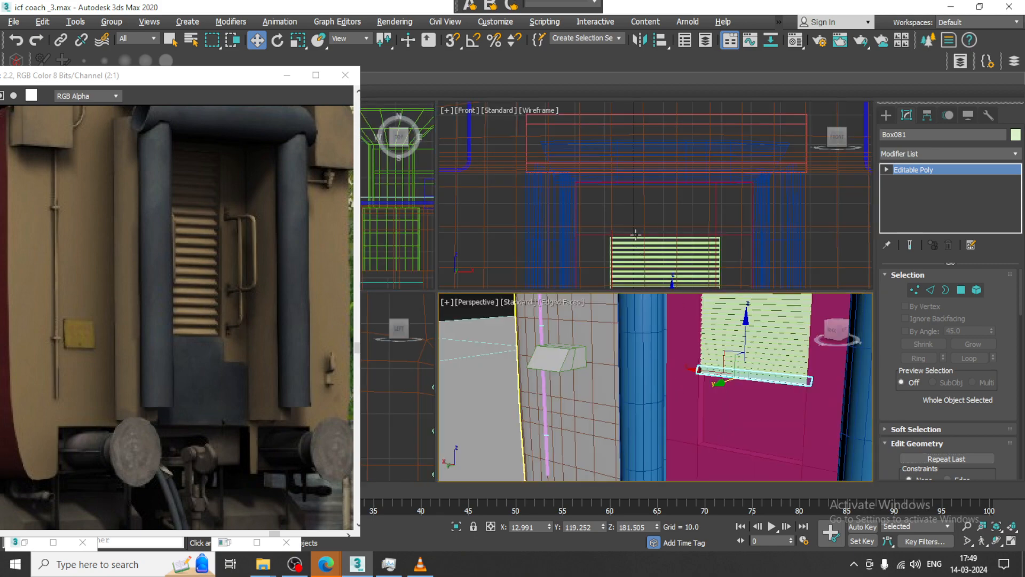
pyautogui.middleClick(409, 366)
pyautogui.press('z')
pyautogui.hotkey('alt', 'w')
pyautogui.moveTo(420, 298); pyautogui.dragTo(491, 231, button='middle')
pyautogui.scroll(-2, 489, 247)
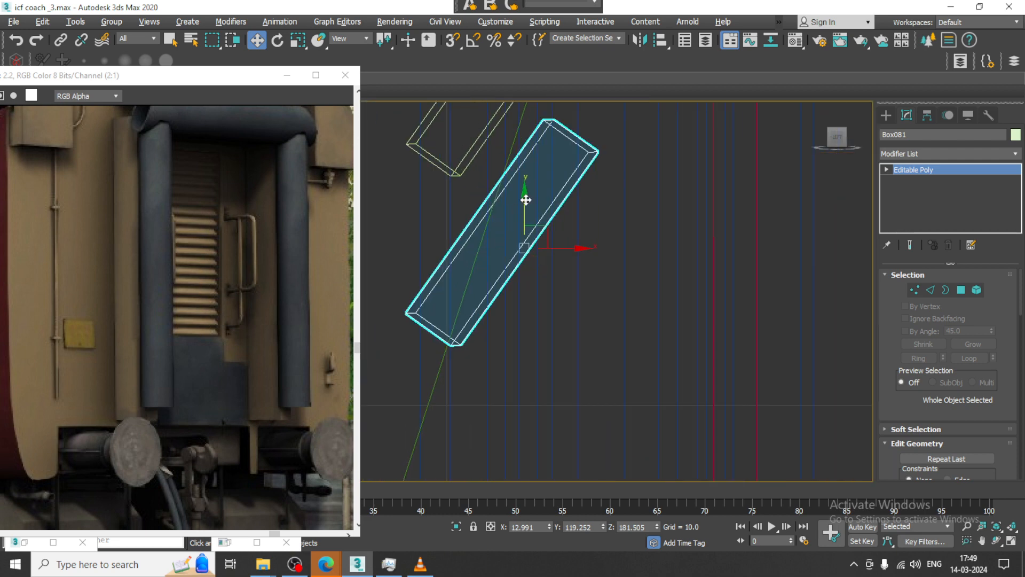
pyautogui.keyDown('shift'); pyautogui.moveTo(526, 199); pyautogui.dragTo(559, 371); pyautogui.keyUp('shift')
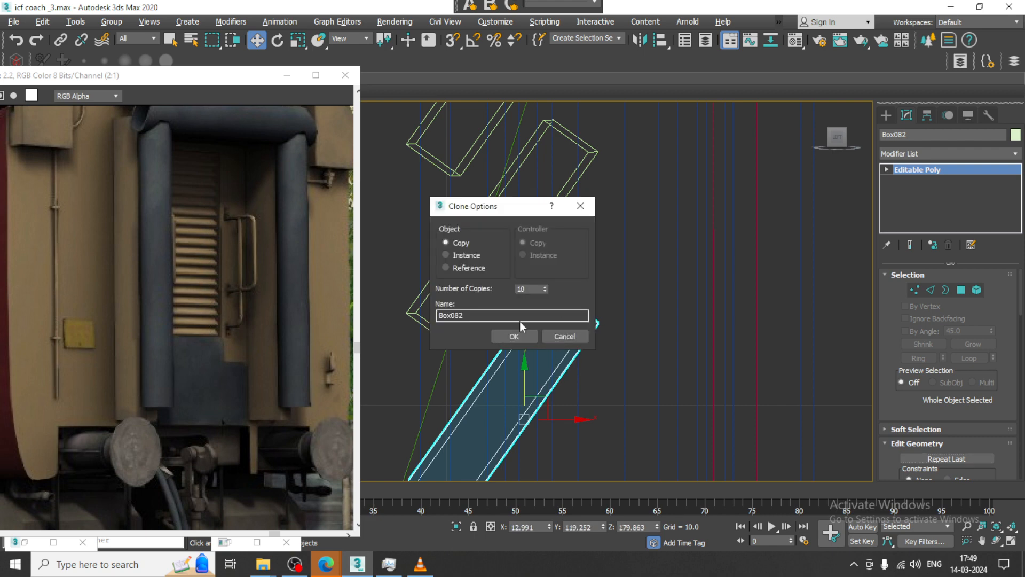
pyautogui.click(514, 335)
# Copy the lowest slat downward at a spacing of about 1.9 units until the louvres reach the recess's lower edge
pyautogui.scroll(-5, 600, 320)
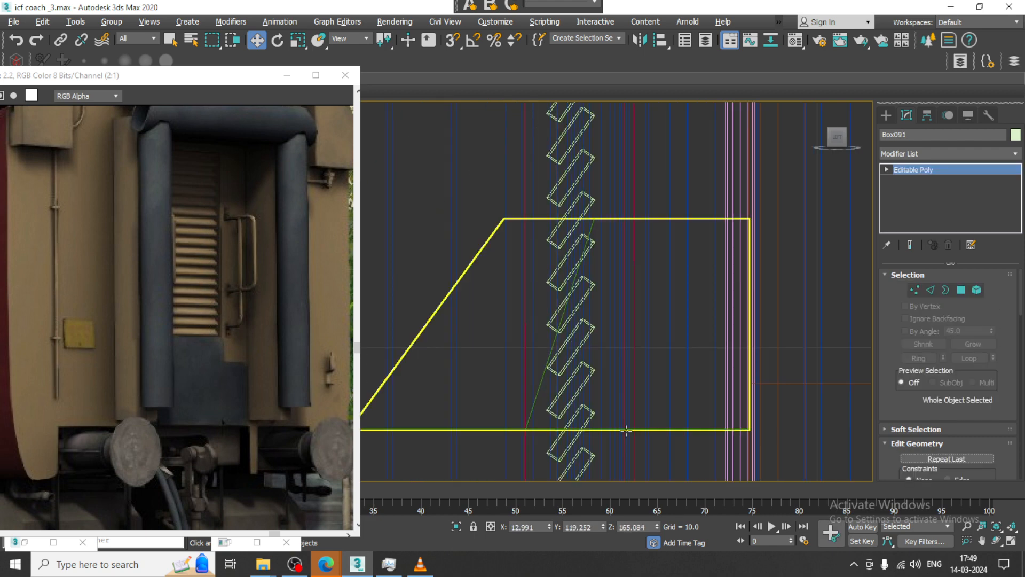
pyautogui.moveTo(627, 428); pyautogui.dragTo(567, 293, button='middle')
pyautogui.scroll(-5, 593, 320)
pyautogui.moveTo(599, 327); pyautogui.dragTo(574, 278, button='middle')
pyautogui.hotkey('alt', 'w')
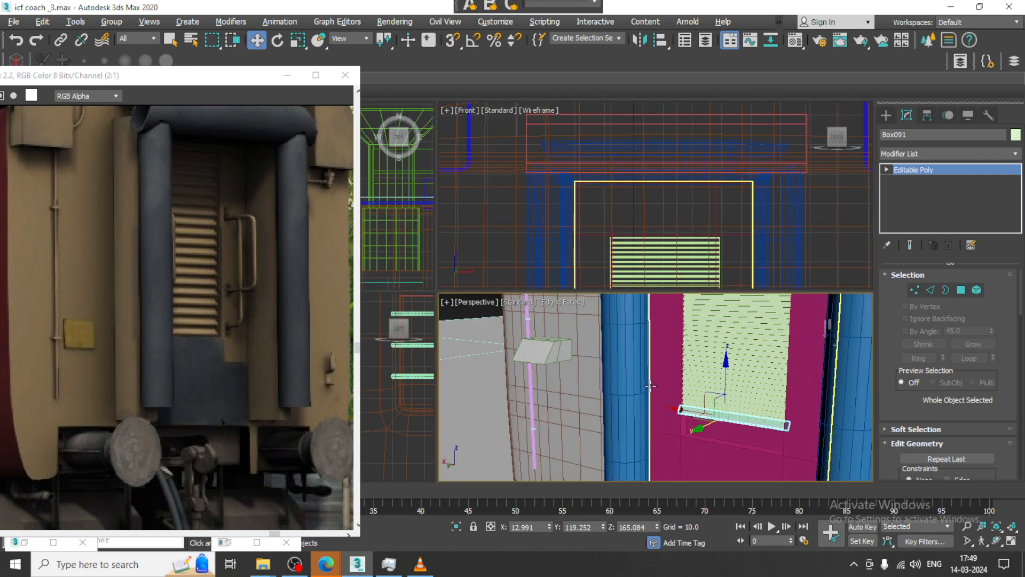
pyautogui.hotkey('alt', 'w')
pyautogui.scroll(2, 568, 321)
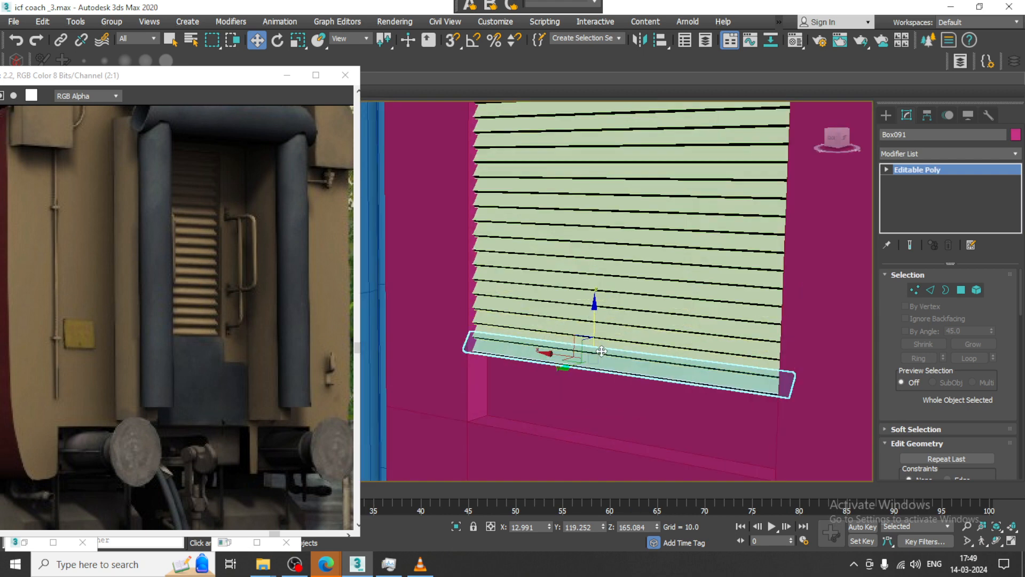
pyautogui.moveTo(598, 334)
pyautogui.keyDown('shift'); pyautogui.mouseDown()
pyautogui.moveTo(599, 353)
pyautogui.moveTo(600, 337)
pyautogui.mouseUp(); pyautogui.keyUp('shift')
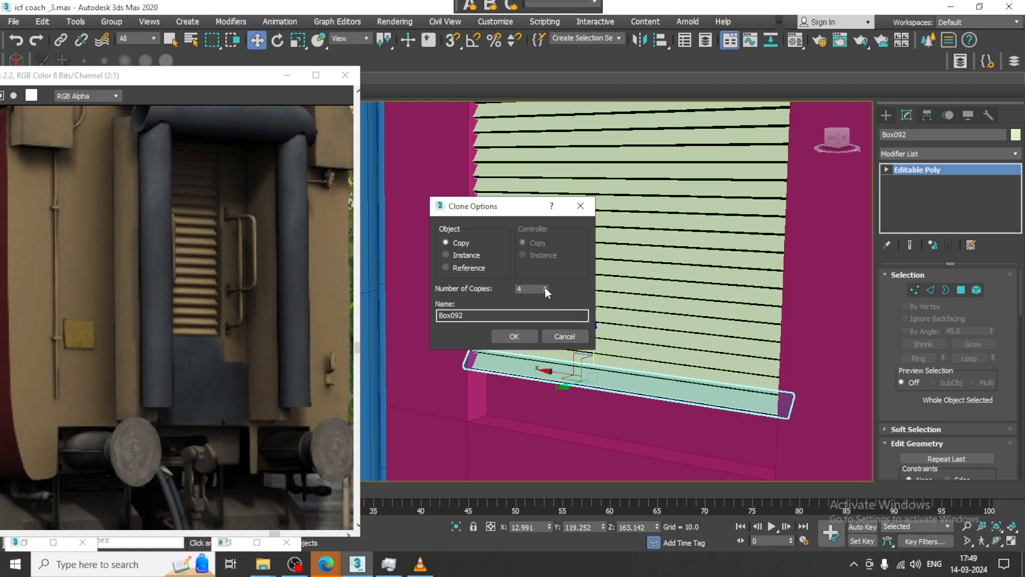
pyautogui.click(512, 337)
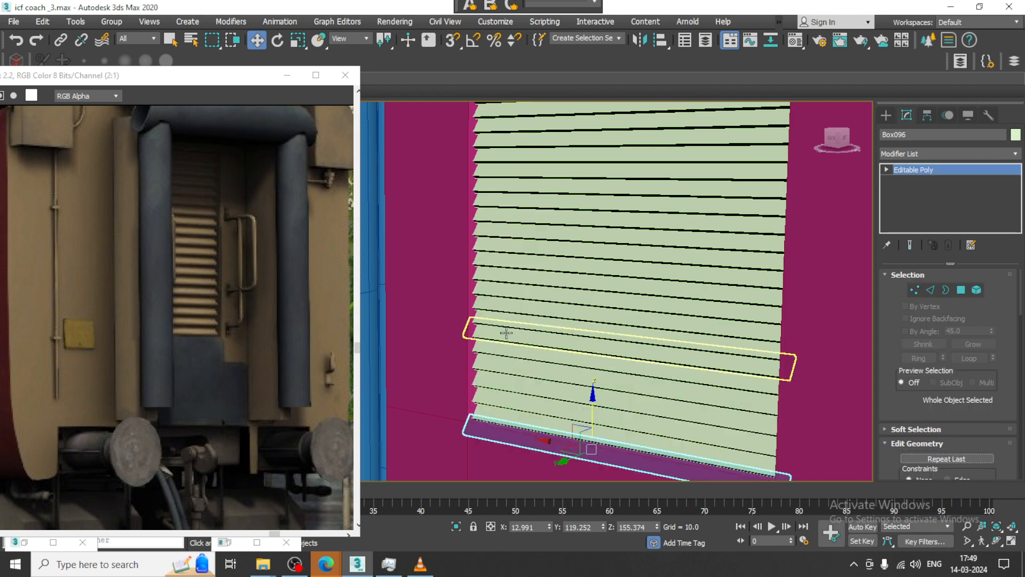
# Clear the selection and review the louvred vestibule door on the whole coach
pyautogui.hotkey('ctrl', 'd')
pyautogui.scroll(-5, 534, 337)
pyautogui.keyDown('alt'); pyautogui.moveTo(567, 320); pyautogui.dragTo(560, 304, button='middle'); pyautogui.keyUp('alt')
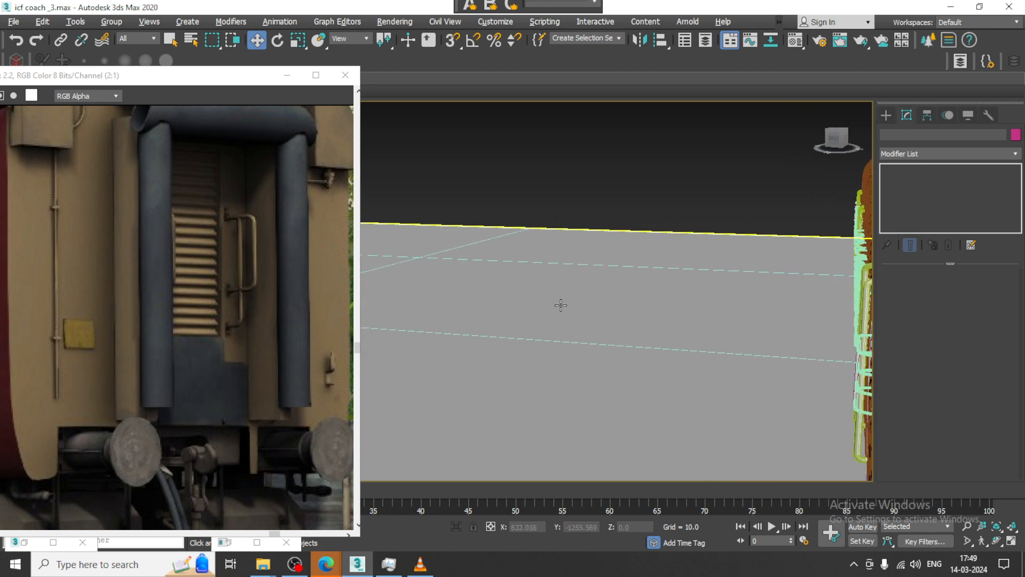
pyautogui.scroll(-6, 561, 305)
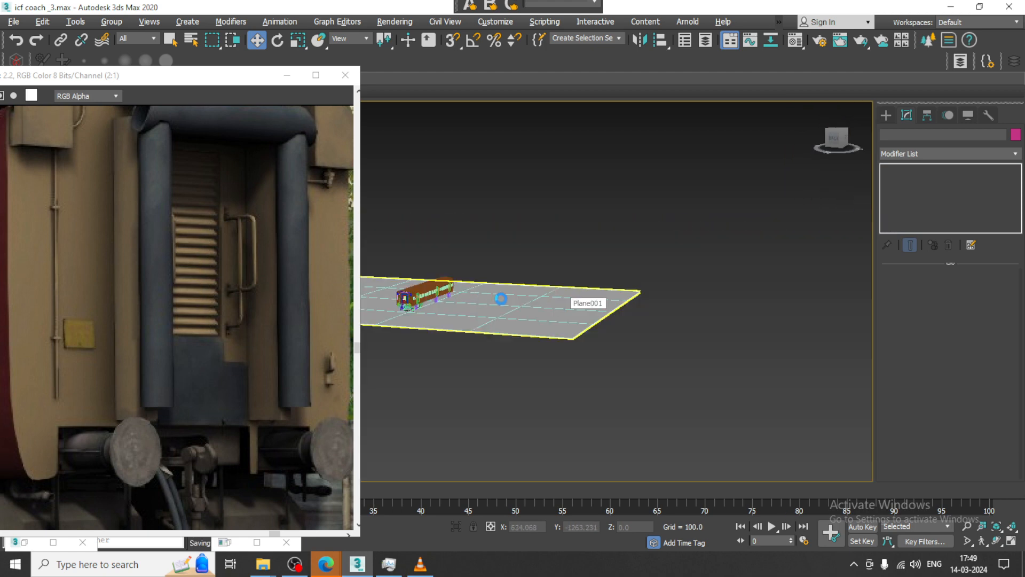
pyautogui.scroll(6, 419, 298)
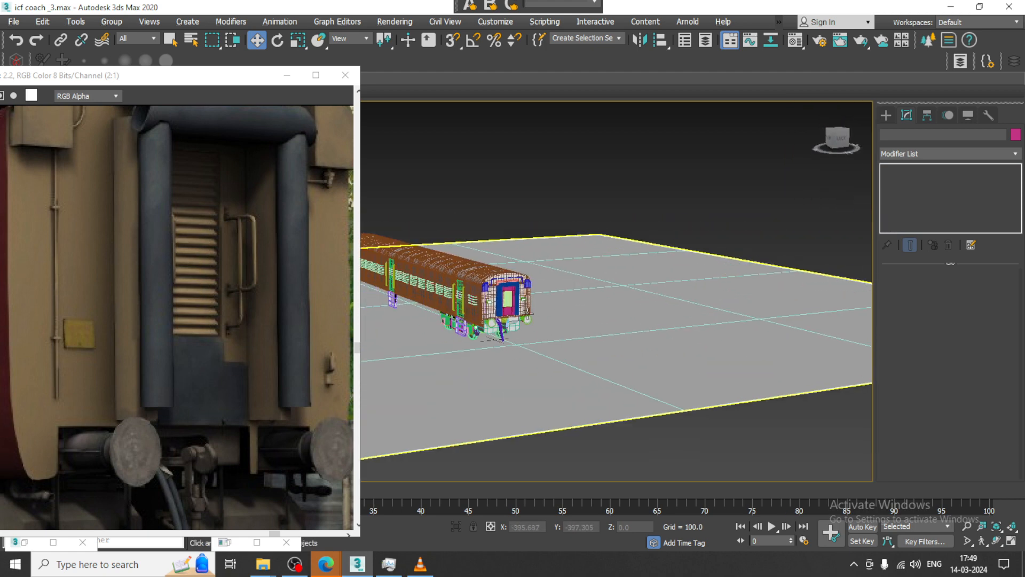
# Draw an open, three-segment C-shaped line for the door handle in the side view, beside the coach's end wall
pyautogui.scroll(8, 531, 313)
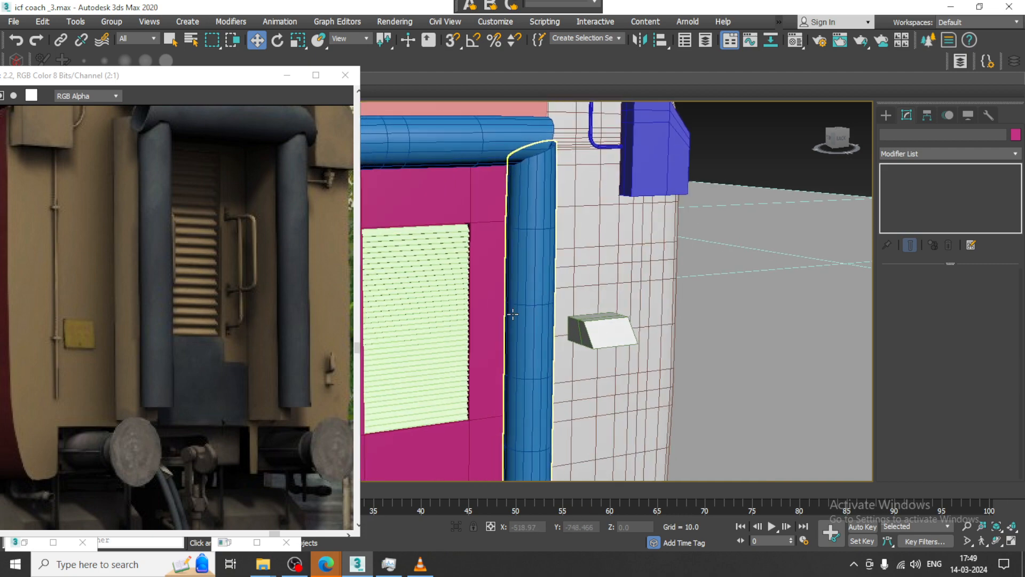
pyautogui.hotkey('alt', 'w')
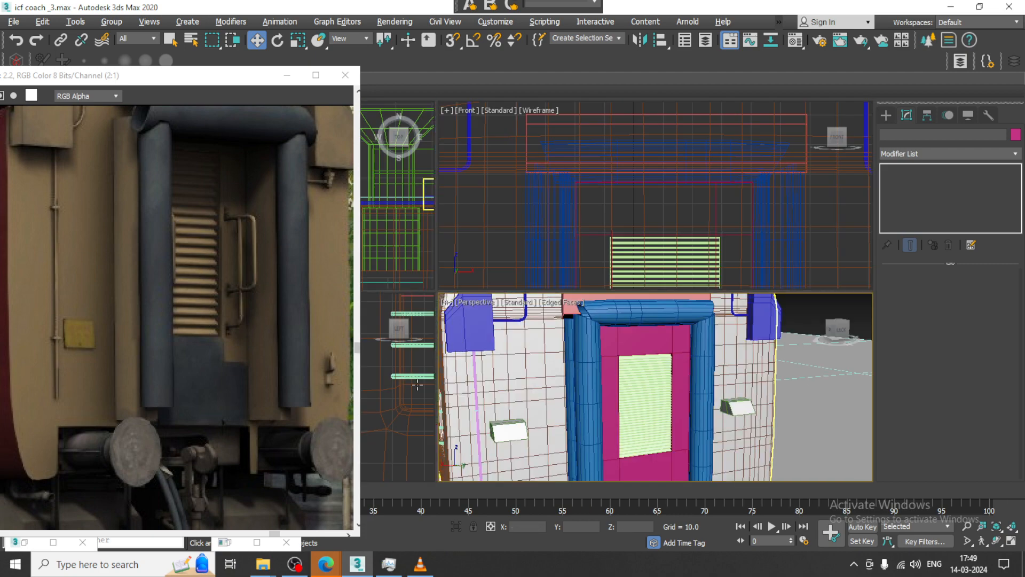
pyautogui.middleClick(397, 453)
pyautogui.hotkey('alt', 'w')
pyautogui.scroll(-10, 404, 428)
pyautogui.moveTo(411, 416); pyautogui.dragTo(750, 284, button='middle')
pyautogui.scroll(2, 534, 307)
pyautogui.scroll(3, 534, 307)
pyautogui.scroll(-2, 667, 302)
pyautogui.moveTo(646, 308); pyautogui.dragTo(817, 339, button='middle')
pyautogui.scroll(3, 616, 277)
pyautogui.scroll(1, 598, 270)
pyautogui.moveTo(590, 265); pyautogui.dragTo(600, 281, button='middle')
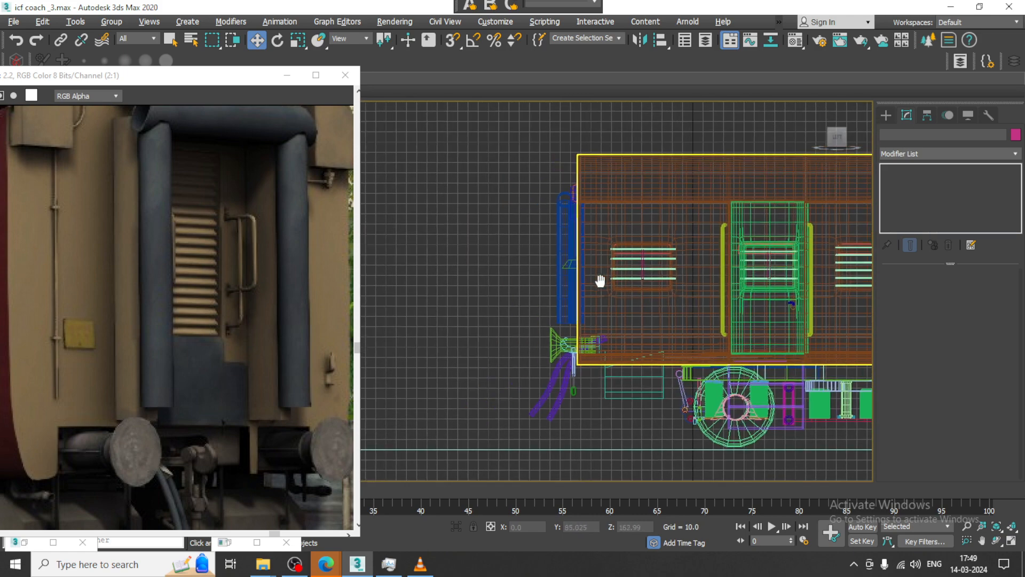
pyautogui.scroll(3, 600, 281)
pyautogui.click(885, 115)
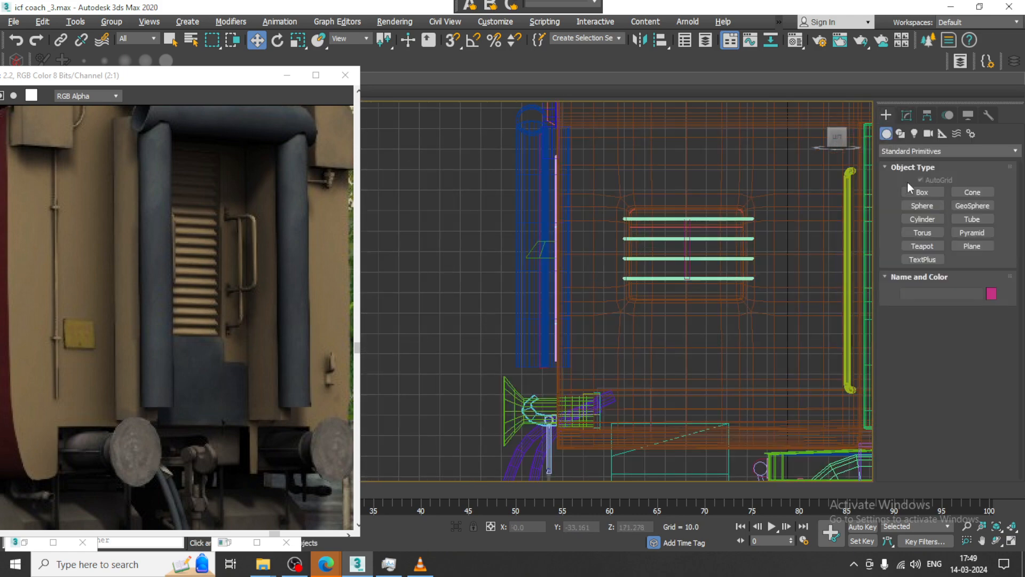
pyautogui.click(901, 134)
pyautogui.click(932, 202)
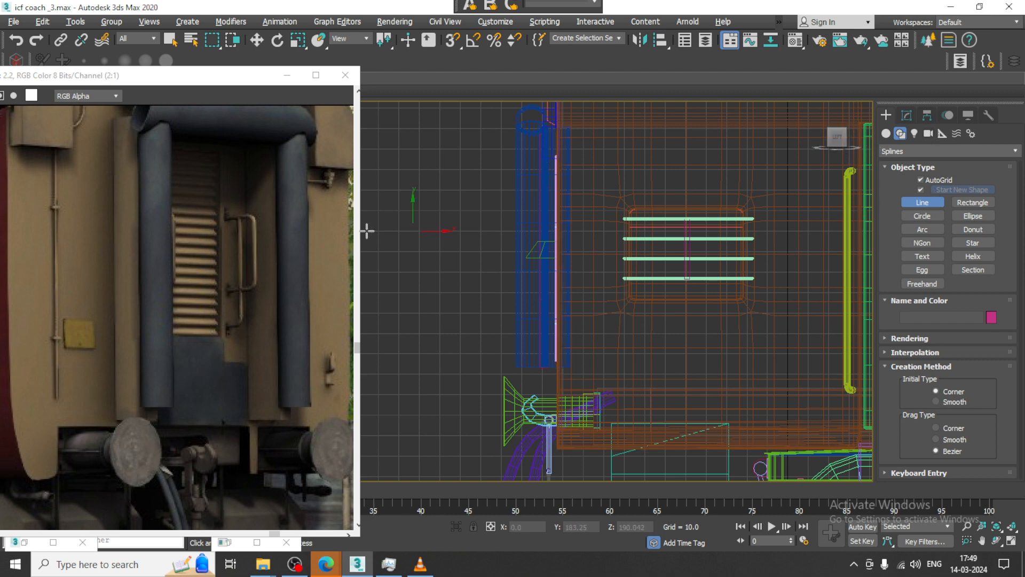
pyautogui.moveTo(490, 201); pyautogui.dragTo(495, 223, button='middle')
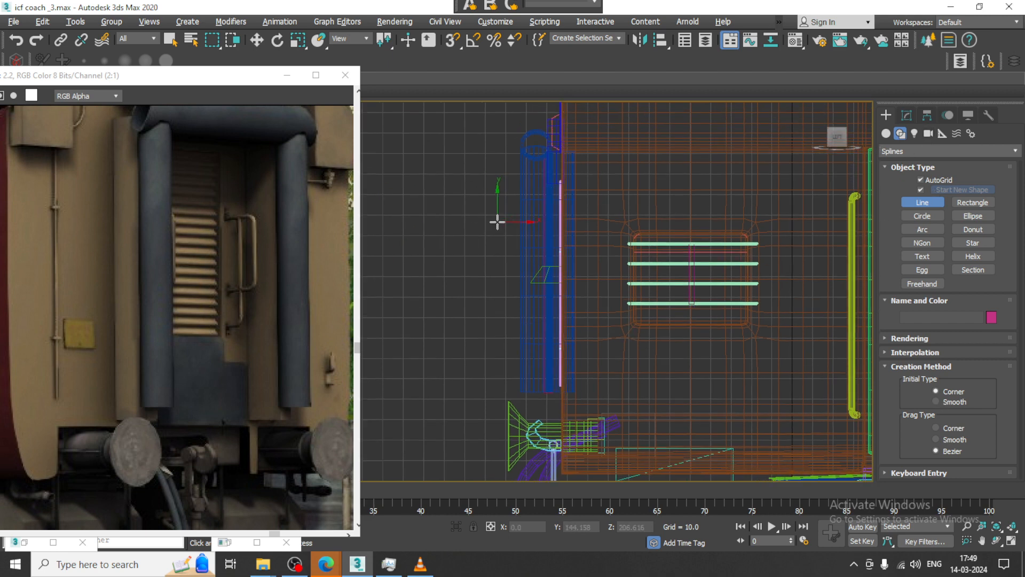
pyautogui.click(497, 222)
pyautogui.click(465, 221)
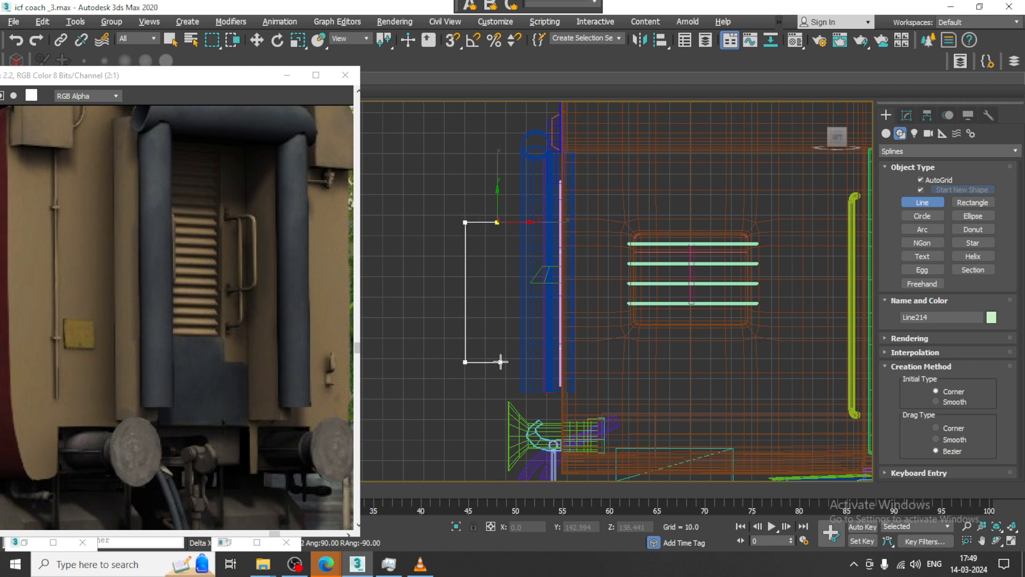
pyautogui.rightClick(500, 362)
# Move the handle line onto the door panel, between the louvres and the vestibule's side tube
pyautogui.press('w')
pyautogui.moveTo(526, 291); pyautogui.dragTo(591, 290)
pyautogui.hotkey('alt', 'w')
pyautogui.middleClick(731, 405)
pyautogui.hotkey('alt', 'w')
pyautogui.keyDown('alt'); pyautogui.moveTo(598, 367); pyautogui.dragTo(534, 371, button='middle'); pyautogui.keyUp('alt')
pyautogui.moveTo(395, 374); pyautogui.dragTo(468, 364)
pyautogui.keyDown('alt'); pyautogui.moveTo(467, 364); pyautogui.dragTo(470, 342, button='middle'); pyautogui.keyUp('alt')
pyautogui.moveTo(469, 342); pyautogui.dragTo(474, 289)
pyautogui.keyDown('alt'); pyautogui.moveTo(474, 289); pyautogui.dragTo(514, 306, button='middle'); pyautogui.keyUp('alt')
pyautogui.keyDown('alt'); pyautogui.moveTo(514, 306); pyautogui.dragTo(499, 391, button='middle'); pyautogui.keyUp('alt')
# Shorten the handle line by raising its two lower vertices along the vertical axis
pyautogui.press('1')
pyautogui.moveTo(475, 430); pyautogui.dragTo(517, 472)
pyautogui.moveTo(499, 429); pyautogui.dragTo(501, 408)
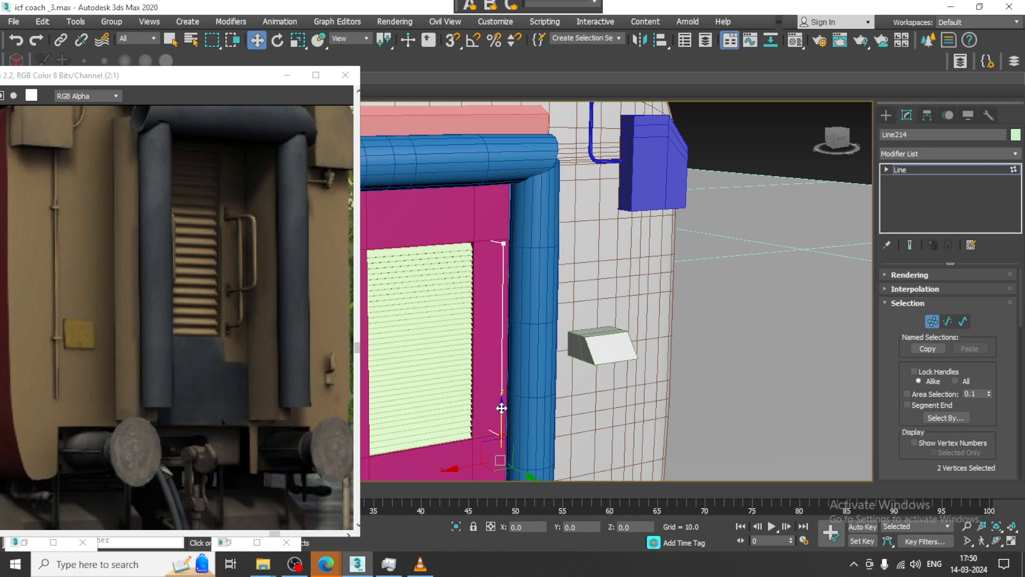
pyautogui.keyDown('alt'); pyautogui.moveTo(634, 339); pyautogui.dragTo(656, 315, button='middle'); pyautogui.keyUp('alt')
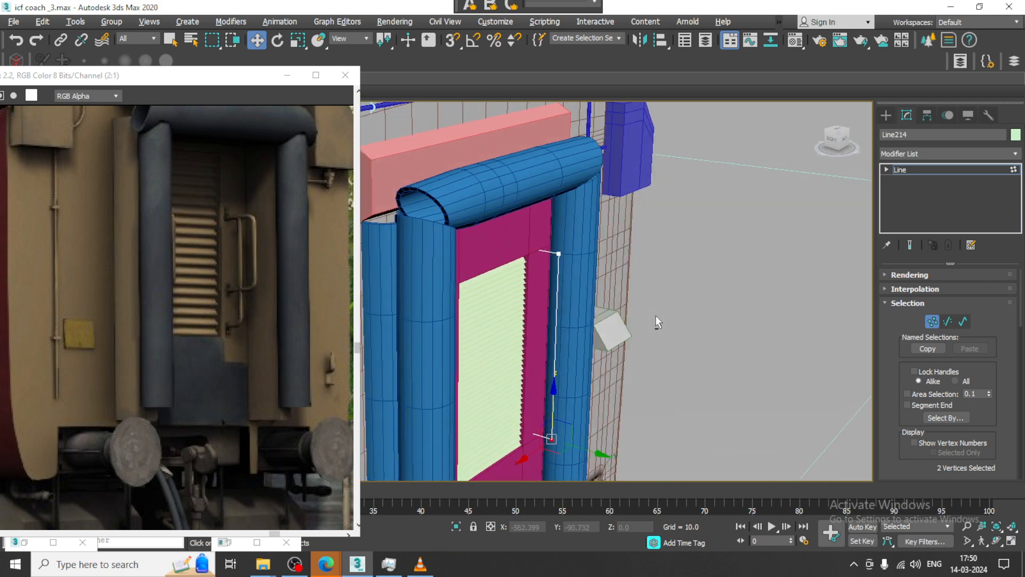
pyautogui.click(927, 169)
# Shift the five vestibule tubes together about 3.5 units along Y, outward from the coach's end wall
pyautogui.keyDown('alt'); pyautogui.moveTo(679, 236); pyautogui.dragTo(588, 249, button='middle'); pyautogui.keyUp('alt')
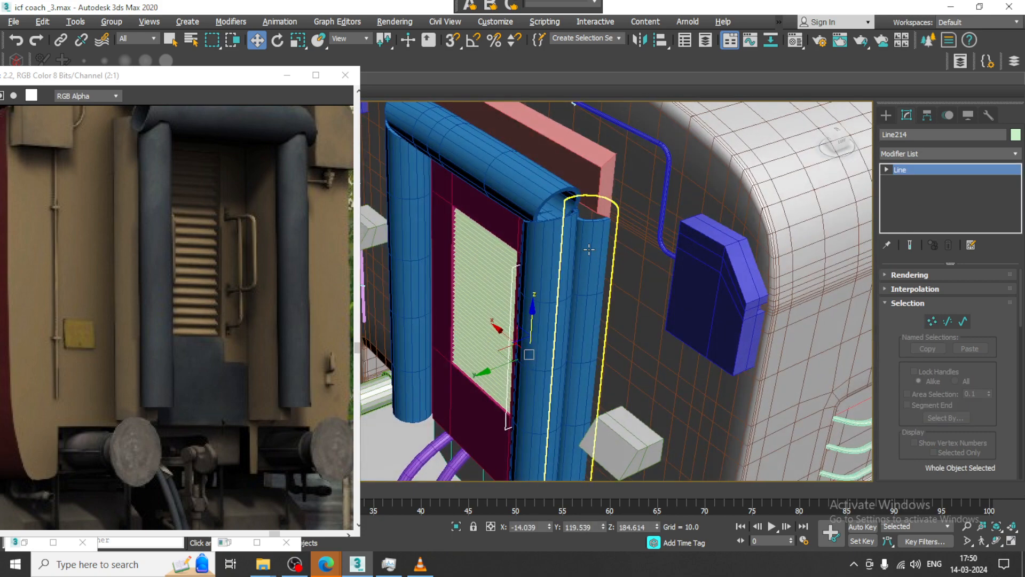
pyautogui.click(589, 249)
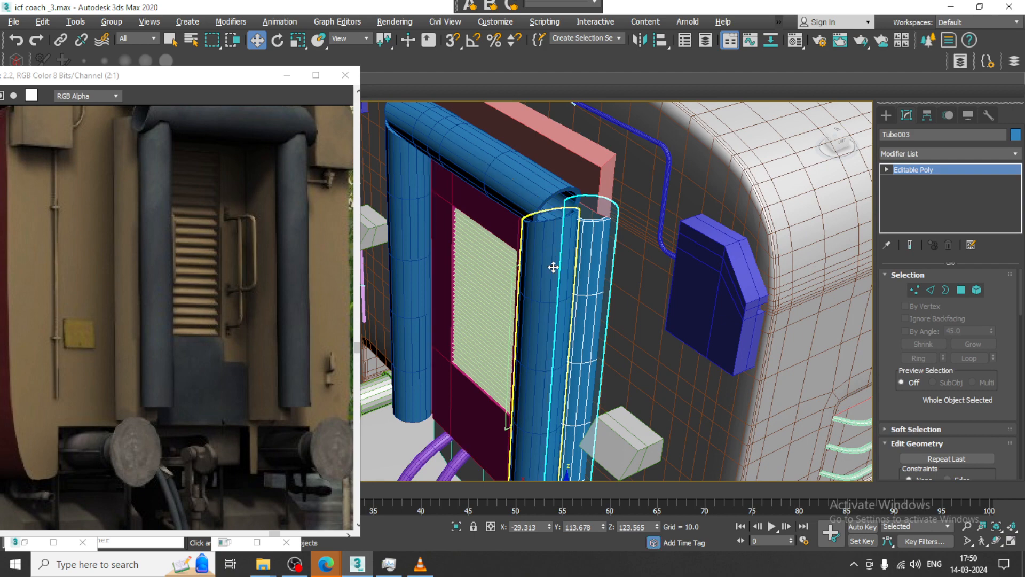
pyautogui.keyDown('ctrl'); pyautogui.click(554, 267); pyautogui.keyUp('ctrl')
pyautogui.keyDown('ctrl'); pyautogui.click(494, 183); pyautogui.keyUp('ctrl')
pyautogui.keyDown('ctrl'); pyautogui.click(399, 211); pyautogui.keyUp('ctrl')
pyautogui.scroll(-3, 427, 219)
pyautogui.keyDown('alt'); pyautogui.moveTo(448, 227); pyautogui.dragTo(538, 240, button='middle'); pyautogui.keyUp('alt')
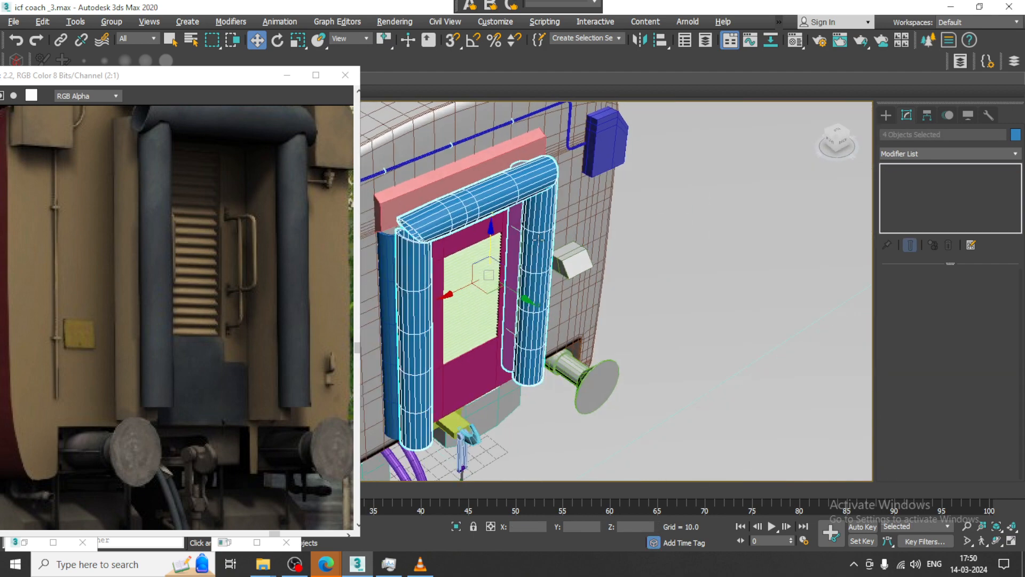
pyautogui.keyDown('alt'); pyautogui.moveTo(401, 260); pyautogui.dragTo(485, 284, button='middle'); pyautogui.keyUp('alt')
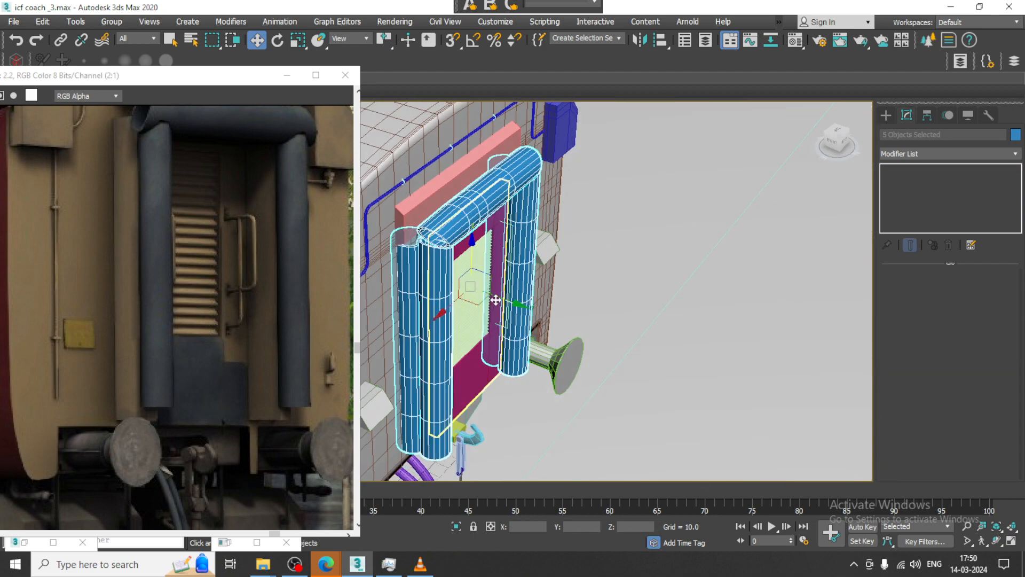
pyautogui.moveTo(496, 300); pyautogui.dragTo(504, 297)
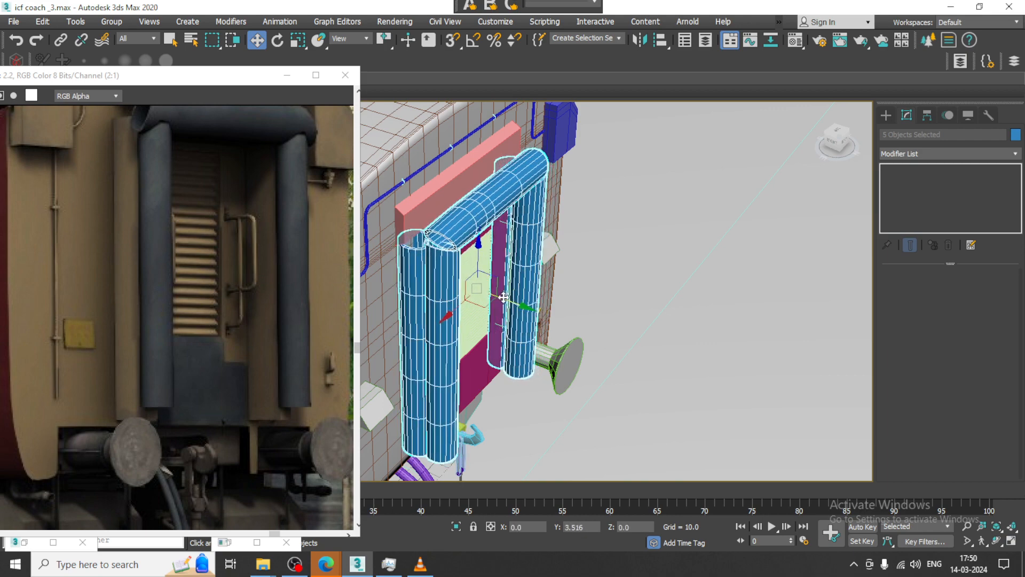
# Enable viewport rendering on the handle line to show it as a solid bar
pyautogui.scroll(5, 503, 288)
pyautogui.moveTo(515, 272); pyautogui.dragTo(528, 243, button='middle')
pyautogui.moveTo(529, 242); pyautogui.dragTo(561, 254, button='middle')
pyautogui.scroll(3, 552, 264)
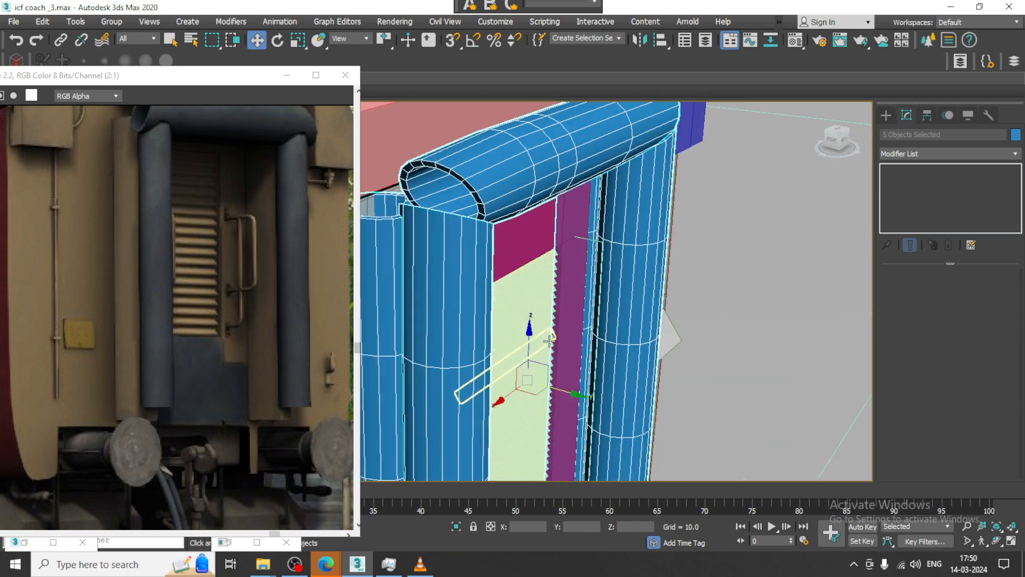
pyautogui.click(549, 341)
pyautogui.scroll(2, 517, 278)
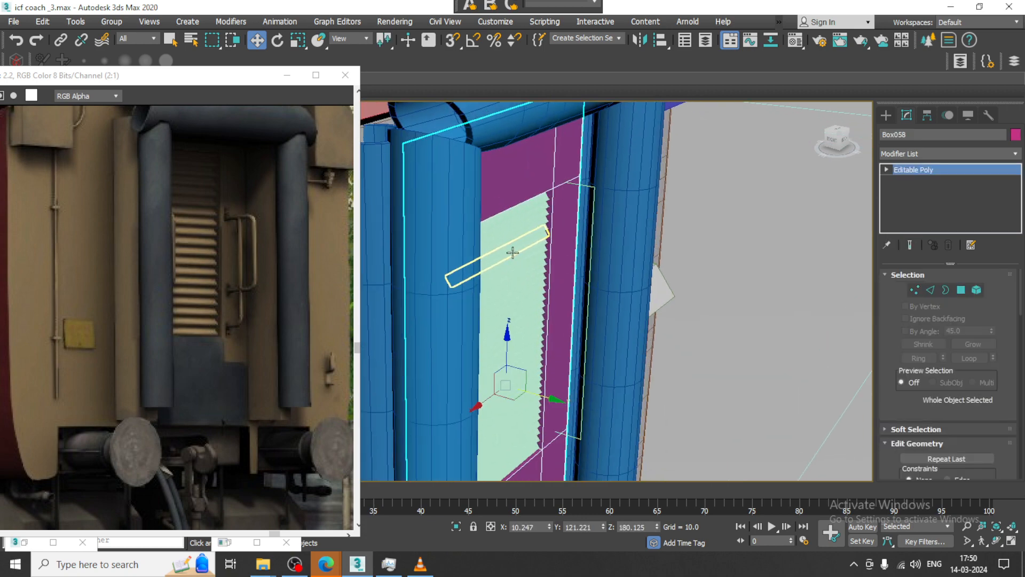
pyautogui.scroll(-2, 513, 253)
pyautogui.keyDown('alt'); pyautogui.moveTo(525, 256); pyautogui.dragTo(626, 261, button='middle'); pyautogui.keyUp('alt')
pyautogui.click(589, 233)
pyautogui.scroll(2, 598, 234)
pyautogui.click(887, 275)
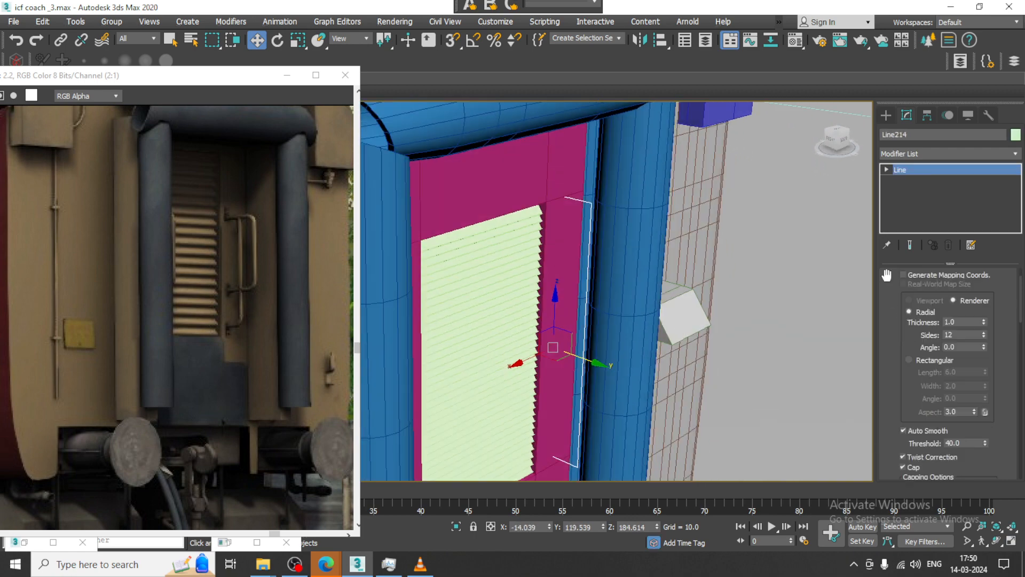
pyautogui.moveTo(911, 317); pyautogui.dragTo(906, 359)
pyautogui.click(917, 297)
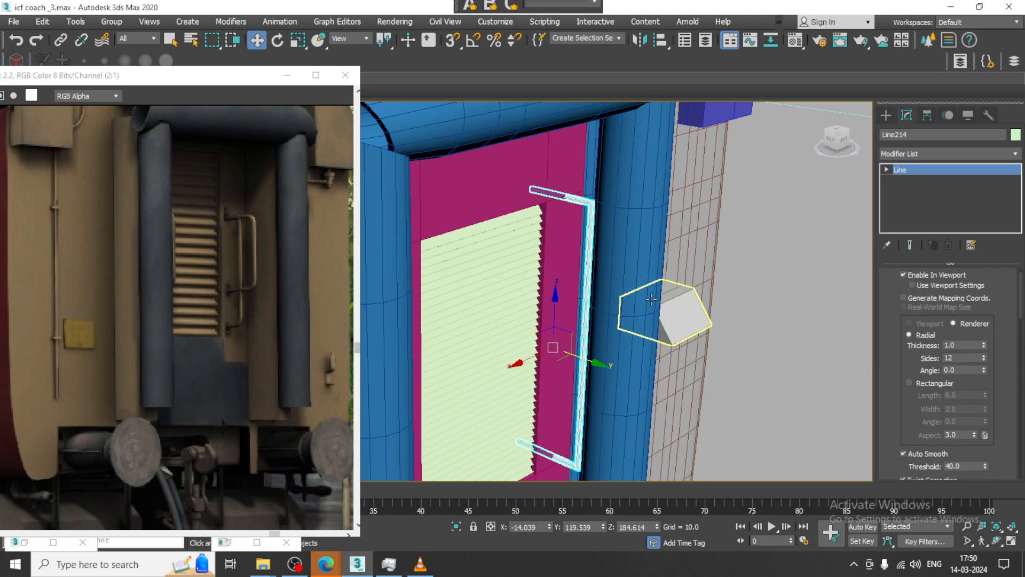
# Fillet the two outer corner vertices of the handle line into rounded bends
pyautogui.press('1')
pyautogui.scroll(-4, 629, 297)
pyautogui.keyDown('alt'); pyautogui.moveTo(628, 297); pyautogui.dragTo(613, 248, button='middle'); pyautogui.keyUp('alt')
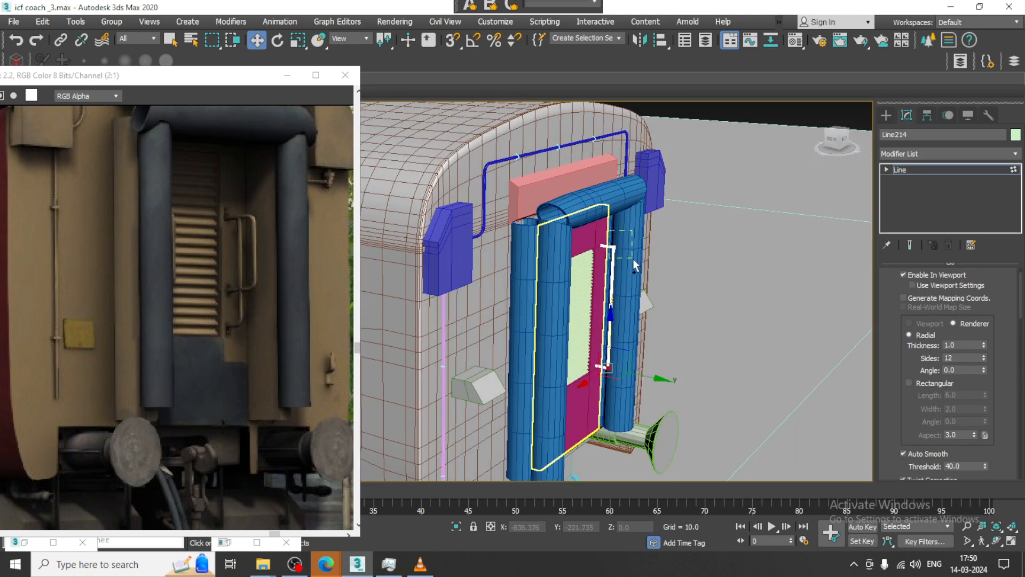
pyautogui.scroll(6, 635, 265)
pyautogui.moveTo(906, 412); pyautogui.dragTo(906, 268)
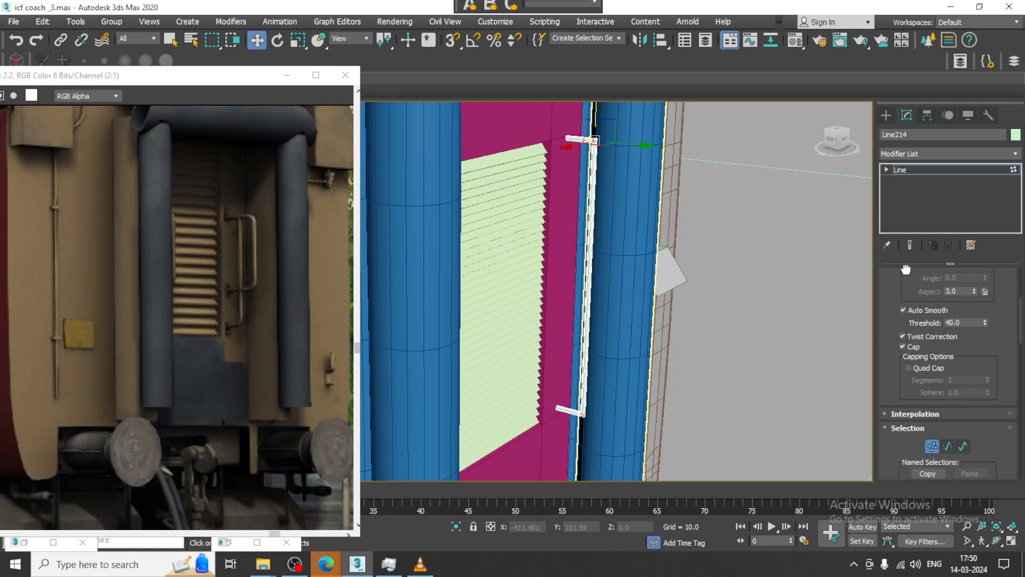
pyautogui.scroll(-10, 980, 363)
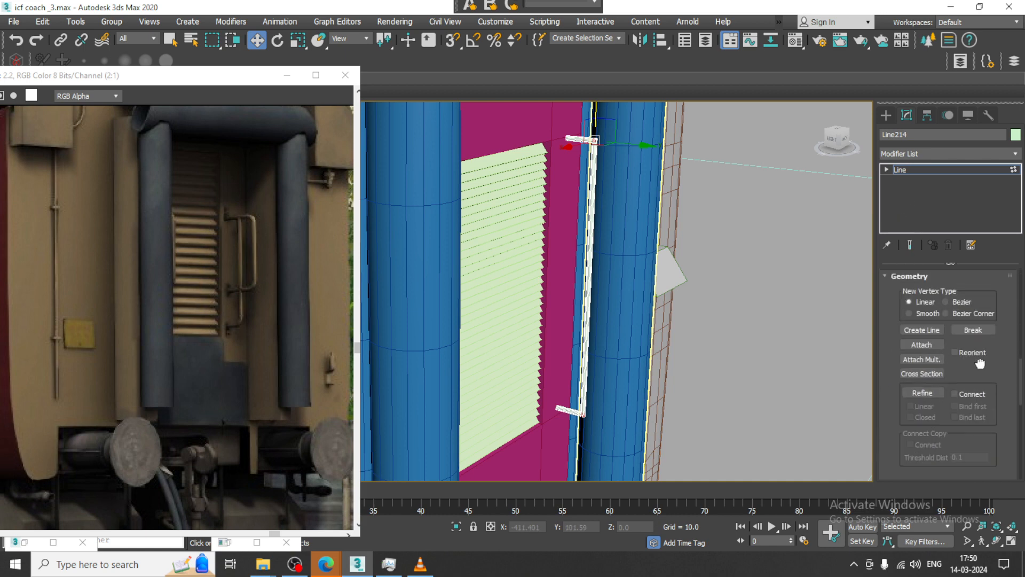
pyautogui.moveTo(980, 363); pyautogui.dragTo(968, 304)
pyautogui.moveTo(882, 445); pyautogui.dragTo(891, 330)
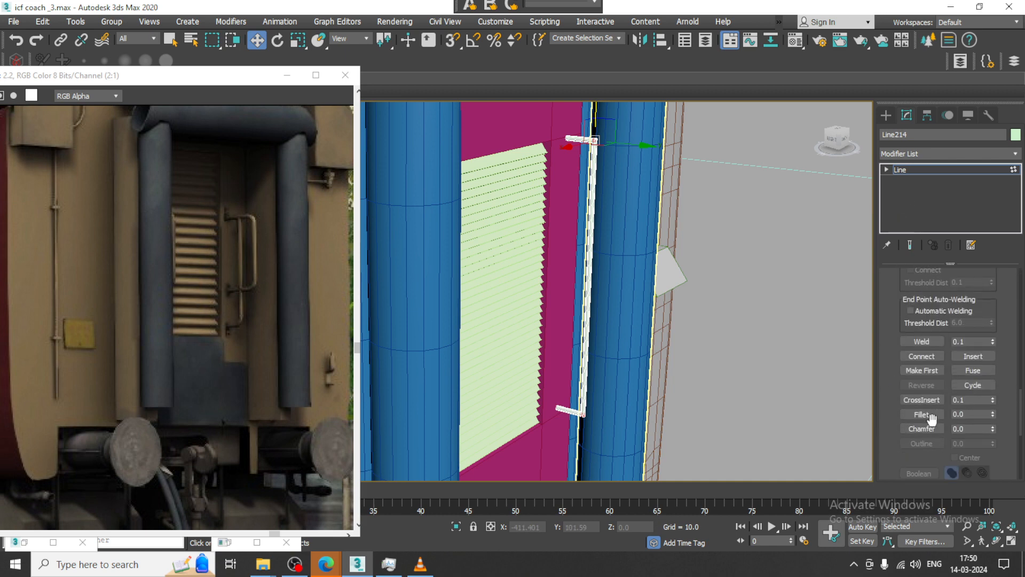
pyautogui.keyDown('alt'); pyautogui.moveTo(691, 272); pyautogui.dragTo(678, 283, button='middle'); pyautogui.keyUp('alt')
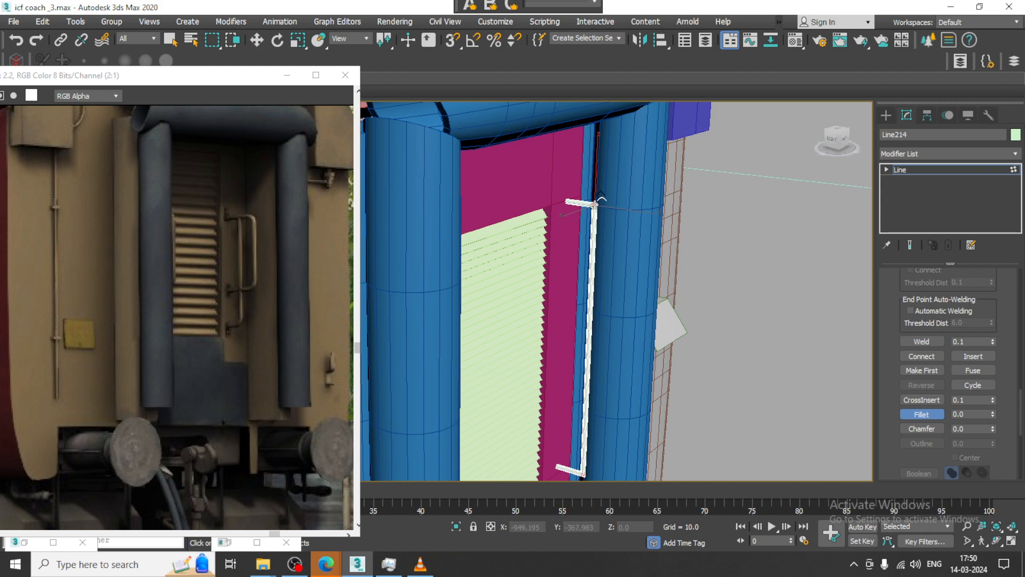
pyautogui.moveTo(595, 203)
pyautogui.mouseDown()
pyautogui.moveTo(599, 195)
pyautogui.moveTo(602, 203)
pyautogui.mouseUp()
pyautogui.press('w')
# Set the handle bar's radial thickness to 1.66
pyautogui.keyDown('alt'); pyautogui.moveTo(605, 241); pyautogui.dragTo(551, 250, button='middle'); pyautogui.keyUp('alt')
pyautogui.scroll(8, 903, 301)
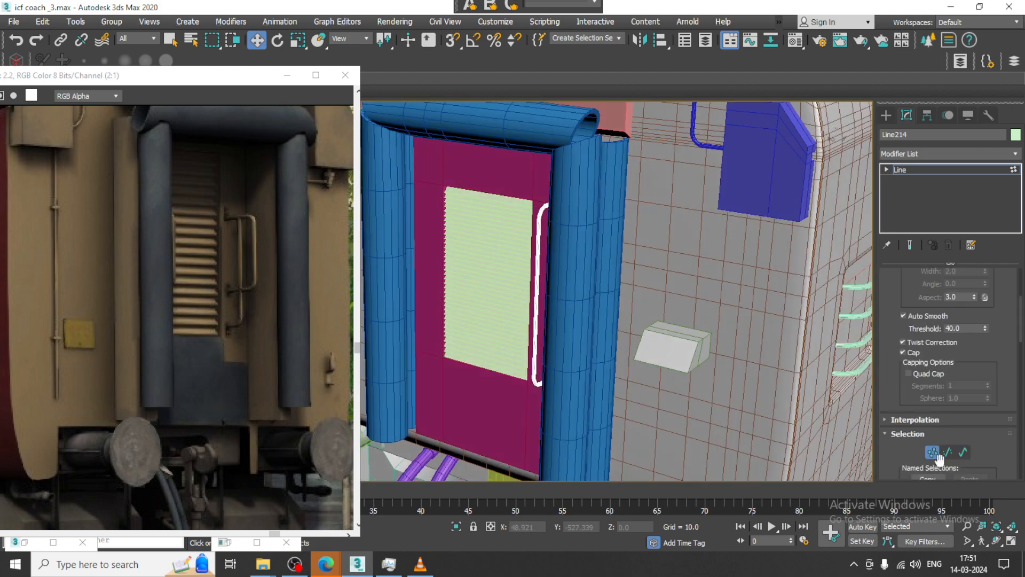
pyautogui.scroll(3, 898, 301)
pyautogui.moveTo(984, 354); pyautogui.dragTo(984, 312)
pyautogui.keyDown('alt'); pyautogui.moveTo(728, 310); pyautogui.dragTo(616, 288, button='middle'); pyautogui.keyUp('alt')
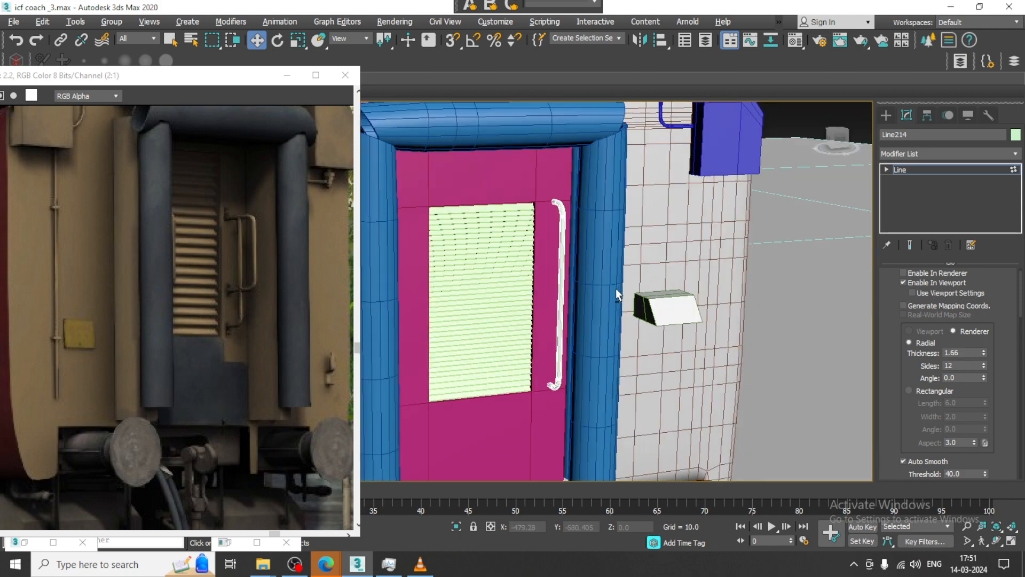
# Shorten the handle by raising its lower vertices, using the wireframe display to reach them
pyautogui.click(562, 371)
pyautogui.press('F3')
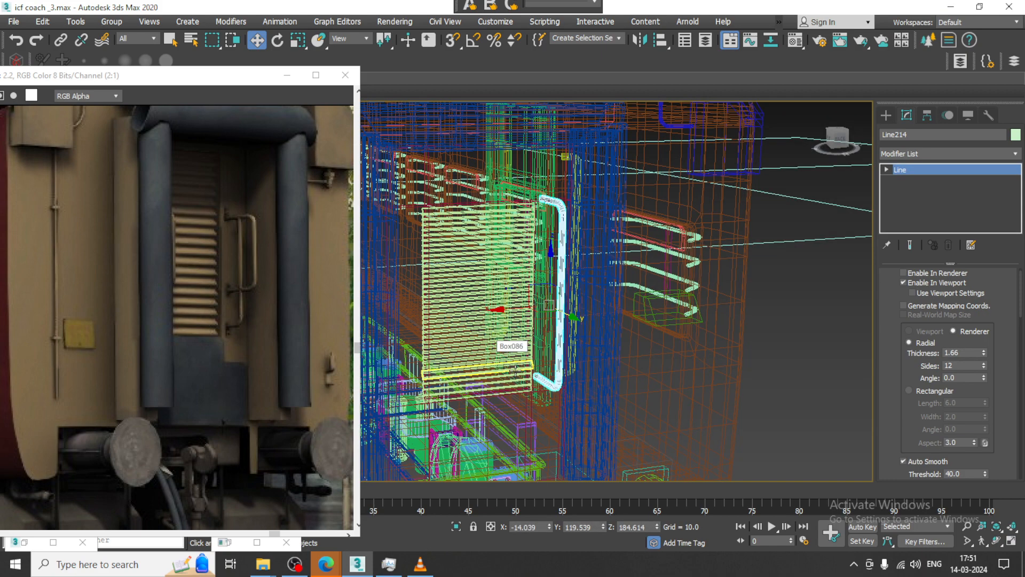
pyautogui.moveTo(556, 354); pyautogui.dragTo(562, 333)
pyautogui.press('1')
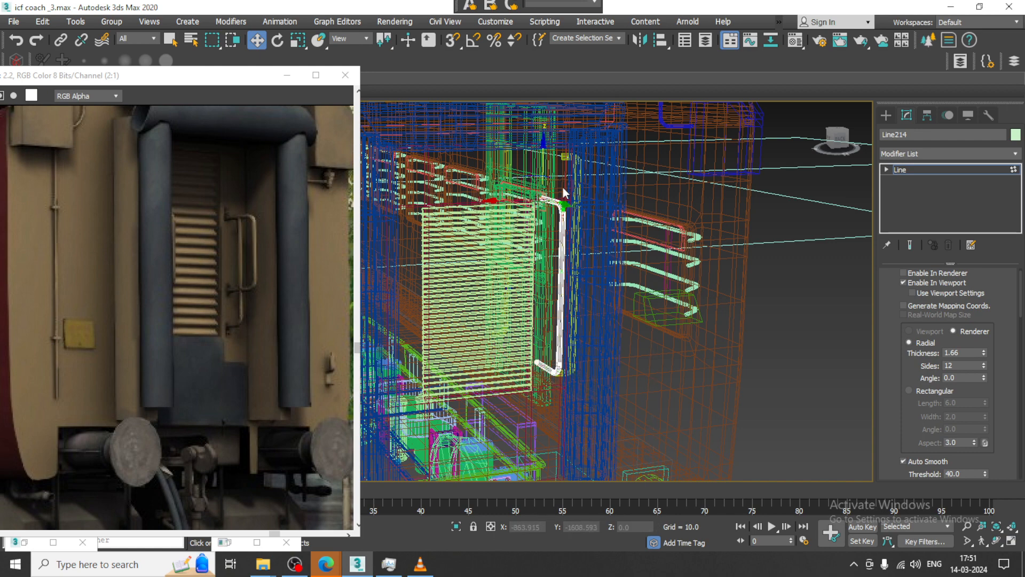
pyautogui.press('F3')
# Pull the handle's inner end vertices outward along Y to bring its ends to the door panel's surface
pyautogui.scroll(3, 550, 212)
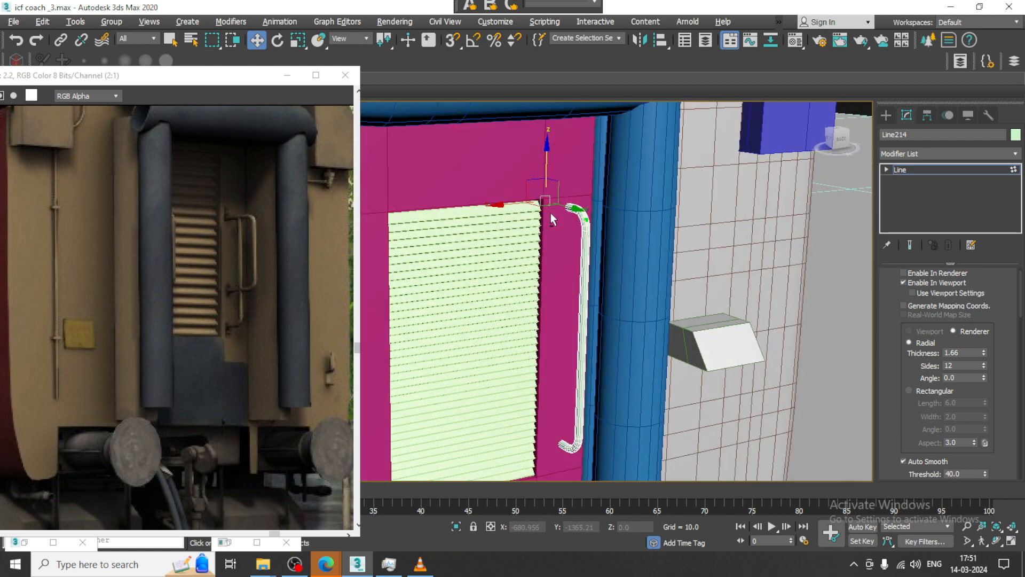
pyautogui.click(887, 117)
pyautogui.moveTo(607, 214)
pyautogui.keyDown('alt'); pyautogui.mouseDown(button='middle')
pyautogui.moveTo(644, 238)
pyautogui.moveTo(627, 261)
pyautogui.moveTo(590, 273)
pyautogui.mouseUp(button='middle'); pyautogui.keyUp('alt')
pyautogui.scroll(3, 622, 219)
pyautogui.press('F3')
pyautogui.press('1')
pyautogui.scroll(-3, 574, 270)
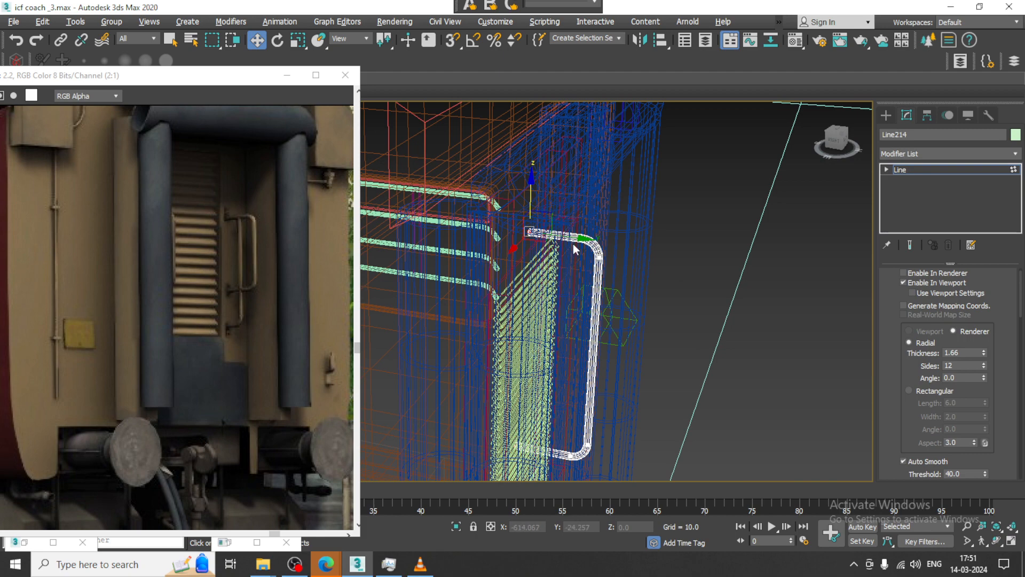
pyautogui.click(587, 240)
pyautogui.press('F3')
pyautogui.scroll(6, 587, 241)
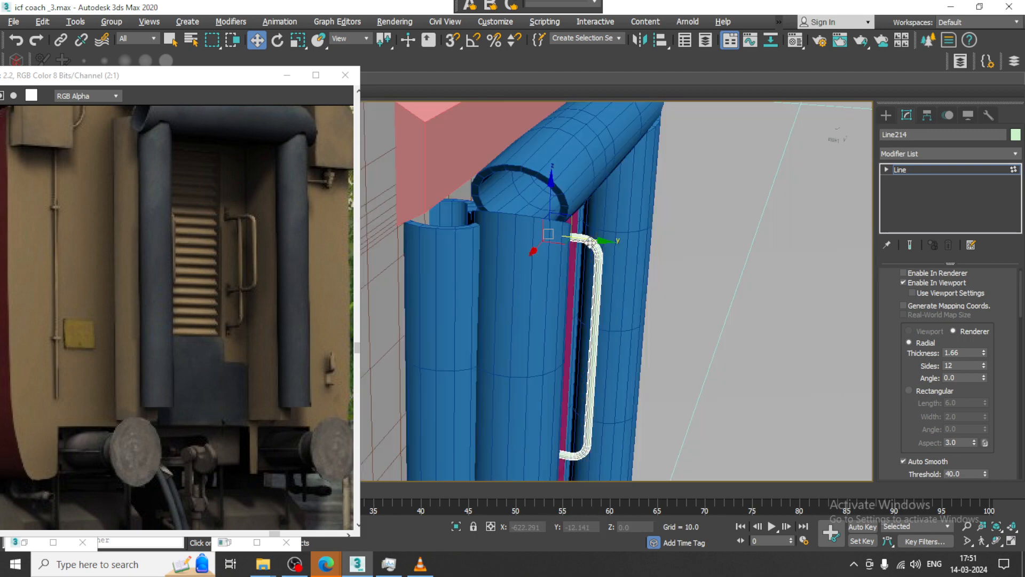
pyautogui.click(533, 251)
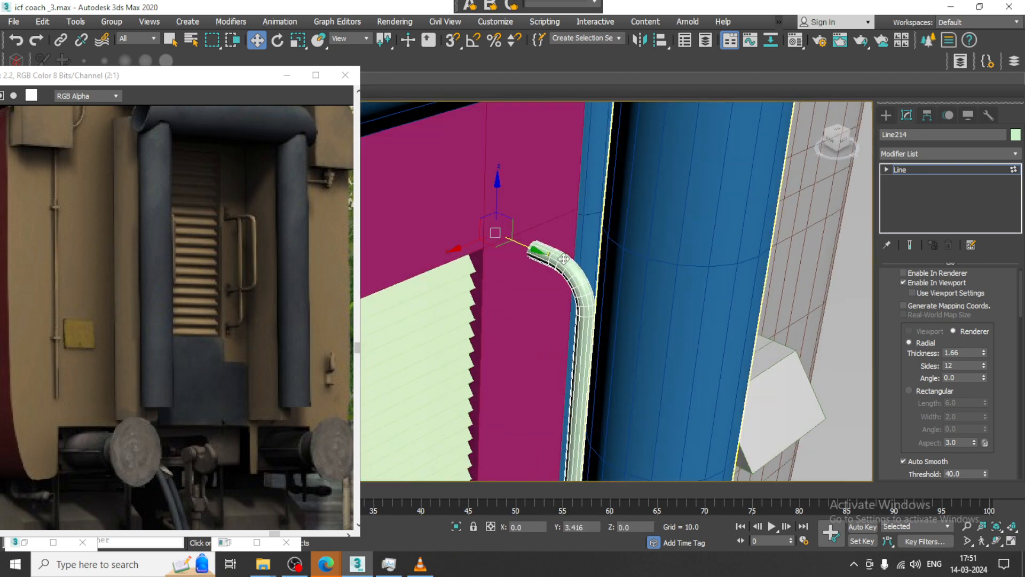
pyautogui.click(585, 291)
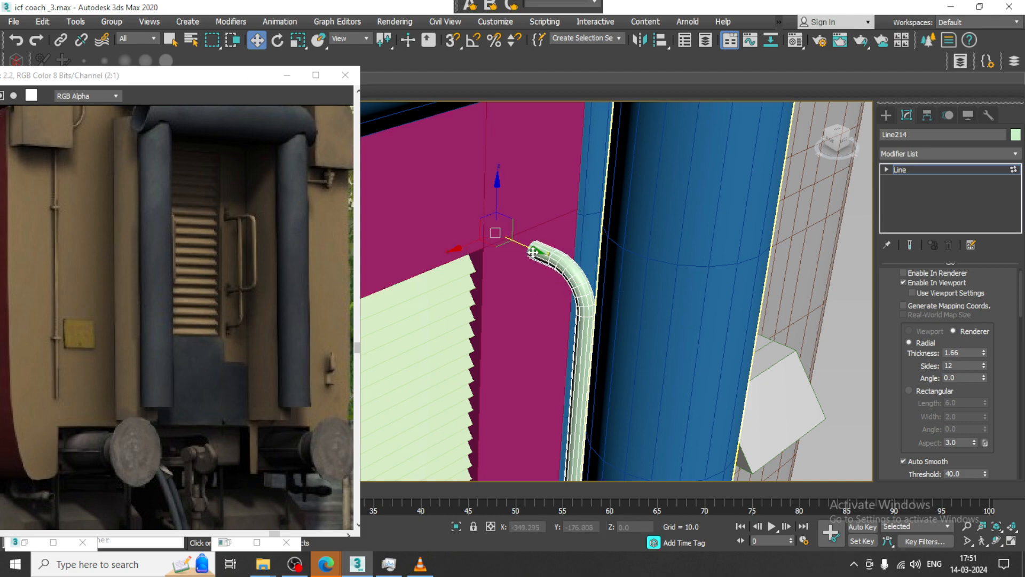
pyautogui.press('F3')
pyautogui.moveTo(521, 247); pyautogui.dragTo(546, 252)
pyautogui.press('F3')
pyautogui.keyDown('alt'); pyautogui.moveTo(533, 267); pyautogui.dragTo(762, 281, button='middle'); pyautogui.keyUp('alt')
# Create a box mounting plate about 4.1 by 2.3 by 0.5 units on the door panel above the handle's upper end
pyautogui.click(886, 115)
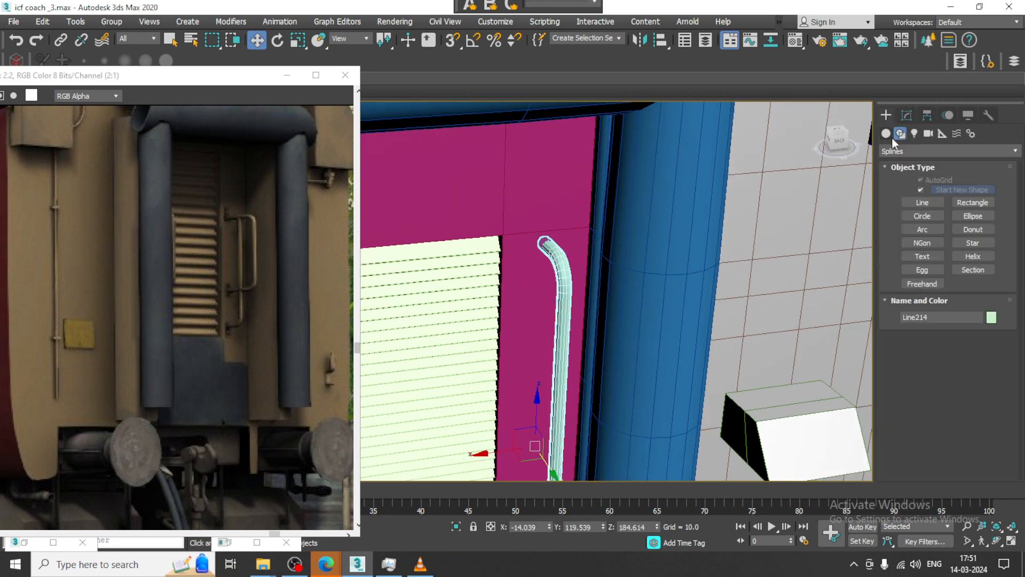
pyautogui.click(886, 133)
pyautogui.click(924, 193)
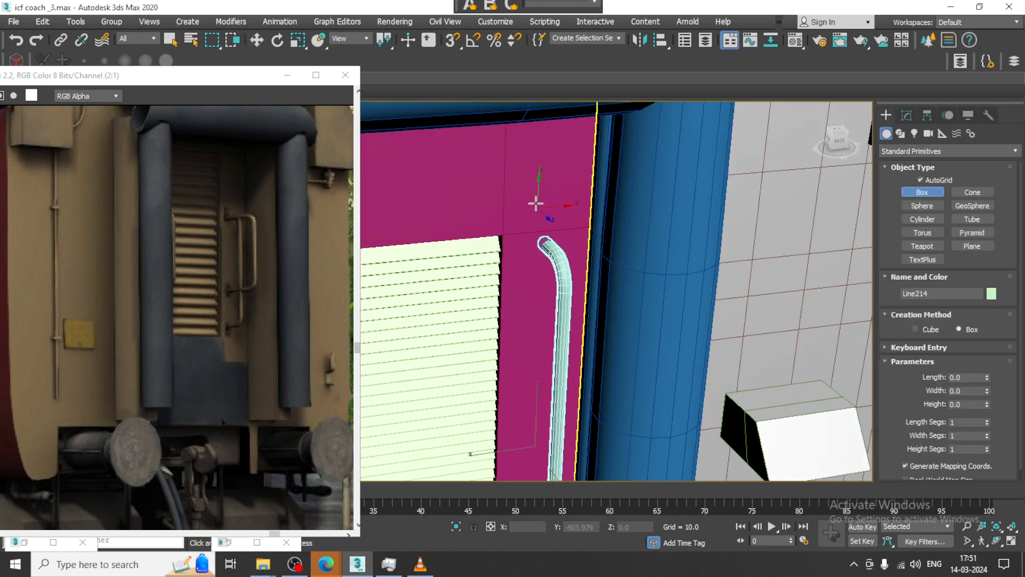
pyautogui.moveTo(535, 204); pyautogui.dragTo(544, 224)
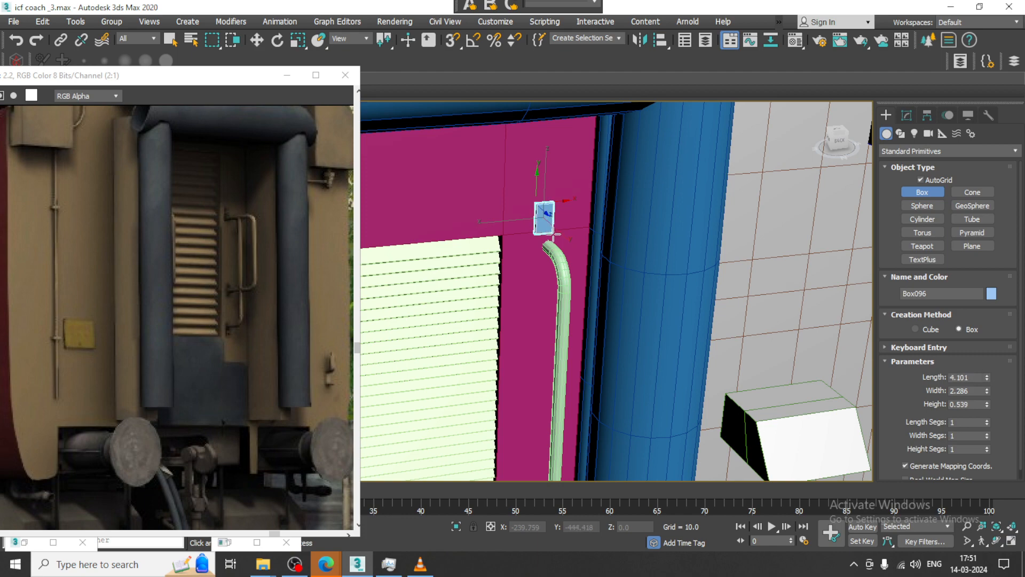
# Finish the mounting plate and move it down and sideways so it sits centred behind the handle's upper end
pyautogui.click(556, 234)
pyautogui.keyDown('alt'); pyautogui.moveTo(556, 233); pyautogui.dragTo(532, 215, button='middle'); pyautogui.keyUp('alt')
pyautogui.scroll(2, 531, 214)
pyautogui.press('w')
pyautogui.moveTo(539, 174); pyautogui.dragTo(546, 212)
pyautogui.scroll(3, 546, 214)
pyautogui.keyDown('alt'); pyautogui.moveTo(527, 254); pyautogui.dragTo(538, 253, button='middle'); pyautogui.keyUp('alt')
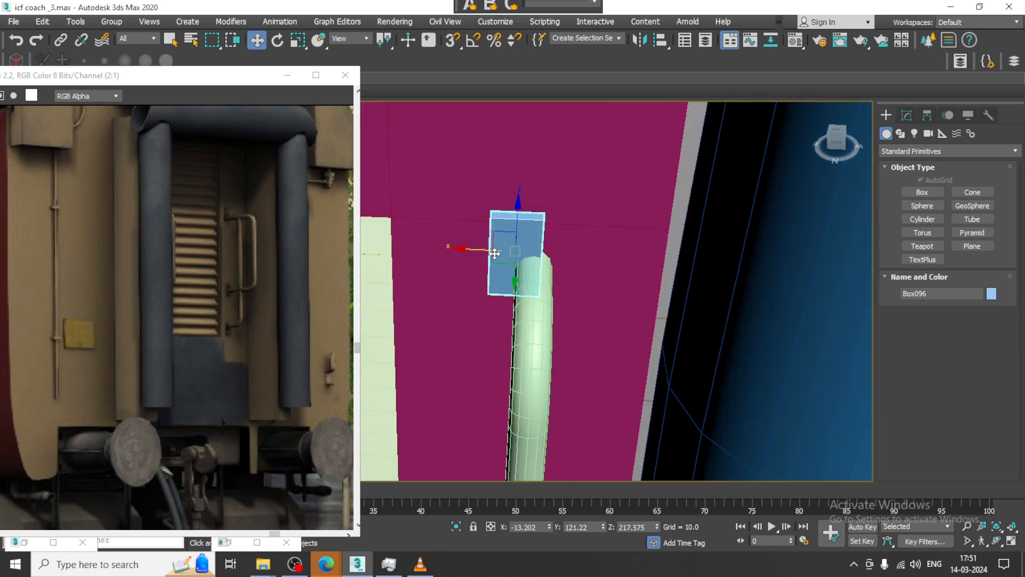
pyautogui.moveTo(481, 249); pyautogui.dragTo(499, 250)
pyautogui.keyDown('alt'); pyautogui.moveTo(504, 252); pyautogui.dragTo(598, 235, button='middle'); pyautogui.keyUp('alt')
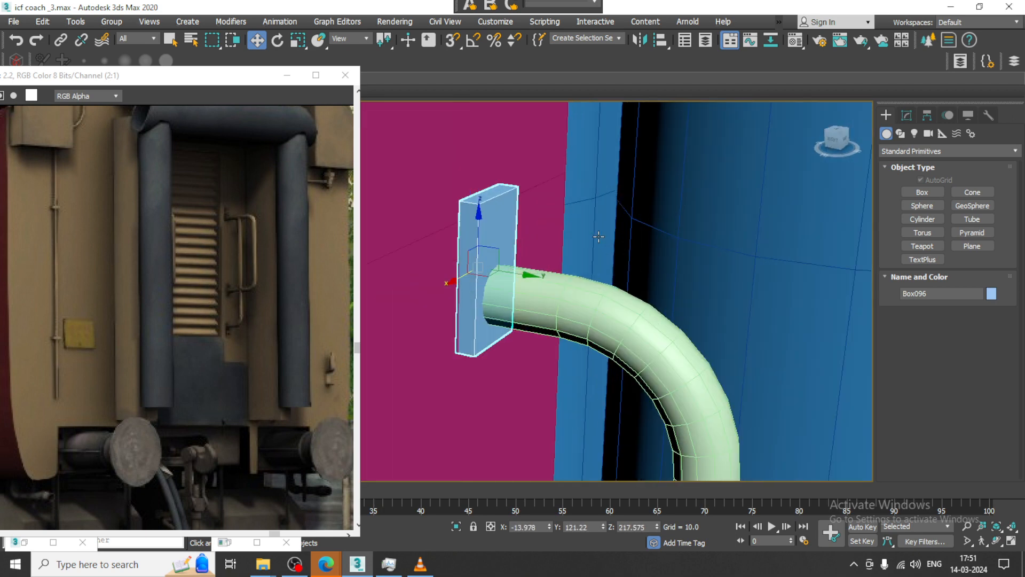
pyautogui.scroll(3, 592, 238)
pyautogui.moveTo(481, 277); pyautogui.dragTo(522, 263, button='middle')
# Convert the mounting plate to an editable poly and add one edge loop midway through its thickness
pyautogui.rightClick(527, 264)
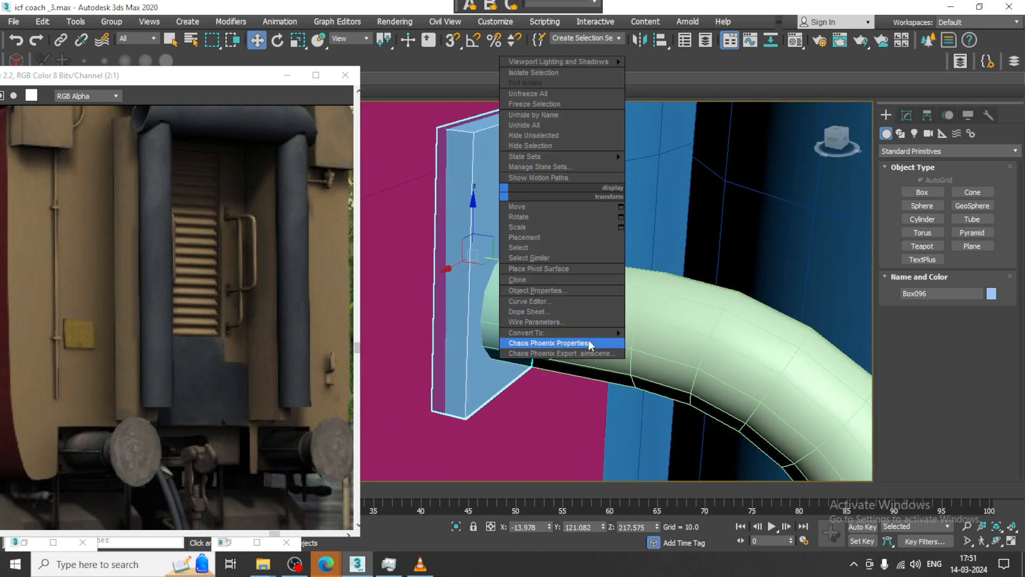
pyautogui.moveTo(587, 333)
pyautogui.click(668, 354)
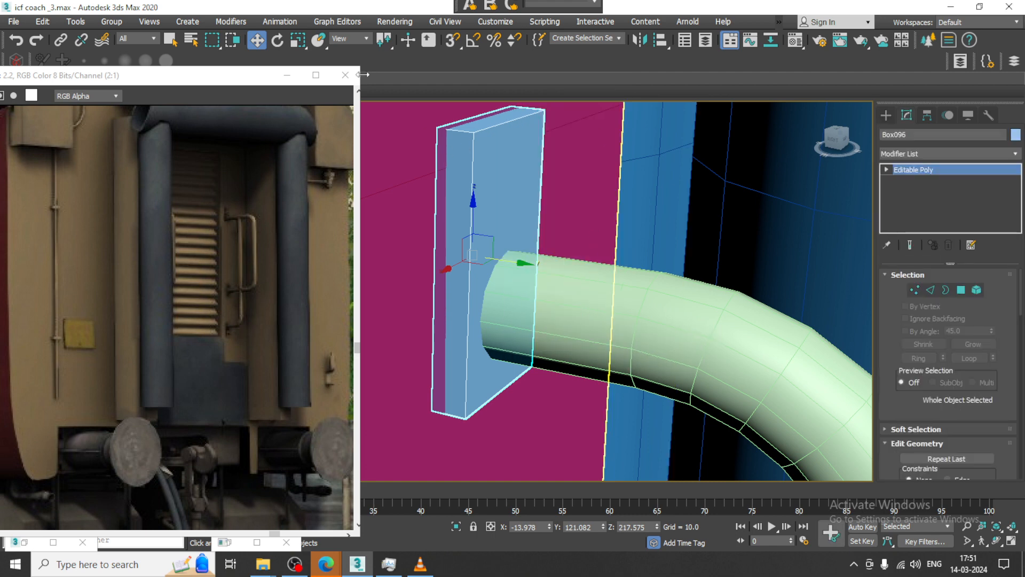
pyautogui.click(930, 290)
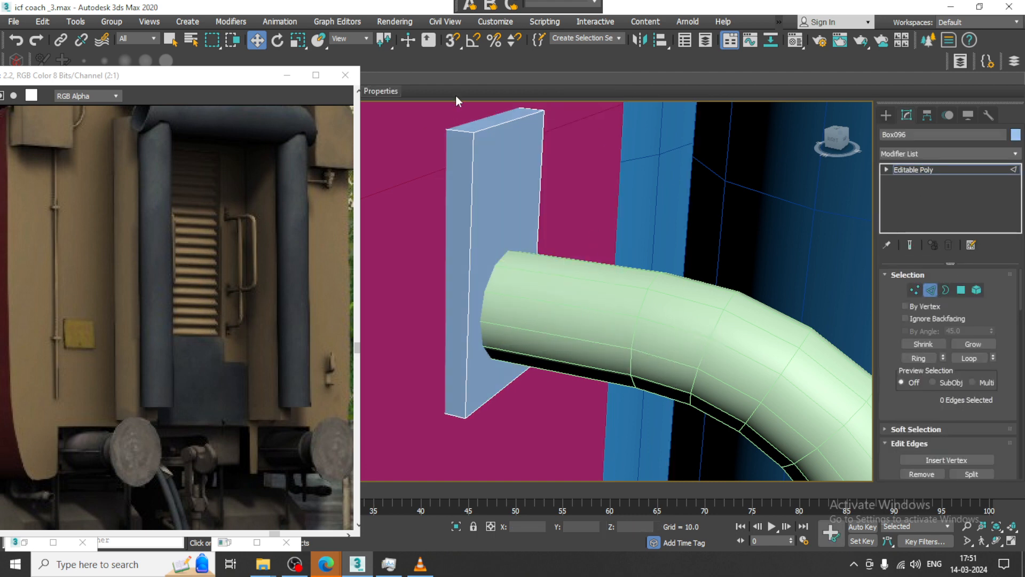
pyautogui.click(459, 132)
pyautogui.moveTo(913, 405); pyautogui.dragTo(916, 243)
pyautogui.click(991, 357)
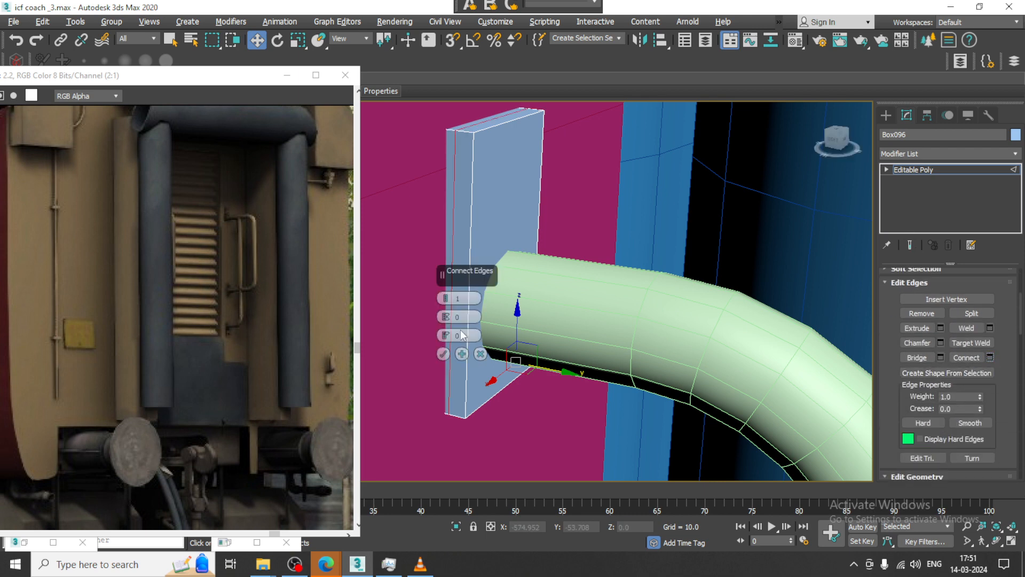
pyautogui.click(443, 353)
# Scale down the mounting plate's outer face slightly to taper its front edges
pyautogui.press('4')
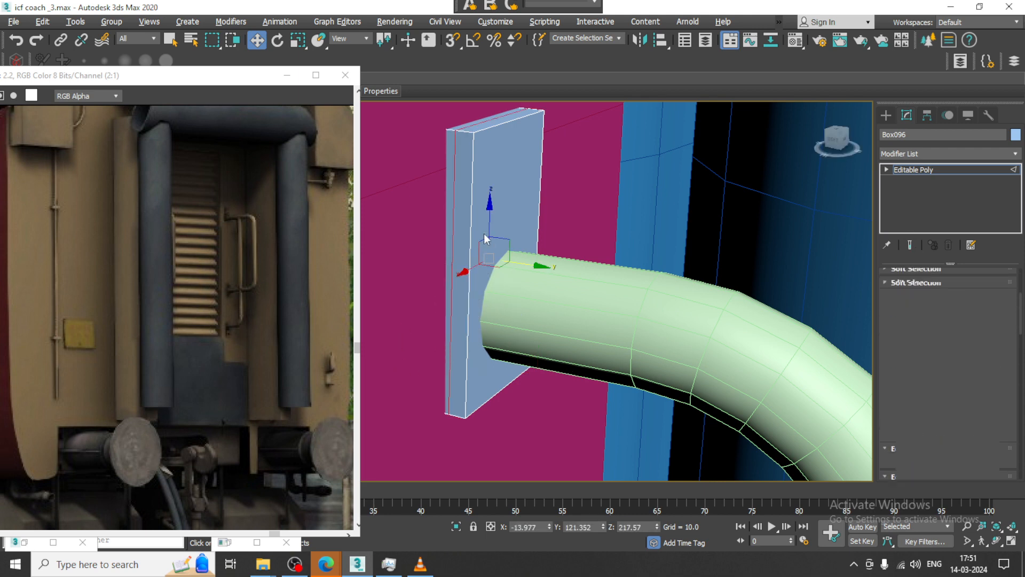
pyautogui.click(495, 209)
pyautogui.press('r')
pyautogui.moveTo(509, 261); pyautogui.dragTo(519, 274)
pyautogui.press('w')
pyautogui.click(934, 196)
pyautogui.scroll(-8, 614, 237)
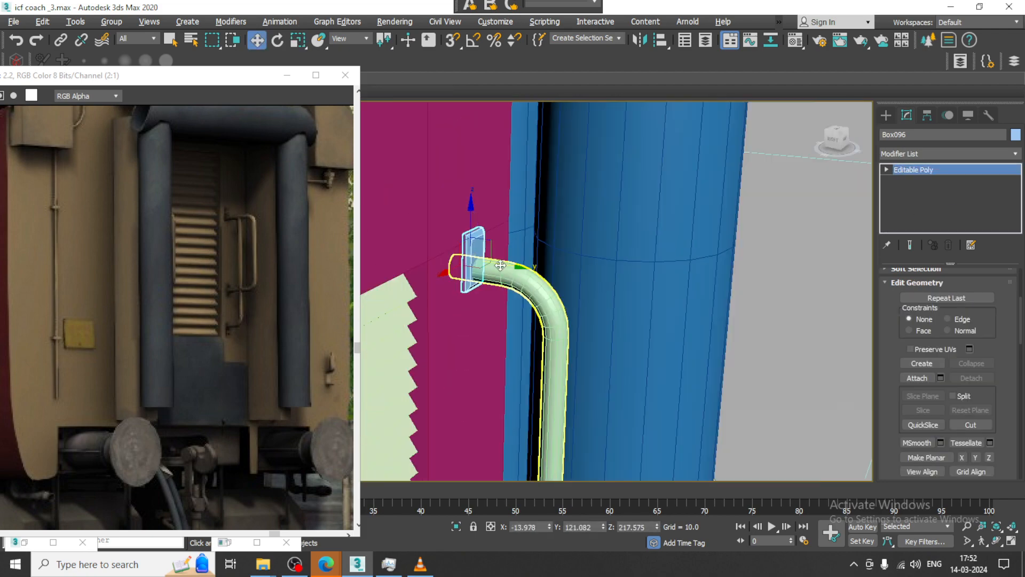
# Mirror the mounting plate as a copy along X and lower the copy 54.768 units to the handle's lower end
pyautogui.keyDown('alt'); pyautogui.moveTo(598, 283); pyautogui.dragTo(536, 213, button='middle'); pyautogui.keyUp('alt')
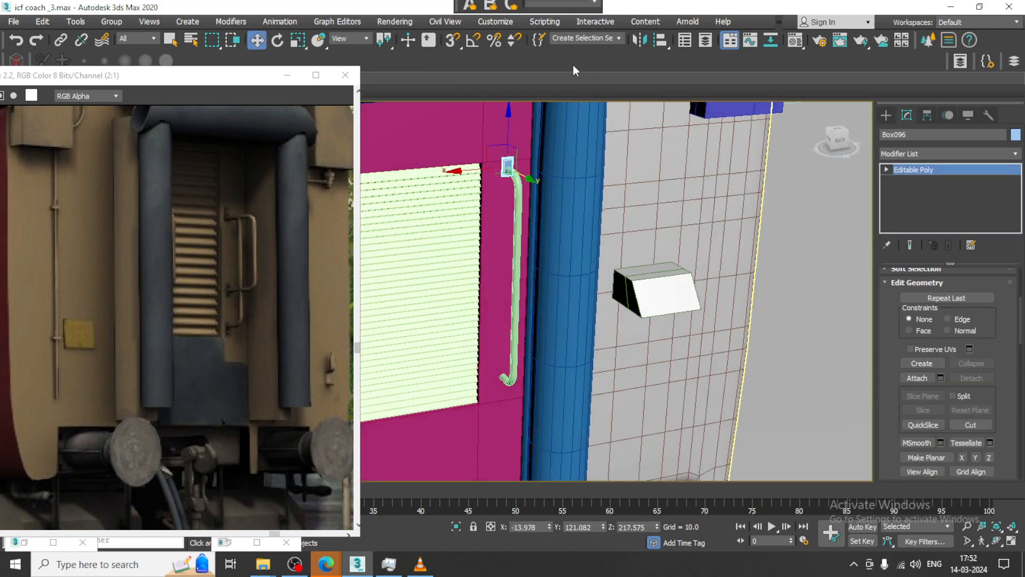
pyautogui.click(641, 41)
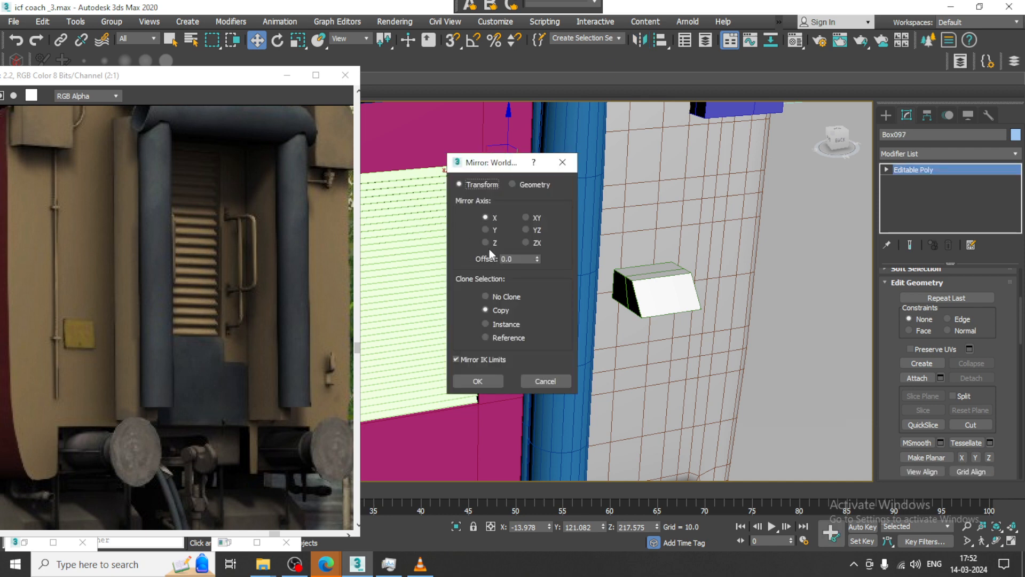
pyautogui.click(484, 378)
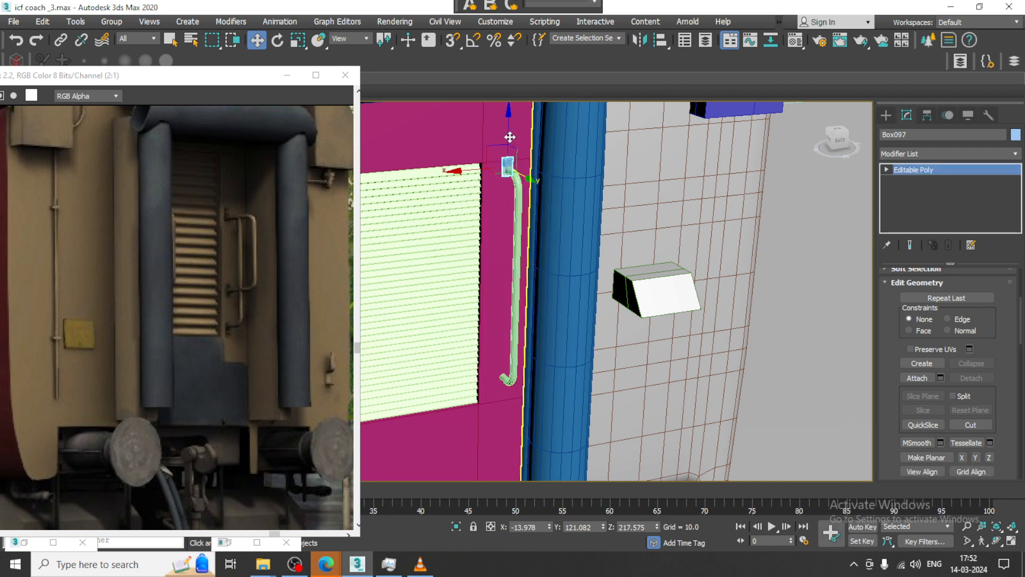
pyautogui.moveTo(510, 245); pyautogui.dragTo(529, 345)
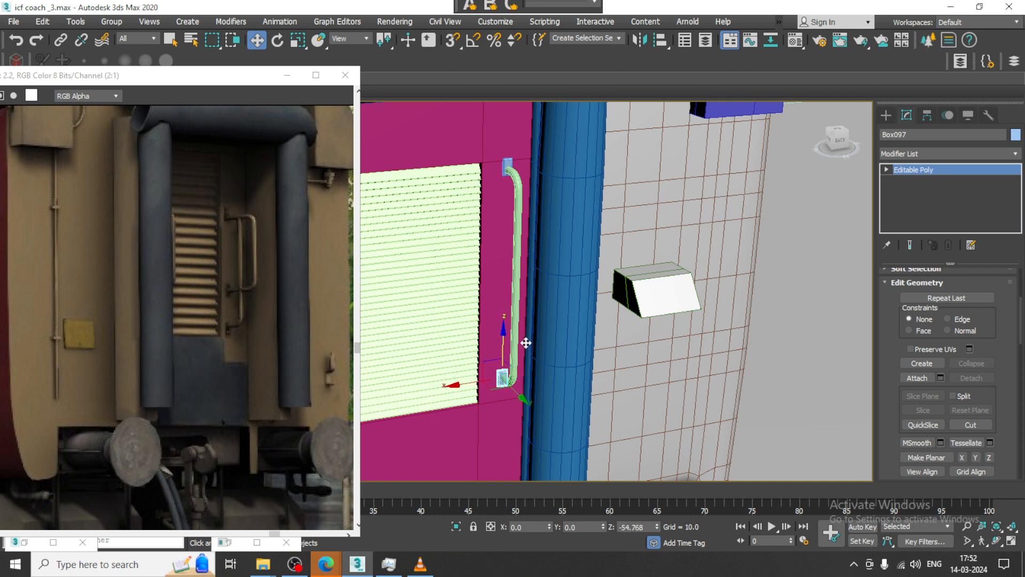
# Copy the handle with both mounting plates to the opposite side of the louvred door panel
pyautogui.keyDown('ctrl'); pyautogui.click(509, 160); pyautogui.keyUp('ctrl')
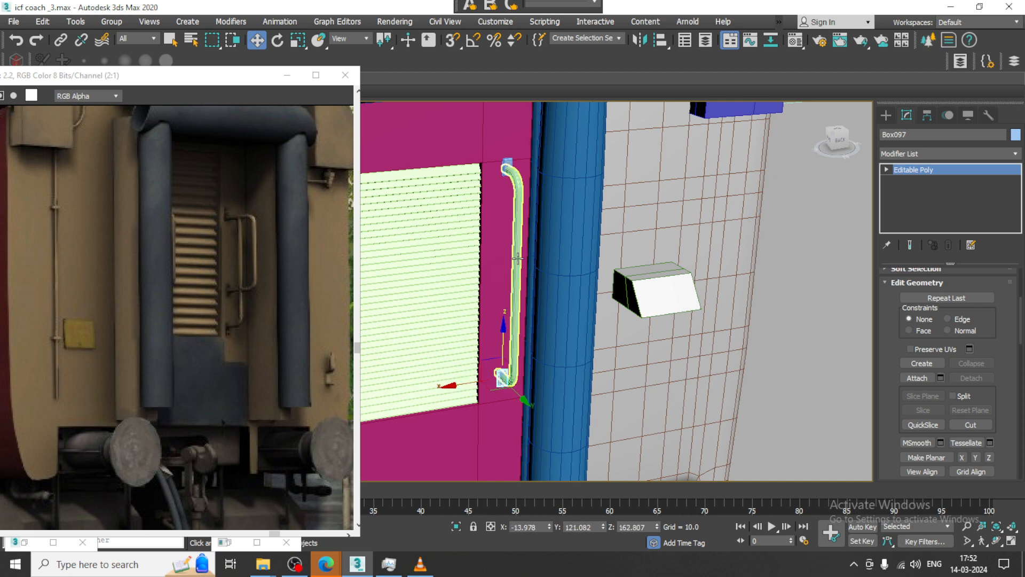
pyautogui.keyDown('ctrl'); pyautogui.click(508, 161); pyautogui.keyUp('ctrl')
pyautogui.scroll(-5, 506, 224)
pyautogui.keyDown('alt'); pyautogui.moveTo(506, 224); pyautogui.dragTo(491, 246, button='middle'); pyautogui.keyUp('alt')
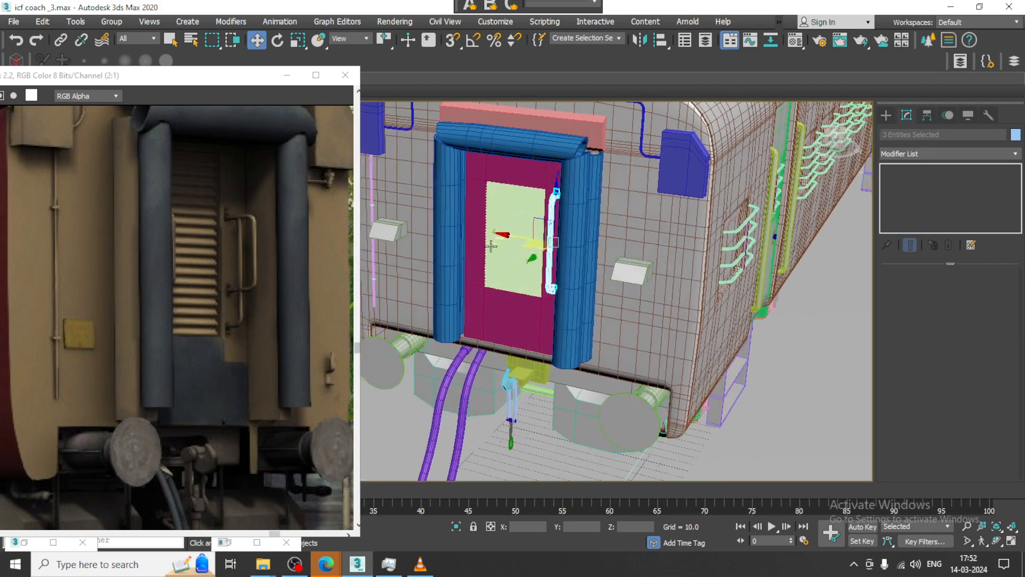
pyautogui.keyDown('shift'); pyautogui.moveTo(514, 237); pyautogui.dragTo(426, 222); pyautogui.keyUp('shift')
pyautogui.click(520, 337)
pyautogui.moveTo(634, 312)
pyautogui.keyDown('alt'); pyautogui.mouseDown(button='middle')
pyautogui.moveTo(643, 291)
pyautogui.moveTo(576, 251)
pyautogui.moveTo(590, 273)
pyautogui.mouseUp(button='middle'); pyautogui.keyUp('alt')
# Assign the grey 02 - Default material to every object in the scene
pyautogui.hotkey('ctrl', 'a')
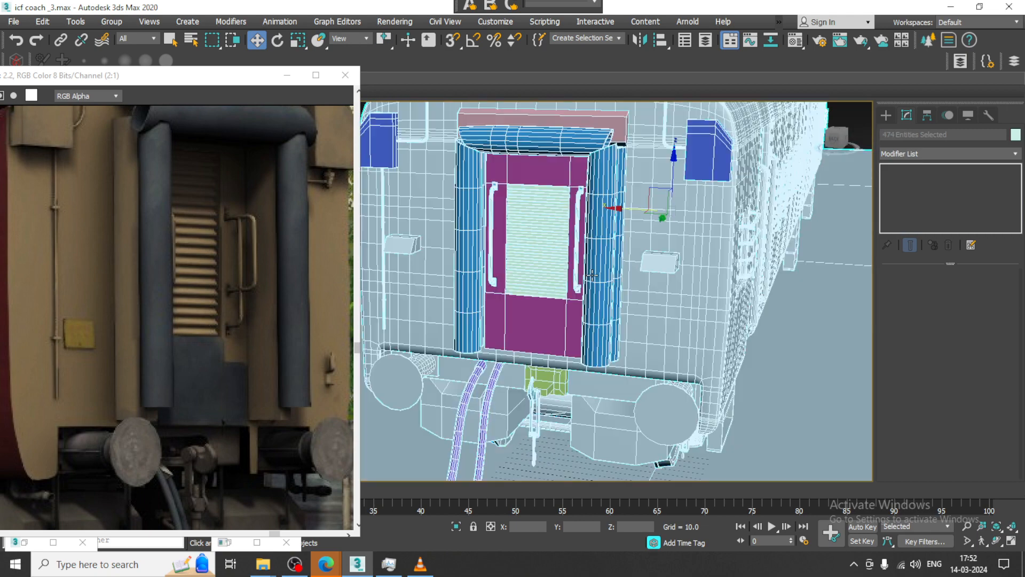
pyautogui.press('m')
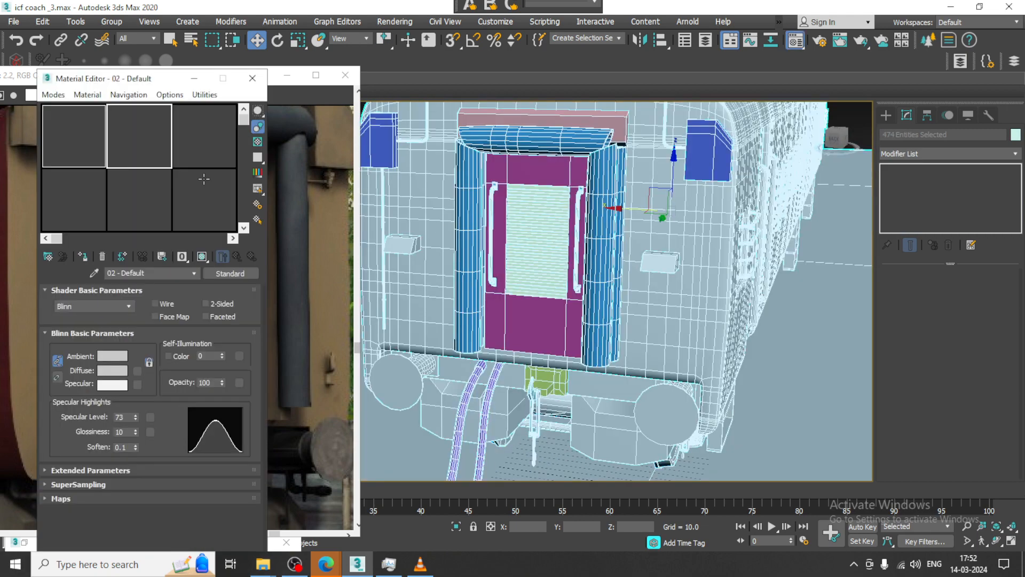
pyautogui.click(82, 256)
pyautogui.press('m')
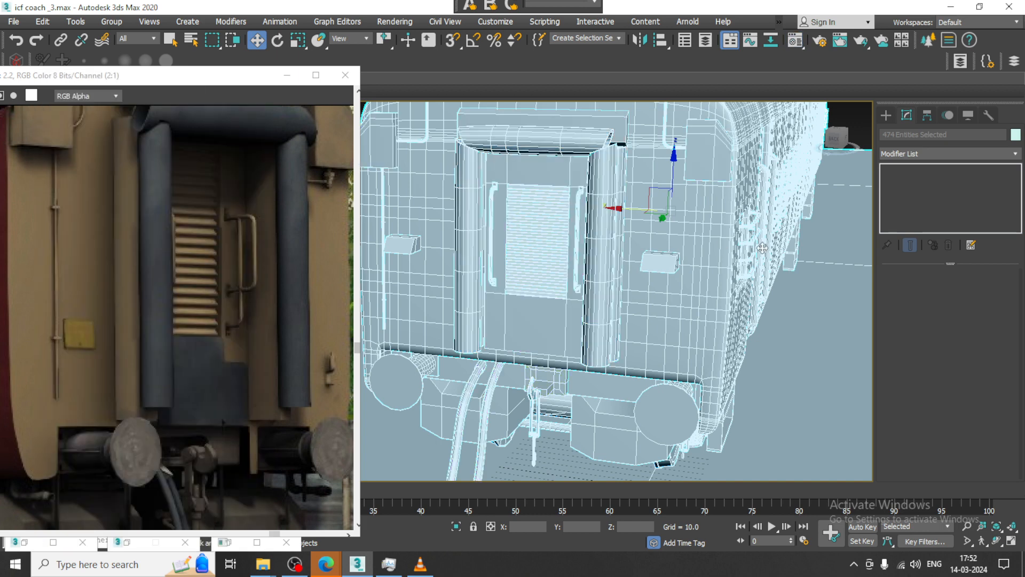
# Clear the selection, turn off edged faces and review the shaded coach from its end and side
pyautogui.scroll(-5, 620, 304)
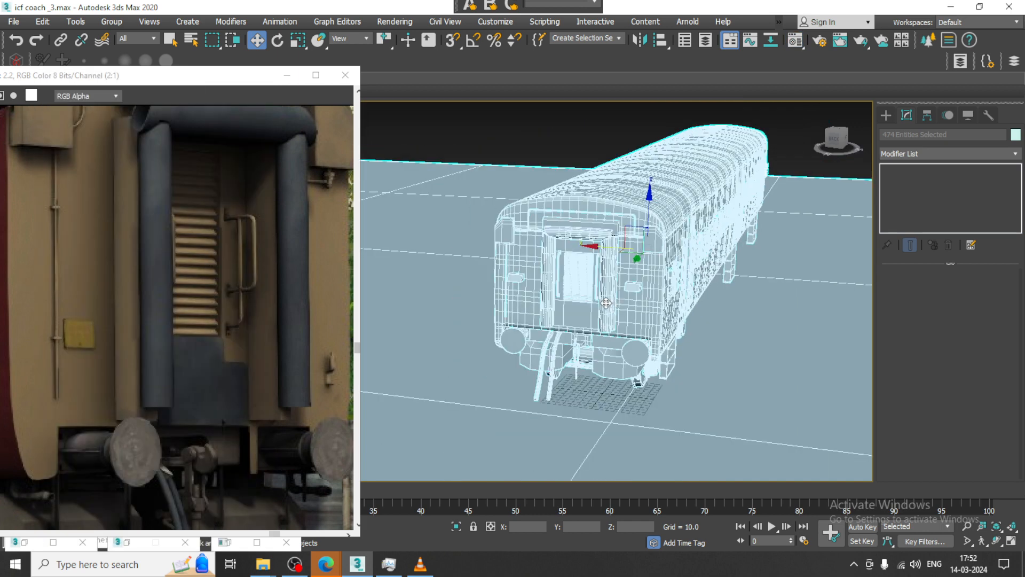
pyautogui.scroll(-3, 632, 299)
pyautogui.keyDown('alt'); pyautogui.moveTo(654, 301); pyautogui.dragTo(579, 325, button='middle'); pyautogui.keyUp('alt')
pyautogui.hotkey('ctrl', 'd')
pyautogui.scroll(3, 638, 308)
pyautogui.press('F4')
pyautogui.scroll(3, 618, 319)
pyautogui.scroll(-6, 618, 318)
pyautogui.scroll(3, 615, 310)
pyautogui.scroll(3, 578, 325)
pyautogui.moveTo(610, 392); pyautogui.dragTo(597, 330, button='middle')
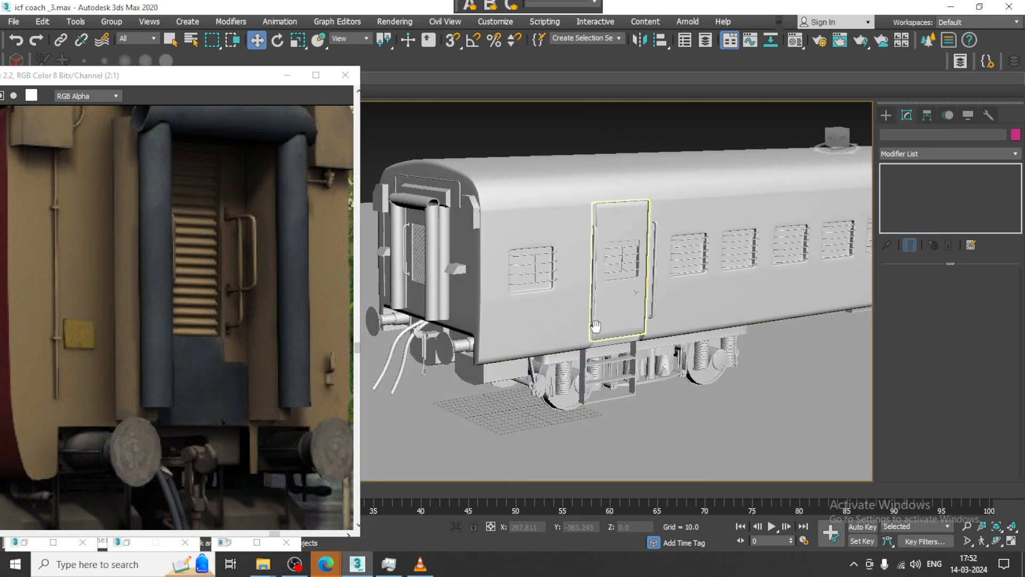
# Reposition the icf-utkrist.jpg reference to show the coach's side and underframe
pyautogui.scroll(-1, 150, 403)
pyautogui.scroll(-1, 150, 402)
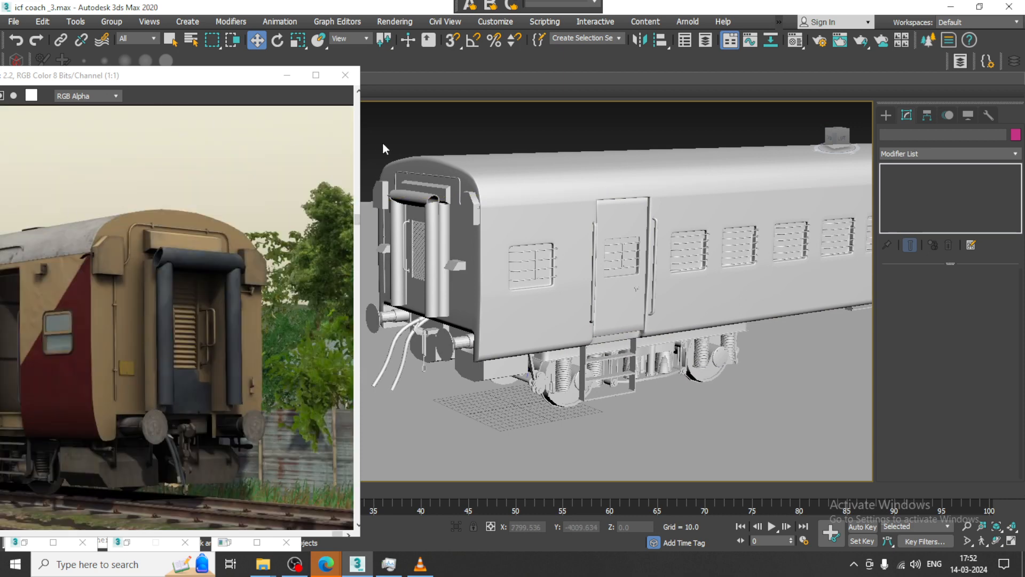
pyautogui.moveTo(103, 76); pyautogui.dragTo(200, 61)
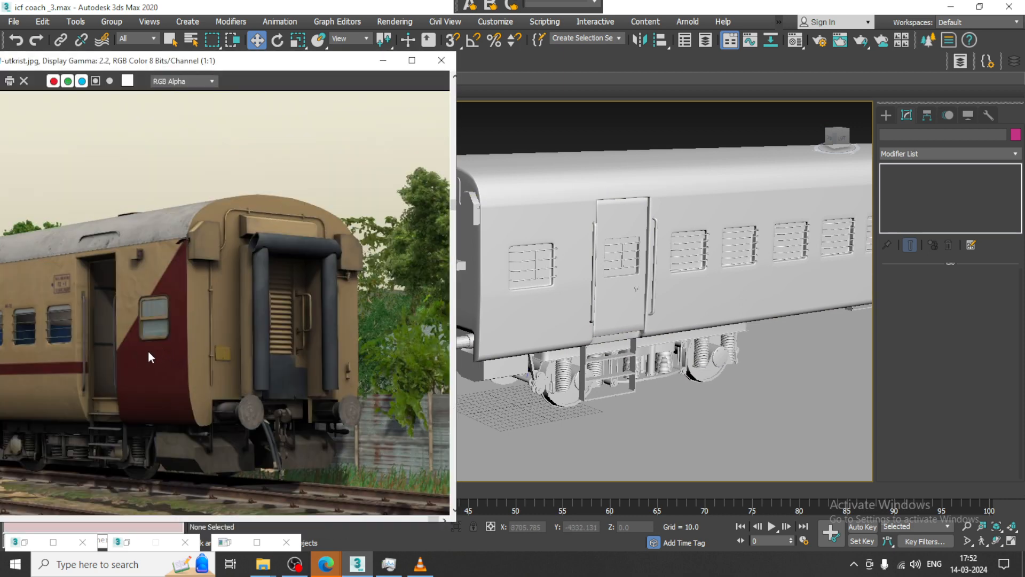
pyautogui.moveTo(134, 345); pyautogui.dragTo(276, 315, button='middle')
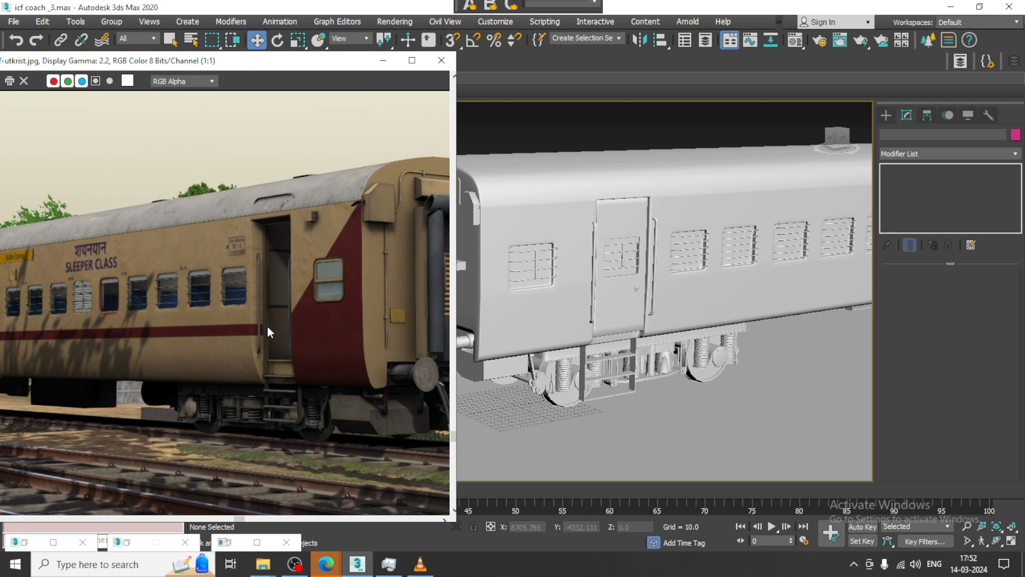
# Open icff.png as another reference, fit its window beside the viewport and enlarge the coach's underframe equipment
pyautogui.click(22, 22)
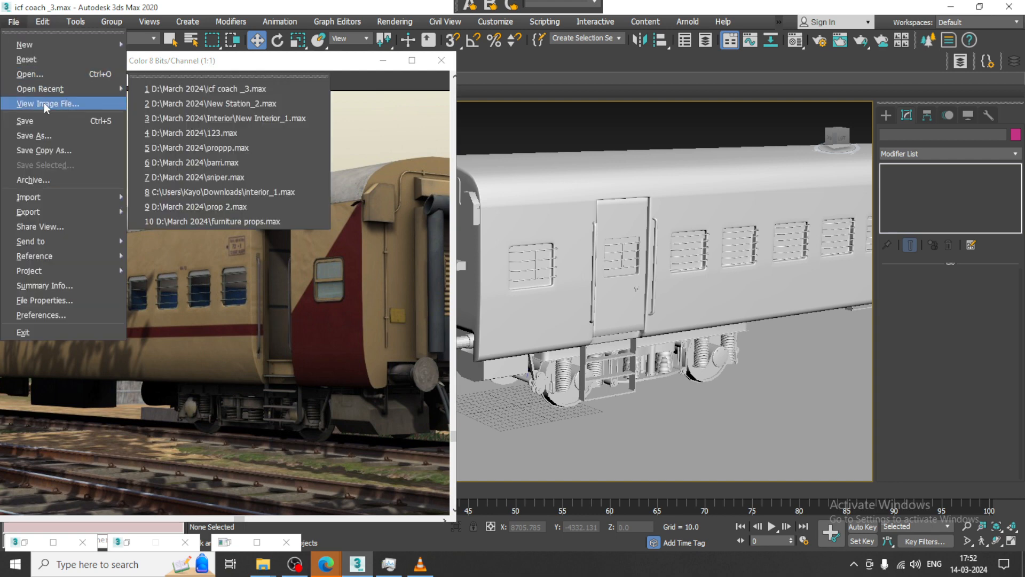
pyautogui.click(44, 103)
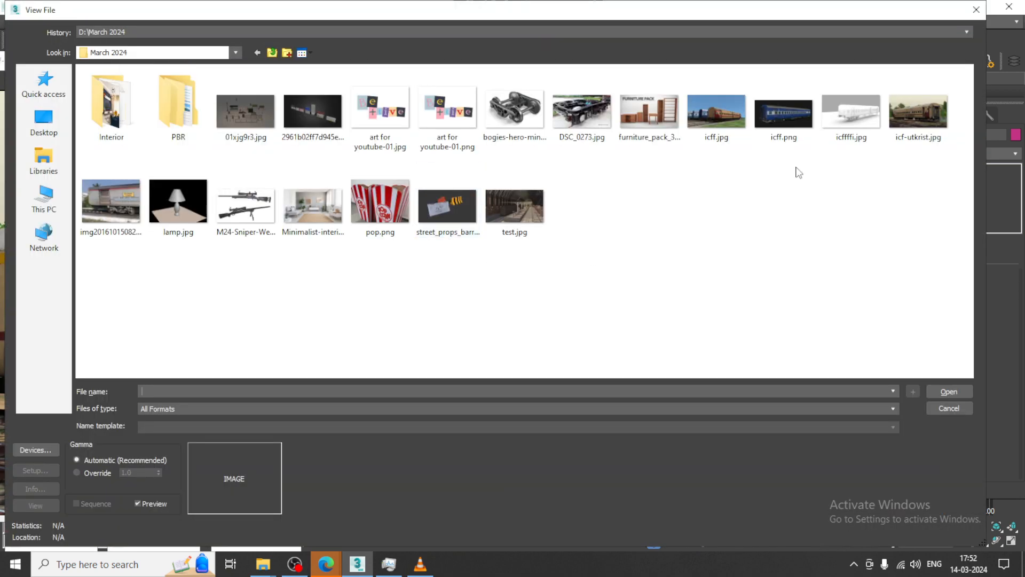
pyautogui.click(785, 115)
pyautogui.doubleClick(784, 112)
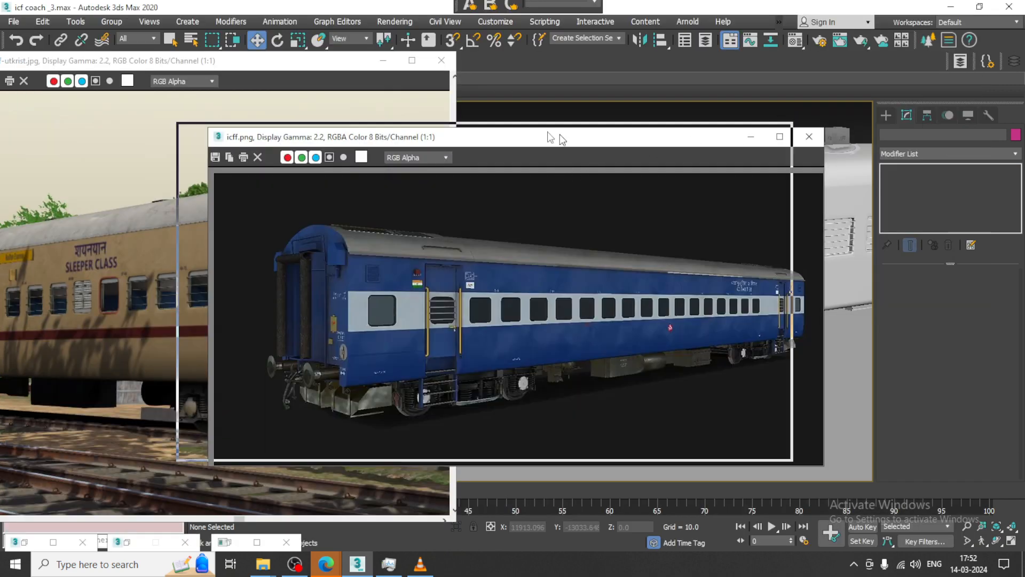
pyautogui.moveTo(559, 135); pyautogui.dragTo(367, 94)
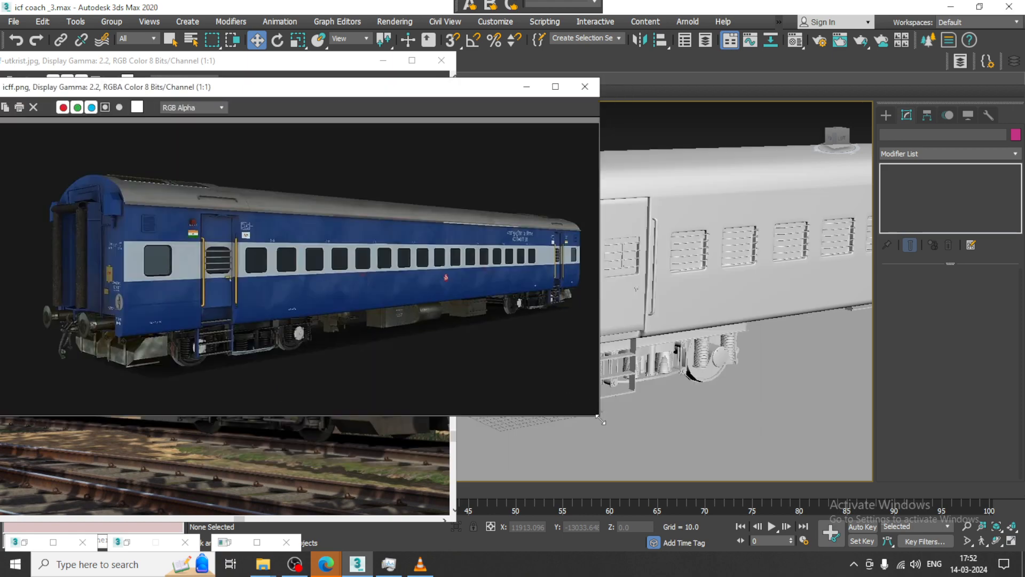
pyautogui.moveTo(598, 418); pyautogui.dragTo(389, 400)
pyautogui.scroll(1, 315, 325)
pyautogui.moveTo(315, 326)
pyautogui.mouseDown(button='middle')
pyautogui.moveTo(191, 323)
pyautogui.moveTo(319, 322)
pyautogui.mouseUp(button='middle')
# Create a box about 112.5 by 62.6 by 21 units beyond the bogie and raise it to the coach's underside
pyautogui.keyDown('alt'); pyautogui.moveTo(590, 337); pyautogui.dragTo(594, 310, button='middle'); pyautogui.keyUp('alt')
pyautogui.click(886, 115)
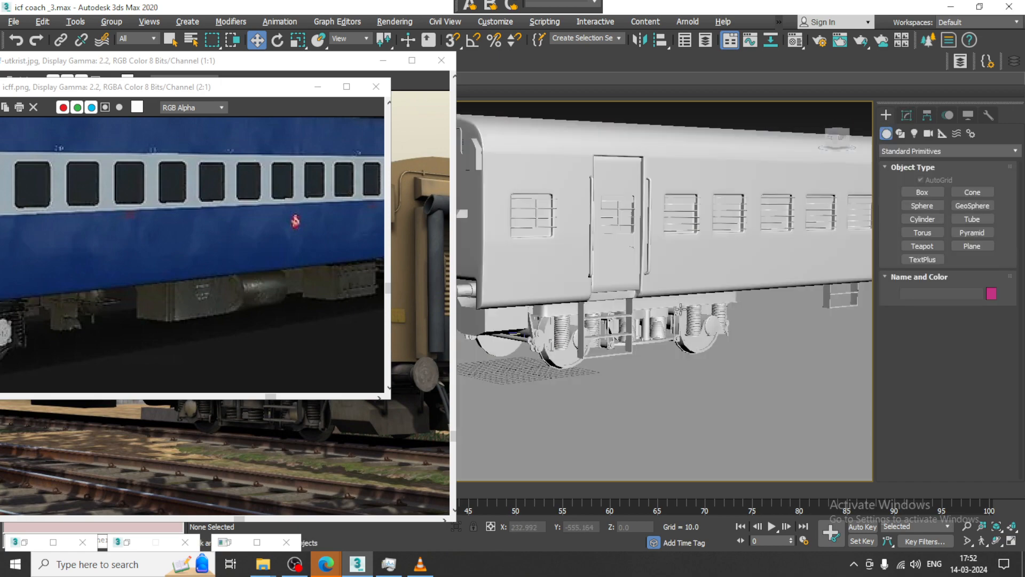
pyautogui.click(921, 193)
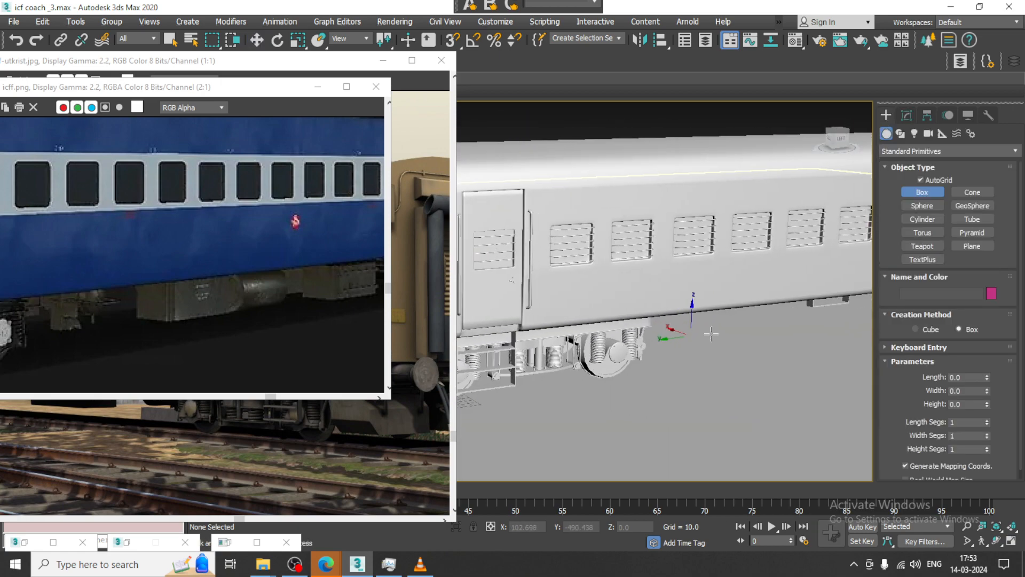
pyautogui.moveTo(694, 365); pyautogui.dragTo(796, 363)
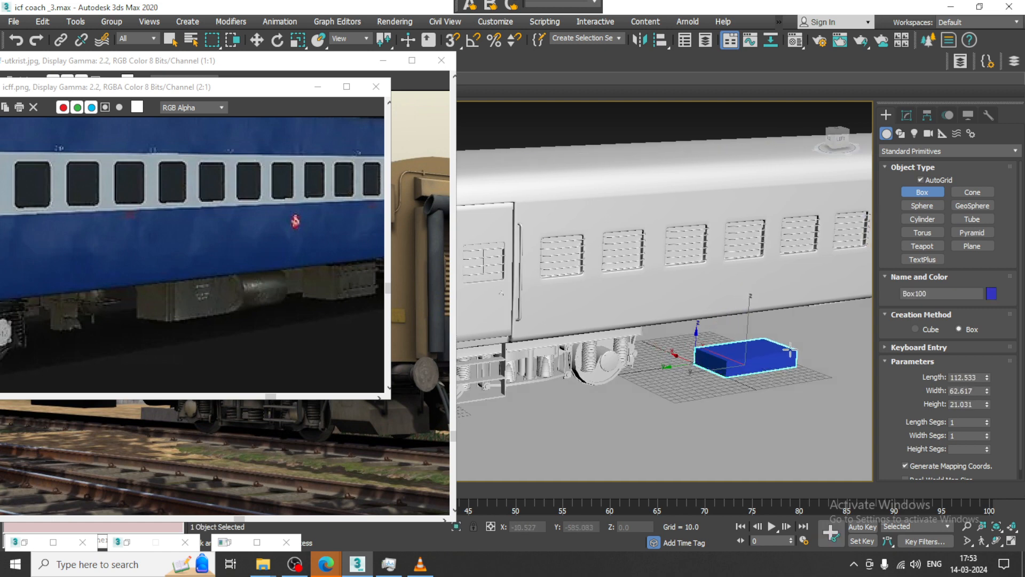
pyautogui.click(743, 329)
pyautogui.press('w')
pyautogui.moveTo(742, 329); pyautogui.dragTo(743, 295)
pyautogui.keyDown('alt'); pyautogui.moveTo(743, 295); pyautogui.dragTo(743, 297, button='middle'); pyautogui.keyUp('alt')
pyautogui.scroll(3, 742, 297)
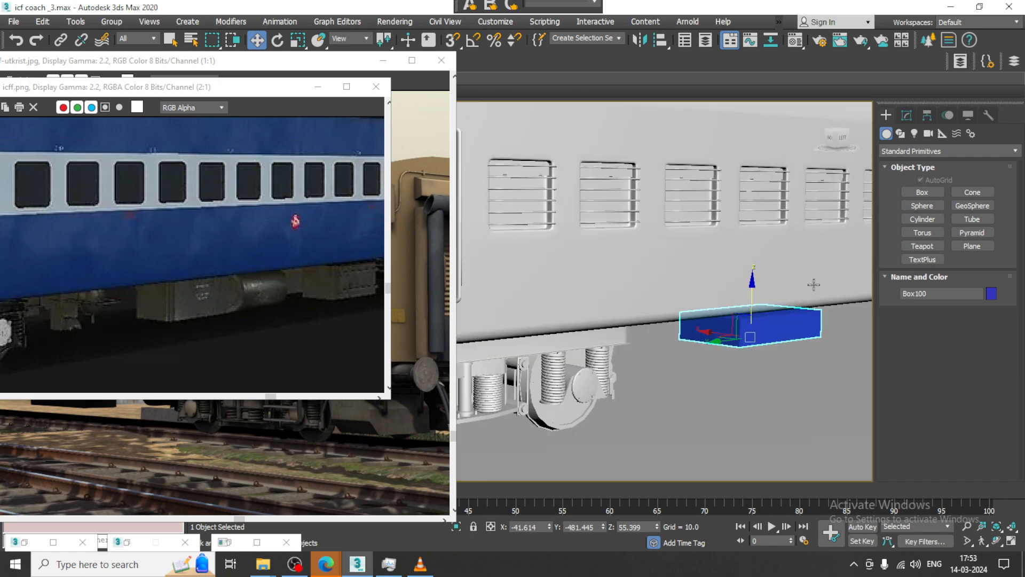
# Set the underframe box's height to 37.023 and adjust its vertical position below the coach body
pyautogui.click(906, 115)
pyautogui.moveTo(987, 319); pyautogui.dragTo(983, 278)
pyautogui.keyDown('alt'); pyautogui.moveTo(753, 291); pyautogui.dragTo(756, 288, button='middle'); pyautogui.keyUp('alt')
pyautogui.moveTo(755, 311); pyautogui.dragTo(755, 321)
# In wireframe display, narrow the underframe box to about 79% along X and shift it across the coach's width
pyautogui.keyDown('alt'); pyautogui.moveTo(755, 320); pyautogui.dragTo(746, 361, button='middle'); pyautogui.keyUp('alt')
pyautogui.press('F3')
pyautogui.scroll(-5, 728, 354)
pyautogui.press('r')
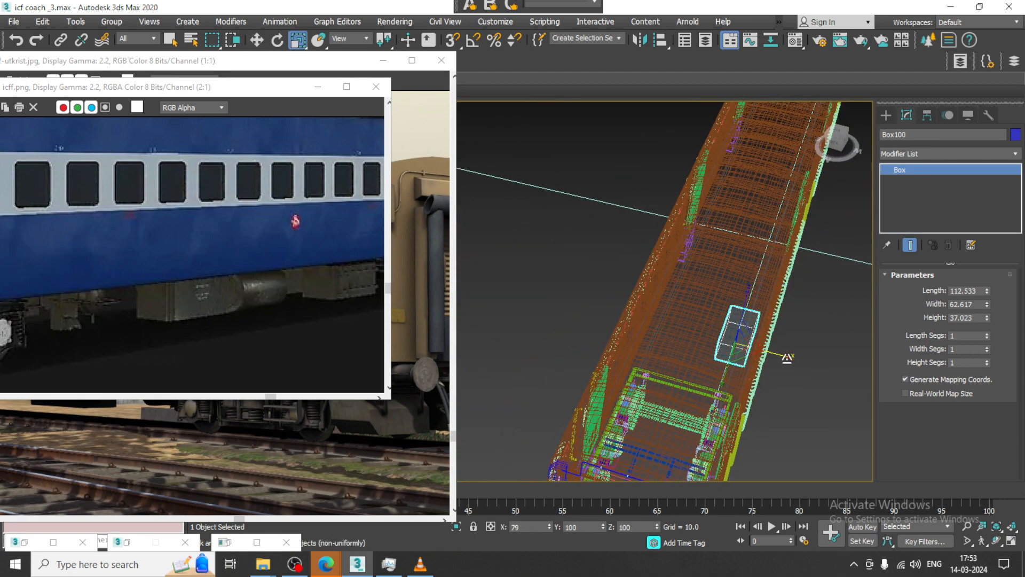
pyautogui.press('w')
pyautogui.moveTo(696, 336); pyautogui.dragTo(686, 334)
pyautogui.keyDown('alt'); pyautogui.moveTo(687, 333); pyautogui.dragTo(643, 286, button='middle'); pyautogui.keyUp('alt')
# Check the underframe in the icf-utkrist.jpg reference and open icff.jpg as a further reference image
pyautogui.click(274, 418)
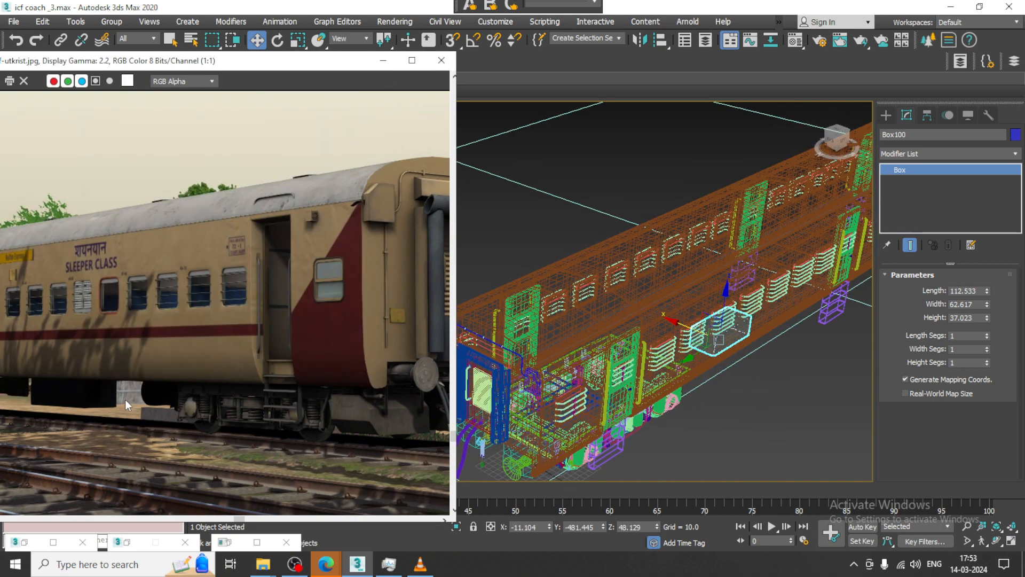
pyautogui.moveTo(54, 391); pyautogui.dragTo(161, 380, button='middle')
pyautogui.click(13, 22)
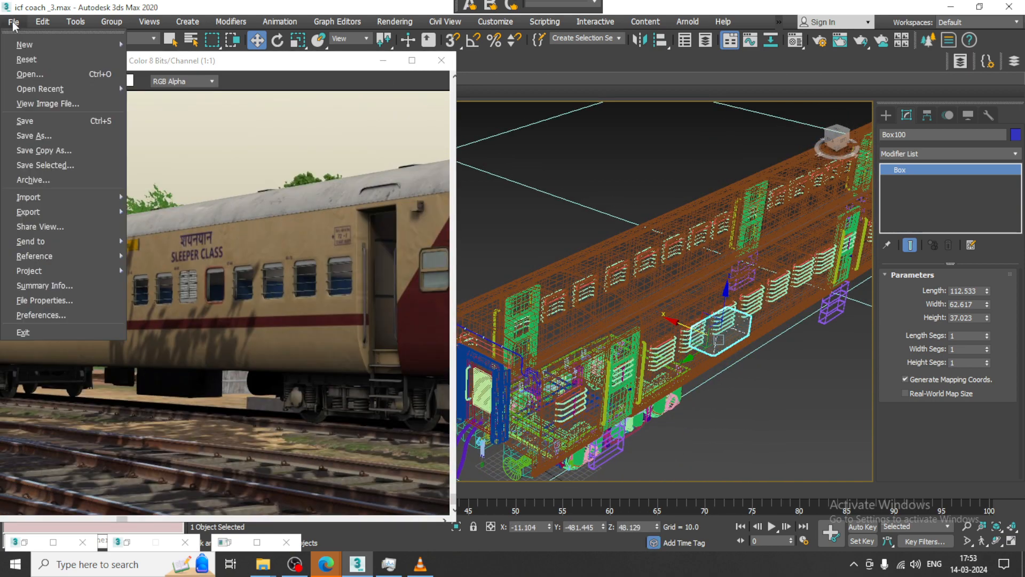
pyautogui.click(40, 104)
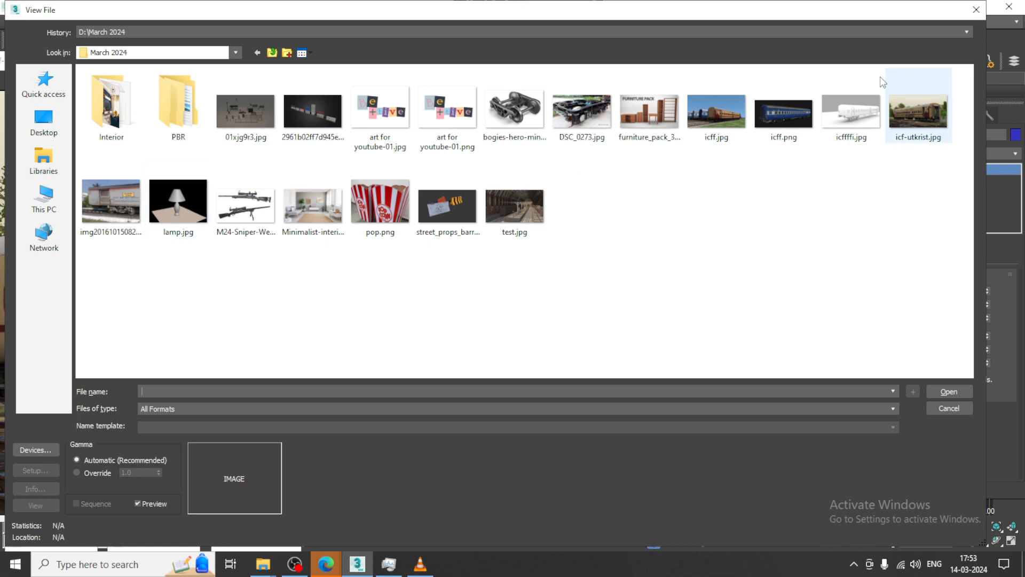
pyautogui.click(712, 119)
pyautogui.doubleClick(710, 115)
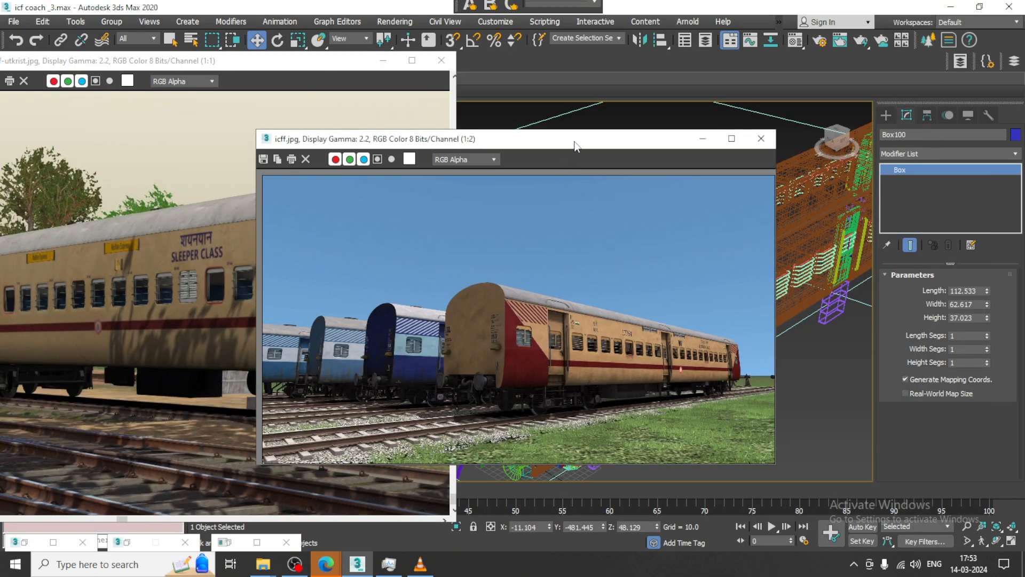
# Examine the coach underframe in the icff.jpg reference, minimise that image and compare with the icf-utkrist.jpg reference
pyautogui.moveTo(574, 141); pyautogui.dragTo(318, 98)
pyautogui.scroll(1, 332, 332)
pyautogui.moveTo(161, 285); pyautogui.dragTo(129, 285, button='middle')
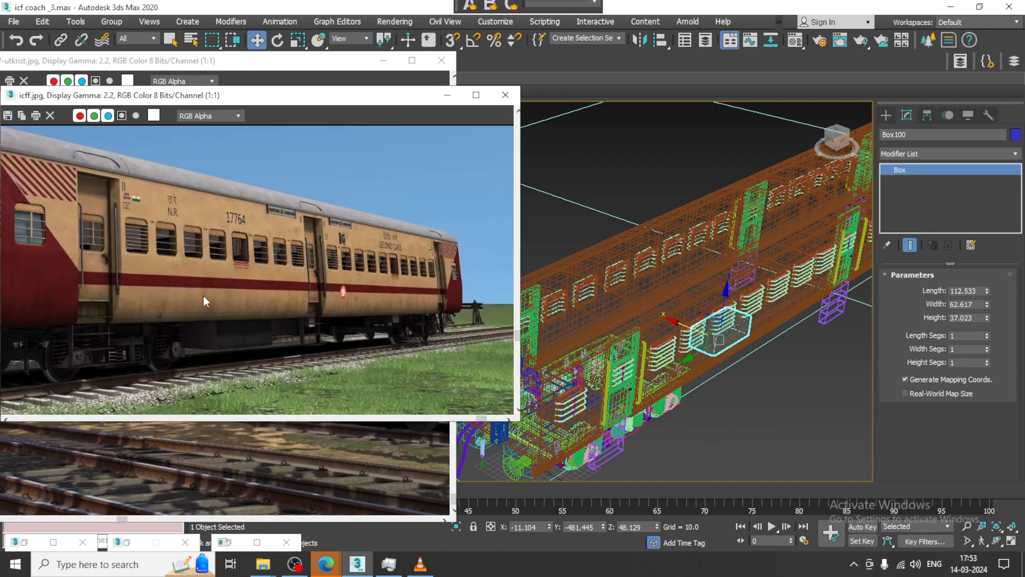
pyautogui.click(447, 95)
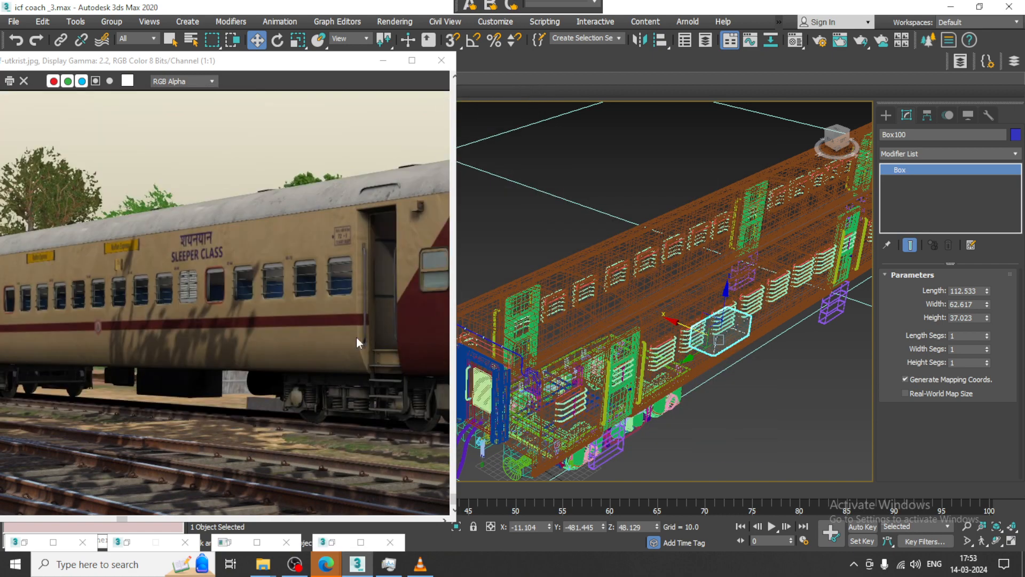
pyautogui.moveTo(133, 394); pyautogui.dragTo(177, 395, button='middle')
# Show the underframe box in shaded display and convert it to an editable poly
pyautogui.moveTo(716, 337)
pyautogui.keyDown('alt'); pyautogui.mouseDown(button='middle')
pyautogui.moveTo(684, 297)
pyautogui.moveTo(642, 273)
pyautogui.mouseUp(button='middle'); pyautogui.keyUp('alt')
pyautogui.scroll(2, 642, 273)
pyautogui.press('F3')
pyautogui.scroll(3, 628, 324)
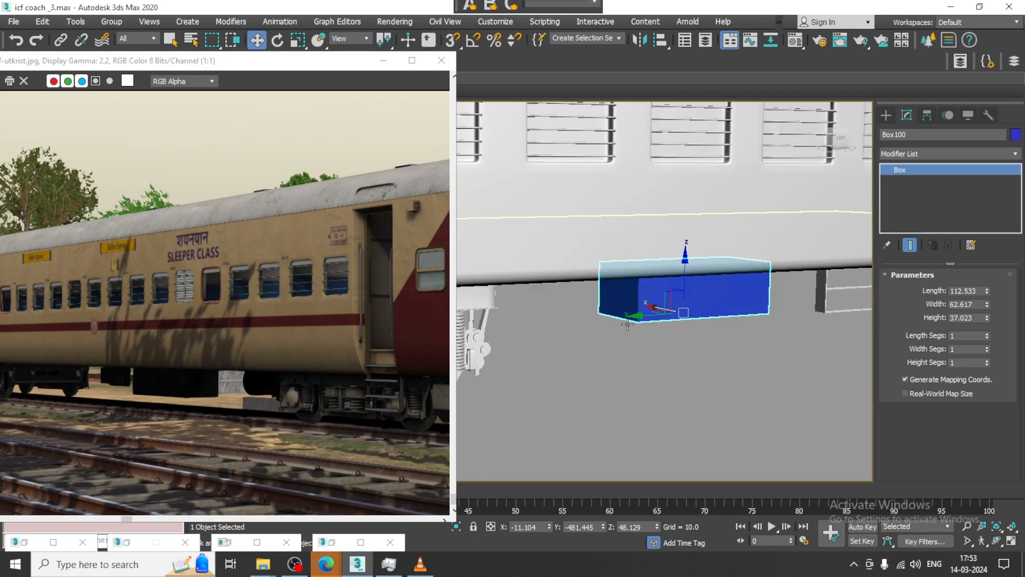
pyautogui.rightClick(651, 300)
pyautogui.moveTo(715, 434)
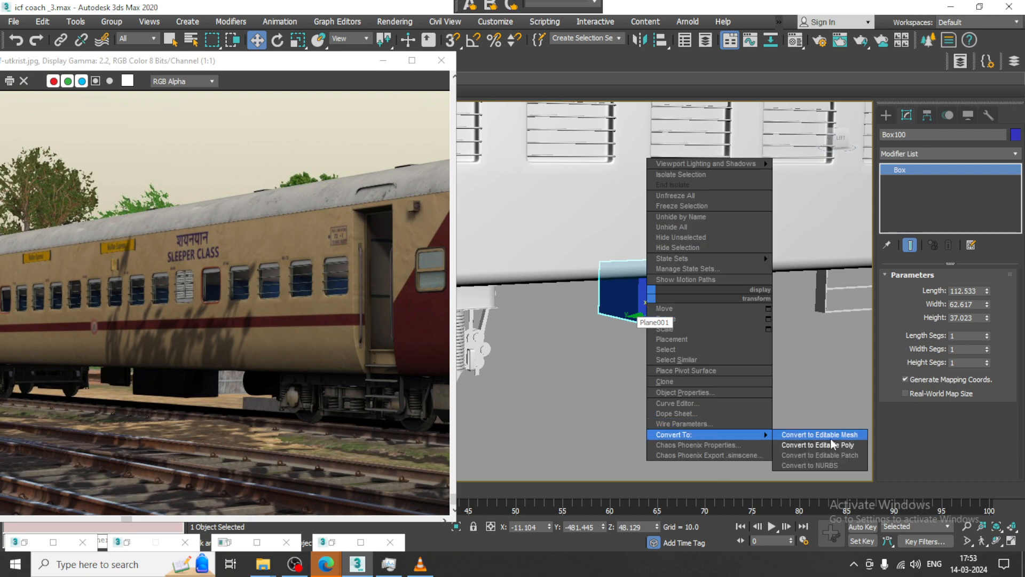
pyautogui.click(833, 447)
# Raise the underframe box's four top vertices to about Z 87.9, into the coach's underside
pyautogui.press('4')
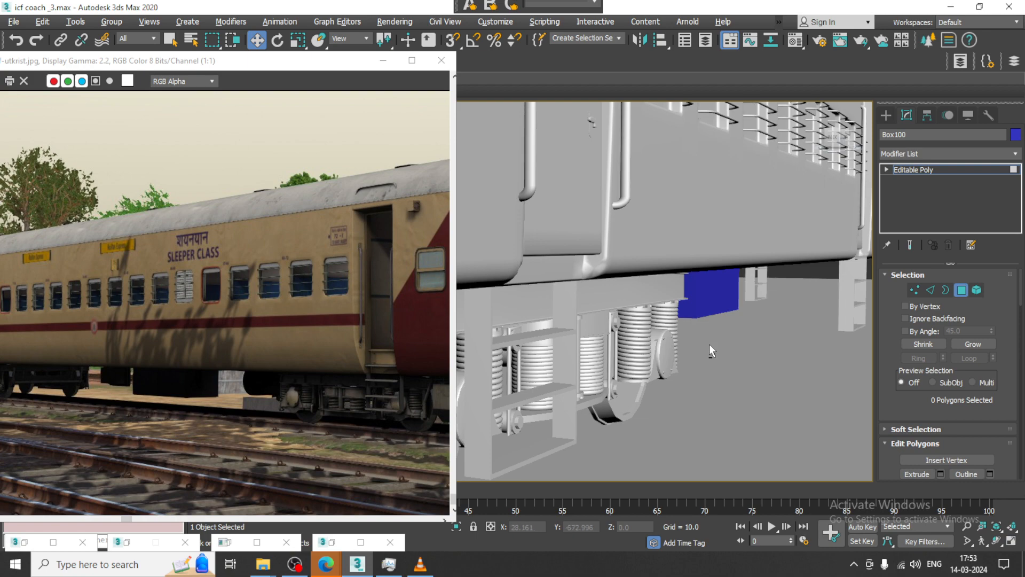
pyautogui.scroll(3, 699, 336)
pyautogui.press('F3')
pyautogui.moveTo(692, 327)
pyautogui.keyDown('alt'); pyautogui.mouseDown(button='middle')
pyautogui.moveTo(679, 300)
pyautogui.moveTo(747, 283)
pyautogui.mouseUp(button='middle'); pyautogui.keyUp('alt')
pyautogui.click(677, 297)
pyautogui.press('1')
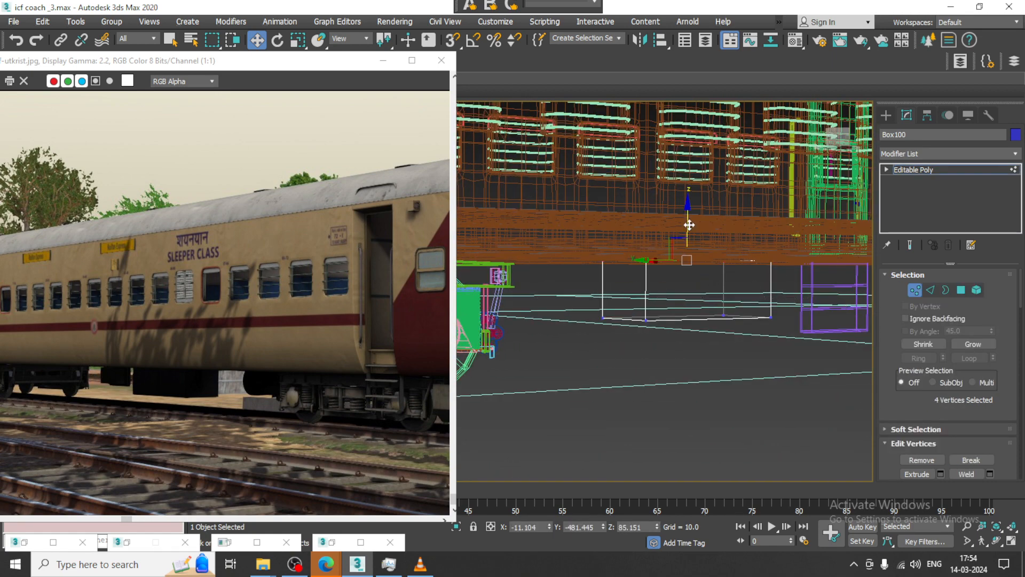
pyautogui.moveTo(689, 225); pyautogui.dragTo(689, 221)
pyautogui.press('F3')
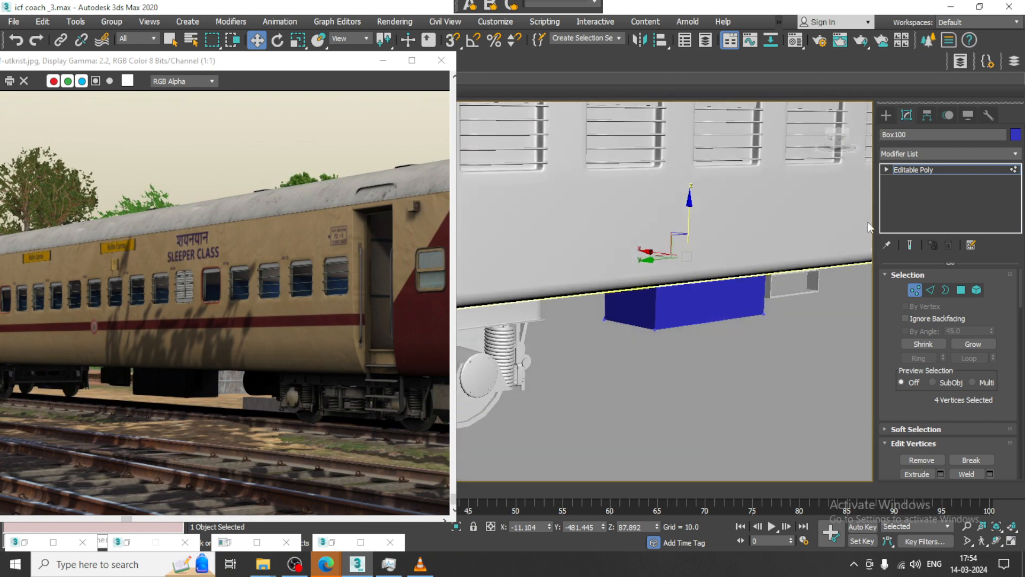
pyautogui.click(952, 169)
# Reposition the reference image windows to uncover the modelling ribbon, with the icff.png underframe view in front
pyautogui.moveTo(699, 294); pyautogui.dragTo(644, 281, button='middle')
pyautogui.scroll(-3, 672, 277)
pyautogui.moveTo(328, 68); pyautogui.dragTo(325, 93)
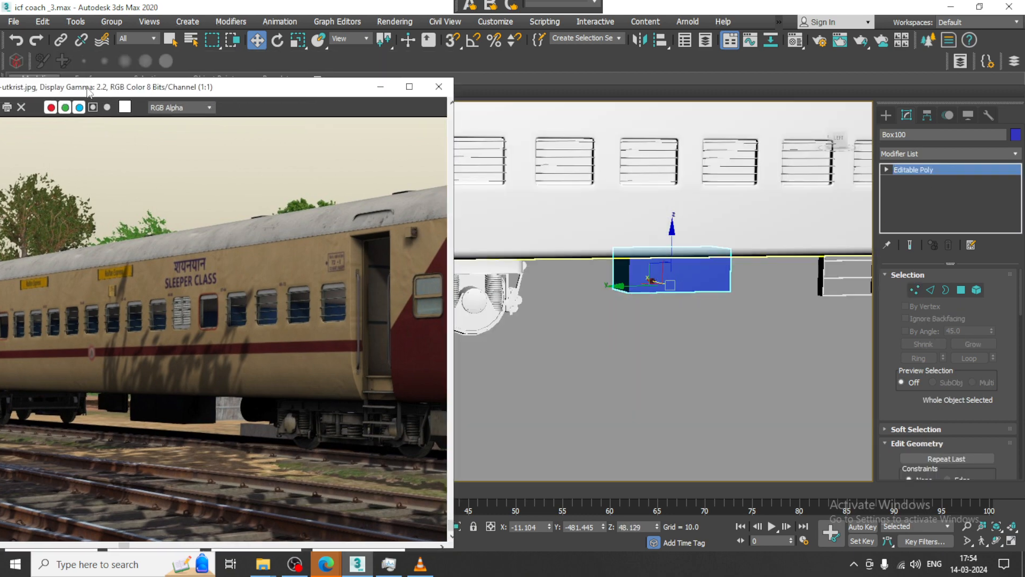
pyautogui.moveTo(88, 92); pyautogui.dragTo(91, 130)
pyautogui.moveTo(47, 90); pyautogui.dragTo(66, 155)
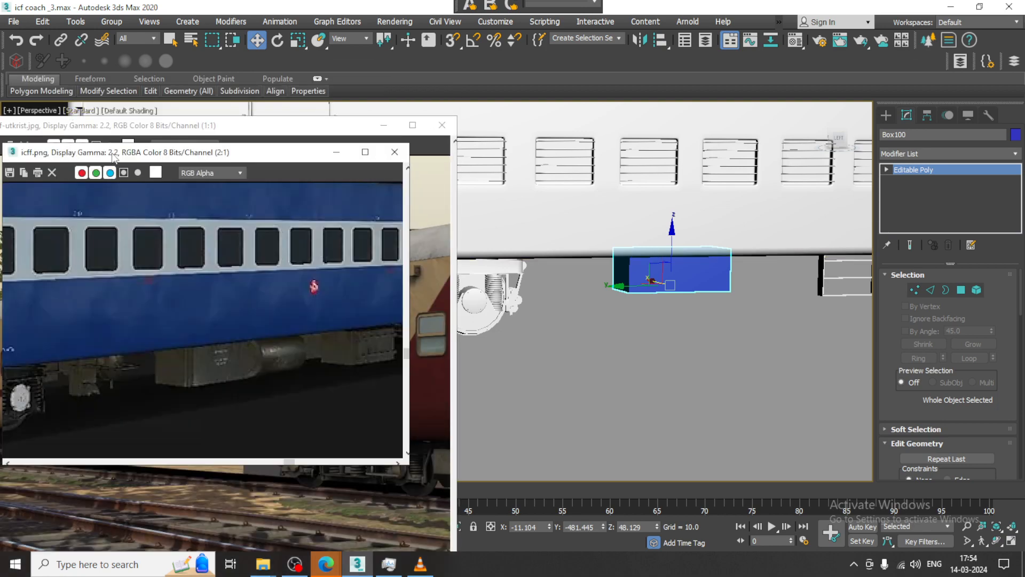
# Use Swift Loop to add a horizontal edge loop near the box's upper edge and two closely spaced vertical loops
pyautogui.click(41, 78)
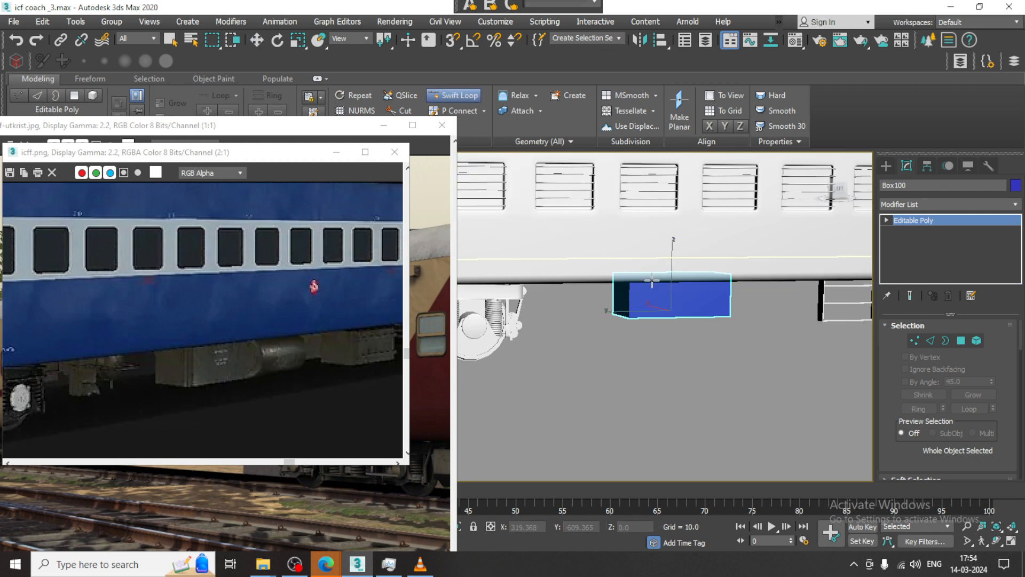
pyautogui.scroll(3, 630, 293)
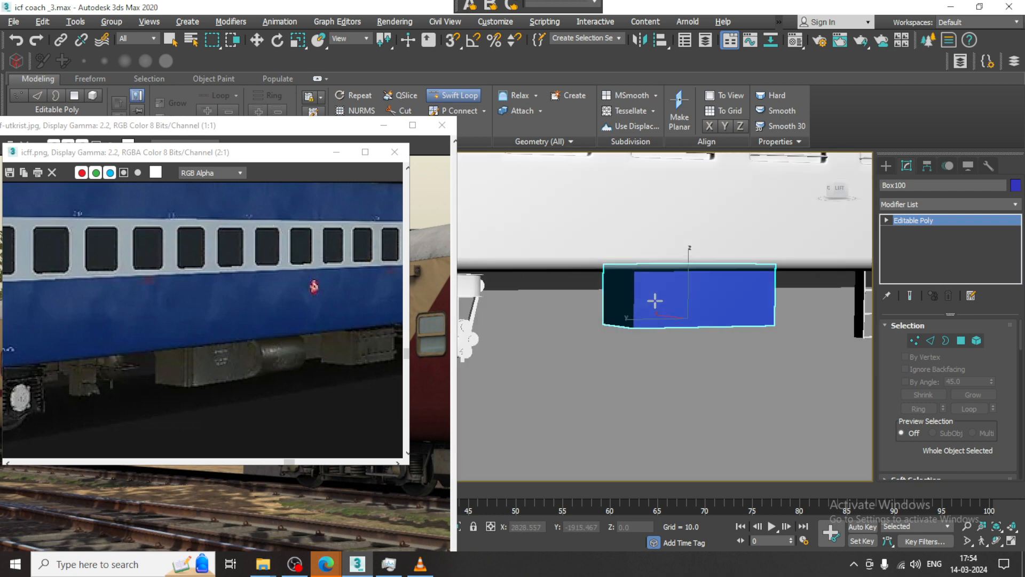
pyautogui.keyDown('alt'); pyautogui.moveTo(636, 280); pyautogui.dragTo(651, 304, button='middle'); pyautogui.keyUp('alt')
pyautogui.scroll(3, 650, 304)
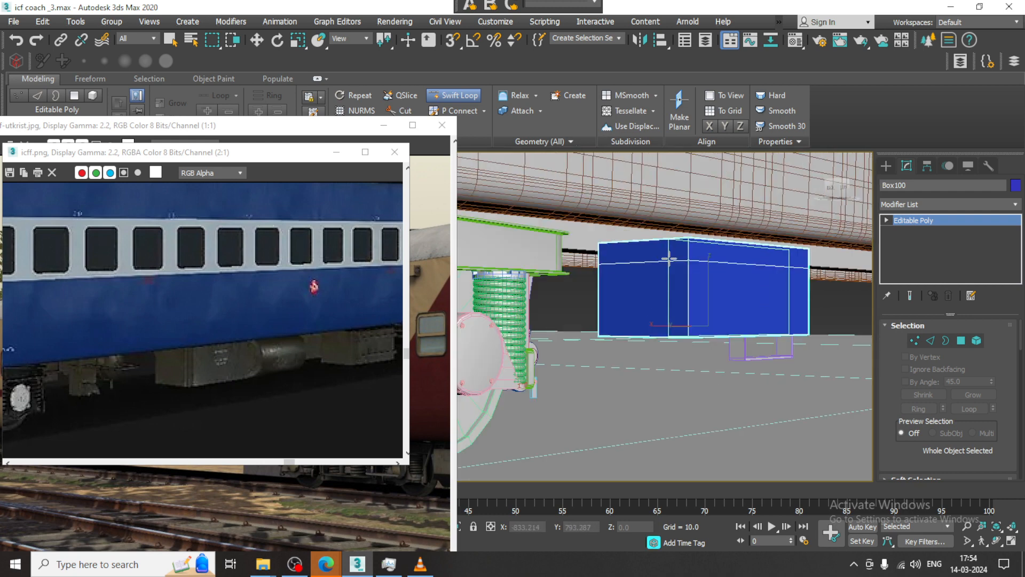
pyautogui.scroll(2, 687, 265)
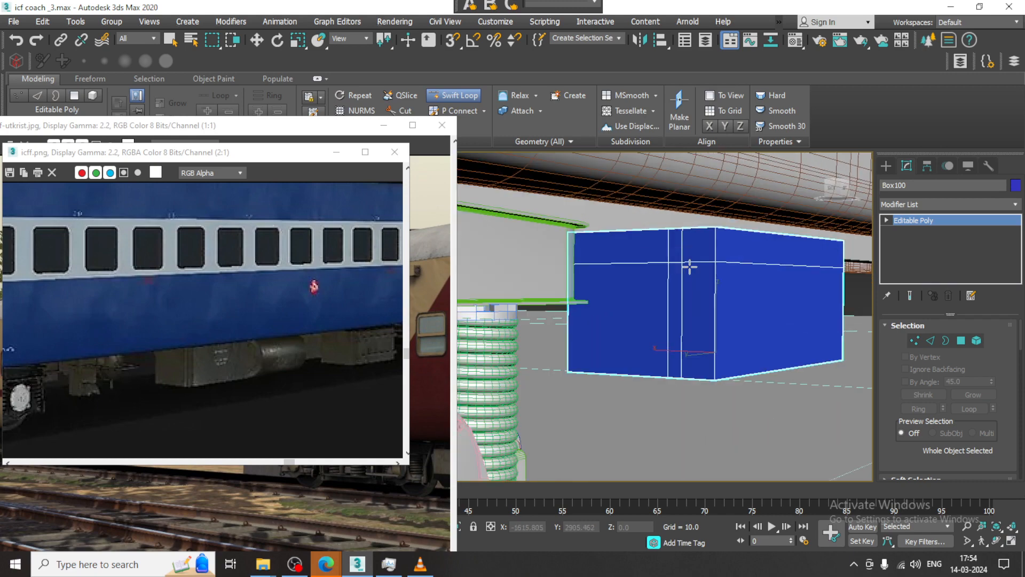
pyautogui.press('w')
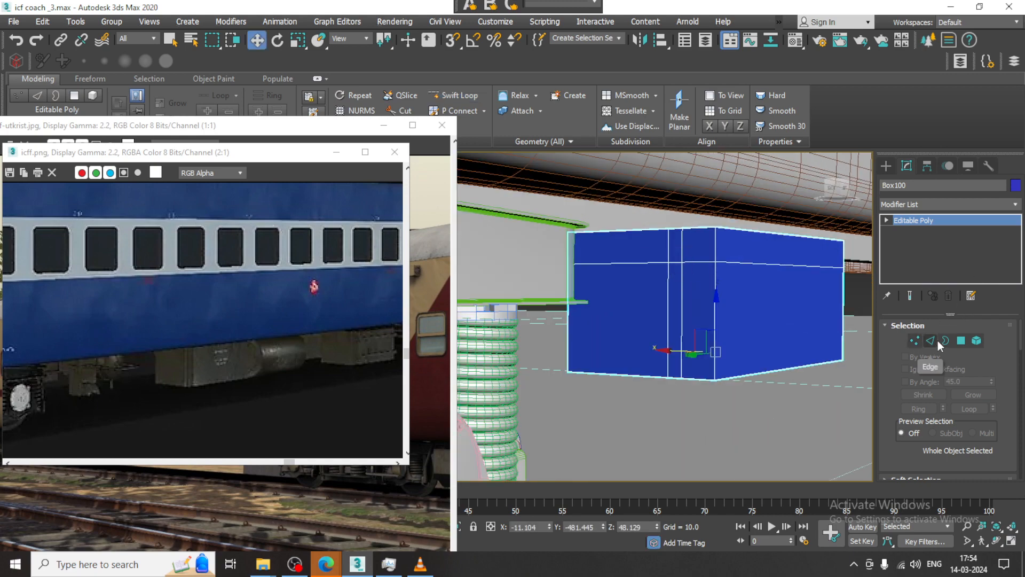
# Extrude the two narrow polygons between the vertical loops inward with a height of -1.704 to form a groove
pyautogui.click(965, 341)
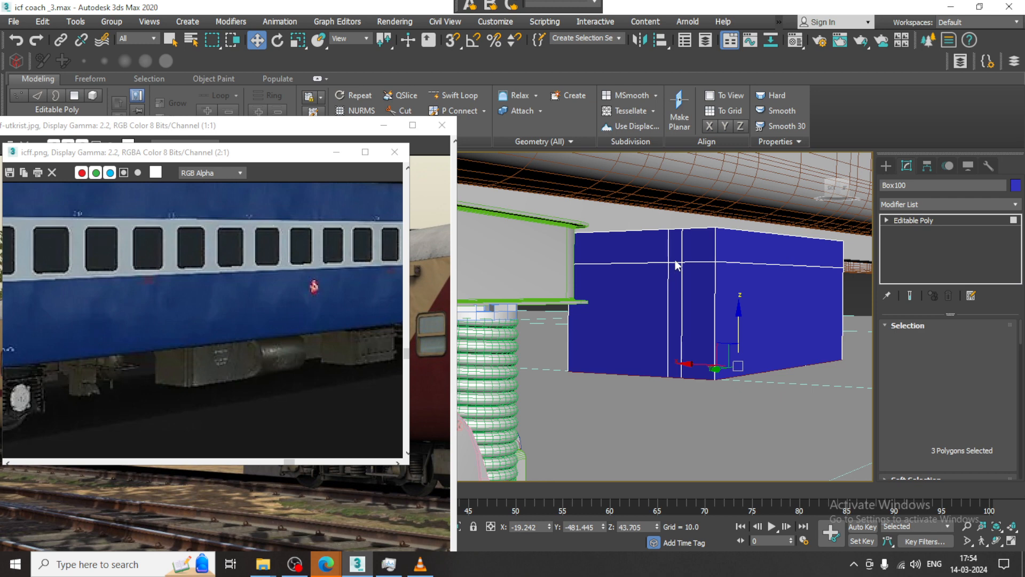
pyautogui.press('2')
pyautogui.click(674, 259)
pyautogui.click(673, 262)
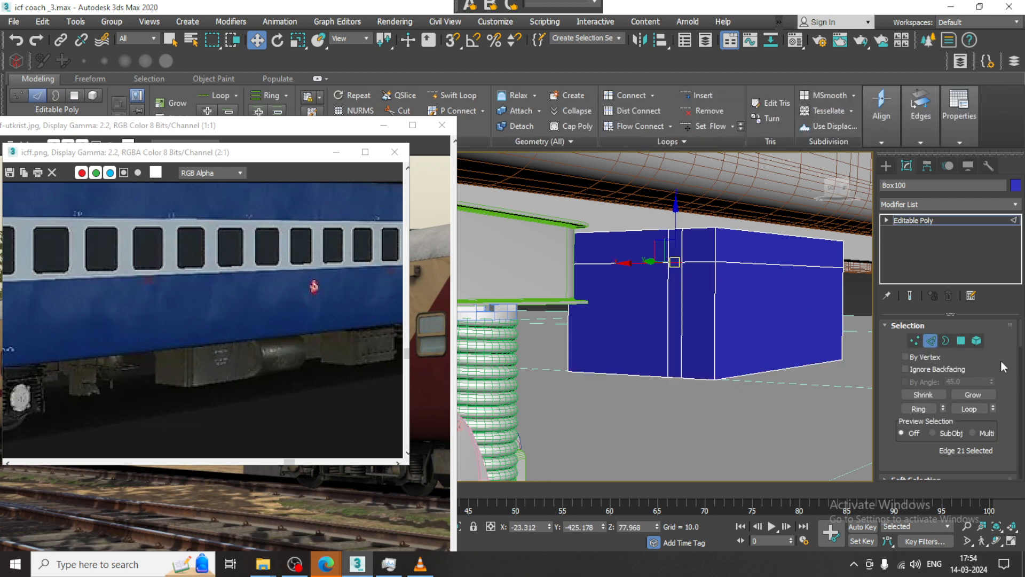
pyautogui.moveTo(1001, 361); pyautogui.dragTo(992, 213)
pyautogui.scroll(3, 889, 364)
pyautogui.click(961, 340)
pyautogui.keyDown('alt'); pyautogui.moveTo(844, 406); pyautogui.dragTo(815, 412, button='middle'); pyautogui.keyUp('alt')
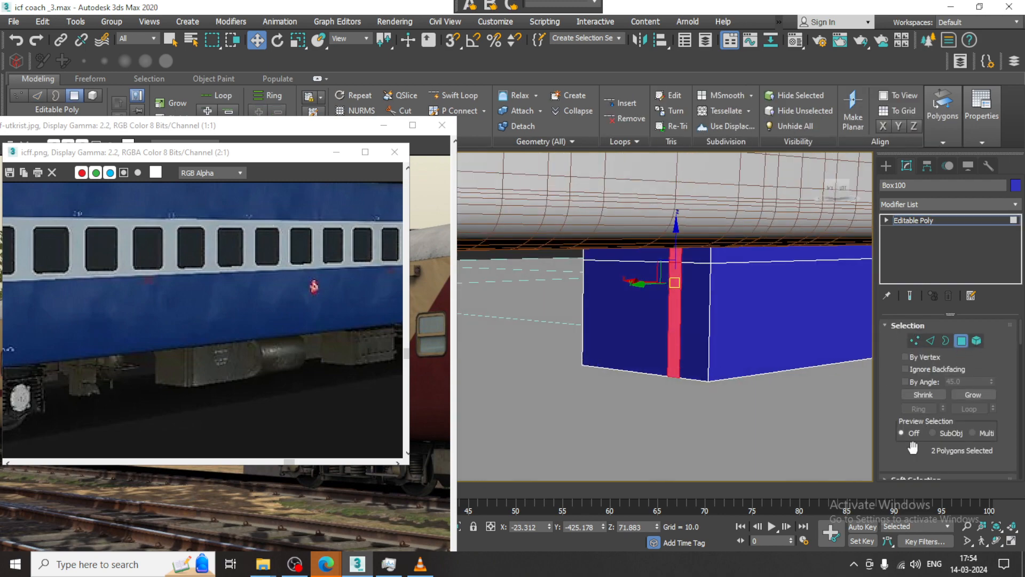
pyautogui.scroll(-3, 913, 447)
pyautogui.click(943, 401)
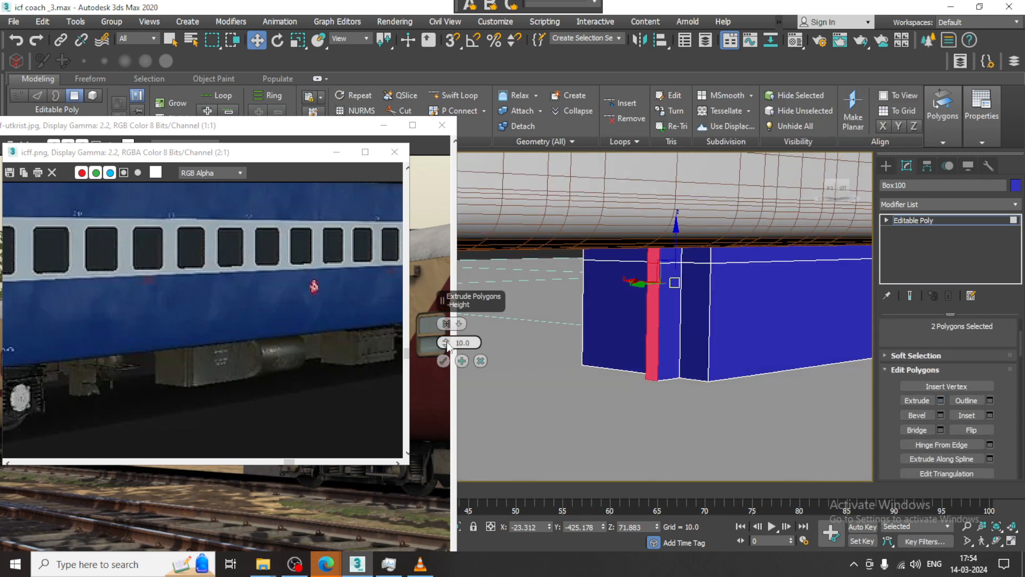
pyautogui.click(460, 325)
pyautogui.click(501, 350)
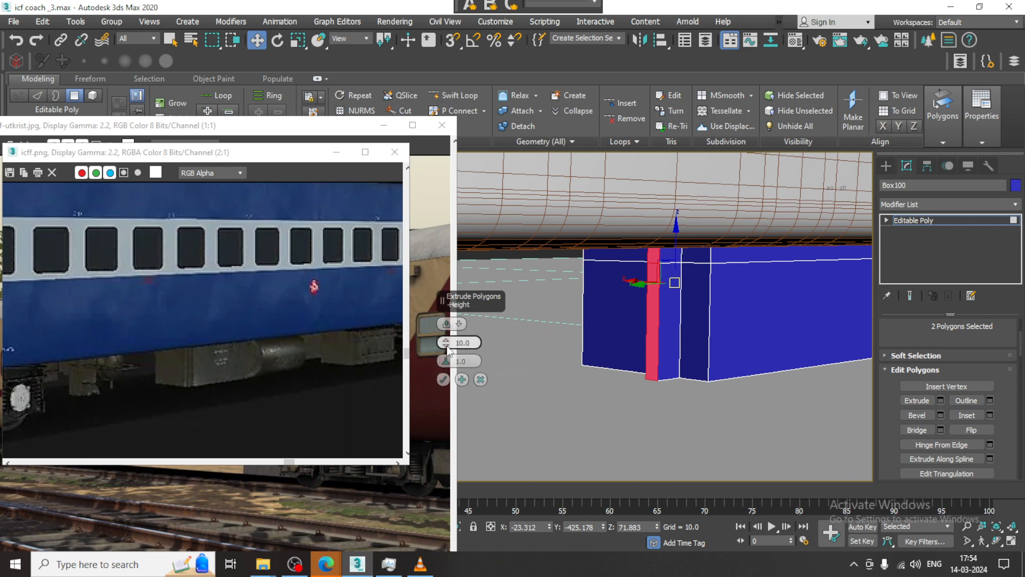
pyautogui.moveTo(446, 343); pyautogui.dragTo(463, 399)
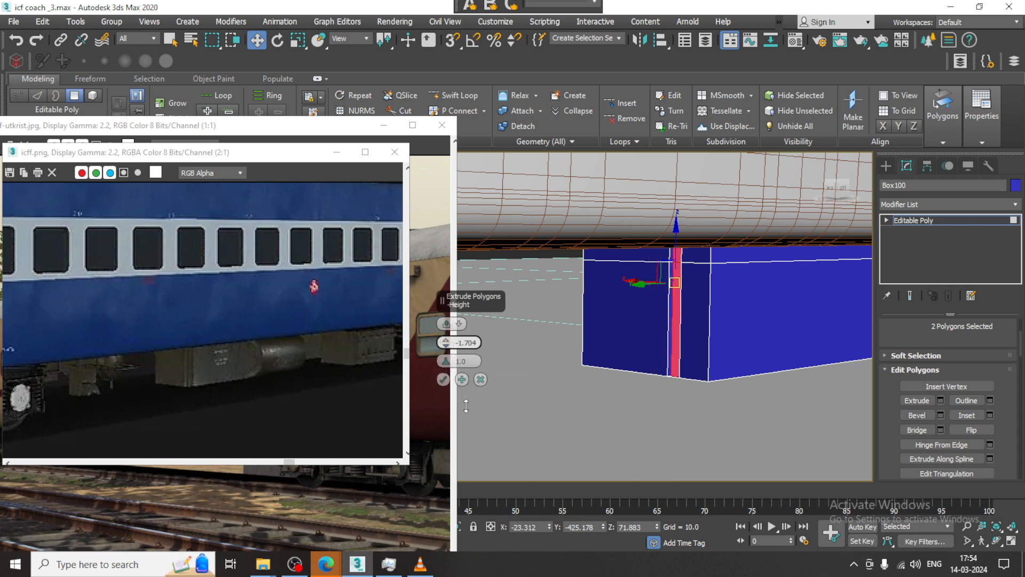
pyautogui.click(443, 379)
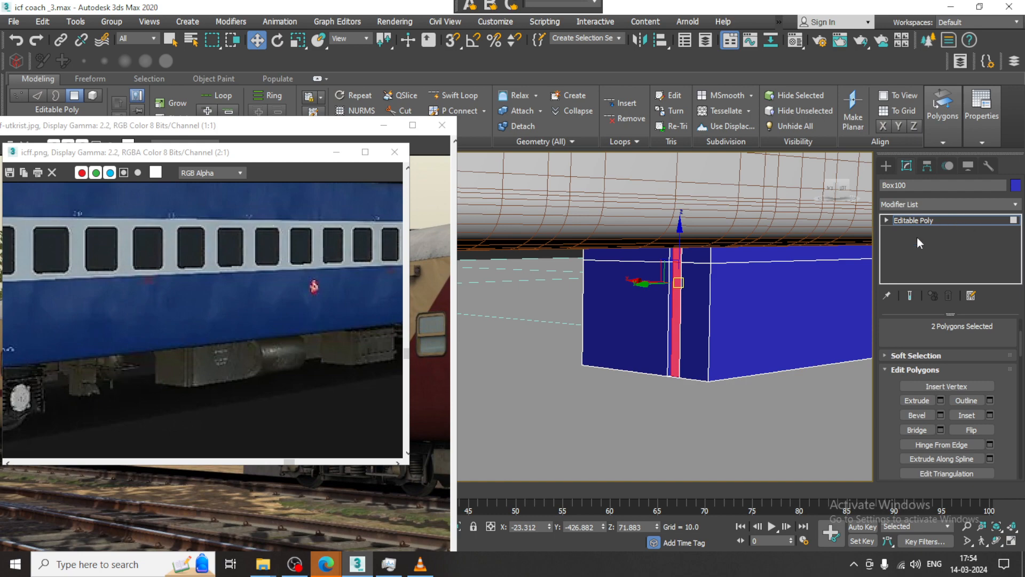
pyautogui.click(915, 220)
# Move the grooved underframe box along the coach towards the bogie, to about Y -426.4
pyautogui.scroll(-5, 678, 299)
pyautogui.keyDown('alt'); pyautogui.moveTo(674, 299); pyautogui.dragTo(593, 306, button='middle'); pyautogui.keyUp('alt')
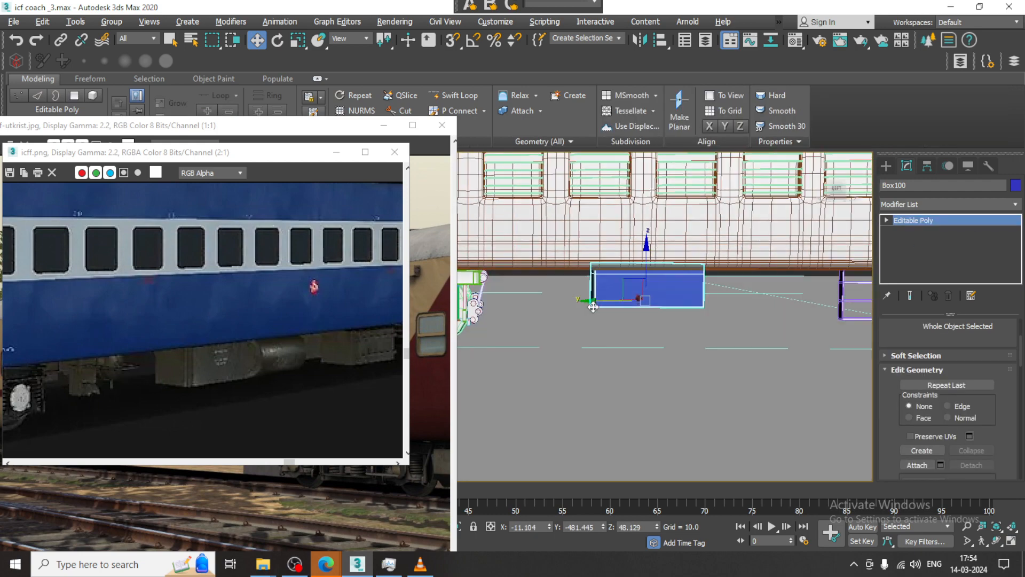
pyautogui.moveTo(604, 301); pyautogui.dragTo(554, 298)
pyautogui.keyDown('alt'); pyautogui.moveTo(554, 298); pyautogui.dragTo(580, 304, button='middle'); pyautogui.keyUp('alt')
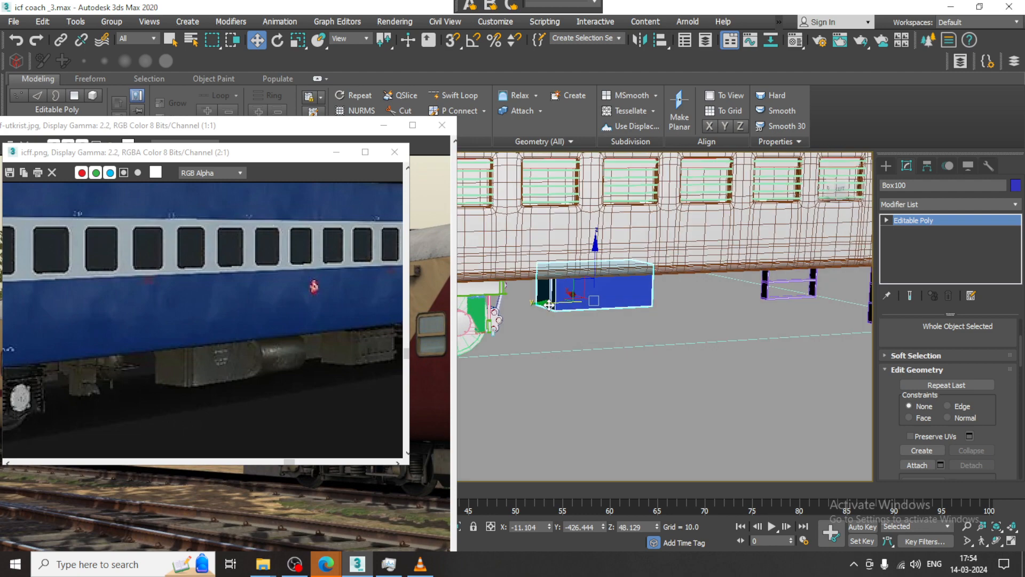
# Try to copy the underframe box along X to the other side of the coach, at about X 91.8
pyautogui.scroll(-2, 319, 358)
pyautogui.scroll(-8, 673, 335)
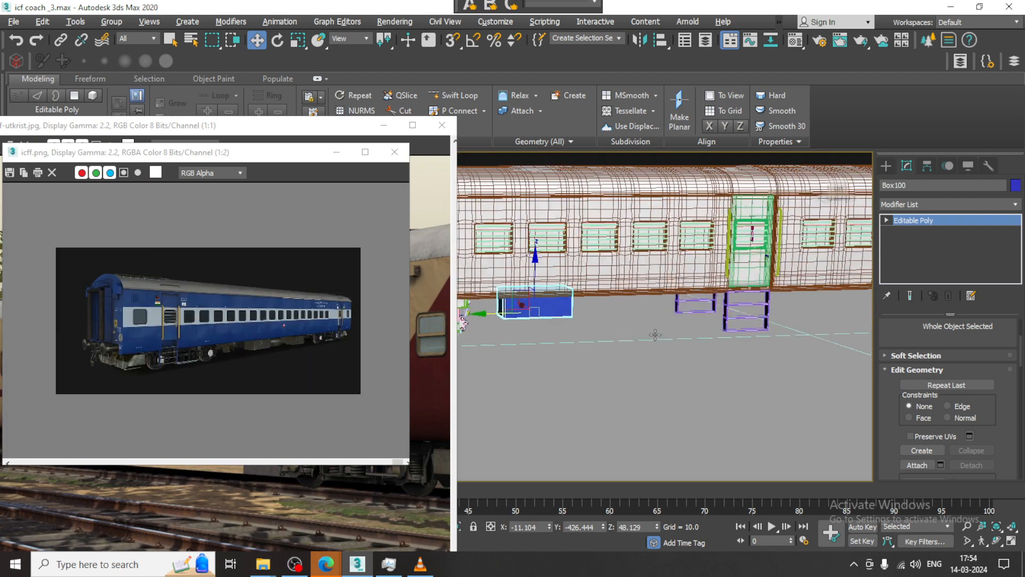
pyautogui.scroll(8, 672, 332)
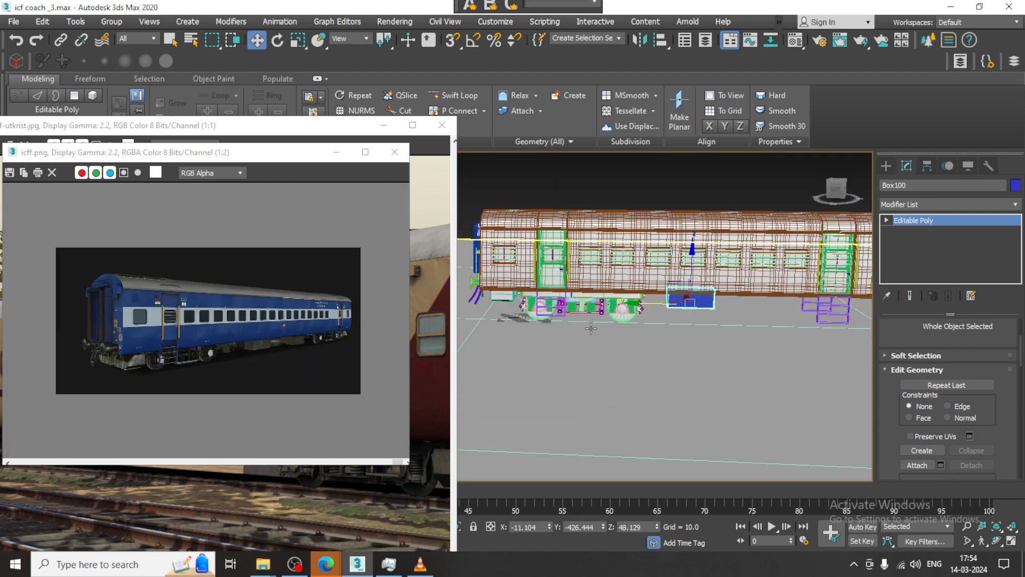
pyautogui.scroll(2, 673, 308)
pyautogui.keyDown('alt'); pyautogui.moveTo(672, 308); pyautogui.dragTo(712, 295, button='middle'); pyautogui.keyUp('alt')
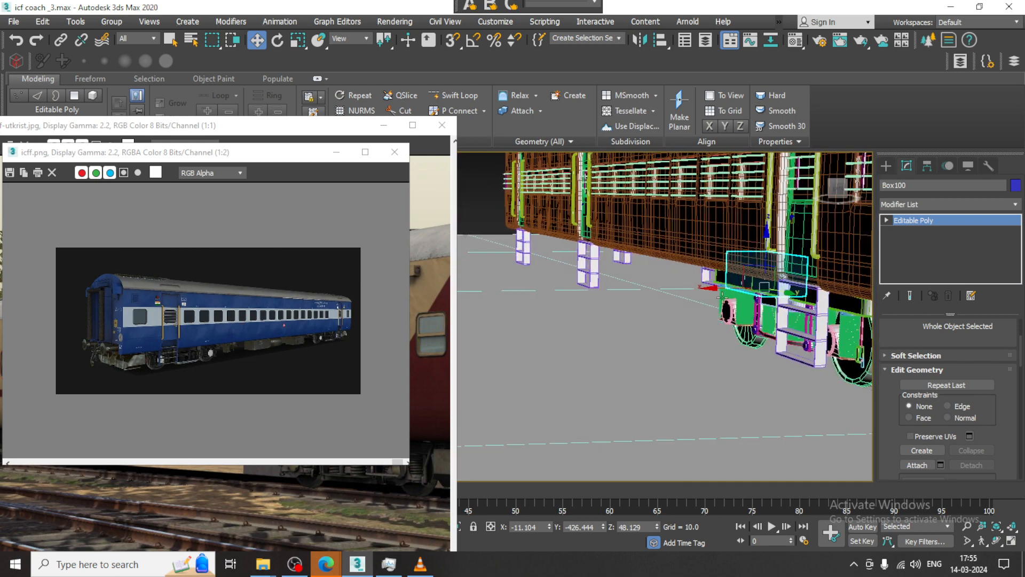
pyautogui.keyDown('shift'); pyautogui.moveTo(712, 288); pyautogui.dragTo(630, 290); pyautogui.keyUp('shift')
pyautogui.click(514, 337)
pyautogui.hotkey('alt', 'w')
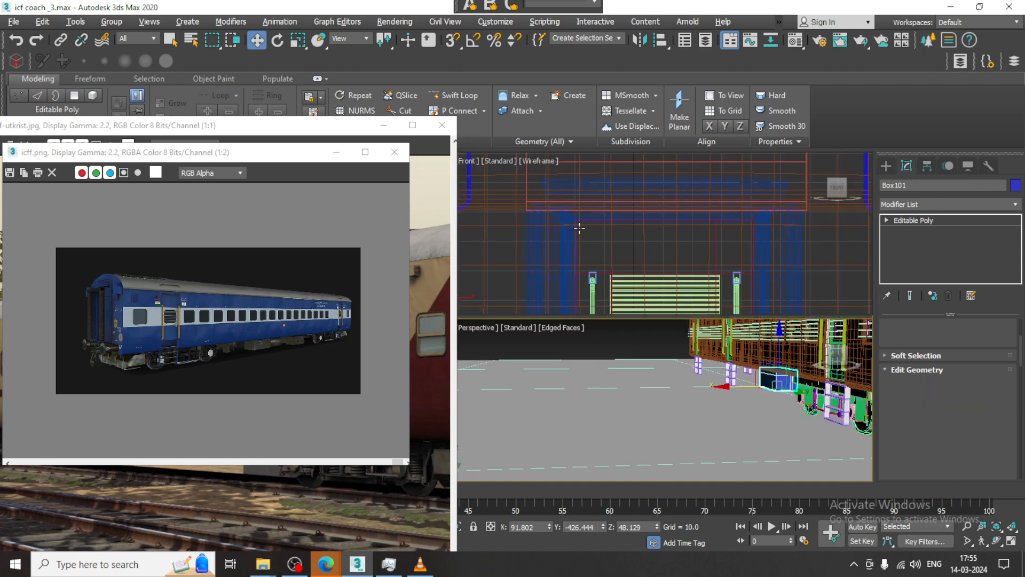
# Undo the last box copy and show the underframe box in a maximised Top view beside the moved reference window
pyautogui.click(105, 131)
pyautogui.rightClick(422, 273)
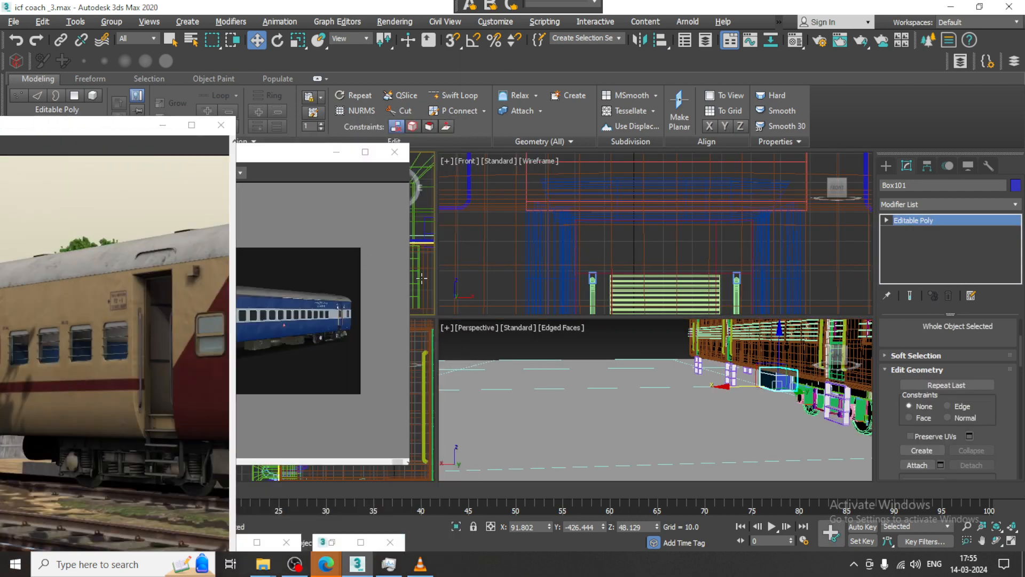
pyautogui.hotkey('alt', 'w')
pyautogui.scroll(-2, 469, 271)
pyautogui.moveTo(470, 270)
pyautogui.mouseDown(button='middle')
pyautogui.moveTo(613, 241)
pyautogui.moveTo(619, 257)
pyautogui.moveTo(612, 259)
pyautogui.moveTo(634, 292)
pyautogui.moveTo(660, 198)
pyautogui.moveTo(631, 293)
pyautogui.moveTo(612, 316)
pyautogui.mouseUp(button='middle')
pyautogui.scroll(-3, 612, 241)
pyautogui.hotkey('ctrl', 'z')
pyautogui.scroll(-1, 634, 288)
pyautogui.scroll(-2, 655, 220)
pyautogui.scroll(4, 611, 316)
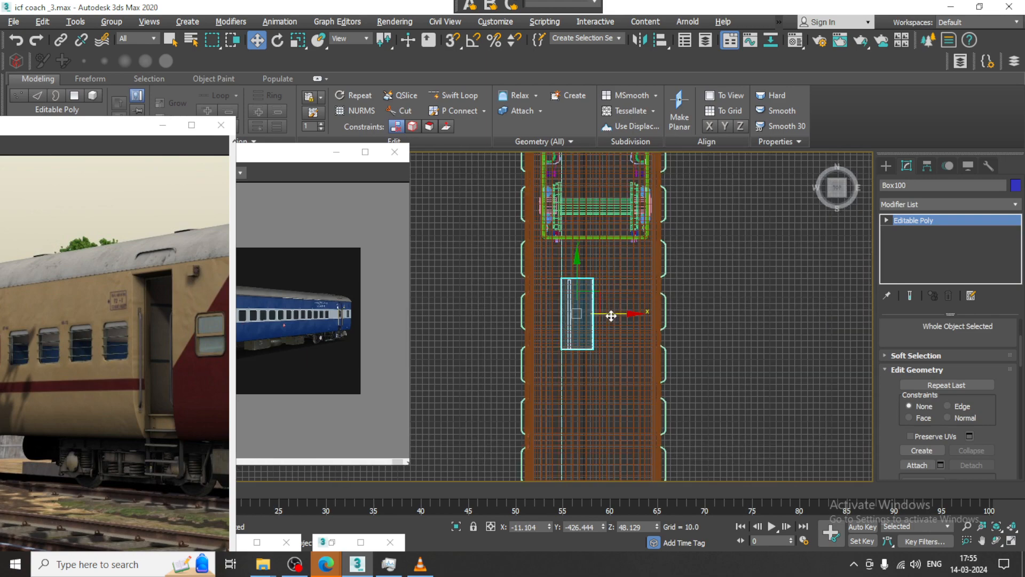
# Mirror the underframe box as a copy and move the copy across the coach's width to about X 65.1
pyautogui.keyDown('shift'); pyautogui.moveTo(618, 312); pyautogui.dragTo(658, 314); pyautogui.keyUp('shift')
pyautogui.click(559, 338)
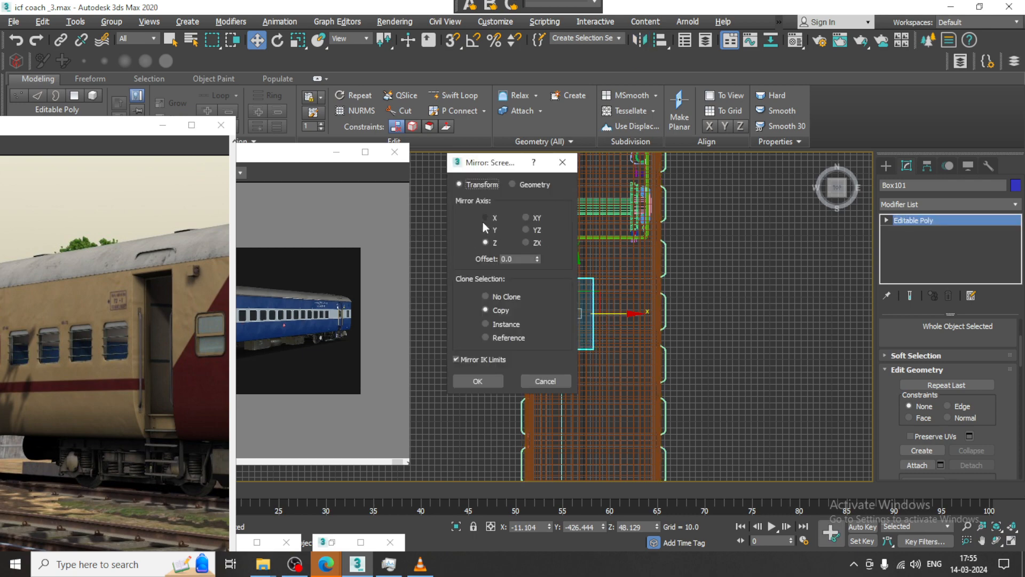
pyautogui.click(482, 380)
pyautogui.moveTo(625, 314); pyautogui.dragTo(665, 313)
# Create an OilTank primitive beside the coach with radius about 19.1, height about 116.1 and cap height about 14
pyautogui.hotkey('alt', 'w')
pyautogui.rightClick(701, 352)
pyautogui.hotkey('alt', 'w')
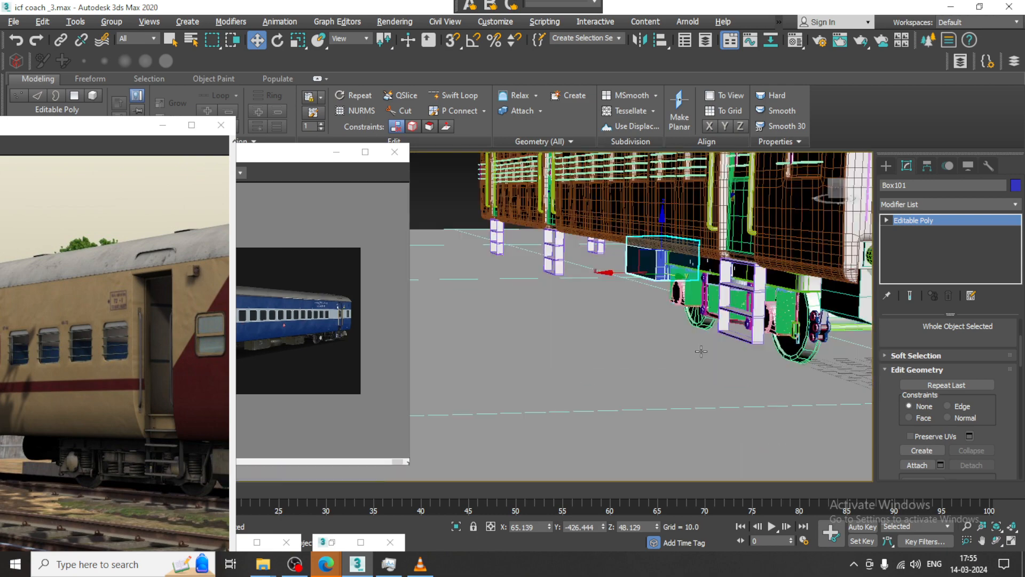
pyautogui.keyDown('alt'); pyautogui.moveTo(702, 351); pyautogui.dragTo(710, 304, button='middle'); pyautogui.keyUp('alt')
pyautogui.click(887, 166)
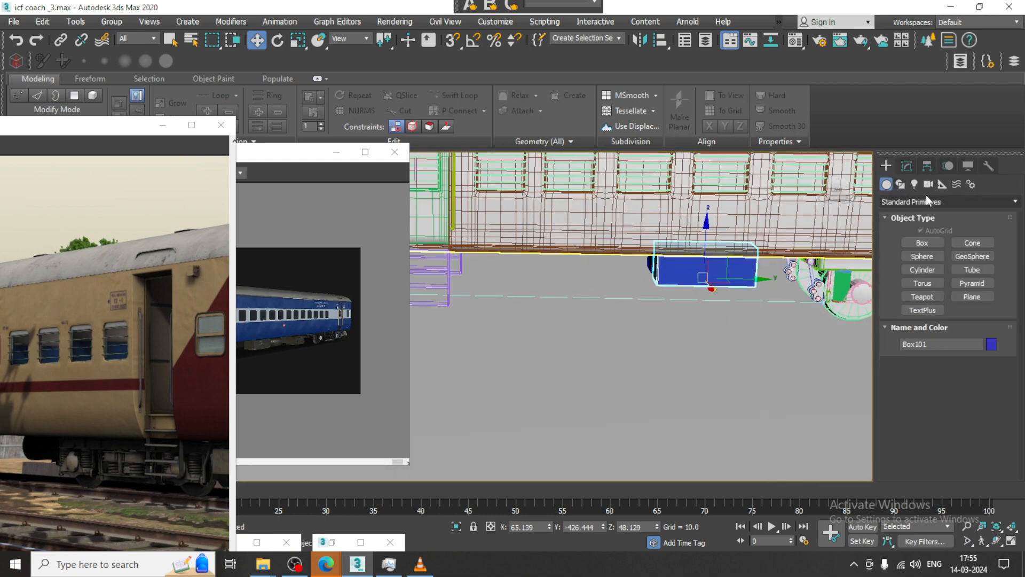
pyautogui.click(927, 201)
pyautogui.click(921, 226)
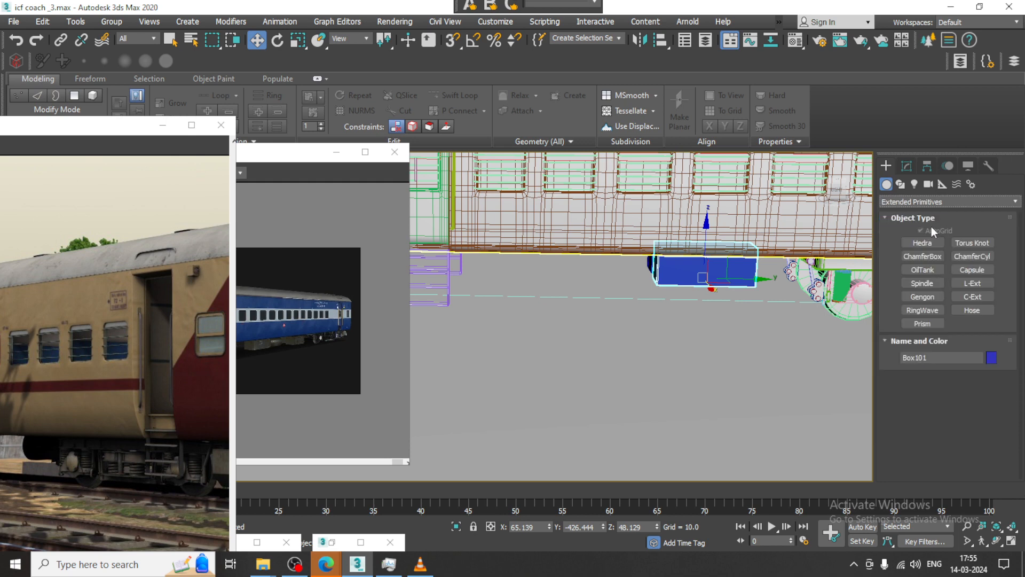
pyautogui.click(970, 270)
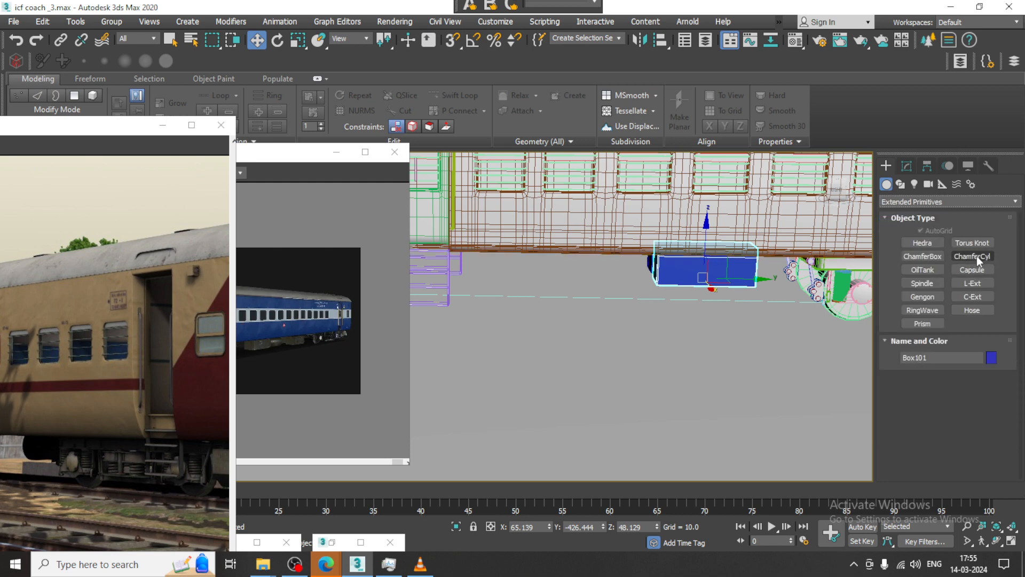
pyautogui.click(923, 270)
pyautogui.moveTo(586, 387); pyautogui.dragTo(591, 391)
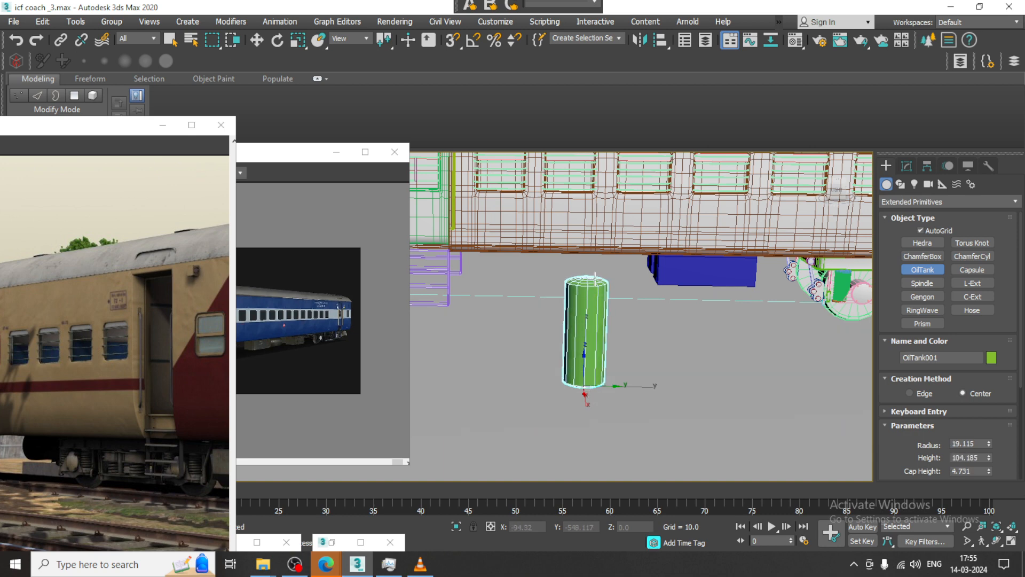
pyautogui.click(582, 301)
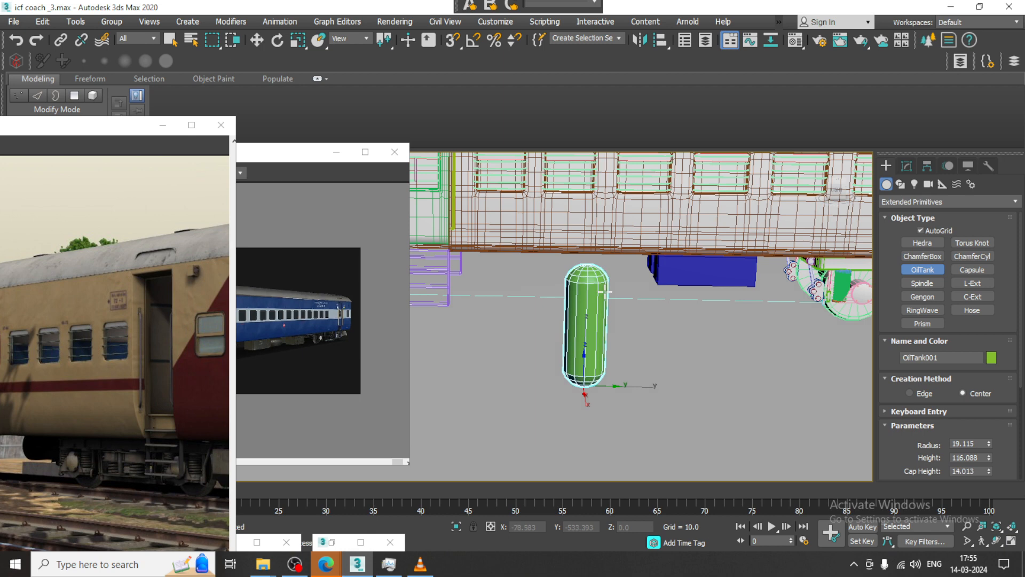
pyautogui.click(589, 302)
# Enable angle snap at 90 degrees and rotate the oil tank to lie lengthwise along the coach
pyautogui.press('w')
pyautogui.scroll(2, 589, 301)
pyautogui.rightClick(472, 44)
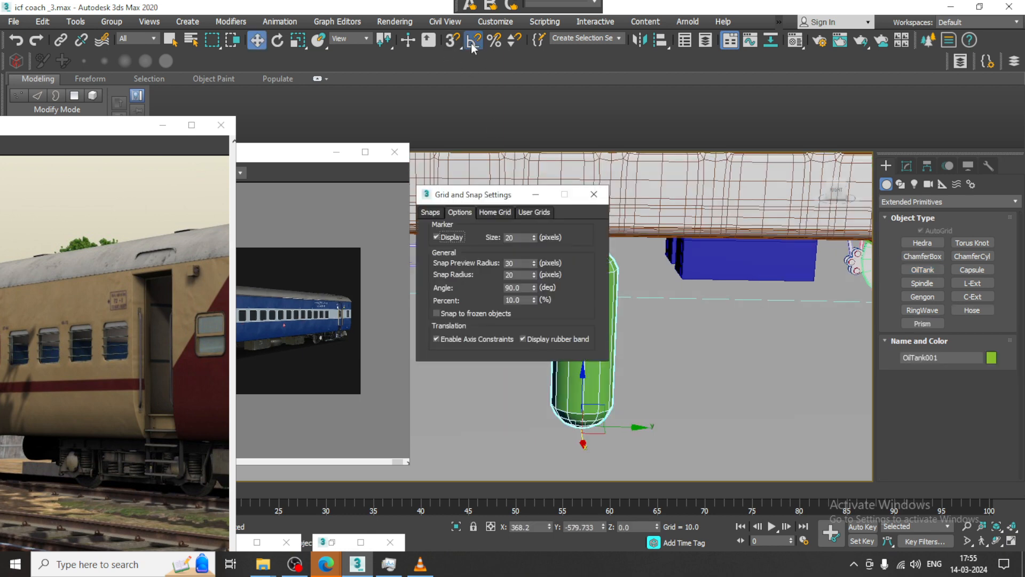
pyautogui.click(595, 197)
pyautogui.press('e')
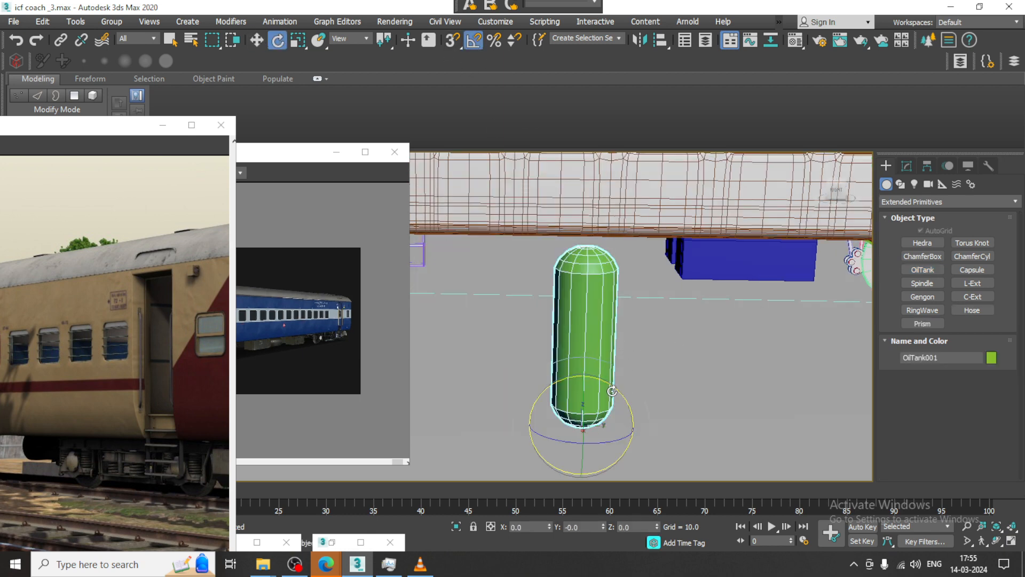
pyautogui.moveTo(618, 402); pyautogui.dragTo(587, 240)
# Move the oil tank under the coach floor beside the door steps, to about X 53.3, Y -720.4, Z 59
pyautogui.press('w')
pyautogui.keyDown('alt'); pyautogui.moveTo(612, 261); pyautogui.dragTo(758, 341, button='middle'); pyautogui.keyUp('alt')
pyautogui.scroll(-5, 783, 322)
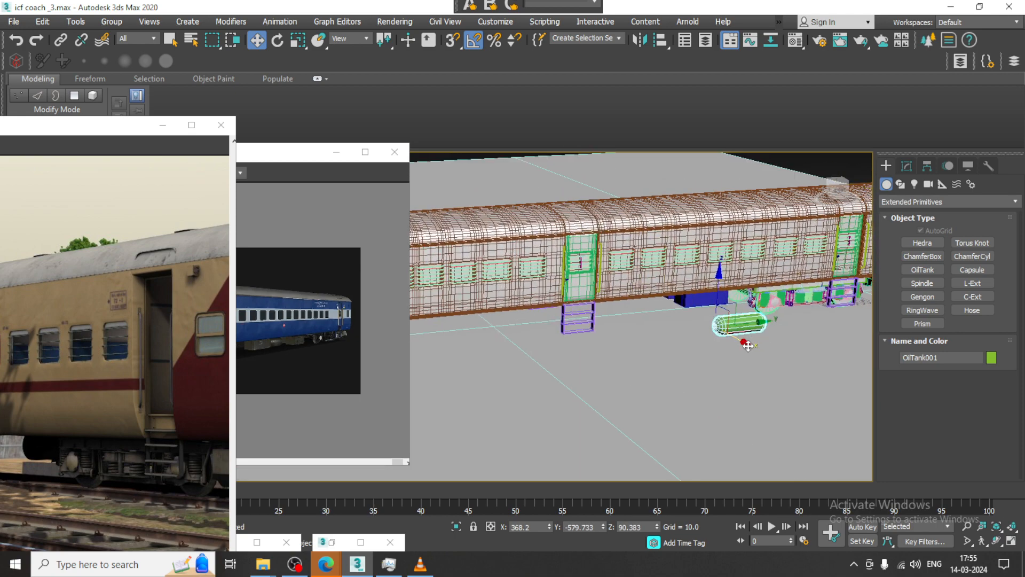
pyautogui.moveTo(747, 345); pyautogui.dragTo(646, 294)
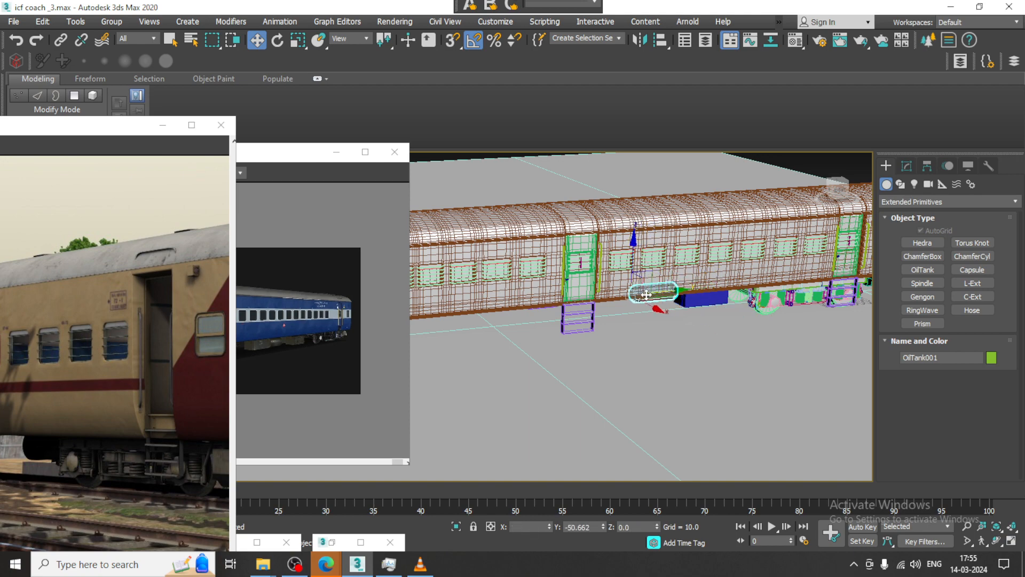
pyautogui.keyDown('alt'); pyautogui.moveTo(646, 294); pyautogui.dragTo(626, 289, button='middle'); pyautogui.keyUp('alt')
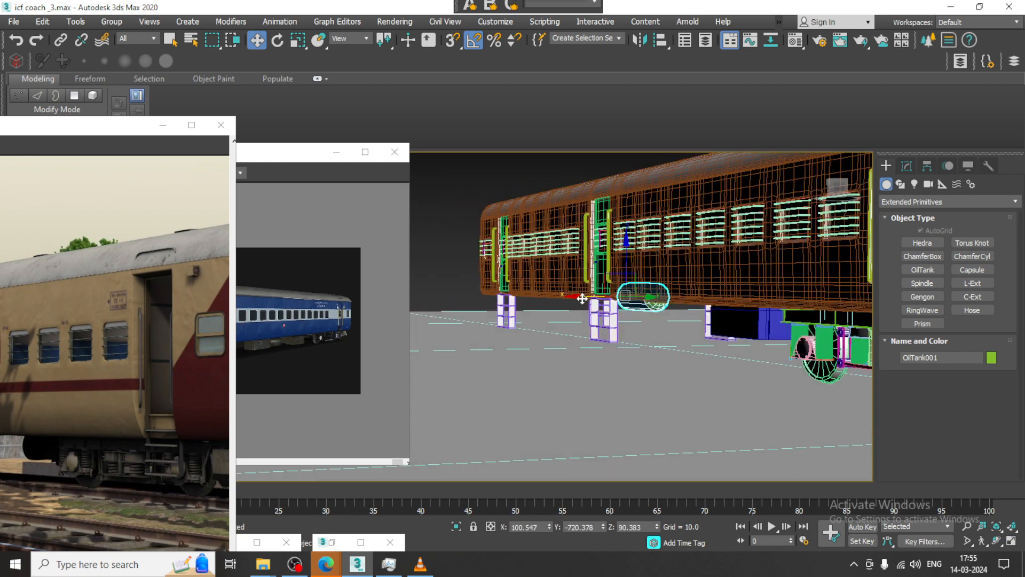
pyautogui.moveTo(581, 299); pyautogui.dragTo(608, 297)
pyautogui.scroll(5, 608, 297)
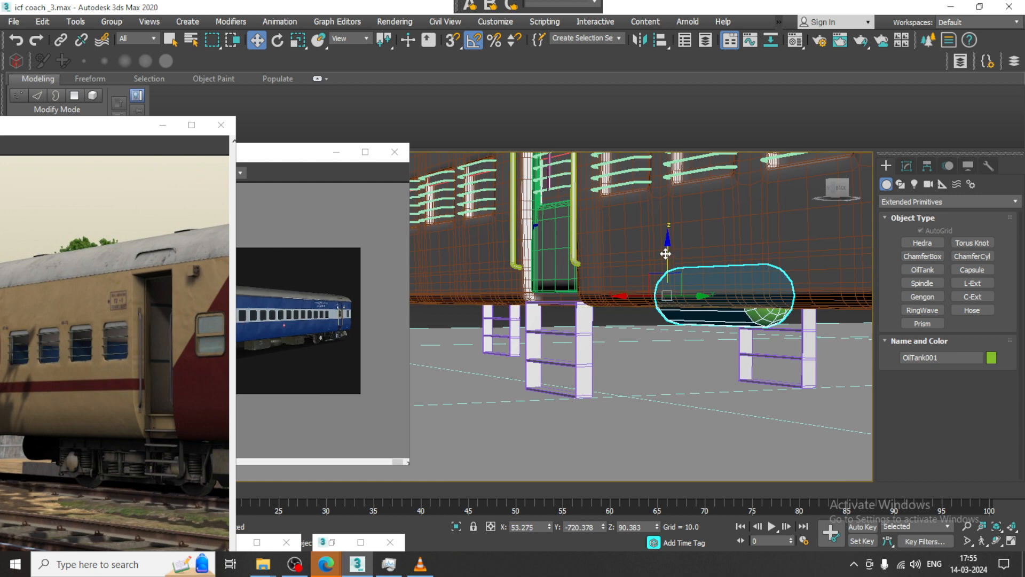
pyautogui.moveTo(665, 254); pyautogui.dragTo(676, 301)
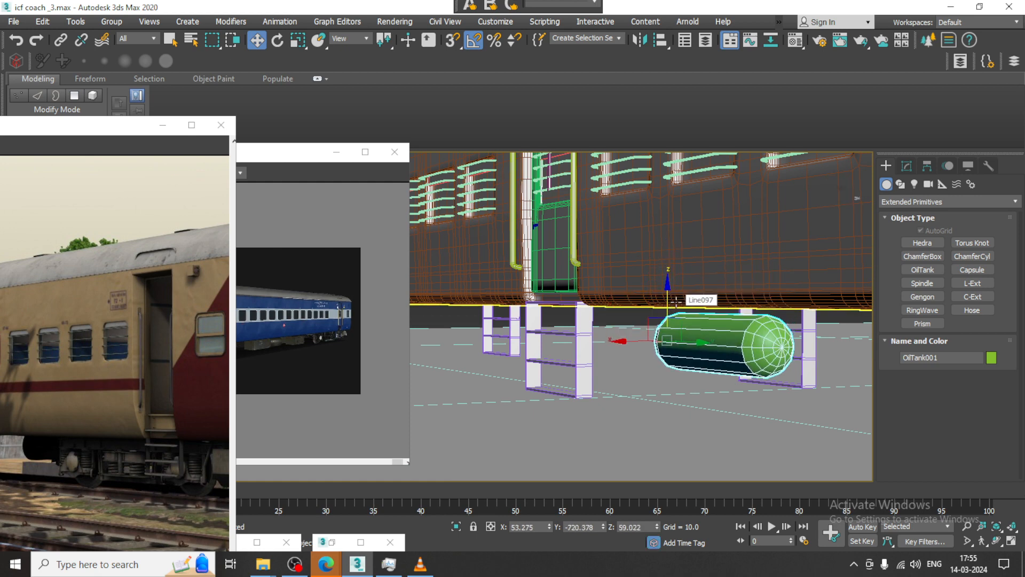
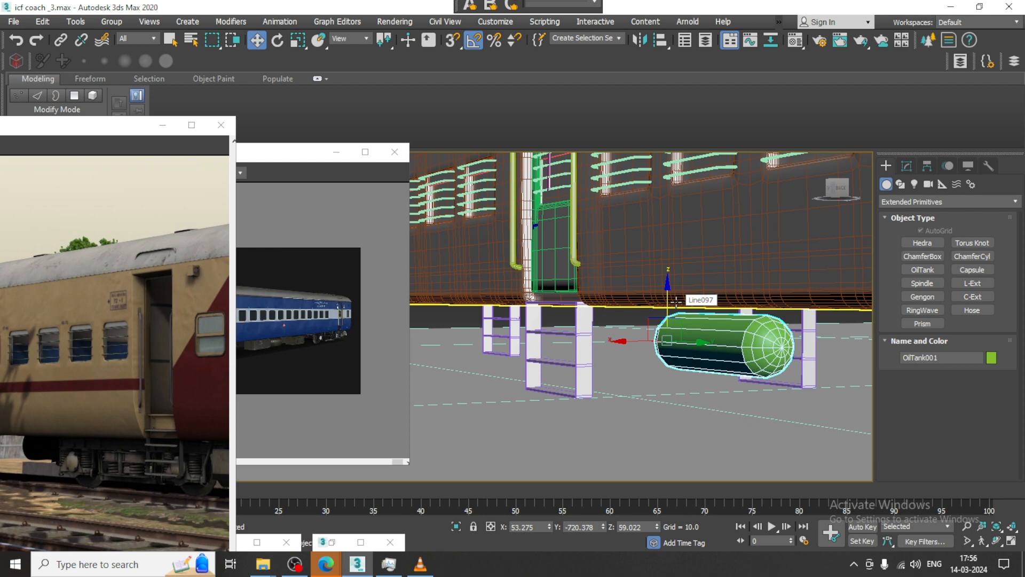
# Set the oil tank's blend to about 4.04 and its sides to 18
pyautogui.click(907, 166)
pyautogui.moveTo(691, 350)
pyautogui.keyDown('alt'); pyautogui.mouseDown(button='middle')
pyautogui.moveTo(660, 347)
pyautogui.moveTo(690, 346)
pyautogui.mouseUp(button='middle'); pyautogui.keyUp('alt')
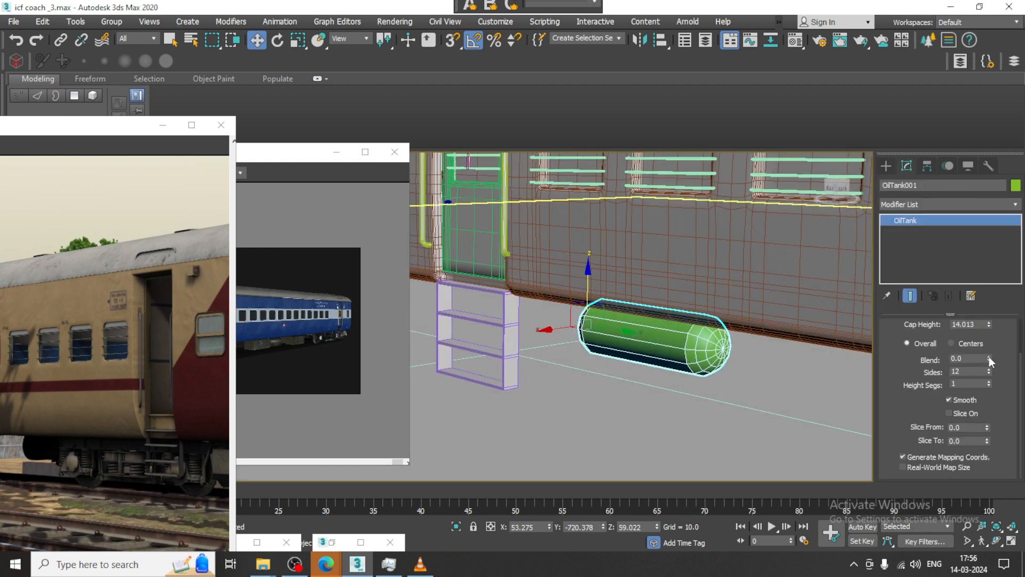
pyautogui.moveTo(989, 357); pyautogui.dragTo(961, 150)
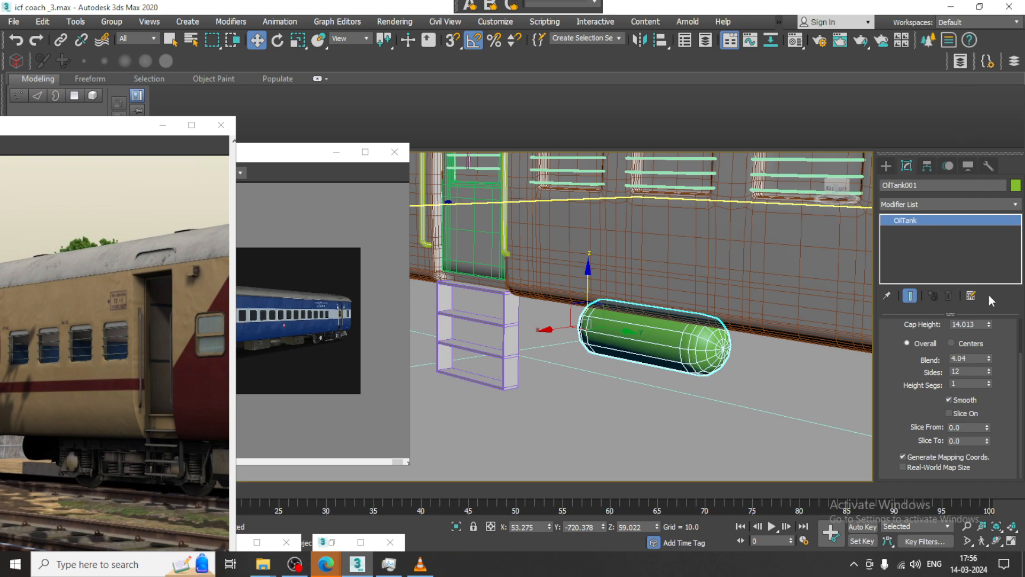
pyautogui.moveTo(987, 373); pyautogui.dragTo(987, 356)
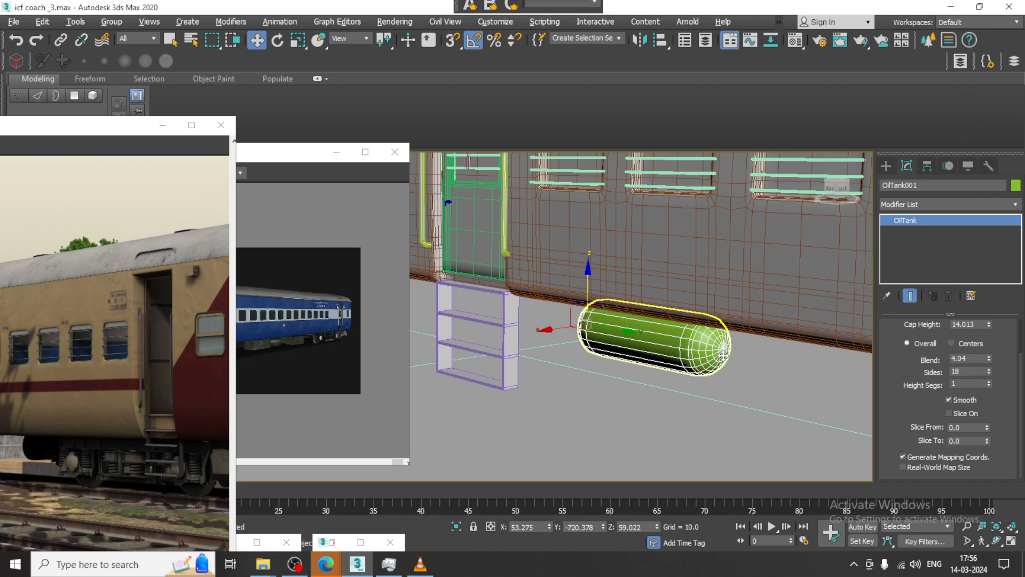
# Move the tank across the coach to about X 10.5 and enlarge it to radius 25.614 and height 163.684
pyautogui.keyDown('alt'); pyautogui.moveTo(689, 341); pyautogui.dragTo(610, 324, button='middle'); pyautogui.keyUp('alt')
pyautogui.moveTo(611, 324); pyautogui.dragTo(669, 328)
pyautogui.keyDown('alt'); pyautogui.moveTo(669, 328); pyautogui.dragTo(689, 326, button='middle'); pyautogui.keyUp('alt')
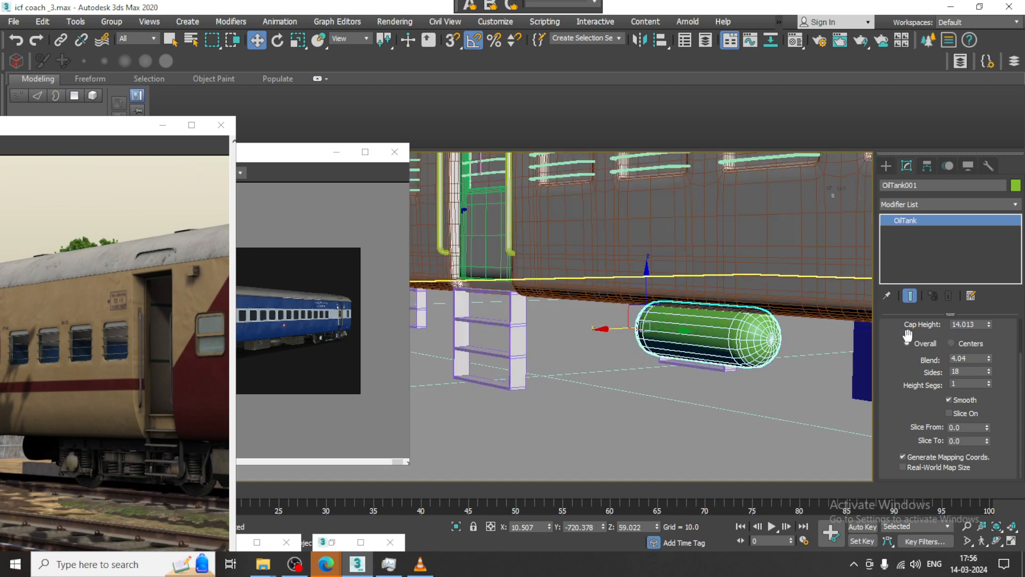
pyautogui.scroll(2, 897, 455)
pyautogui.moveTo(986, 344); pyautogui.dragTo(982, 331)
pyautogui.scroll(-5, 728, 354)
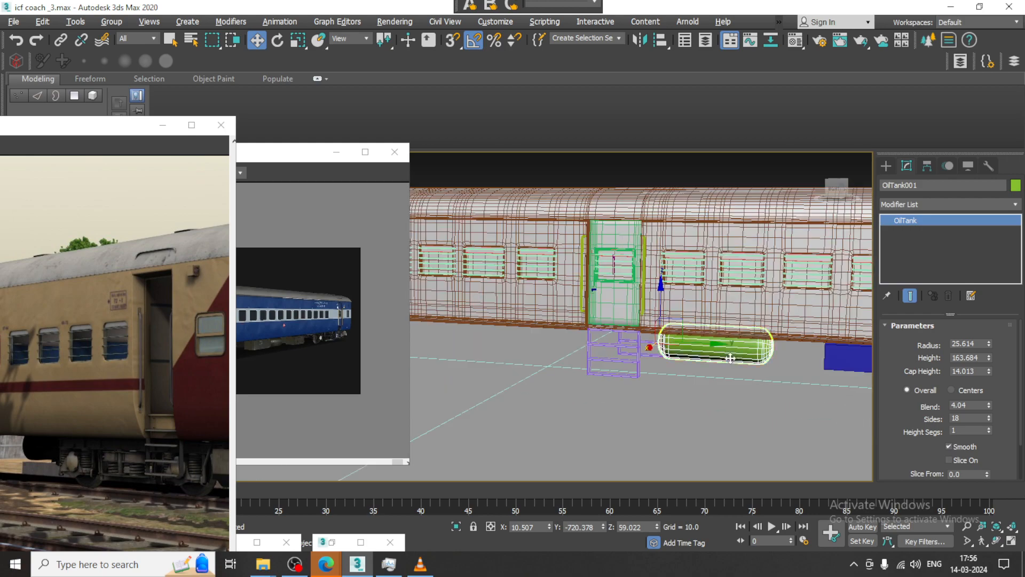
# Shift the enlarged tank across the coach's width to about X 53.5, checking its placement in the Top view
pyautogui.keyDown('alt'); pyautogui.moveTo(699, 350); pyautogui.dragTo(810, 348, button='middle'); pyautogui.keyUp('alt')
pyautogui.scroll(1, 721, 347)
pyautogui.keyDown('alt'); pyautogui.moveTo(721, 347); pyautogui.dragTo(729, 354, button='middle'); pyautogui.keyUp('alt')
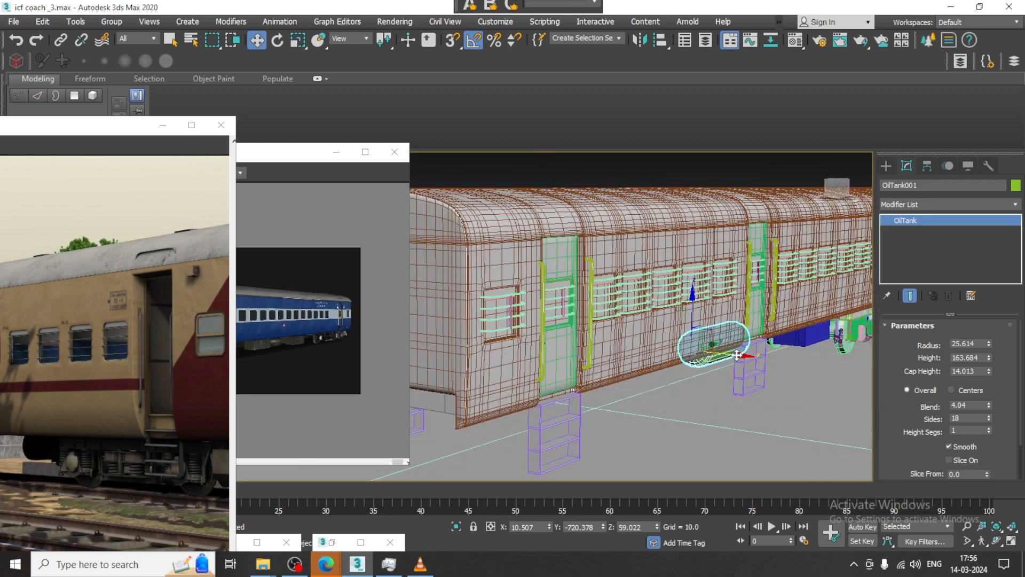
pyautogui.moveTo(737, 355); pyautogui.dragTo(759, 355)
pyautogui.keyDown('alt'); pyautogui.moveTo(759, 356); pyautogui.dragTo(696, 356, button='middle'); pyautogui.keyUp('alt')
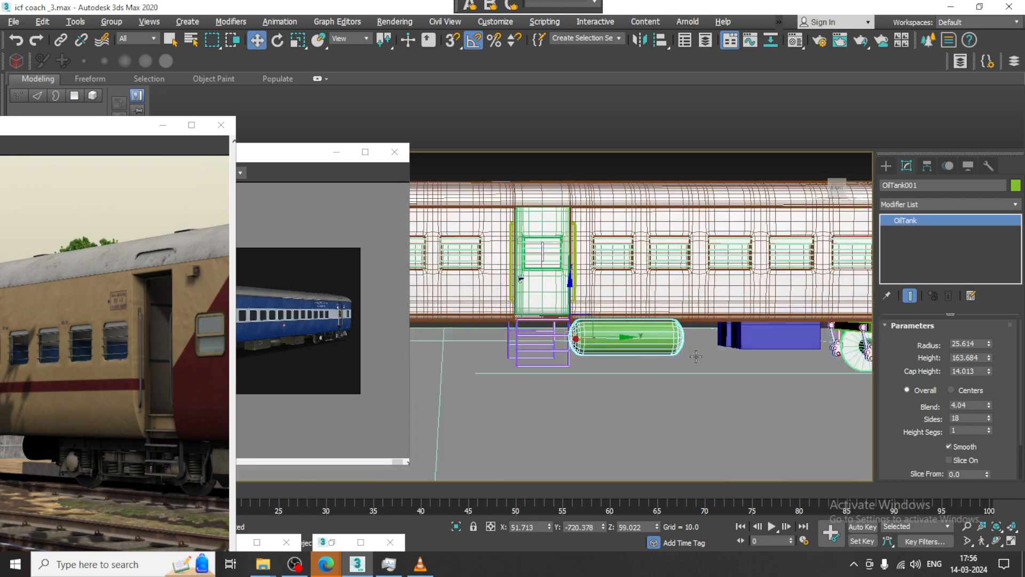
pyautogui.hotkey('alt', 'w')
pyautogui.hotkey('alt', 'w')
pyautogui.moveTo(463, 244); pyautogui.dragTo(552, 284, button='middle')
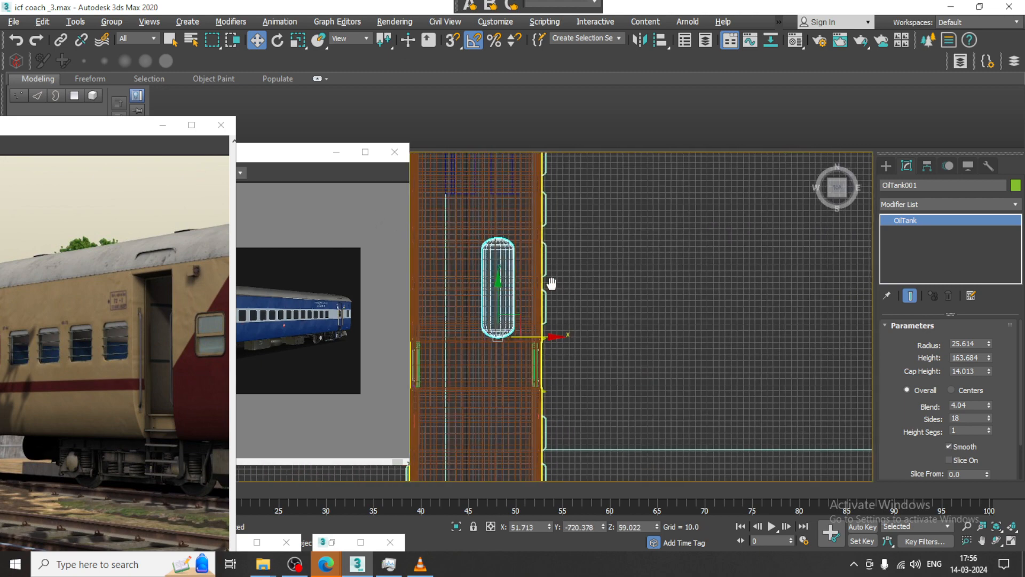
pyautogui.scroll(-3, 551, 284)
pyautogui.moveTo(598, 257); pyautogui.dragTo(620, 347, button='middle')
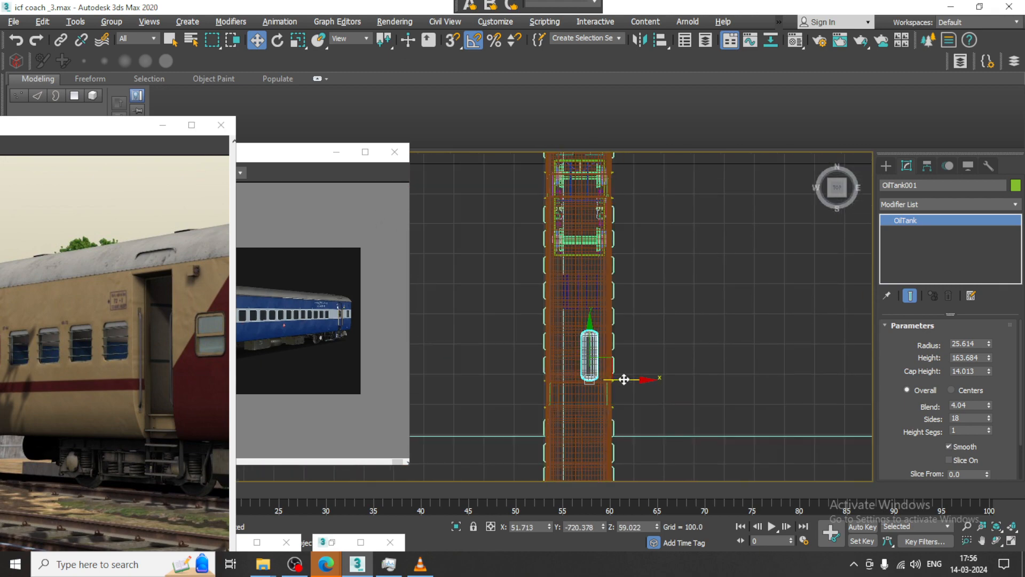
pyautogui.moveTo(624, 379); pyautogui.dragTo(626, 378)
pyautogui.scroll(4, 617, 368)
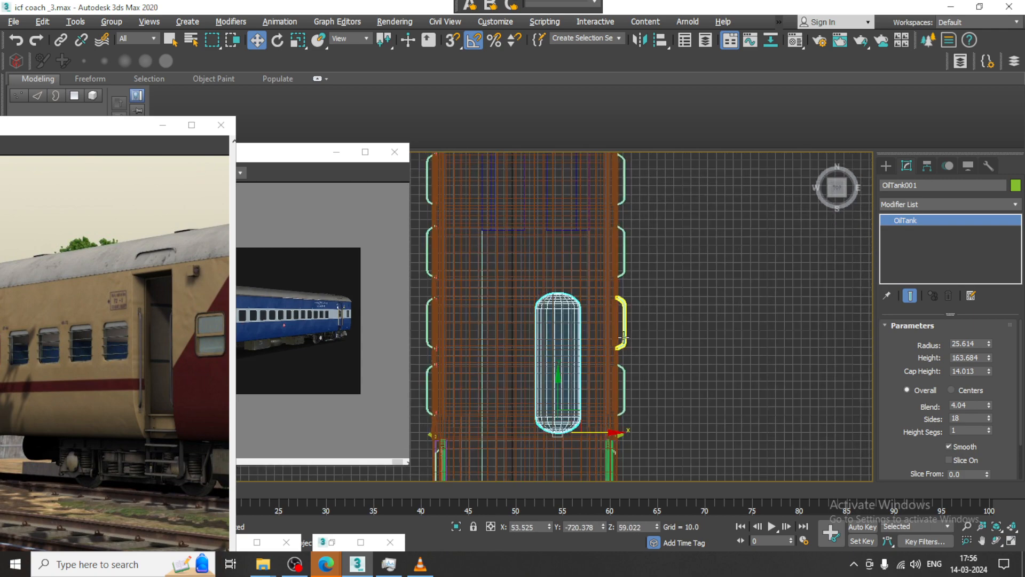
# Draw a pipe spline in the Top view from the tank's end, stepping sideways and running along the coach through the bogie
pyautogui.click(885, 166)
pyautogui.click(902, 183)
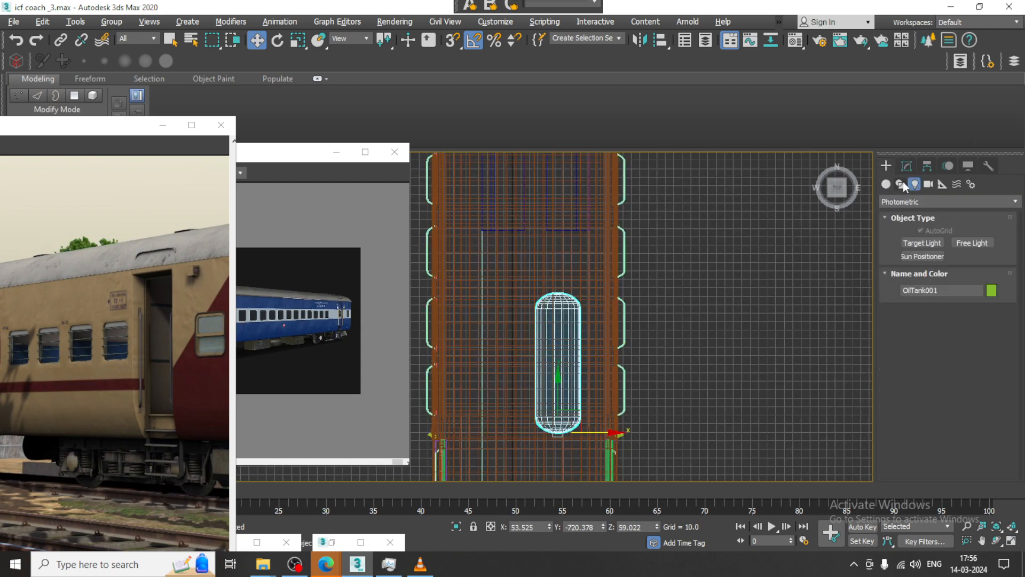
pyautogui.click(919, 250)
pyautogui.scroll(3, 564, 355)
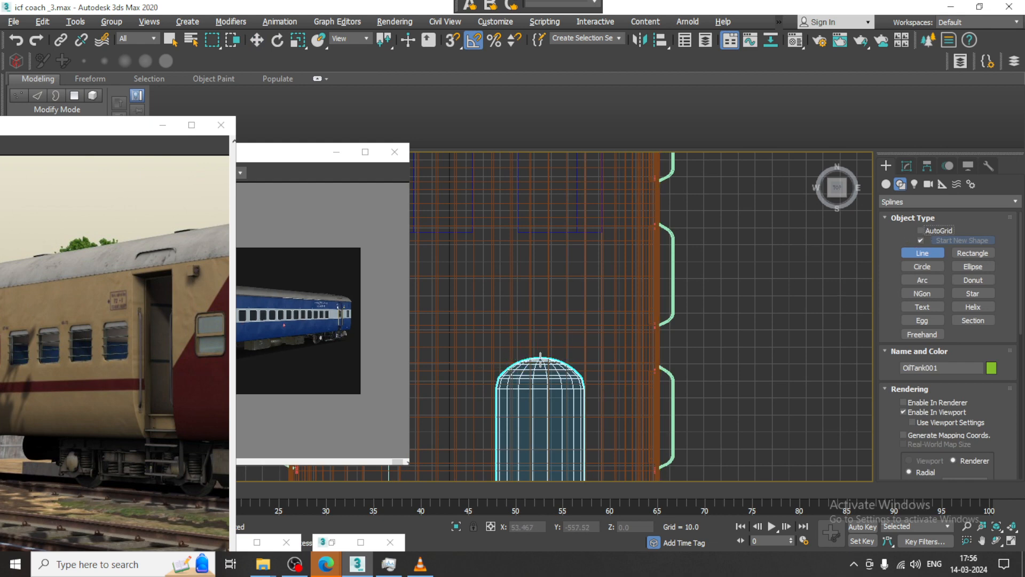
pyautogui.click(540, 356)
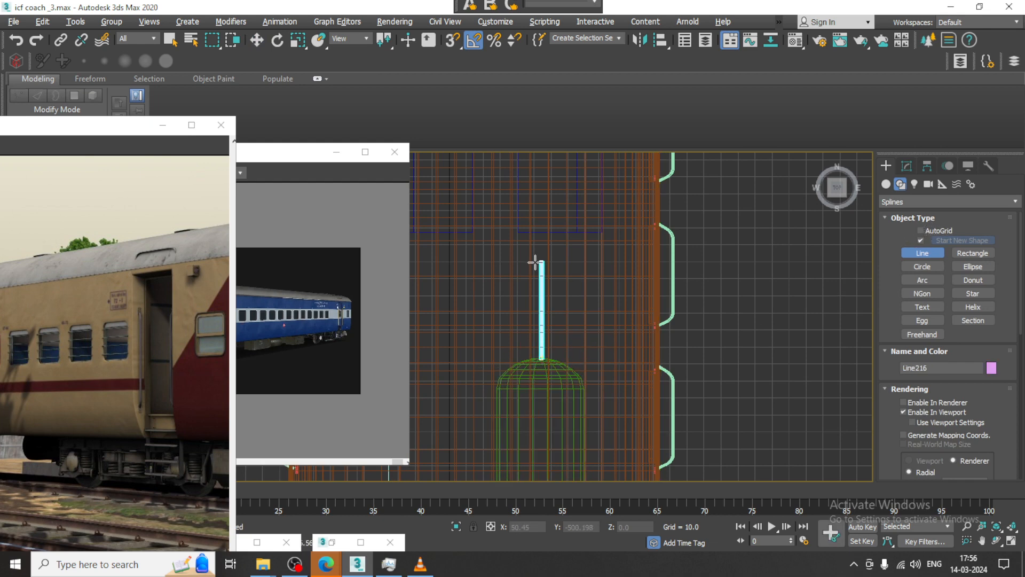
pyautogui.scroll(-4, 508, 248)
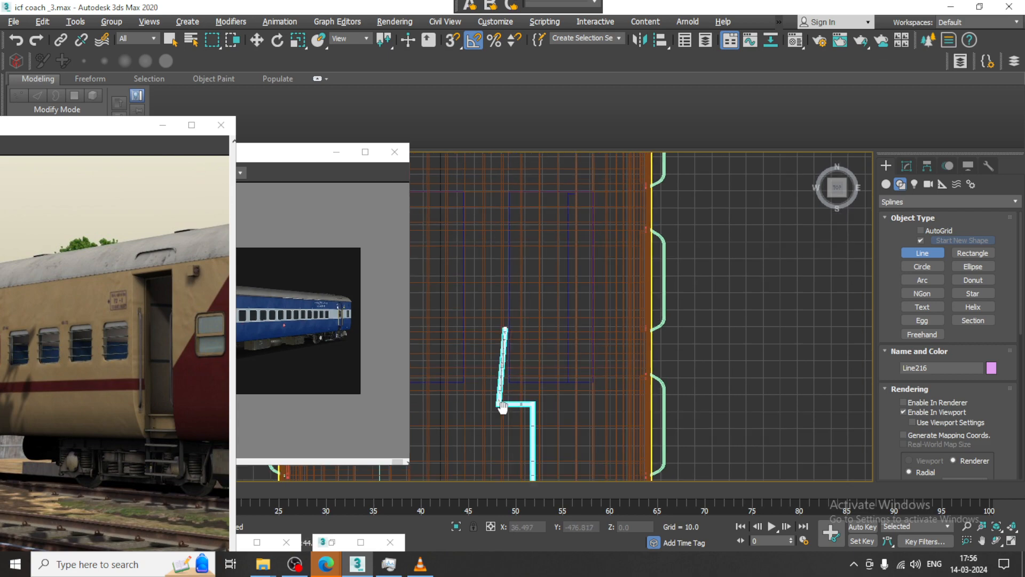
pyautogui.moveTo(479, 287); pyautogui.dragTo(478, 341, button='middle')
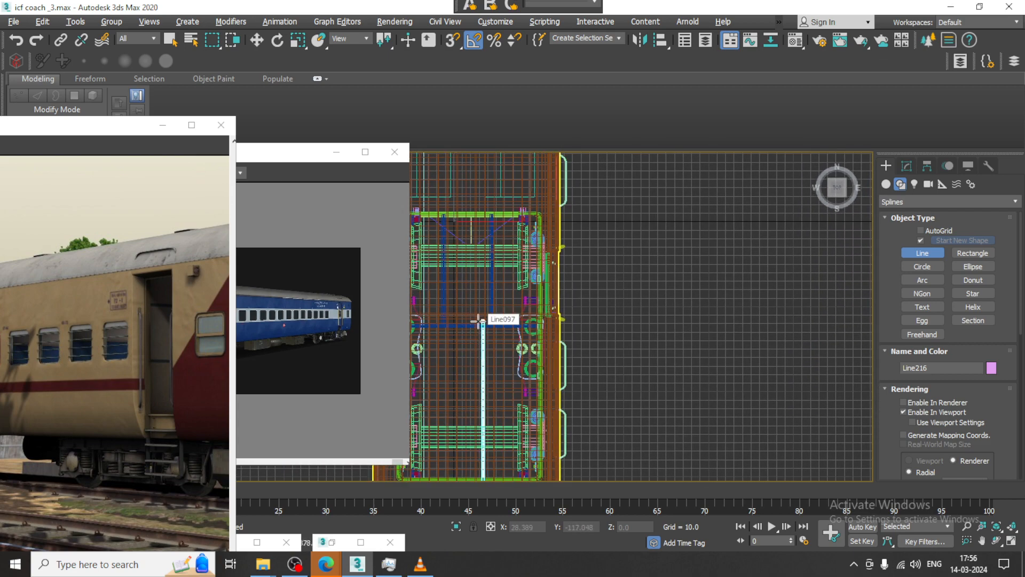
pyautogui.moveTo(469, 255); pyautogui.dragTo(486, 416, button='middle')
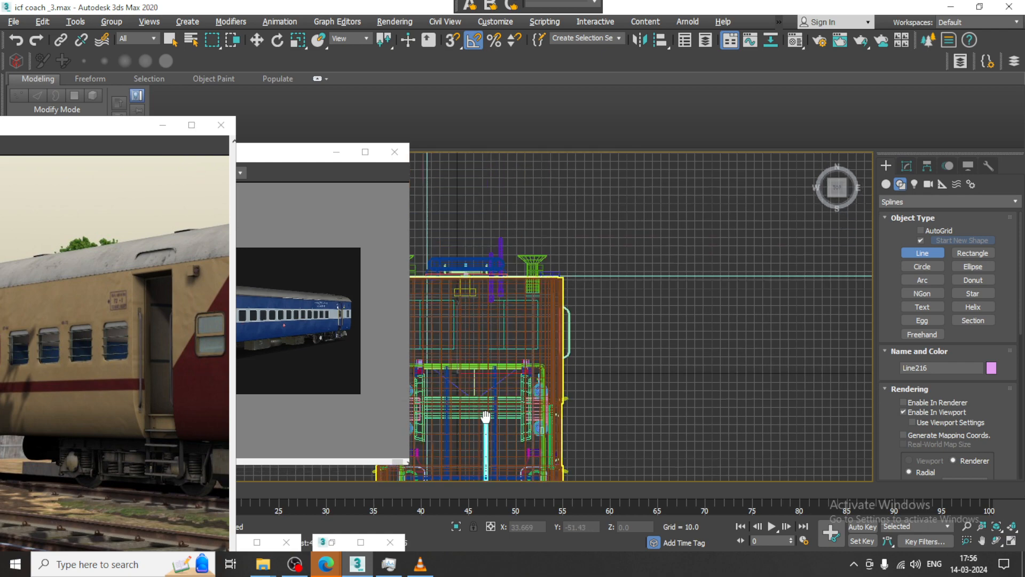
pyautogui.rightClick(481, 448)
# Raise the pipe spline in the perspective view to about Z 59.8 so it meets the tank's end
pyautogui.hotkey('alt', 'w')
pyautogui.middleClick(744, 407)
pyautogui.hotkey('alt', 'w')
pyautogui.keyDown('alt'); pyautogui.moveTo(744, 408); pyautogui.dragTo(615, 441, button='middle'); pyautogui.keyUp('alt')
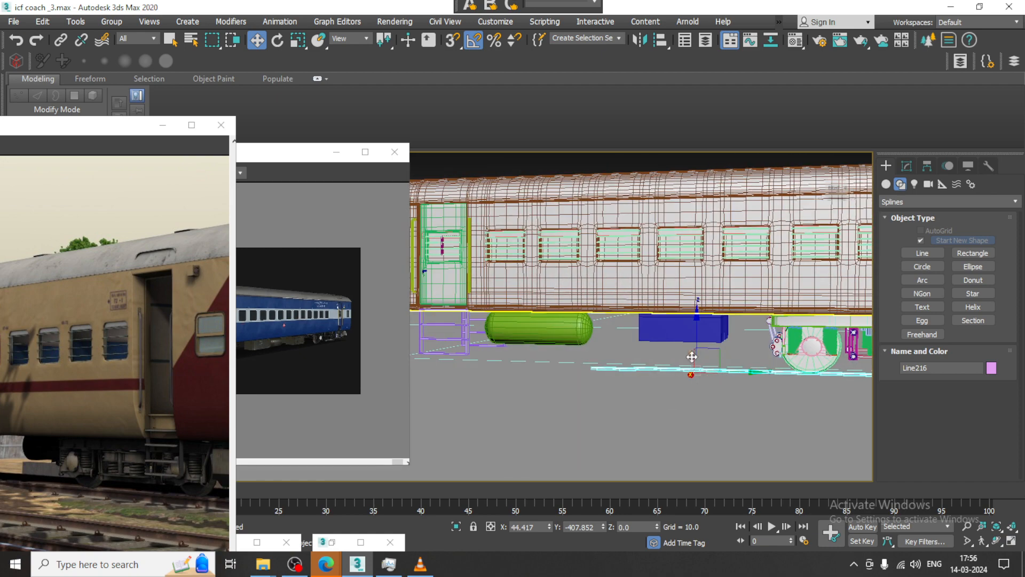
pyautogui.moveTo(692, 352); pyautogui.dragTo(693, 320)
pyautogui.scroll(3, 662, 336)
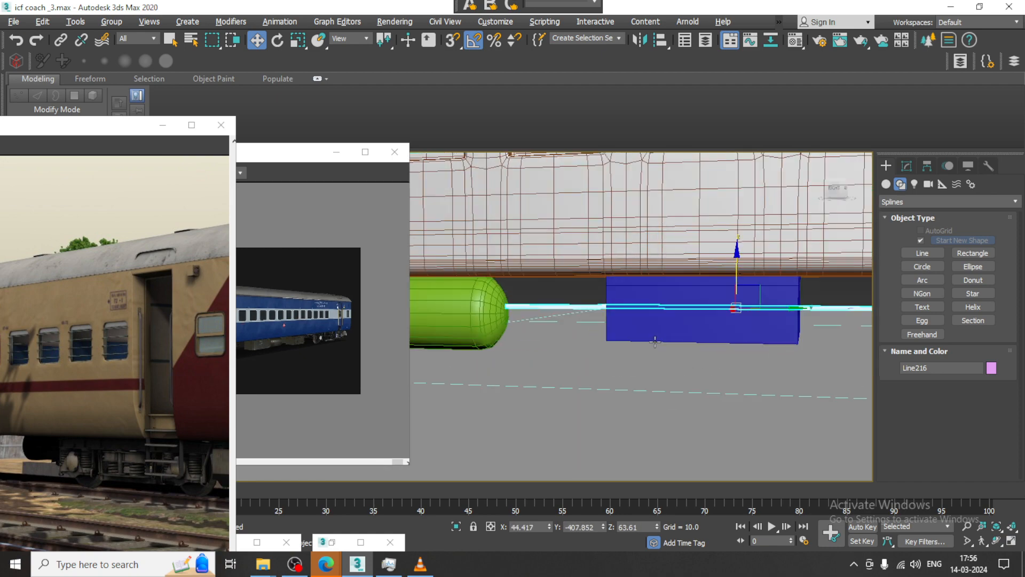
pyautogui.keyDown('alt'); pyautogui.moveTo(656, 342); pyautogui.dragTo(608, 309, button='middle'); pyautogui.keyUp('alt')
pyautogui.scroll(3, 609, 309)
pyautogui.moveTo(839, 264); pyautogui.dragTo(844, 277)
pyautogui.scroll(-4, 841, 278)
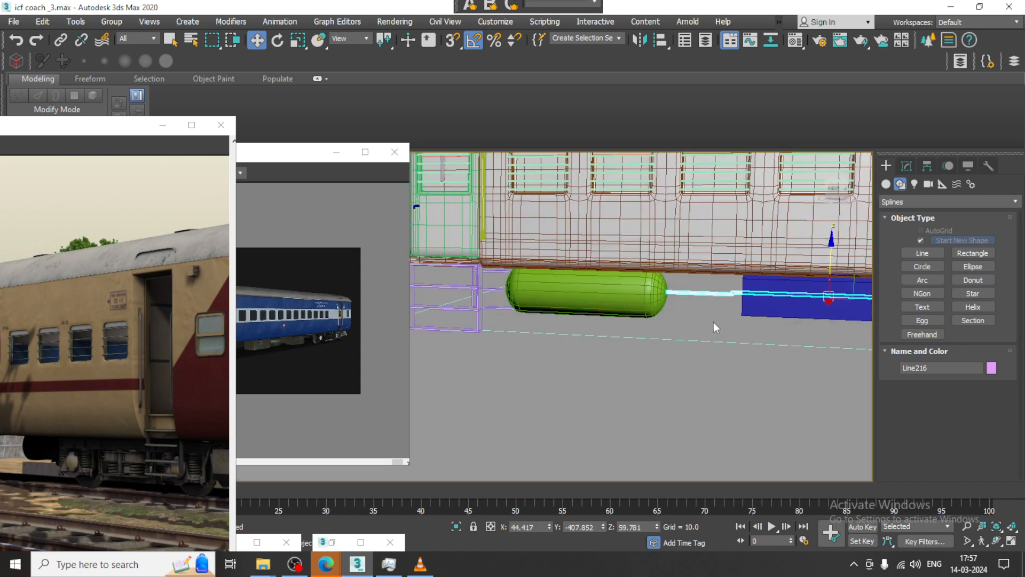
# Refine the pipe spline with a new vertex just before it enters the bogie
pyautogui.moveTo(715, 326)
pyautogui.keyDown('alt'); pyautogui.mouseDown(button='middle')
pyautogui.moveTo(762, 323)
pyautogui.moveTo(769, 302)
pyautogui.moveTo(700, 309)
pyautogui.mouseUp(button='middle'); pyautogui.keyUp('alt')
pyautogui.press('1')
pyautogui.press('F3')
pyautogui.scroll(-5, 698, 304)
pyautogui.press('1')
pyautogui.keyDown('alt'); pyautogui.moveTo(728, 251); pyautogui.dragTo(737, 269, button='middle'); pyautogui.keyUp('alt')
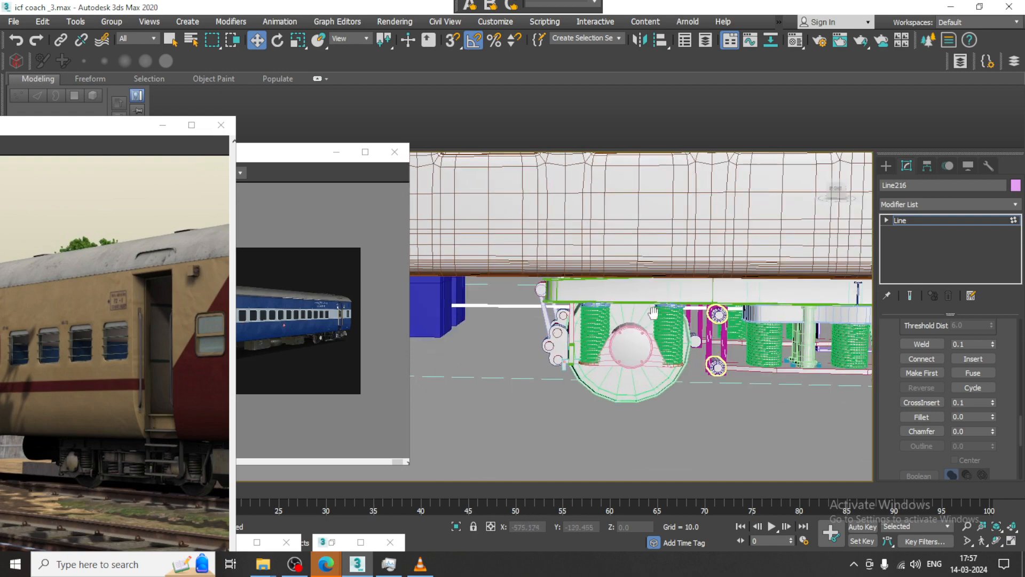
pyautogui.keyDown('alt'); pyautogui.moveTo(571, 327); pyautogui.dragTo(637, 326, button='middle'); pyautogui.keyUp('alt')
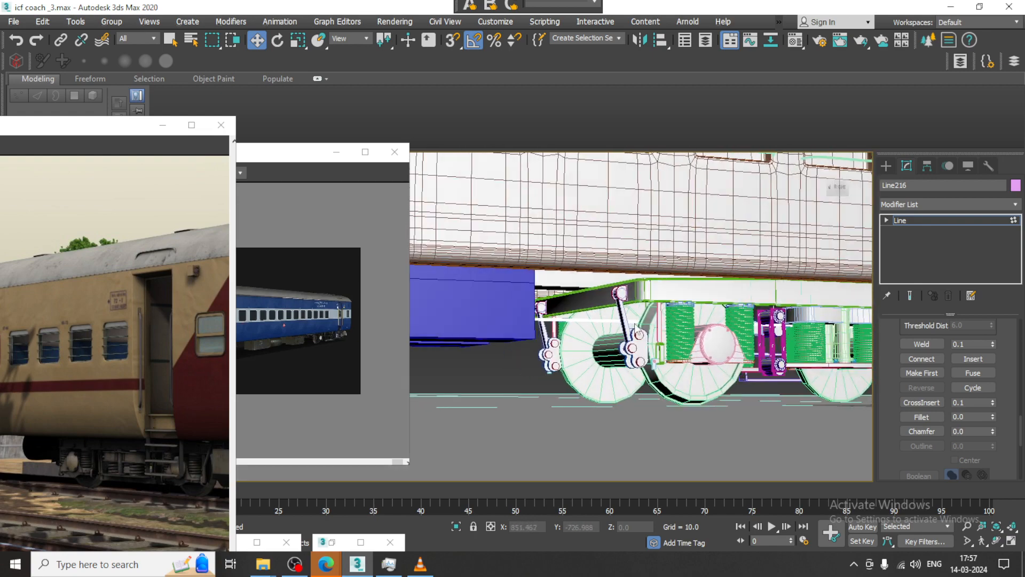
pyautogui.scroll(4, 635, 326)
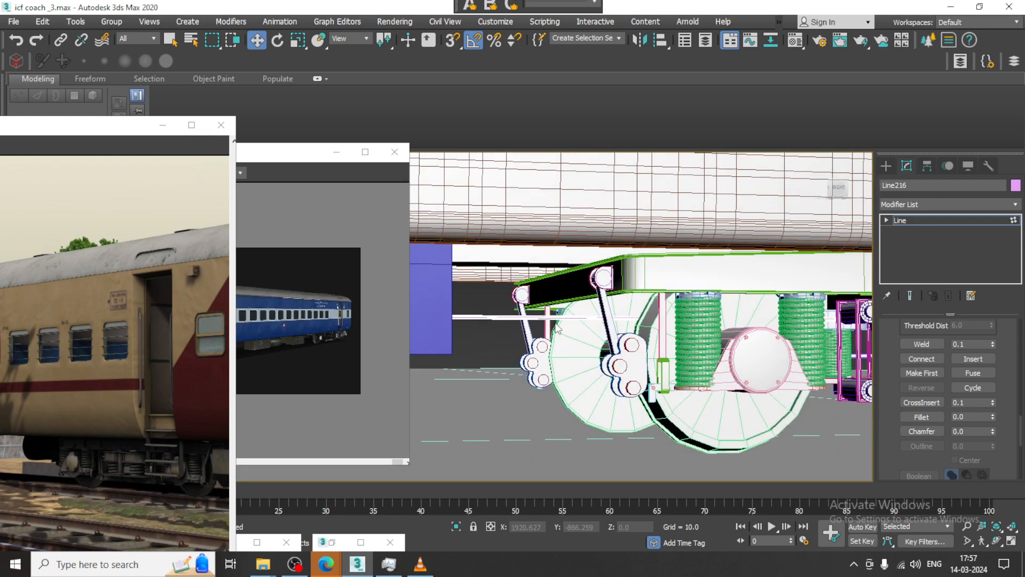
pyautogui.keyDown('alt'); pyautogui.moveTo(558, 328); pyautogui.dragTo(541, 326, button='middle'); pyautogui.keyUp('alt')
pyautogui.scroll(-6, 536, 322)
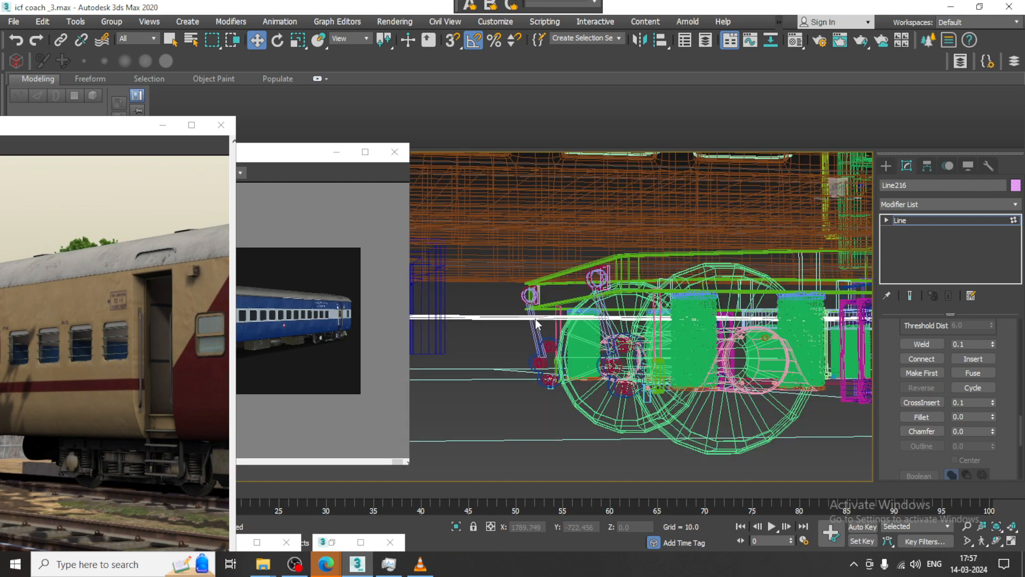
pyautogui.rightClick(504, 323)
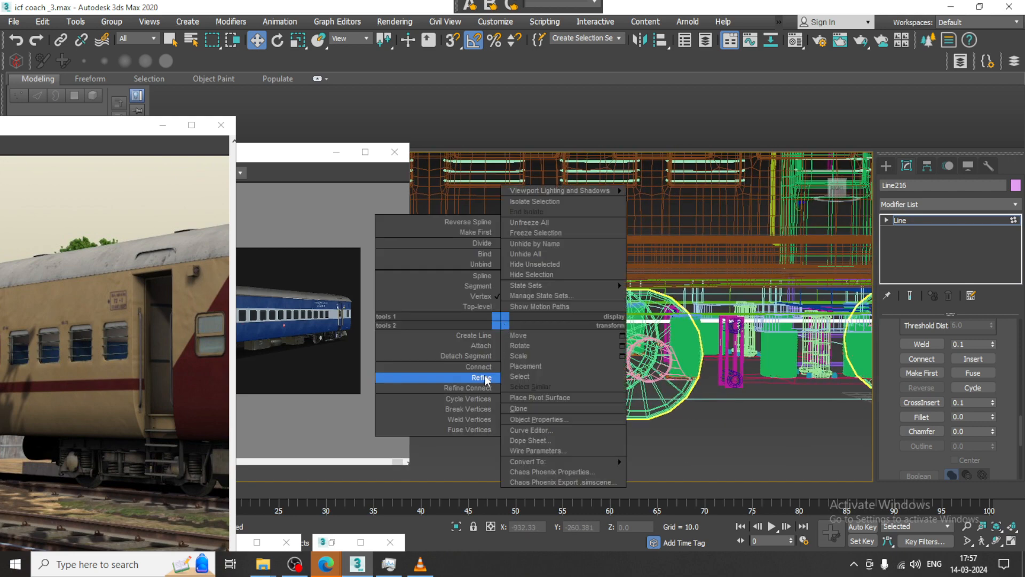
pyautogui.click(485, 379)
pyautogui.press('w')
pyautogui.moveTo(611, 333); pyautogui.dragTo(567, 332, button='middle')
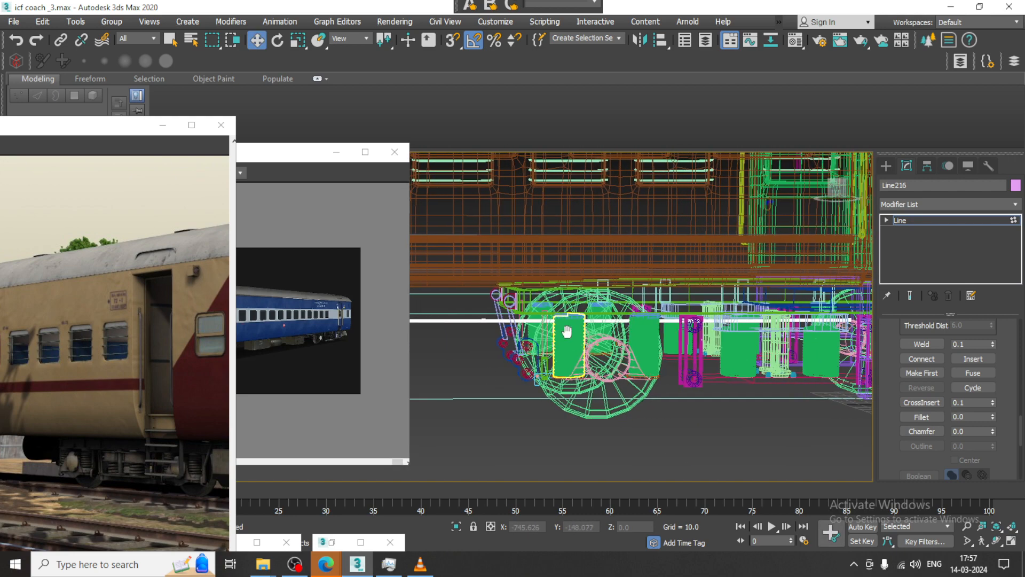
# Try moving the pipe's far end vertex back along the coach to about Y -212.5 and raising it to about Z 99
pyautogui.press('1')
pyautogui.press('1')
pyautogui.moveTo(815, 308); pyautogui.dragTo(807, 323)
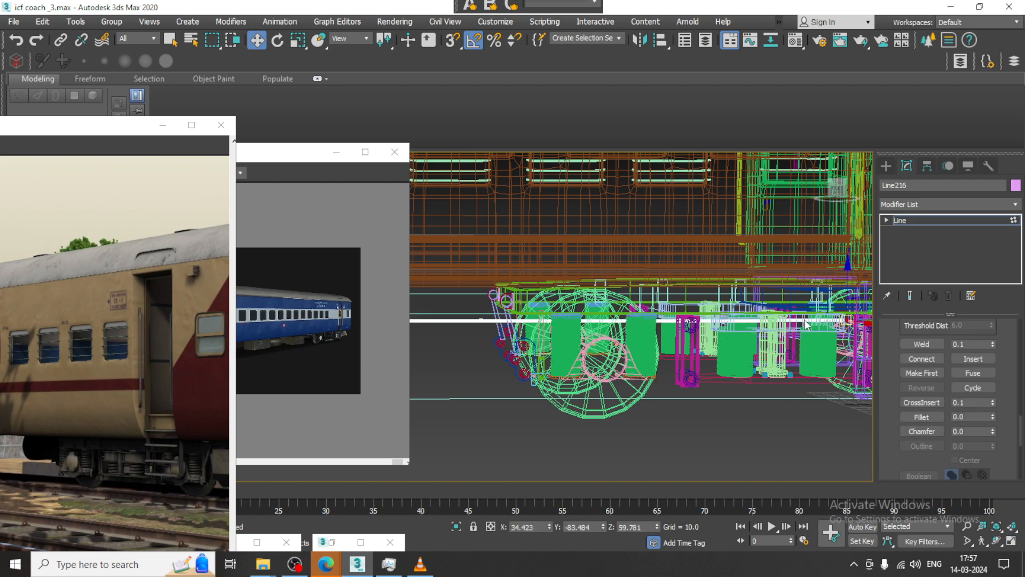
pyautogui.scroll(-2, 807, 323)
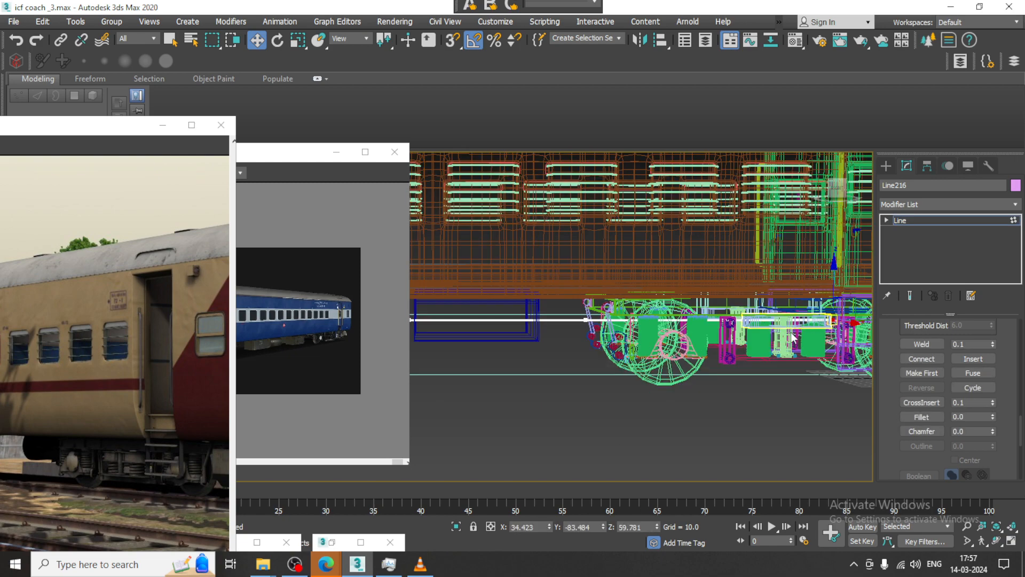
pyautogui.keyDown('alt'); pyautogui.moveTo(792, 337); pyautogui.dragTo(674, 319, button='middle'); pyautogui.keyUp('alt')
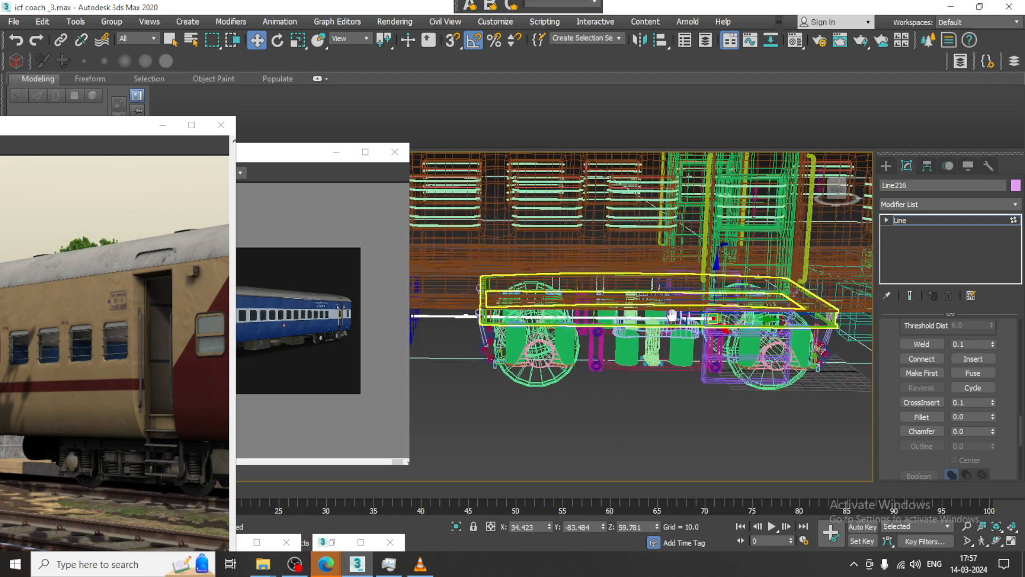
pyautogui.moveTo(761, 321); pyautogui.dragTo(553, 320)
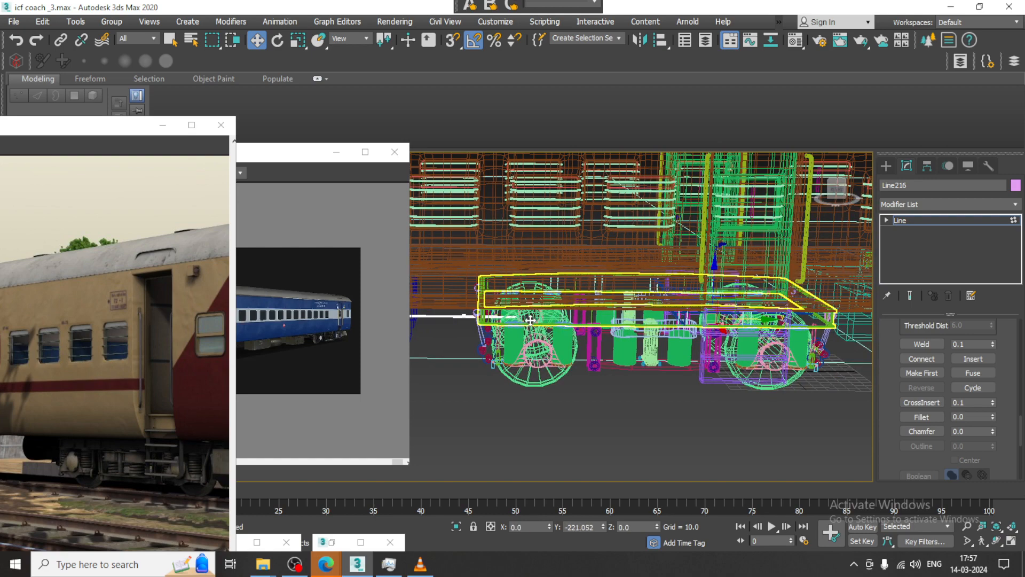
pyautogui.scroll(5, 750, 318)
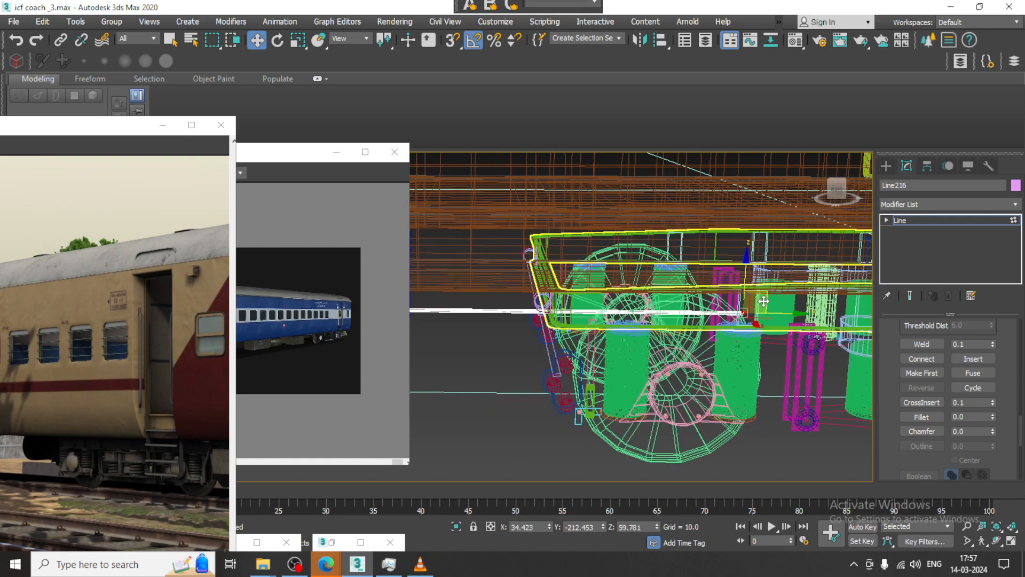
pyautogui.moveTo(747, 281); pyautogui.dragTo(705, 213)
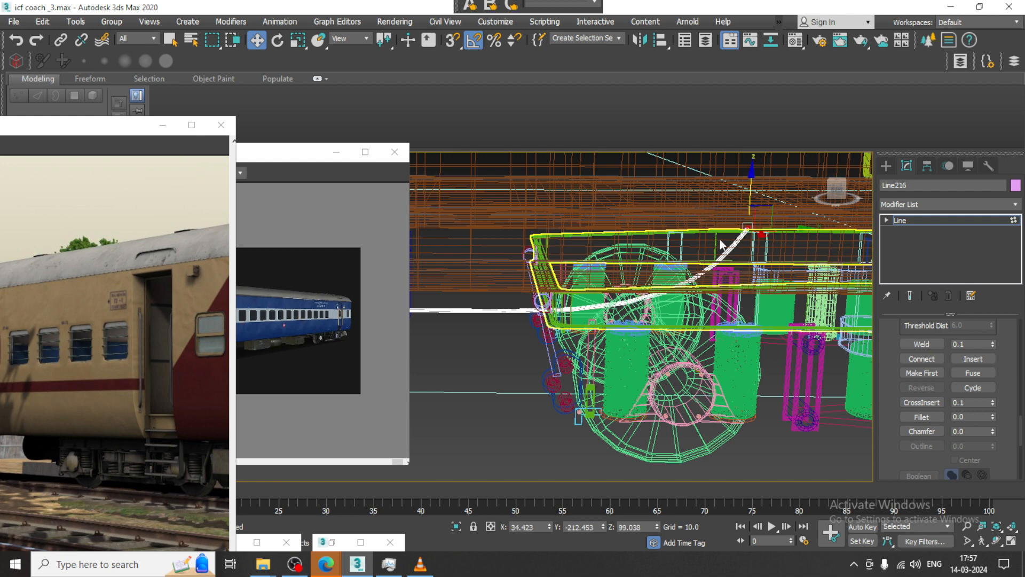
# Delete the pipe's far end vertex and refine the shortened pipe with another vertex close to its new end
pyautogui.press('Delete')
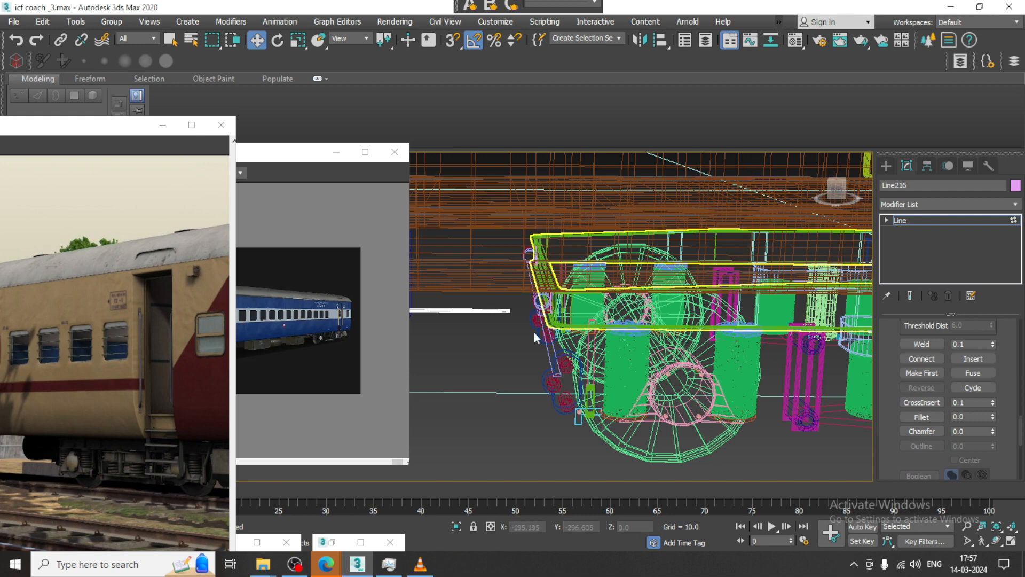
pyautogui.rightClick(476, 313)
pyautogui.click(457, 364)
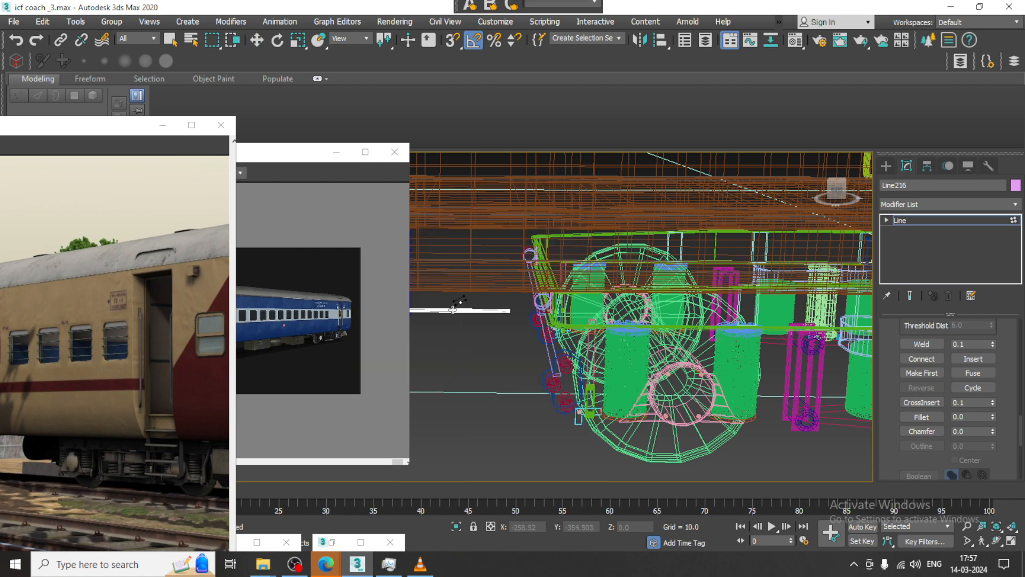
# Raise the shortened pipe's end vertex to about Z 76.4 so the pipe bends upward in front of the bogie
pyautogui.moveTo(496, 338)
pyautogui.mouseDown()
pyautogui.moveTo(523, 295)
pyautogui.moveTo(509, 243)
pyautogui.mouseUp()
pyautogui.scroll(-3, 515, 276)
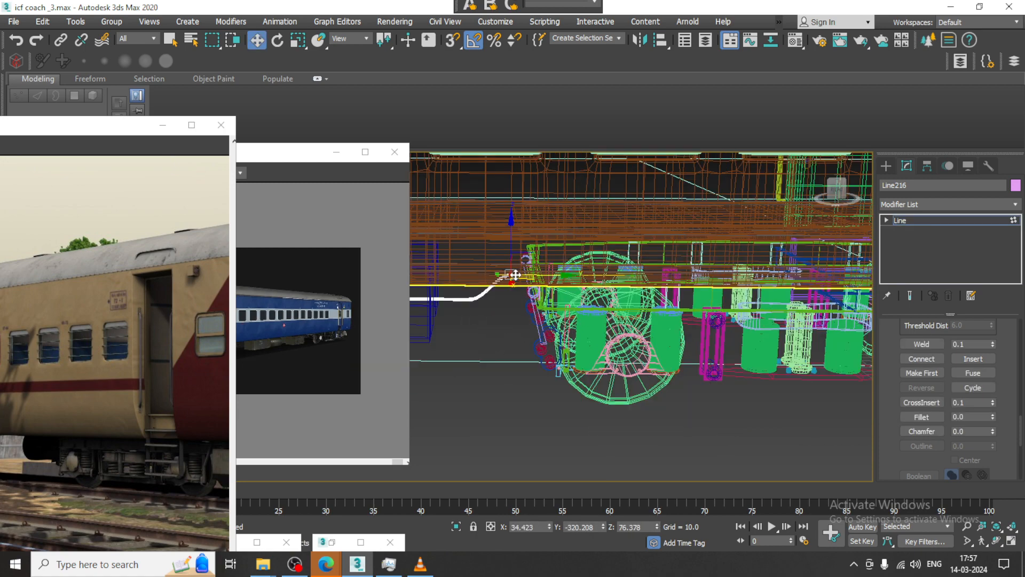
pyautogui.press('F3')
pyautogui.scroll(-5, 515, 276)
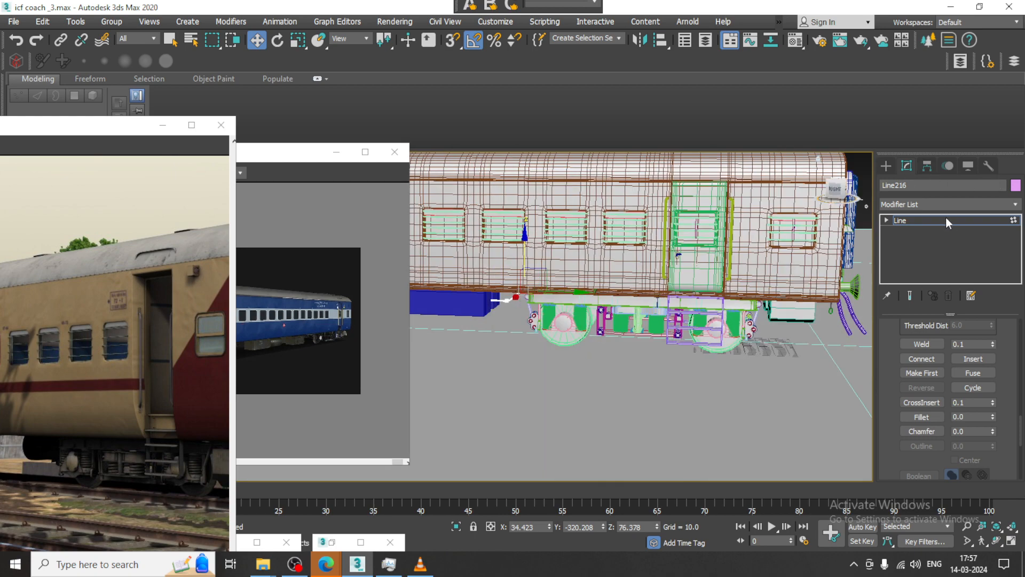
# Set the whole pipe spline's radial thickness to 2.307 and check it along the tank and equipment boxes
pyautogui.click(946, 217)
pyautogui.scroll(10, 917, 358)
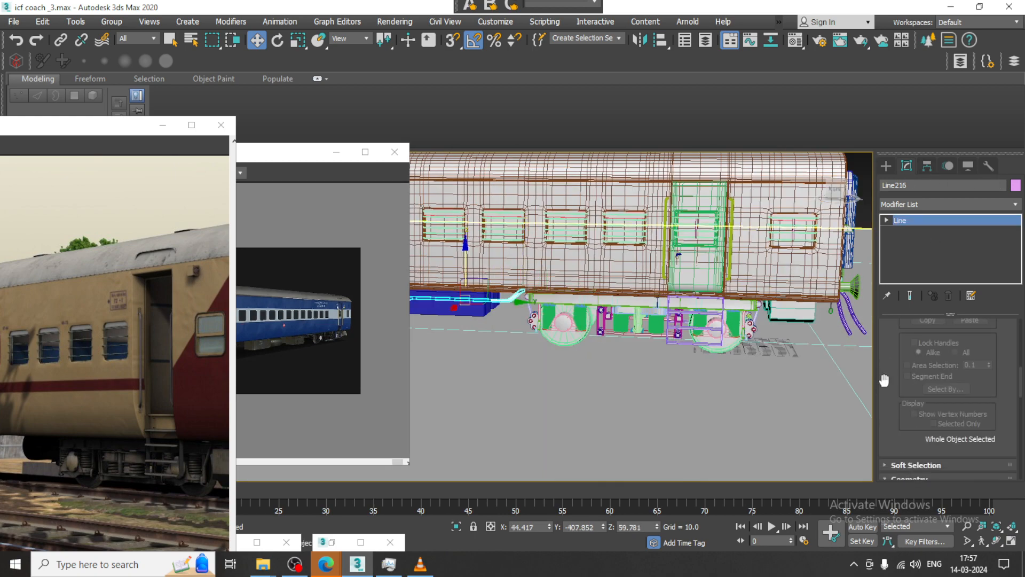
pyautogui.scroll(5, 895, 342)
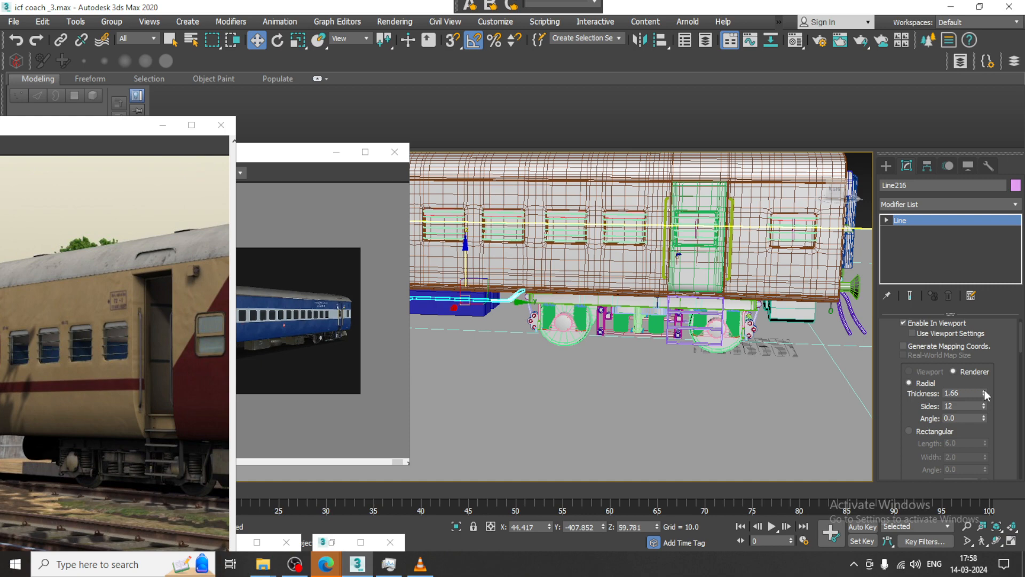
pyautogui.moveTo(985, 391); pyautogui.dragTo(981, 347)
pyautogui.moveTo(572, 356); pyautogui.dragTo(854, 331, button='middle')
pyautogui.scroll(4, 666, 297)
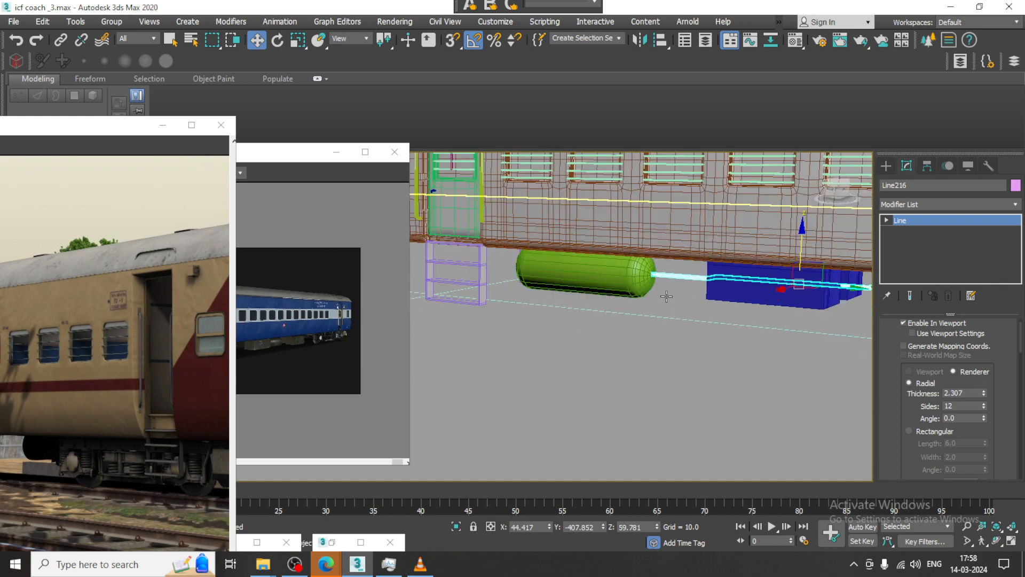
pyautogui.scroll(4, 666, 297)
pyautogui.moveTo(666, 297); pyautogui.dragTo(858, 316, button='middle')
pyautogui.scroll(-5, 618, 339)
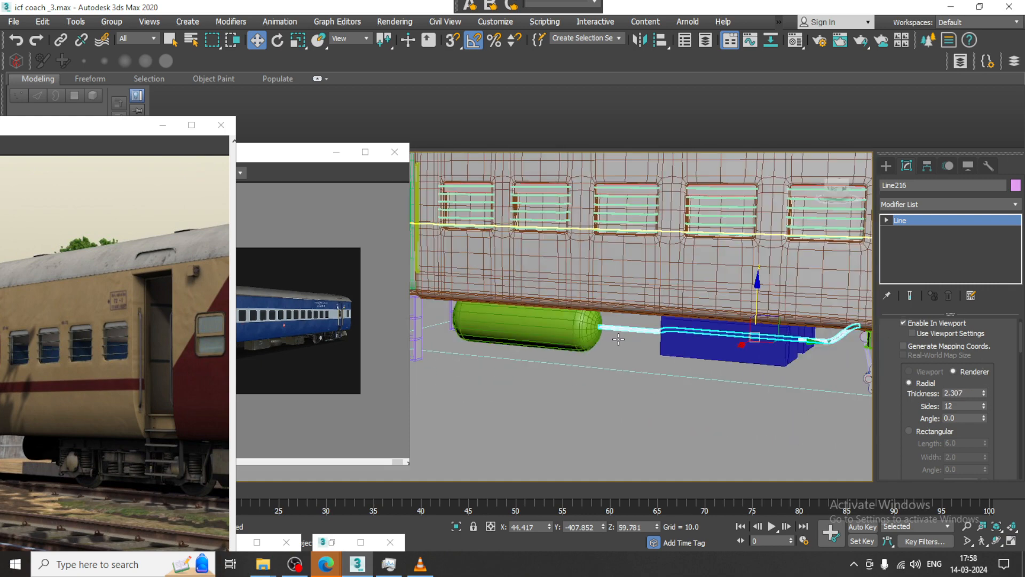
pyautogui.moveTo(618, 339); pyautogui.dragTo(643, 314, button='middle')
pyautogui.scroll(3, 664, 318)
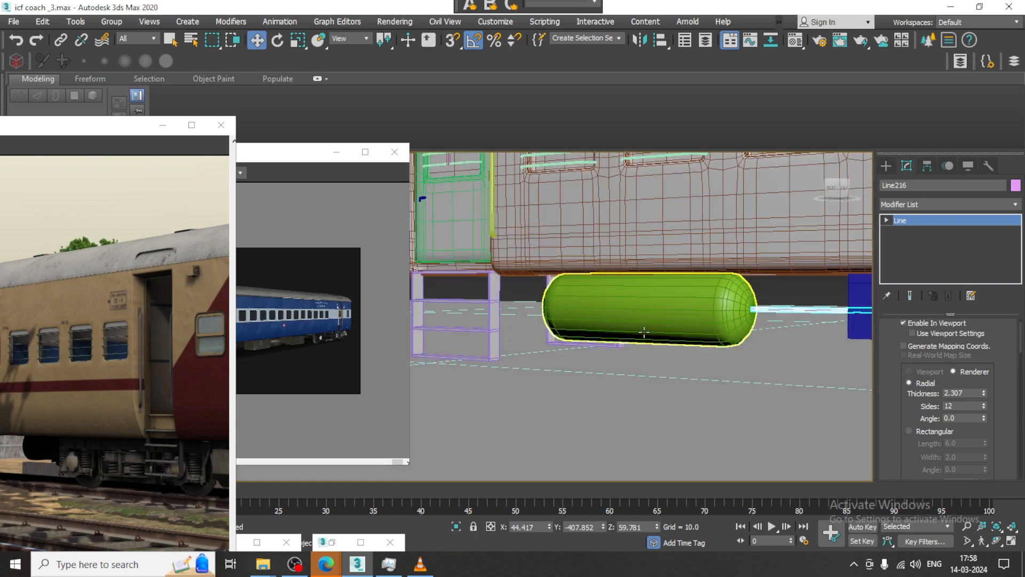
# Draw a non-rendering U-shaped line around the tank's profile in the Front view, about 53 wide and 46 tall
pyautogui.hotkey('alt', 'w')
pyautogui.moveTo(682, 241); pyautogui.dragTo(661, 209, button='middle')
pyautogui.hotkey('alt', 'w')
pyautogui.moveTo(481, 368); pyautogui.dragTo(652, 202, button='middle')
pyautogui.scroll(-4, 641, 235)
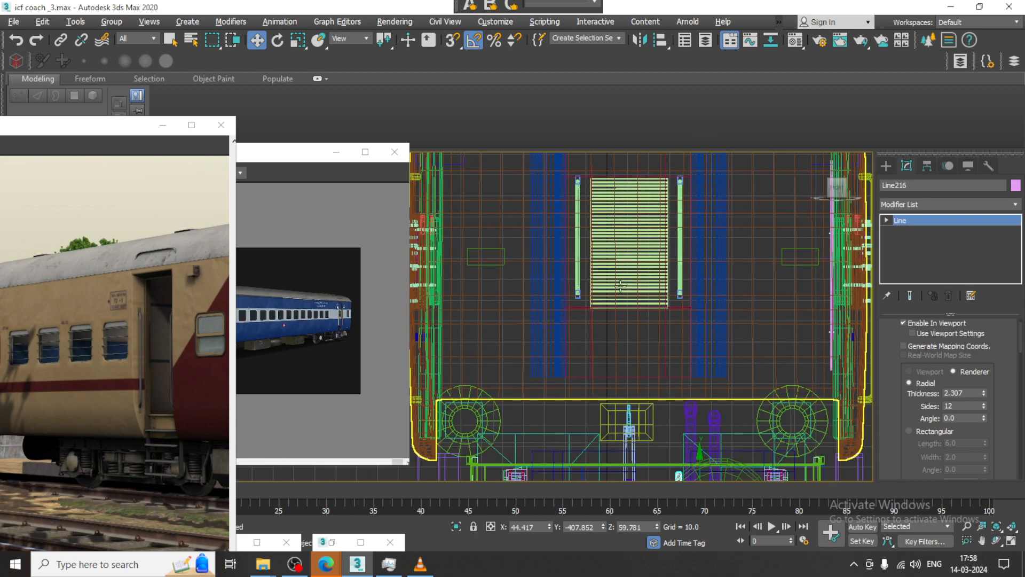
pyautogui.scroll(-2, 621, 286)
pyautogui.moveTo(621, 286); pyautogui.dragTo(636, 196, button='middle')
pyautogui.scroll(2, 718, 339)
pyautogui.moveTo(718, 338); pyautogui.dragTo(641, 306, button='middle')
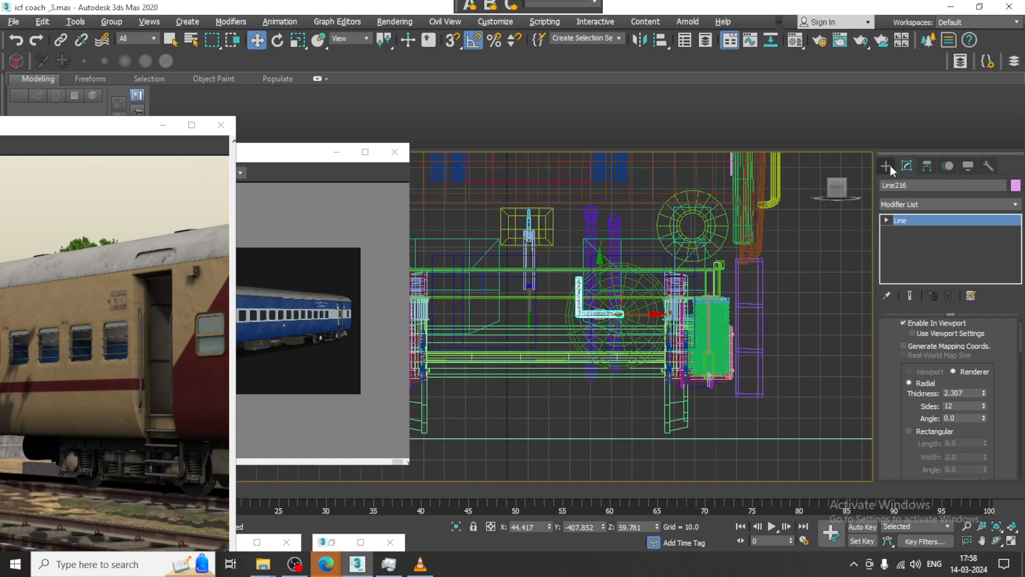
pyautogui.click(888, 165)
pyautogui.click(922, 252)
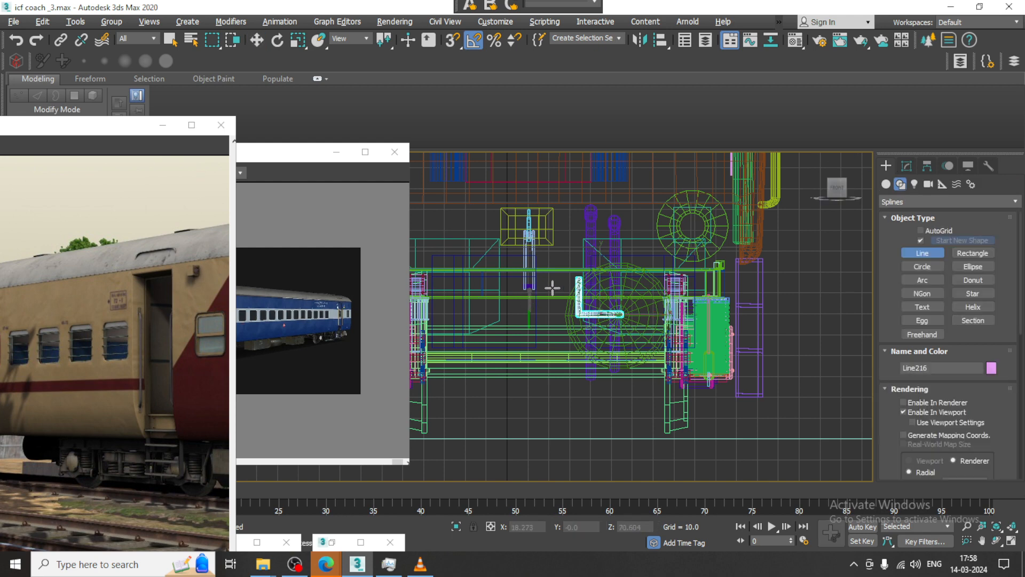
pyautogui.scroll(2, 557, 277)
pyautogui.click(917, 410)
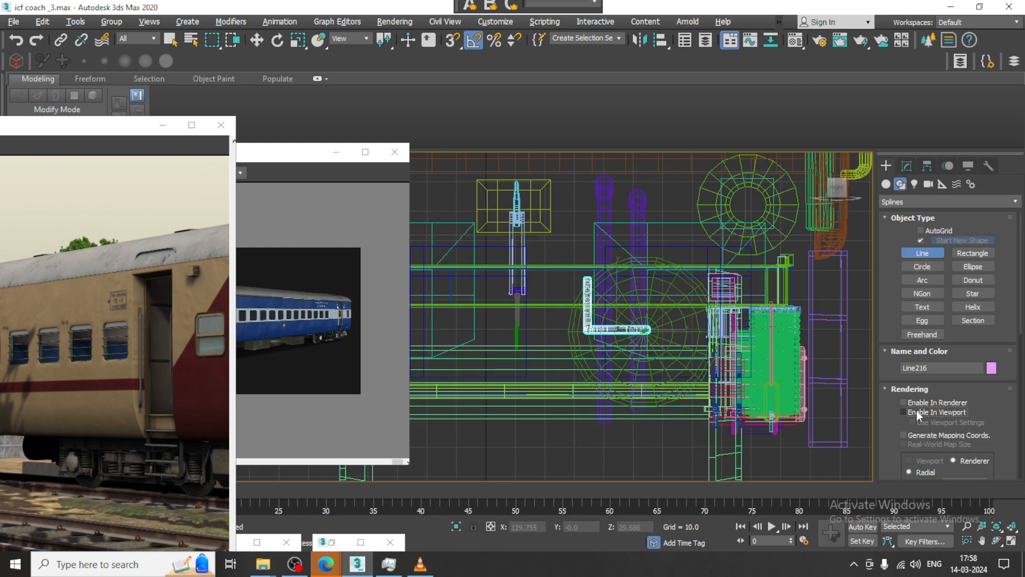
pyautogui.moveTo(658, 319); pyautogui.dragTo(652, 314, button='middle')
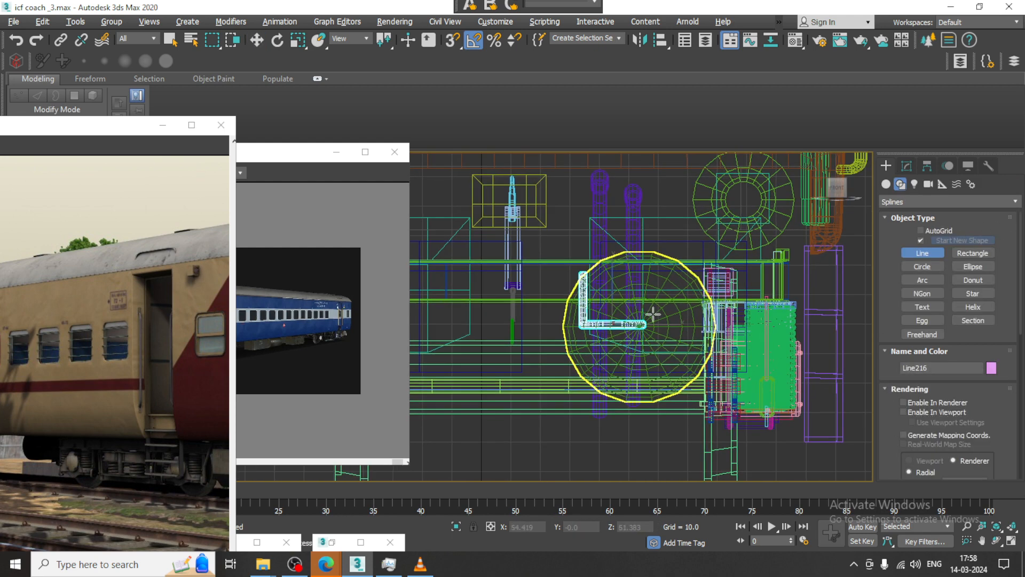
pyautogui.rightClick(537, 262)
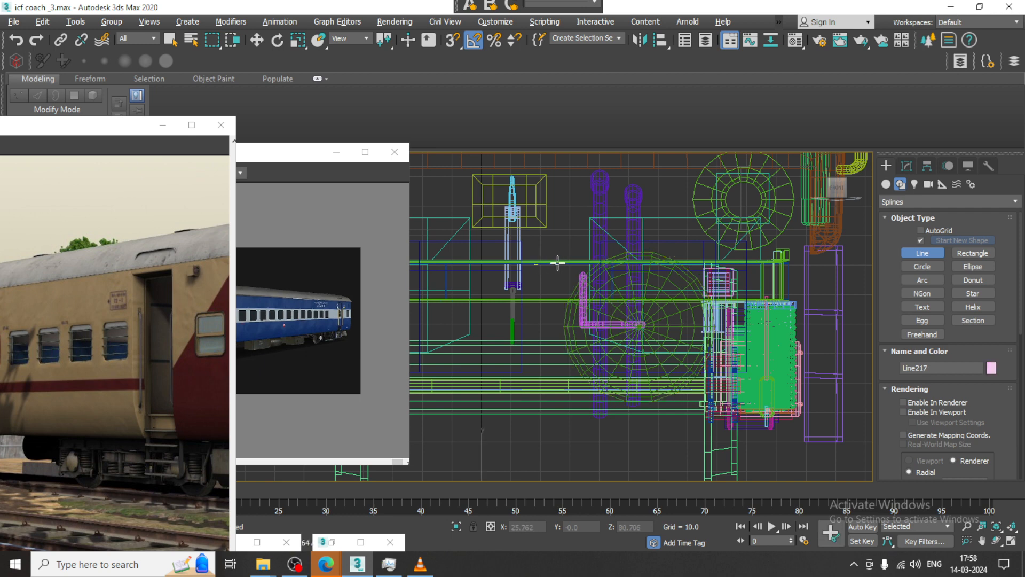
pyautogui.click(578, 397)
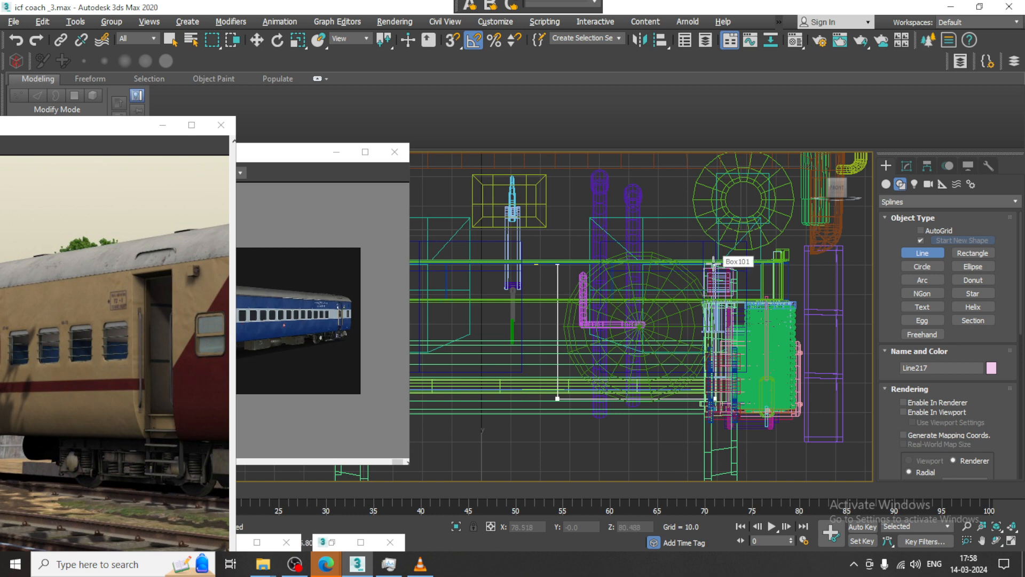
pyautogui.rightClick(732, 263)
pyautogui.press('w')
# Fillet the U-shaped line's two lower corners by about 21.06 to follow the tank's round underside
pyautogui.press('1')
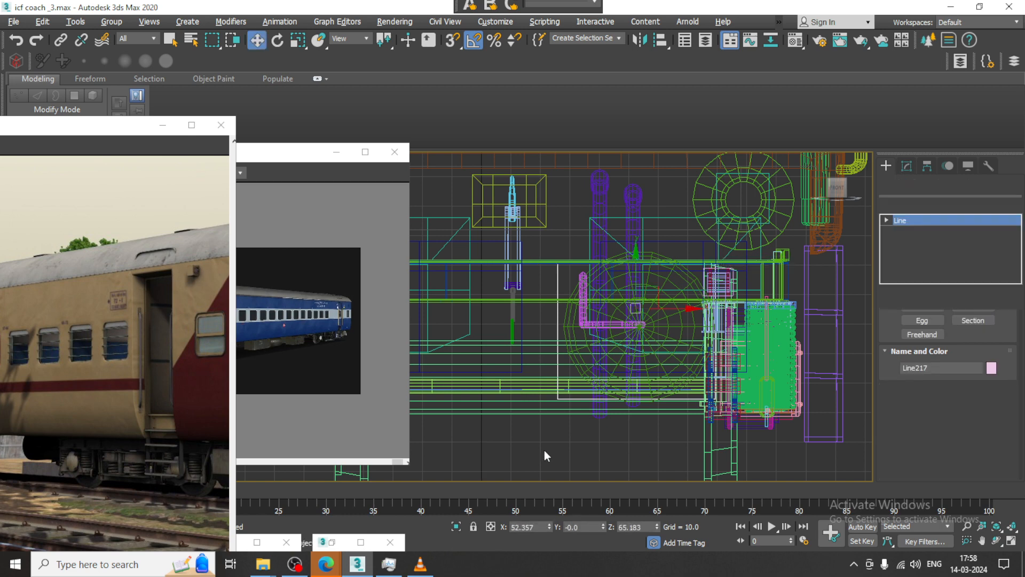
pyautogui.moveTo(522, 447); pyautogui.dragTo(790, 372)
pyautogui.scroll(-10, 901, 432)
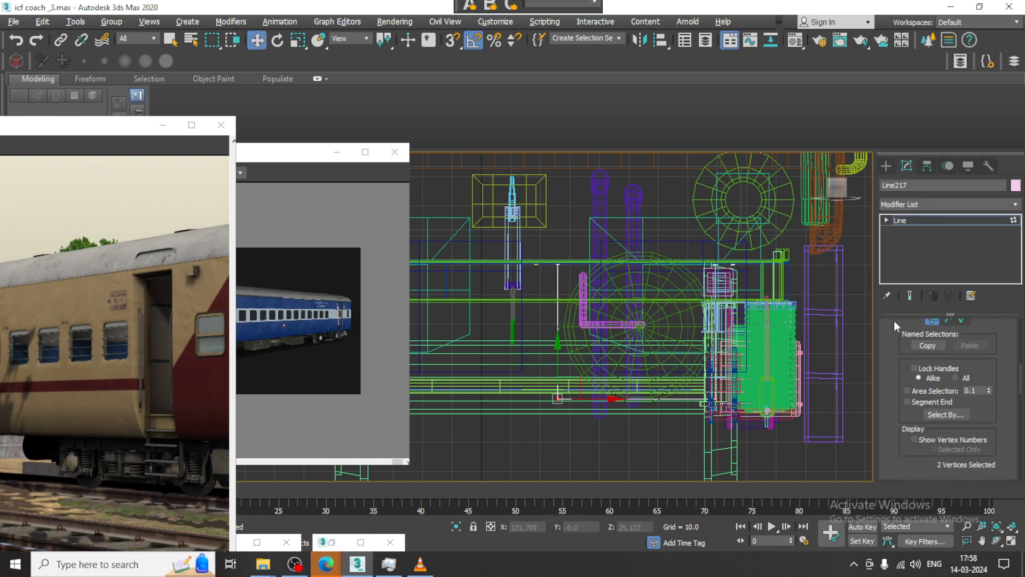
pyautogui.scroll(-5, 897, 428)
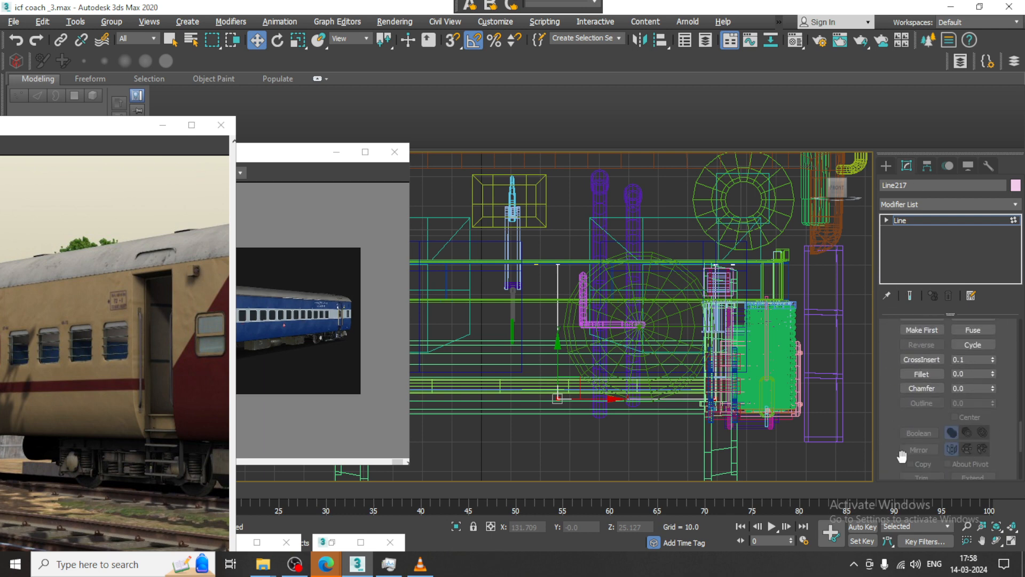
pyautogui.click(922, 375)
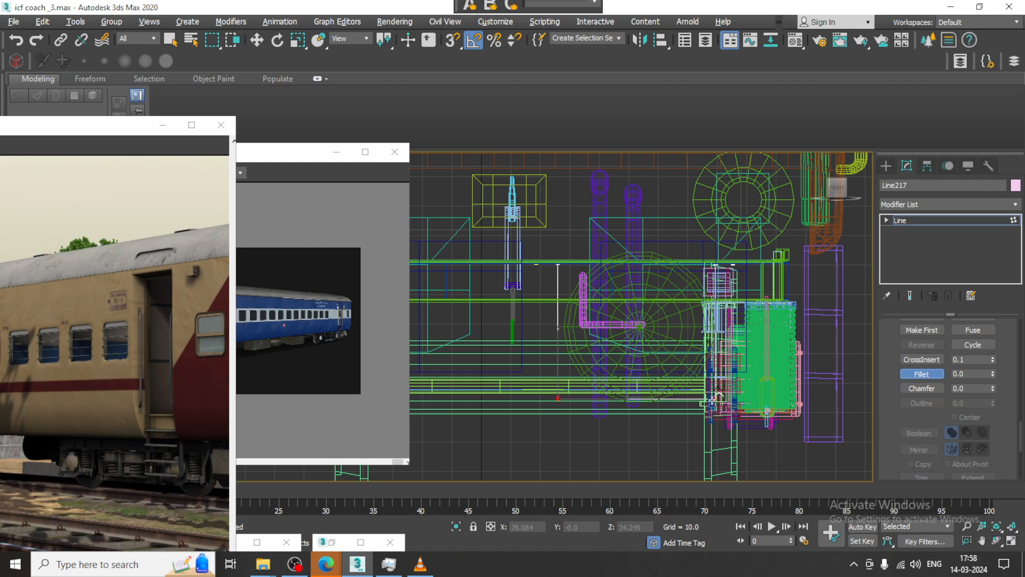
pyautogui.moveTo(712, 399); pyautogui.dragTo(703, 335)
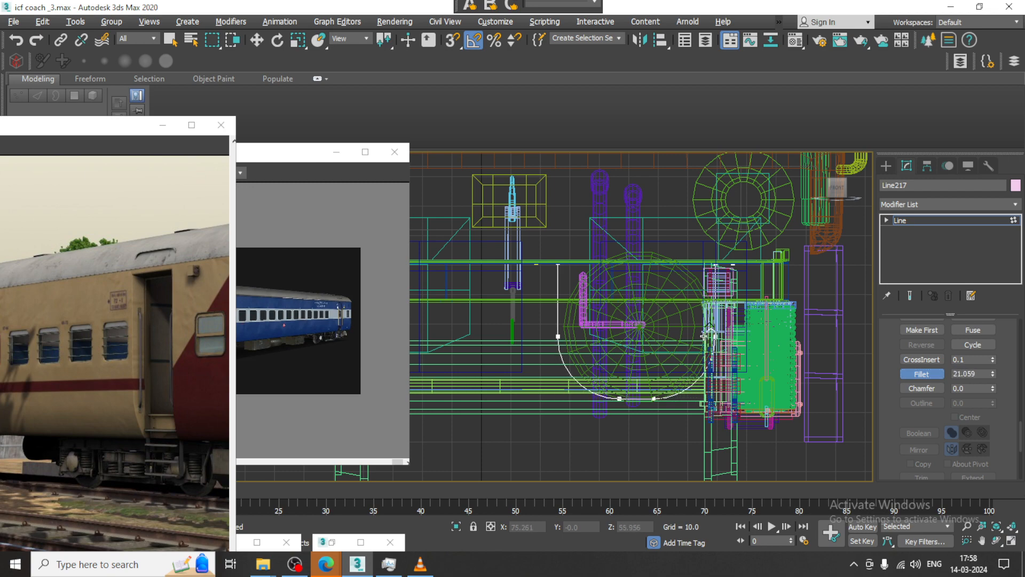
pyautogui.click(935, 219)
# Finish editing the U-shaped line's vertices in the Perspective view and save the scene
pyautogui.hotkey('alt', 'w')
pyautogui.middleClick(757, 360)
pyautogui.hotkey('alt', 'w')
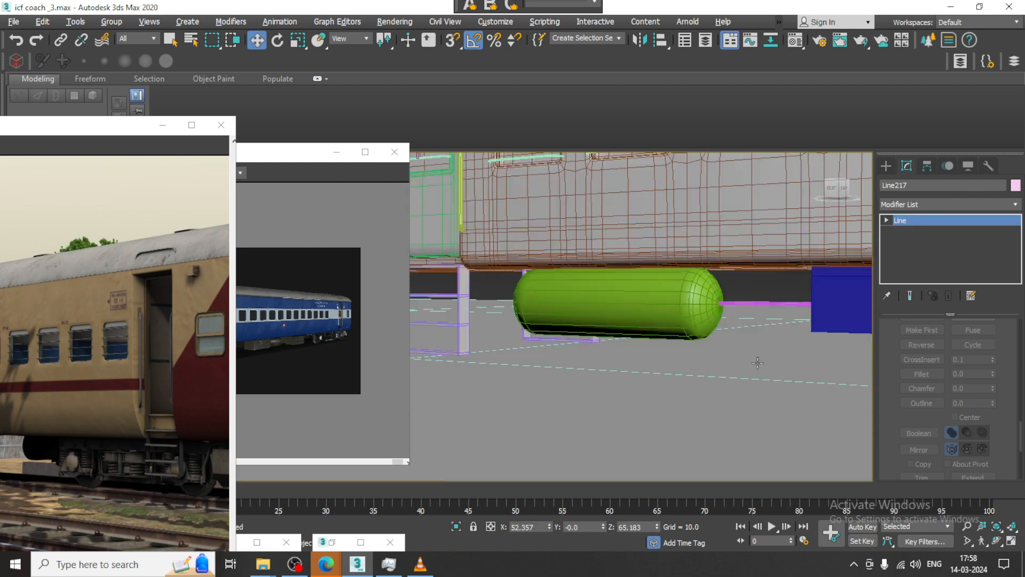
pyautogui.keyDown('alt'); pyautogui.moveTo(757, 360); pyautogui.dragTo(587, 303, button='middle'); pyautogui.keyUp('alt')
pyautogui.scroll(-6, 772, 356)
pyautogui.scroll(-5, 771, 355)
pyautogui.scroll(3, 587, 303)
pyautogui.keyDown('alt'); pyautogui.moveTo(587, 304); pyautogui.dragTo(597, 309, button='middle'); pyautogui.keyUp('alt')
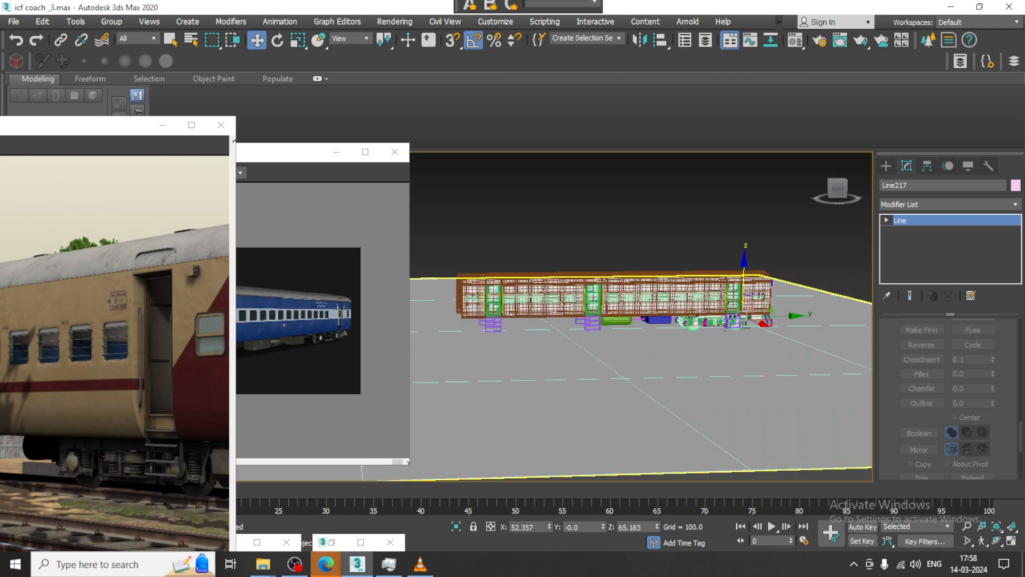
pyautogui.click(975, 220)
pyautogui.scroll(2, 736, 327)
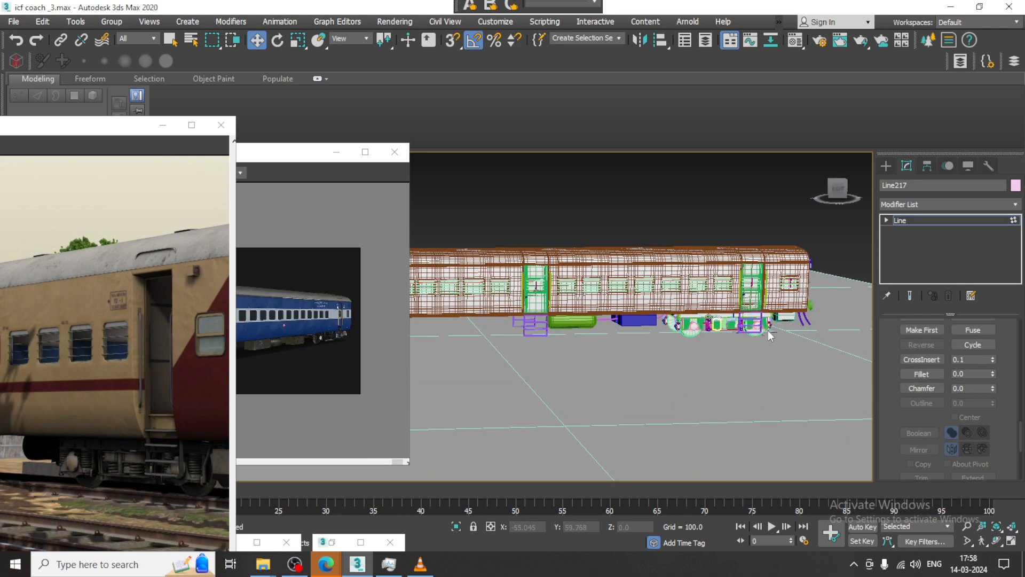
pyautogui.press('F3')
pyautogui.scroll(4, 715, 327)
pyautogui.moveTo(716, 327)
pyautogui.keyDown('alt'); pyautogui.mouseDown(button='middle')
pyautogui.moveTo(709, 290)
pyautogui.moveTo(635, 302)
pyautogui.moveTo(678, 329)
pyautogui.mouseUp(button='middle'); pyautogui.keyUp('alt')
pyautogui.scroll(2, 715, 320)
pyautogui.scroll(3, 732, 323)
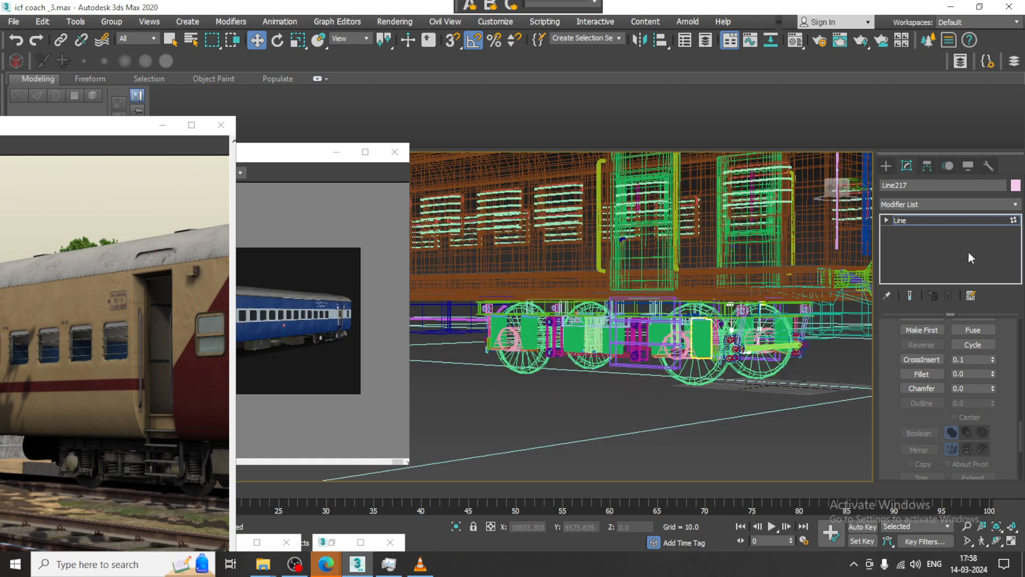
pyautogui.scroll(-6, 809, 298)
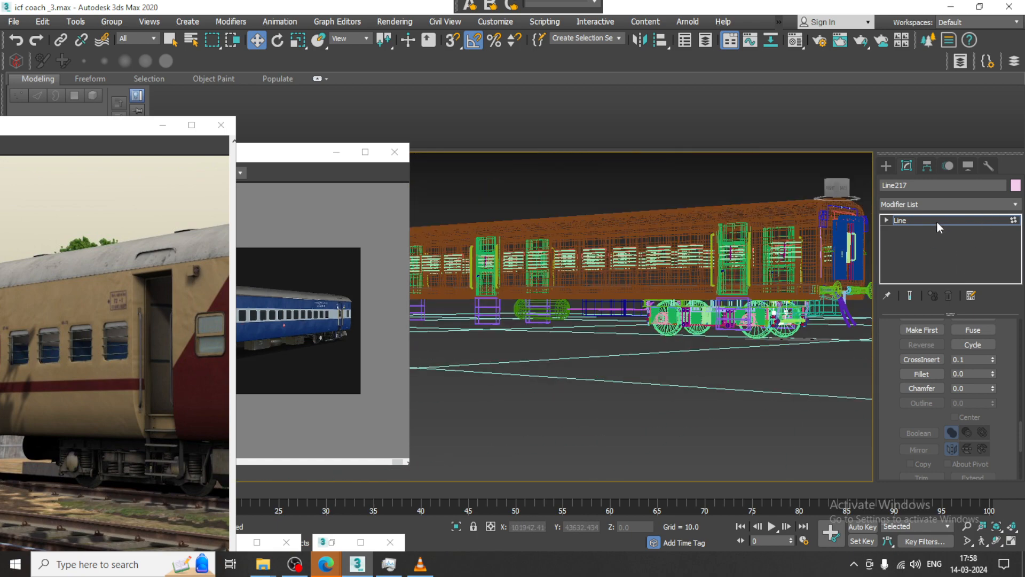
pyautogui.click(937, 220)
pyautogui.scroll(3, 758, 292)
pyautogui.click(14, 21)
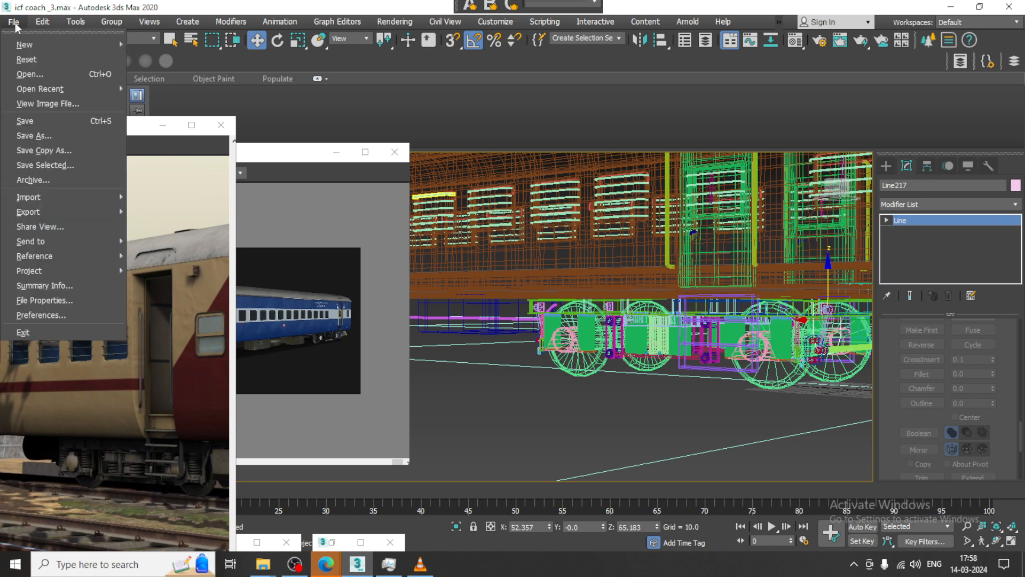
pyautogui.click(48, 122)
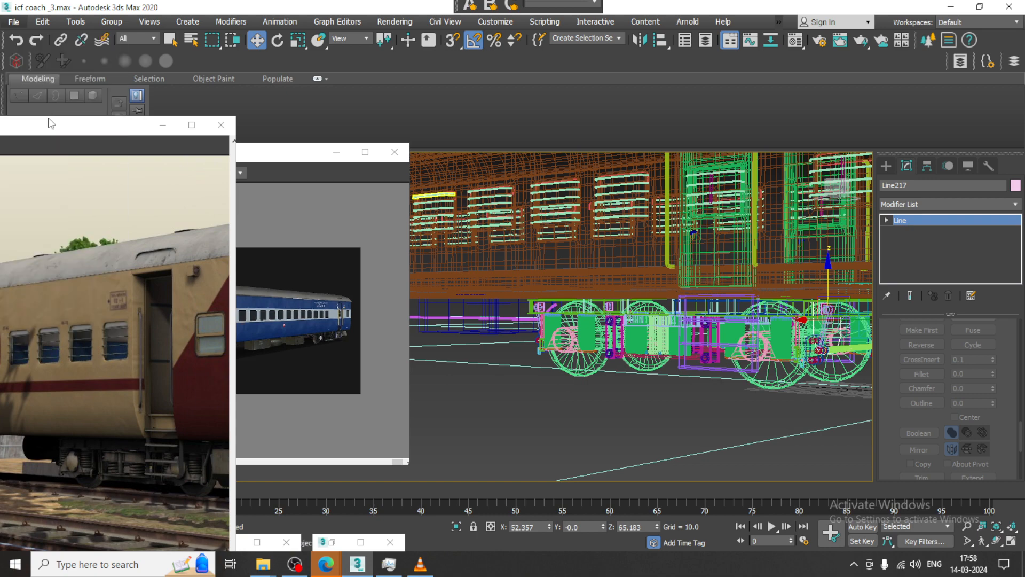
# Move the U-shaped line along the coach to about Y -596.41 so it wraps around the underfloor tank
pyautogui.keyDown('alt'); pyautogui.moveTo(614, 272); pyautogui.dragTo(819, 309, button='middle'); pyautogui.keyUp('alt')
pyautogui.moveTo(824, 296); pyautogui.dragTo(482, 243)
pyautogui.moveTo(481, 243); pyautogui.dragTo(723, 298, button='middle')
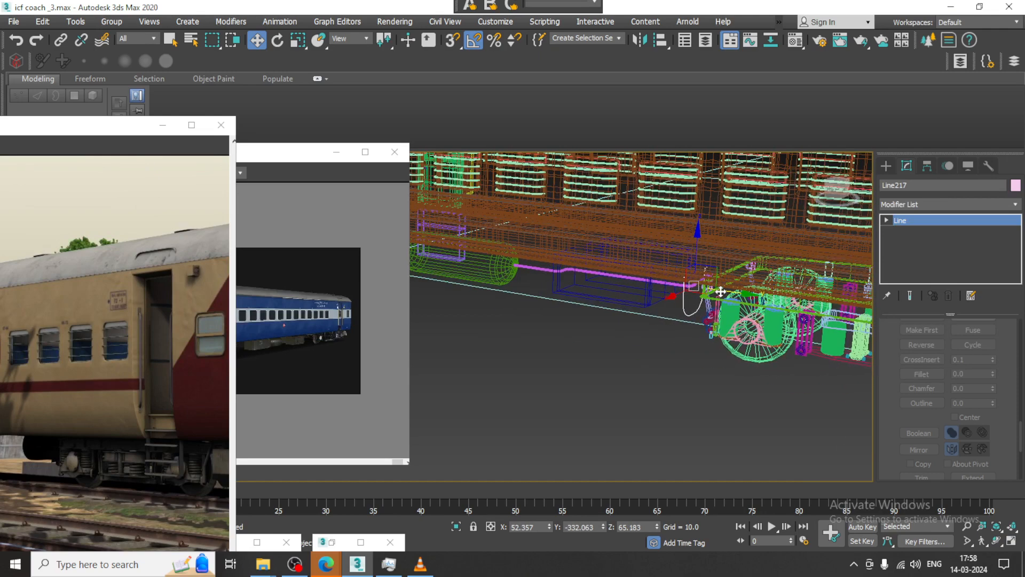
pyautogui.moveTo(721, 291); pyautogui.dragTo(511, 271)
pyautogui.press('F3')
pyautogui.moveTo(511, 270)
pyautogui.mouseDown(button='middle')
pyautogui.moveTo(575, 266)
pyautogui.moveTo(568, 252)
pyautogui.mouseUp(button='middle')
# Enable the line in the viewport with a rectangular section of length 7.577 and width 2.0 to form a flat strap
pyautogui.moveTo(929, 339); pyautogui.dragTo(881, 567)
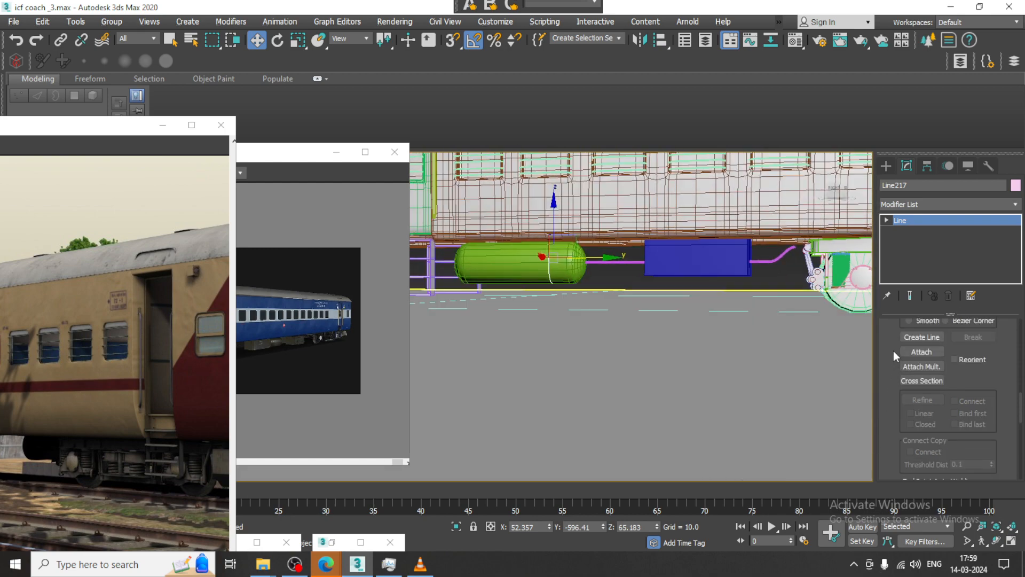
pyautogui.scroll(10, 899, 349)
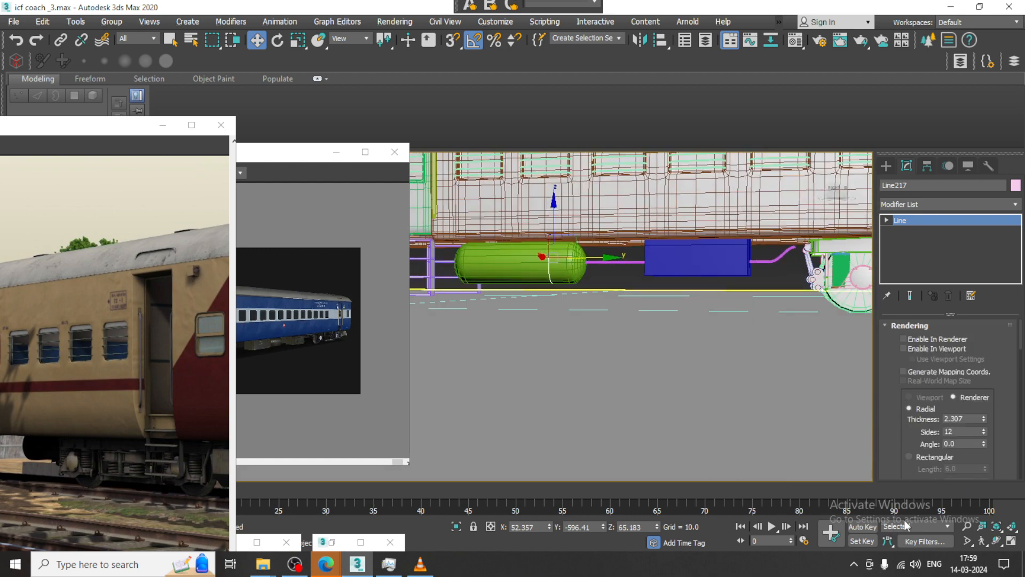
pyautogui.click(903, 348)
pyautogui.scroll(5, 572, 297)
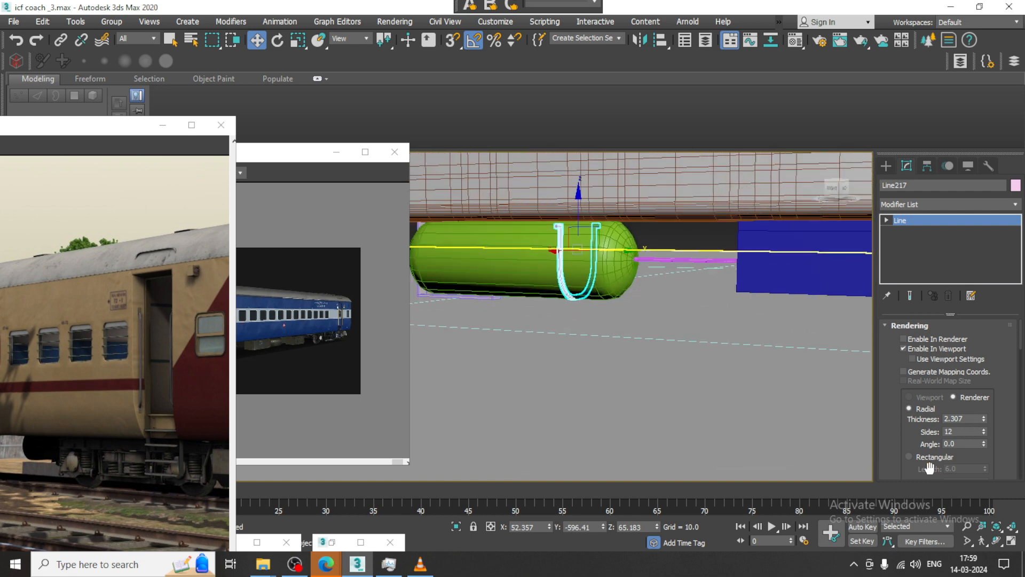
pyautogui.click(917, 454)
pyautogui.scroll(-3, 902, 449)
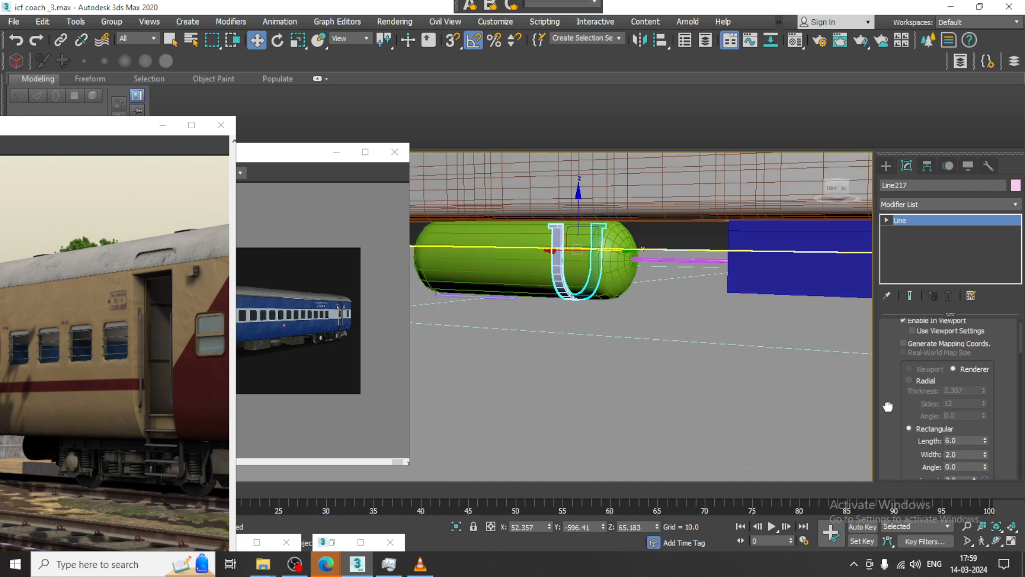
pyautogui.moveTo(985, 387); pyautogui.dragTo(984, 355)
pyautogui.moveTo(986, 395); pyautogui.dragTo(987, 403)
pyautogui.moveTo(686, 271); pyautogui.dragTo(649, 333, button='middle')
pyautogui.scroll(3, 639, 330)
# Raise the upper end vertices of the strap so its flanges reach up into the coach underframe
pyautogui.press('1')
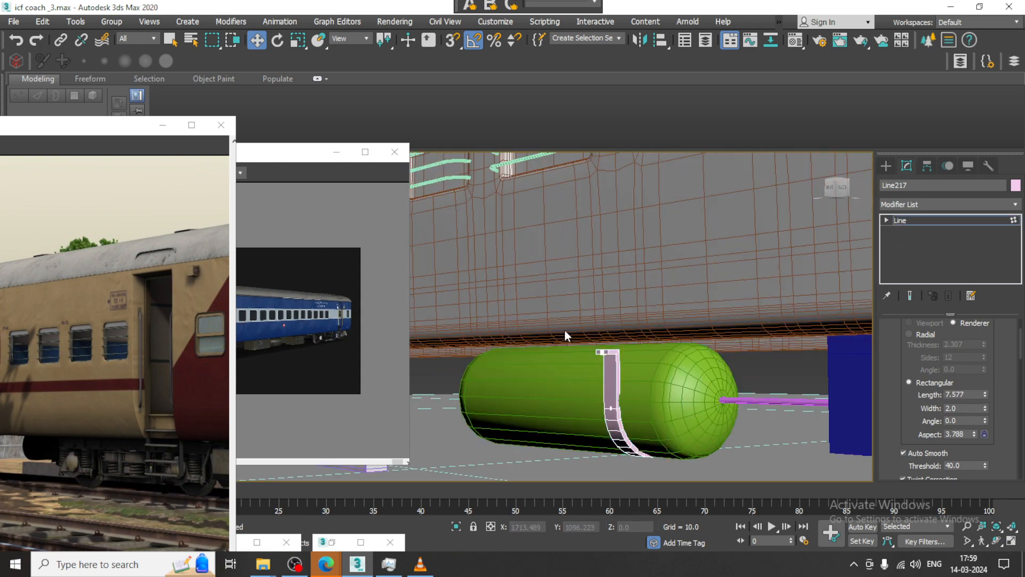
pyautogui.moveTo(772, 360); pyautogui.dragTo(776, 363)
pyautogui.press('F3')
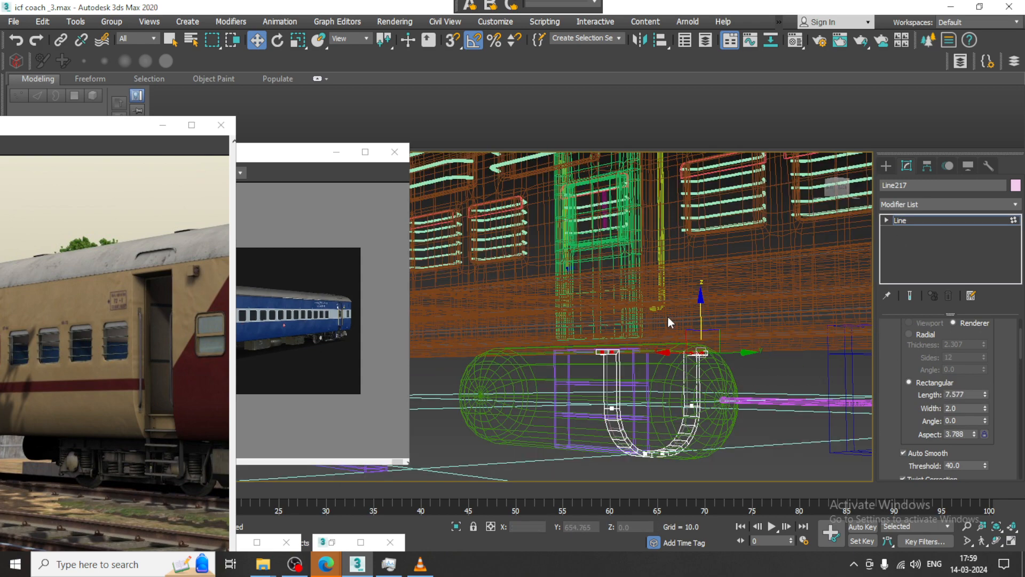
pyautogui.moveTo(701, 314); pyautogui.dragTo(701, 302)
pyautogui.press('F3')
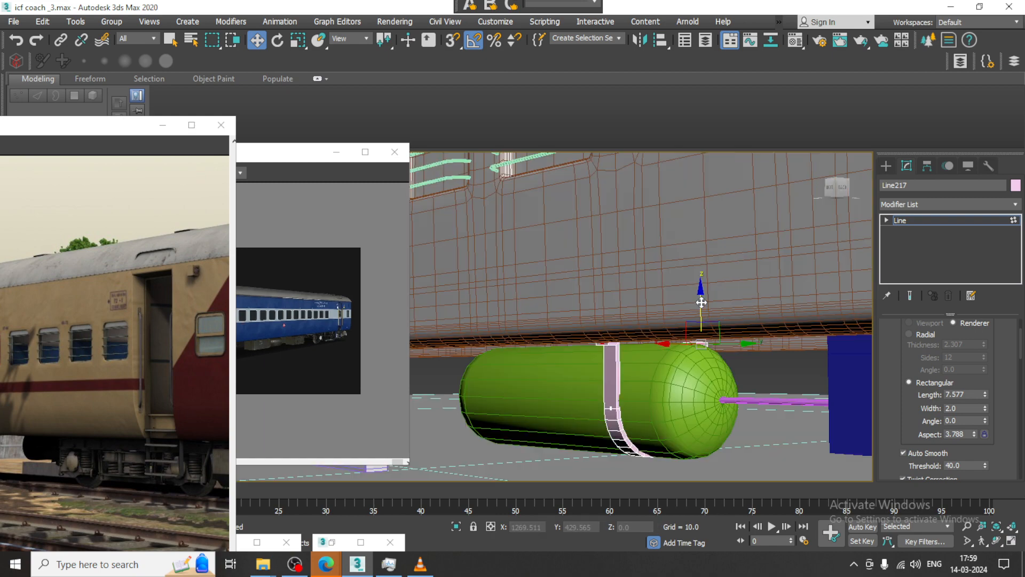
pyautogui.keyDown('alt'); pyautogui.moveTo(700, 302); pyautogui.dragTo(725, 324, button='middle'); pyautogui.keyUp('alt')
pyautogui.moveTo(712, 311); pyautogui.dragTo(712, 298)
pyautogui.scroll(-4, 732, 344)
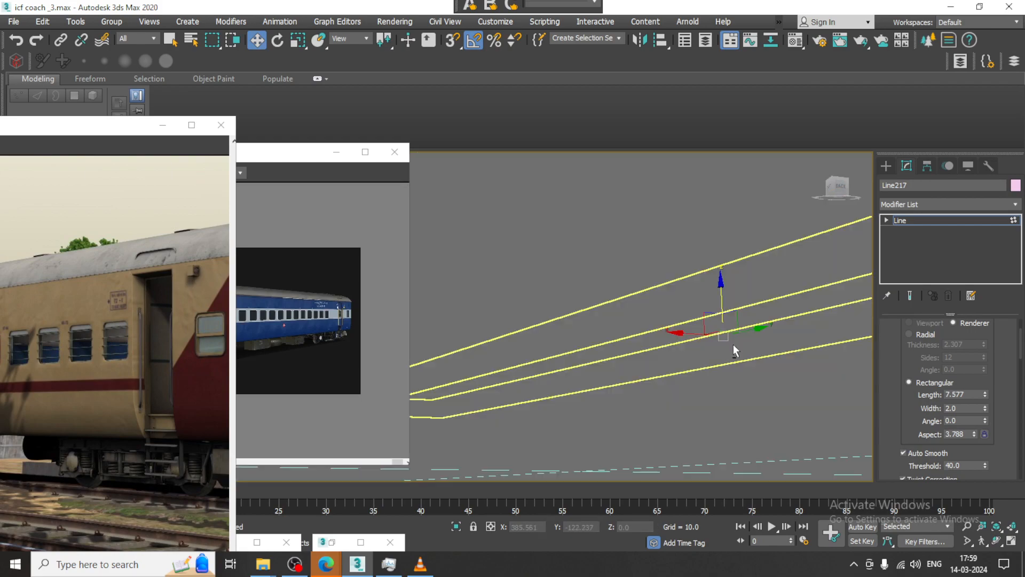
pyautogui.keyDown('alt'); pyautogui.moveTo(731, 344); pyautogui.dragTo(769, 355, button='middle'); pyautogui.keyUp('alt')
pyautogui.click(949, 220)
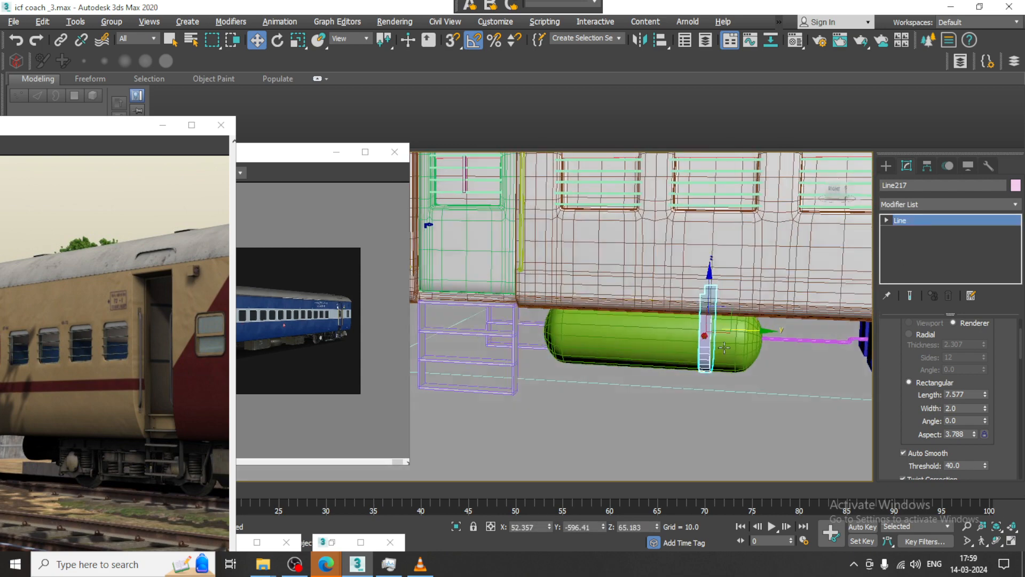
# Set the strap's rectangular length to 5.607 and place one copy near the tank's other end at about Y -682.2
pyautogui.moveTo(985, 396); pyautogui.dragTo(985, 424)
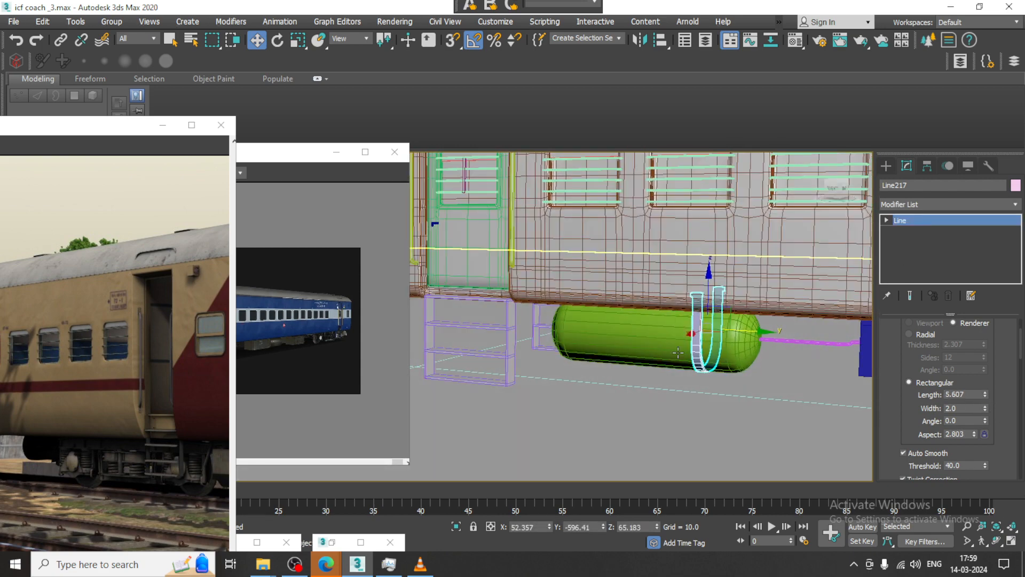
pyautogui.moveTo(750, 331)
pyautogui.keyDown('shift'); pyautogui.mouseDown()
pyautogui.moveTo(628, 323)
pyautogui.moveTo(645, 322)
pyautogui.mouseUp(); pyautogui.keyUp('shift')
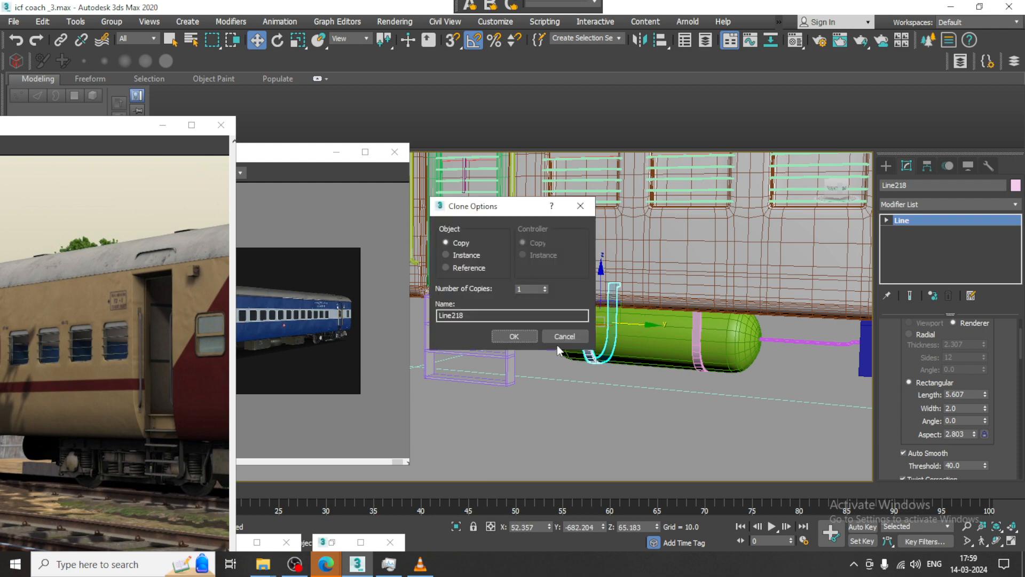
pyautogui.click(512, 336)
pyautogui.scroll(4, 656, 334)
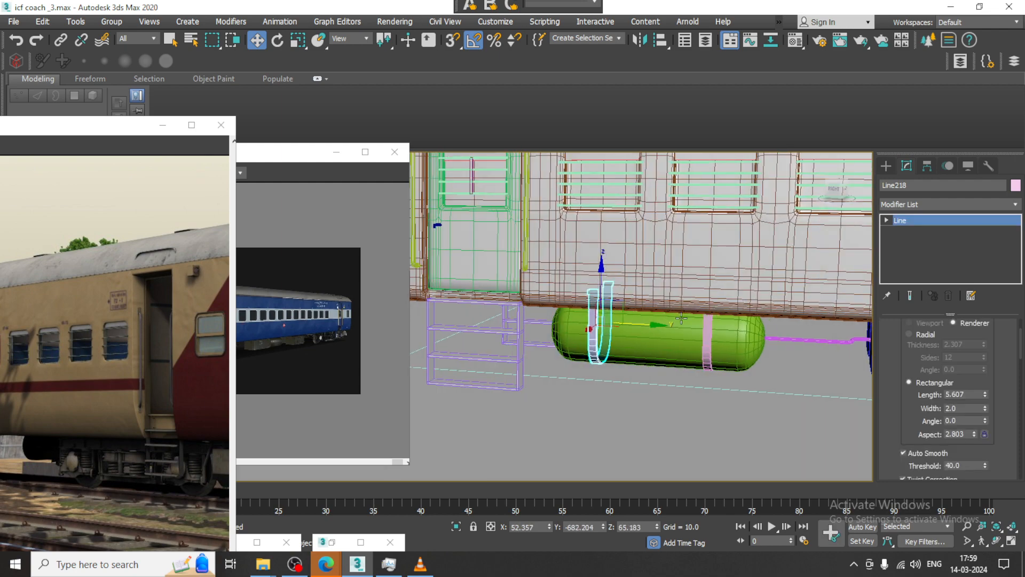
# Mirror the tank, its two straps and its connecting pipe together as a copy
pyautogui.keyDown('ctrl'); pyautogui.click(619, 318); pyautogui.keyUp('ctrl')
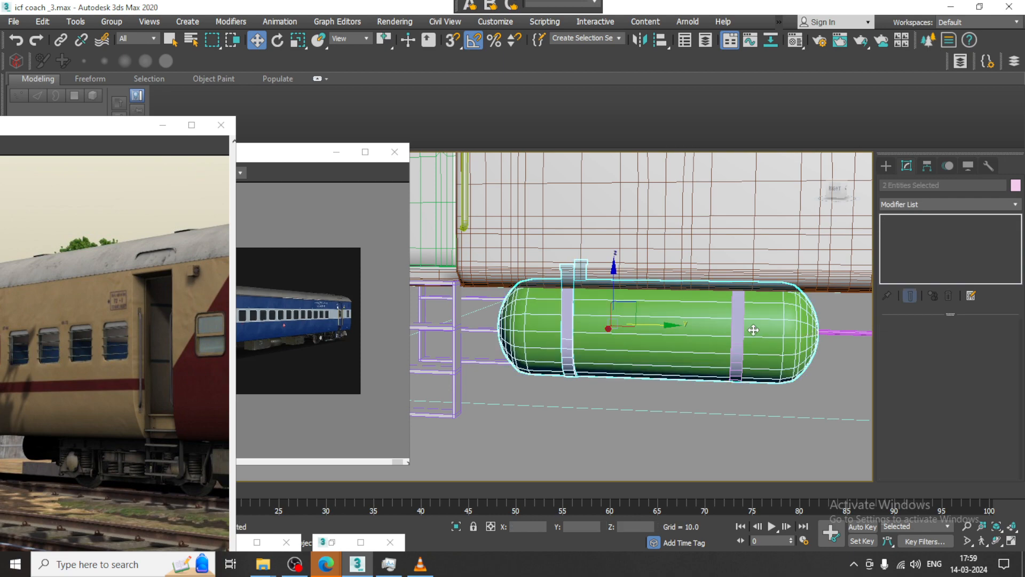
pyautogui.keyDown('ctrl'); pyautogui.click(743, 328); pyautogui.keyUp('ctrl')
pyautogui.keyDown('ctrl'); pyautogui.click(849, 332); pyautogui.keyUp('ctrl')
pyautogui.keyDown('alt'); pyautogui.moveTo(849, 332); pyautogui.dragTo(695, 176, button='middle'); pyautogui.keyUp('alt')
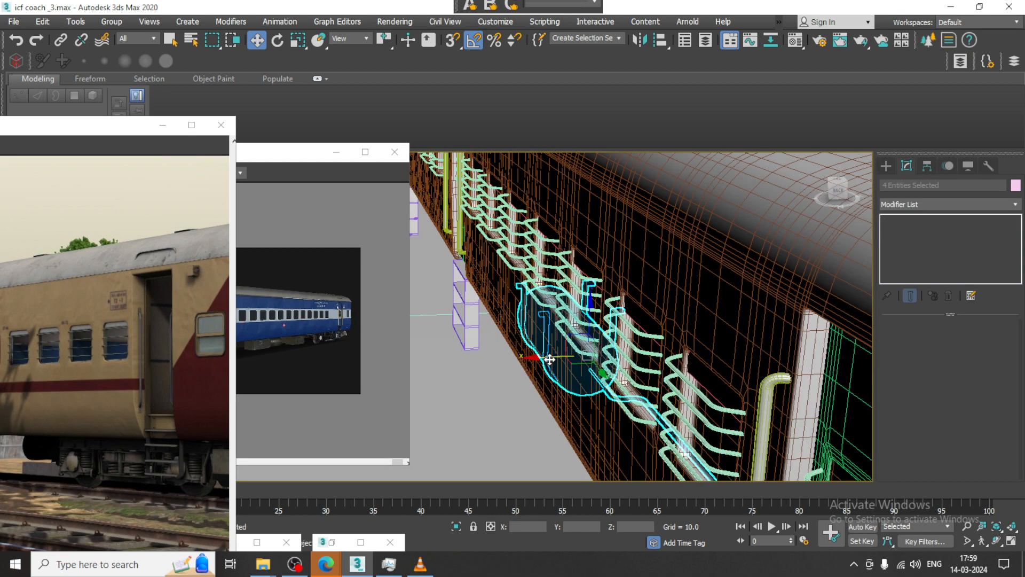
pyautogui.click(638, 40)
pyautogui.click(480, 380)
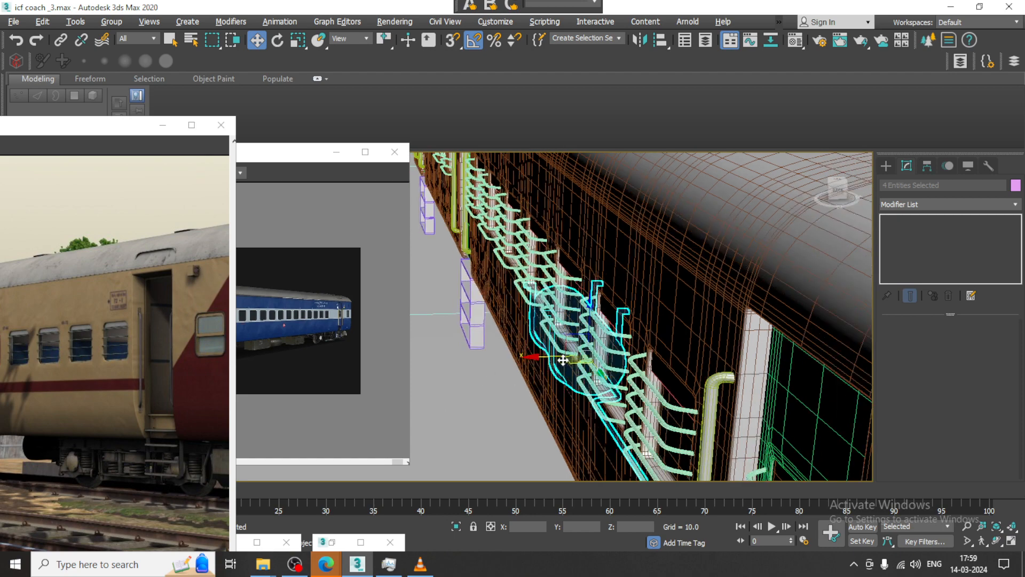
# Move the mirrored tank assembly about -66.8 along X so it sits beside the original under the coach
pyautogui.press('z')
pyautogui.keyDown('alt'); pyautogui.moveTo(616, 347); pyautogui.dragTo(652, 354, button='middle'); pyautogui.keyUp('alt')
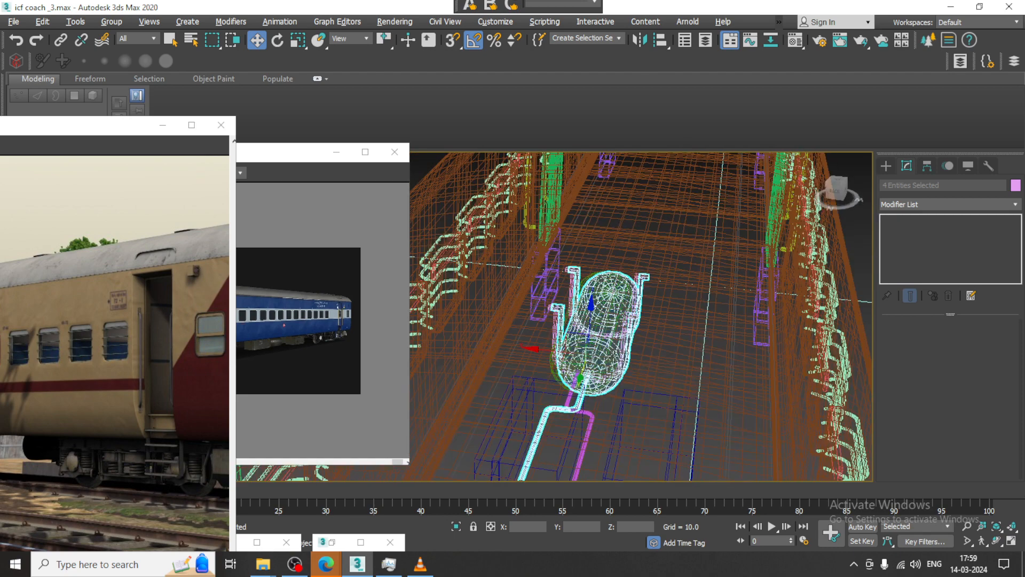
pyautogui.moveTo(543, 350); pyautogui.dragTo(594, 355)
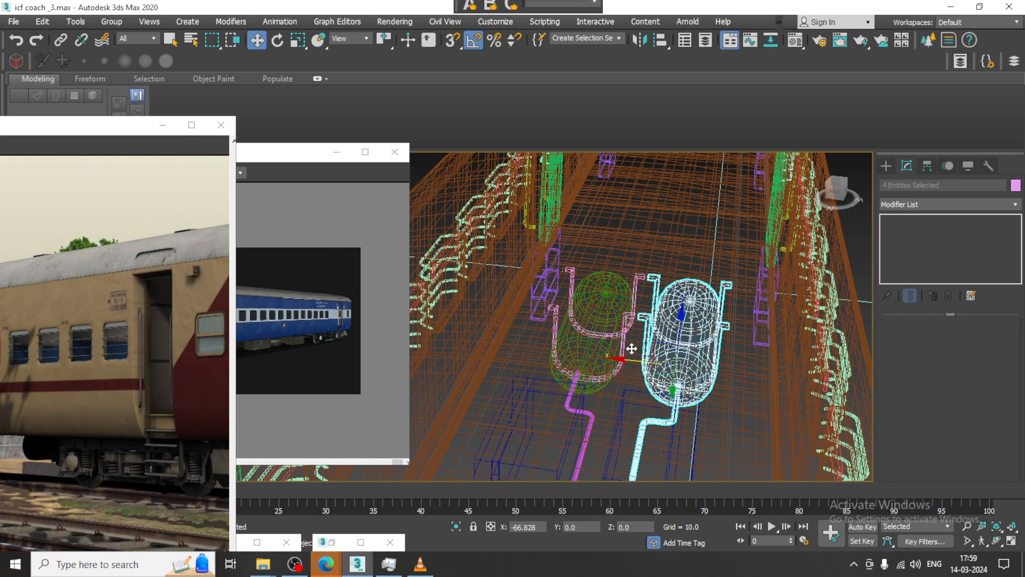
pyautogui.press('F3')
pyautogui.moveTo(629, 351)
pyautogui.keyDown('alt'); pyautogui.mouseDown(button='middle')
pyautogui.moveTo(794, 385)
pyautogui.moveTo(764, 327)
pyautogui.moveTo(755, 351)
pyautogui.moveTo(715, 371)
pyautogui.mouseUp(button='middle'); pyautogui.keyUp('alt')
pyautogui.hotkey('alt', 'q')
pyautogui.scroll(3, 755, 351)
pyautogui.hotkey('alt', 'q')
pyautogui.keyDown('alt'); pyautogui.moveTo(639, 440); pyautogui.dragTo(667, 387, button='middle'); pyautogui.keyUp('alt')
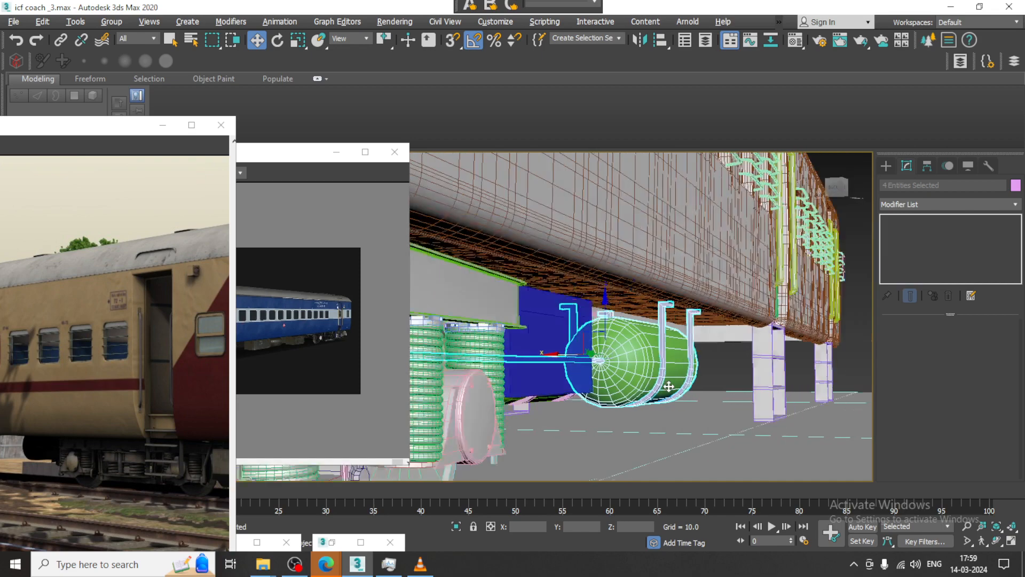
# Shift the mirrored tank assembly by about -7.1 along X in the Front view
pyautogui.hotkey('alt', 'w')
pyautogui.moveTo(383, 473); pyautogui.dragTo(383, 479, button='middle')
pyautogui.middleClick(693, 299)
pyautogui.hotkey('alt', 'w')
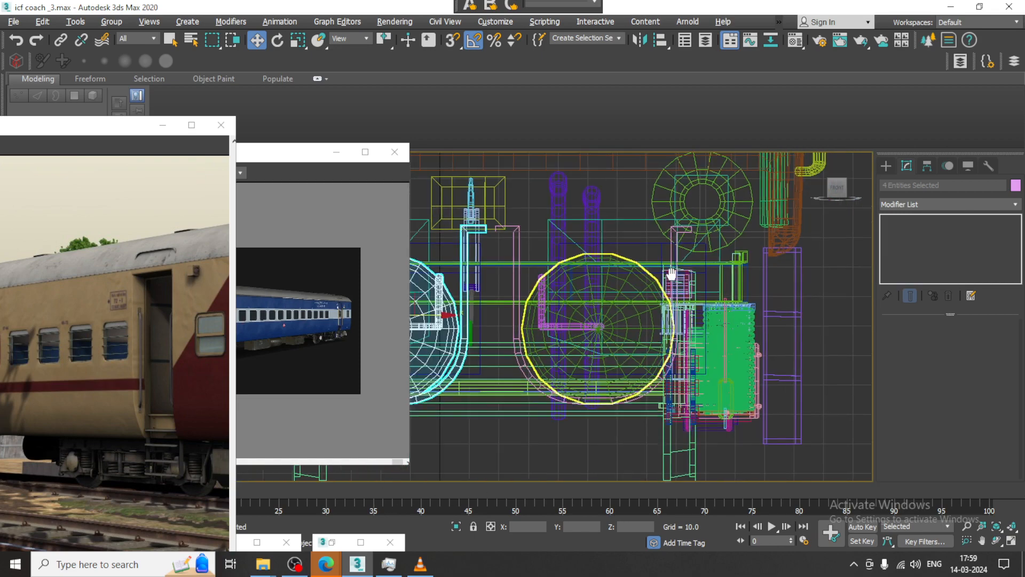
pyautogui.scroll(-2, 689, 304)
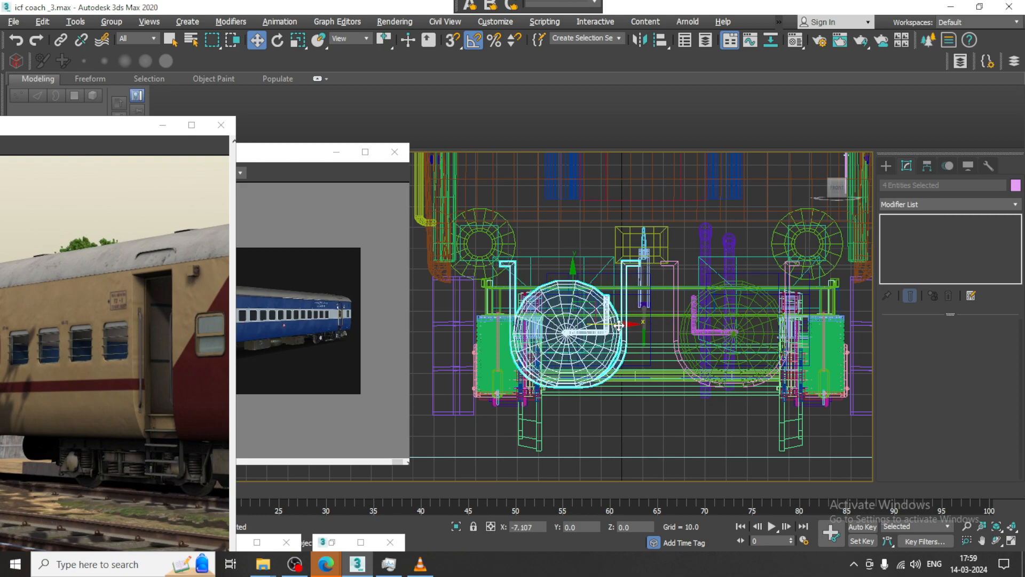
pyautogui.moveTo(619, 325); pyautogui.dragTo(619, 325)
# Move the mirrored tank assembly back by about 9.7 along X, closer to the original tank, in the Perspective view
pyautogui.hotkey('alt', 'w')
pyautogui.middleClick(662, 382)
pyautogui.hotkey('alt', 'w')
pyautogui.moveTo(672, 382)
pyautogui.keyDown('alt'); pyautogui.mouseDown(button='middle')
pyautogui.moveTo(537, 375)
pyautogui.moveTo(718, 383)
pyautogui.moveTo(771, 354)
pyautogui.moveTo(767, 365)
pyautogui.moveTo(731, 353)
pyautogui.moveTo(730, 397)
pyautogui.mouseUp(button='middle'); pyautogui.keyUp('alt')
pyautogui.hotkey('alt', 'q')
pyautogui.hotkey('alt', 'q')
pyautogui.press('F3')
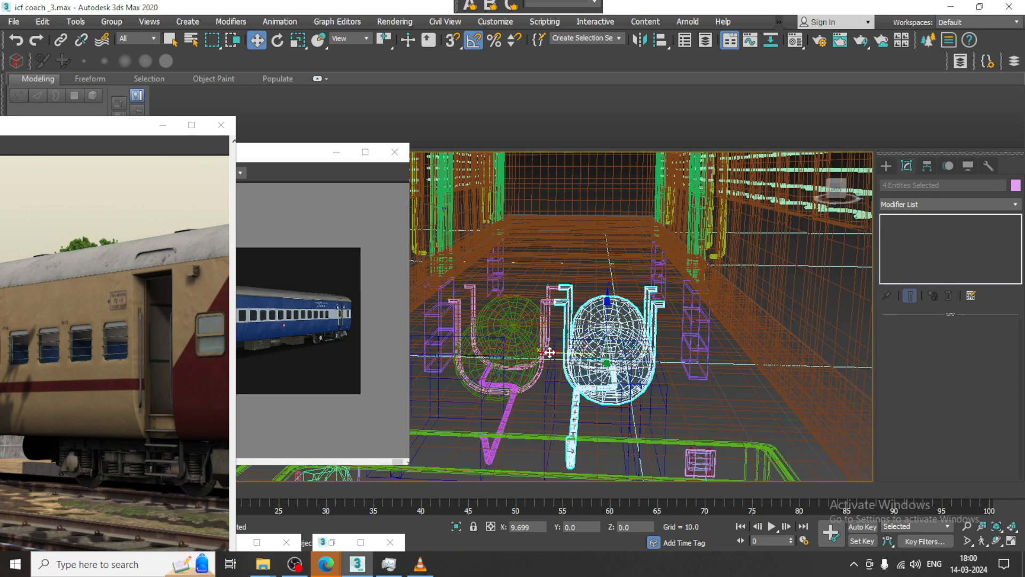
pyautogui.keyDown('alt'); pyautogui.moveTo(553, 353); pyautogui.dragTo(566, 378, button='middle'); pyautogui.keyUp('alt')
pyautogui.scroll(-1, 625, 368)
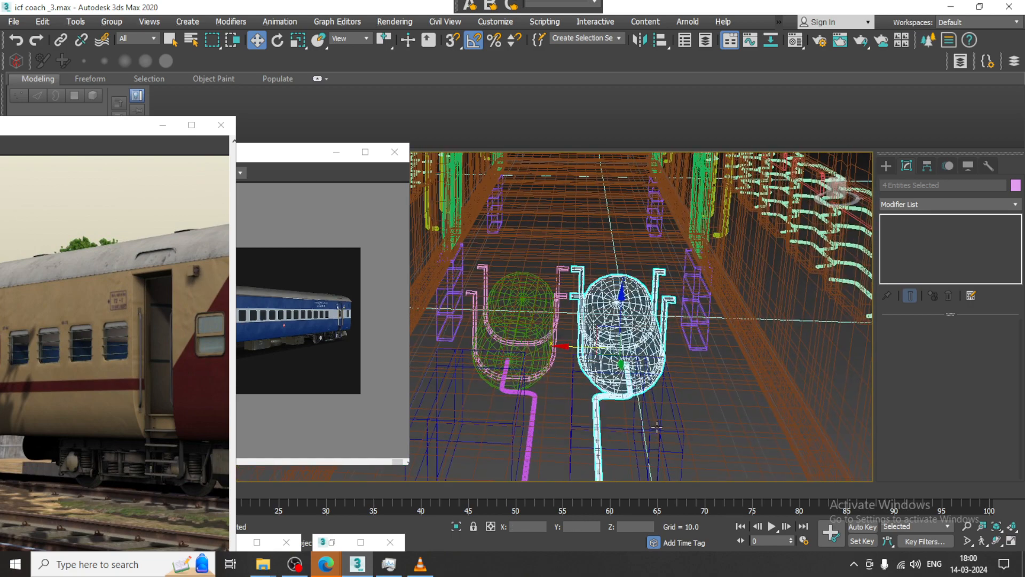
# Move the equipment box in front of the mirrored tank sideways to X -22.478
pyautogui.click(679, 413)
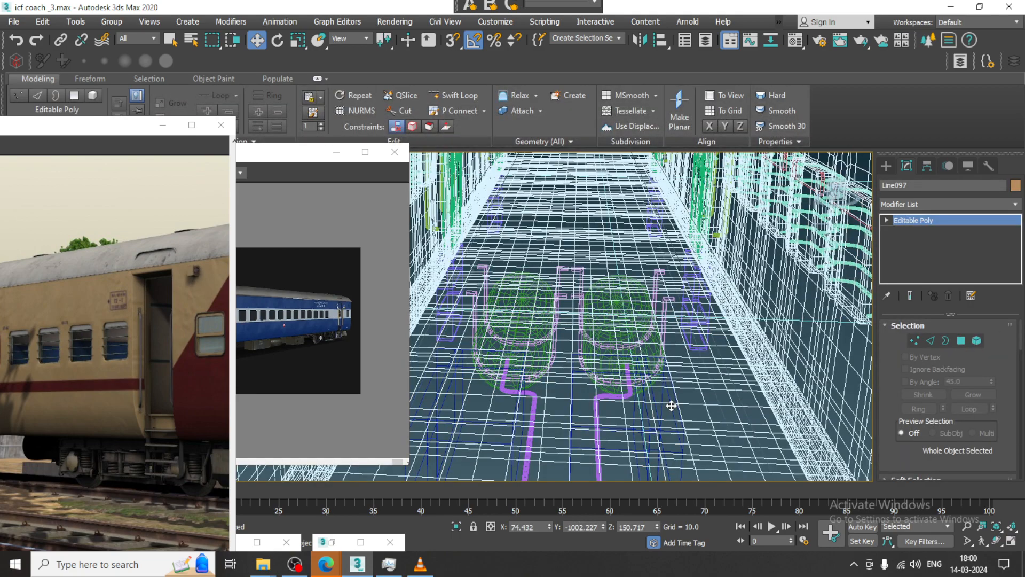
pyautogui.click(674, 415)
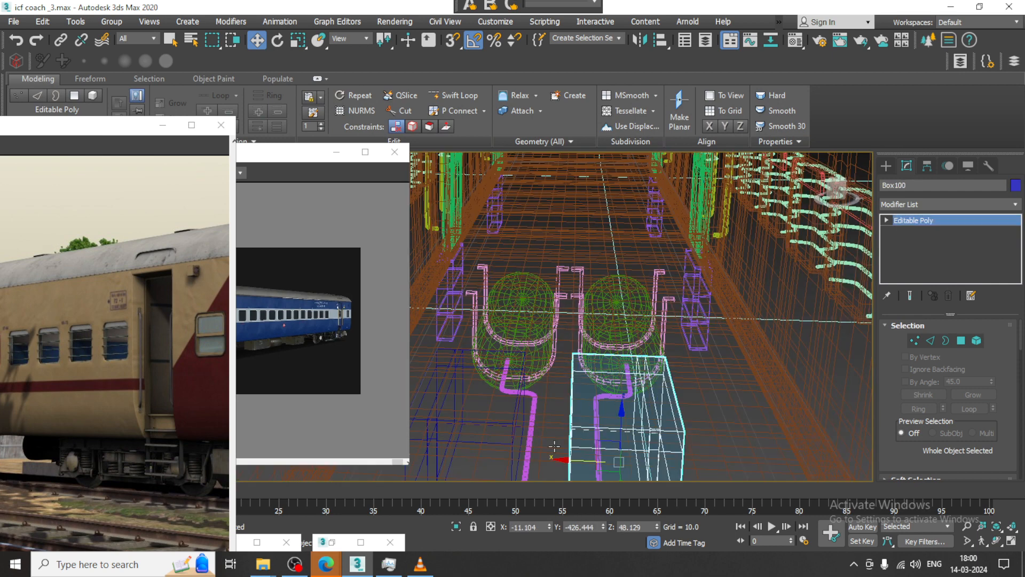
pyautogui.moveTo(565, 462); pyautogui.dragTo(590, 460)
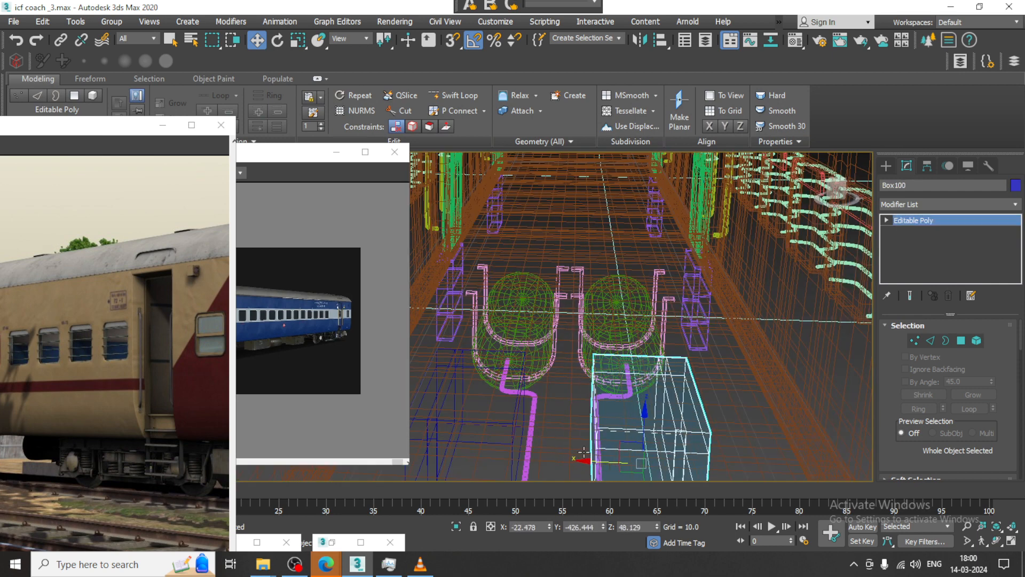
pyautogui.press('F3')
pyautogui.moveTo(599, 428)
pyautogui.keyDown('alt'); pyautogui.mouseDown(button='middle')
pyautogui.moveTo(666, 374)
pyautogui.moveTo(661, 397)
pyautogui.moveTo(794, 418)
pyautogui.moveTo(650, 393)
pyautogui.moveTo(645, 323)
pyautogui.mouseUp(button='middle'); pyautogui.keyUp('alt')
# Check the coach's underfloor equipment from the side and put away the beige coach photo to reveal the blue coach reference
pyautogui.scroll(-5, 654, 404)
pyautogui.keyDown('alt'); pyautogui.moveTo(645, 323); pyautogui.dragTo(713, 338, button='middle'); pyautogui.keyUp('alt')
pyautogui.scroll(-3, 677, 357)
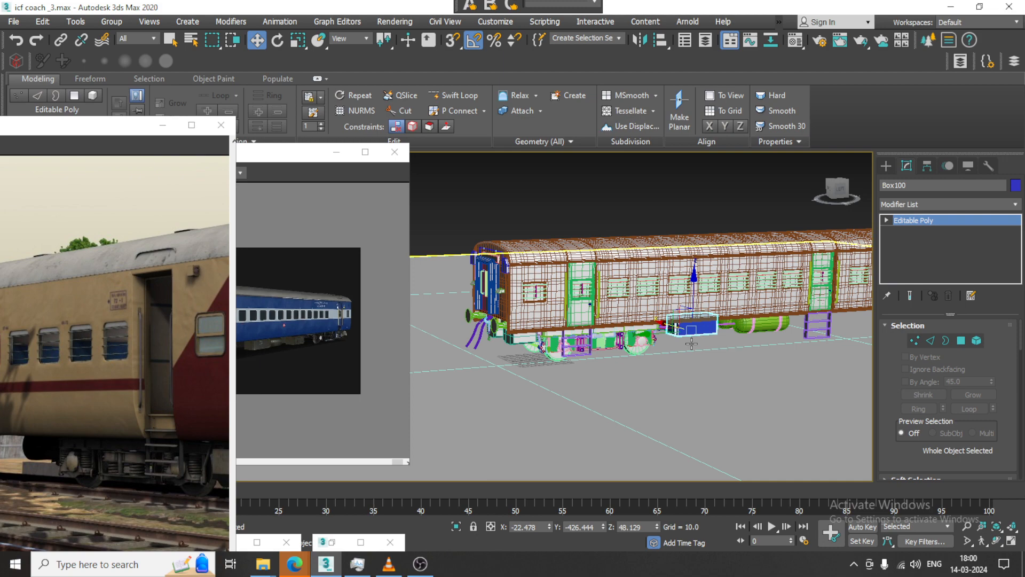
pyautogui.keyDown('alt'); pyautogui.moveTo(699, 317); pyautogui.dragTo(728, 305, button='middle'); pyautogui.keyUp('alt')
pyautogui.click(167, 126)
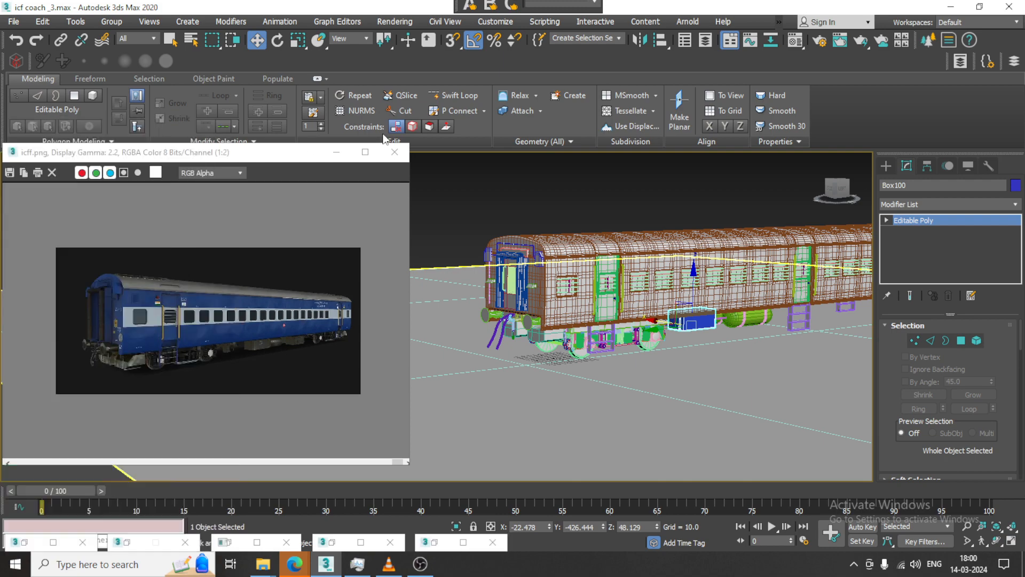
# Put away the blue coach reference and select the bogie, equipment boxes, pipes and strapped tanks together in the Left view
pyautogui.click(336, 152)
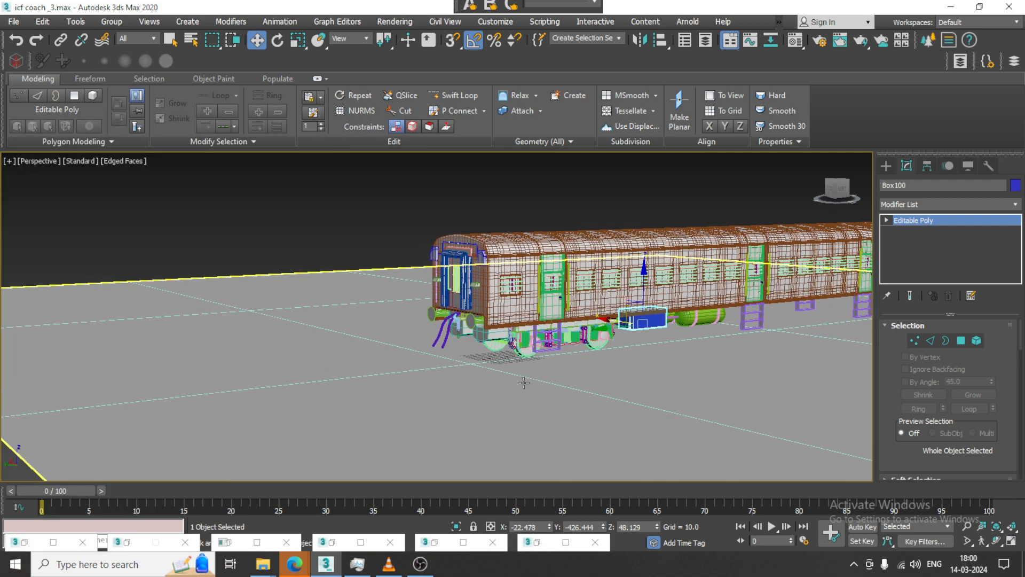
pyautogui.keyDown('alt'); pyautogui.moveTo(551, 394); pyautogui.dragTo(457, 389, button='middle'); pyautogui.keyUp('alt')
pyautogui.hotkey('alt', 'w')
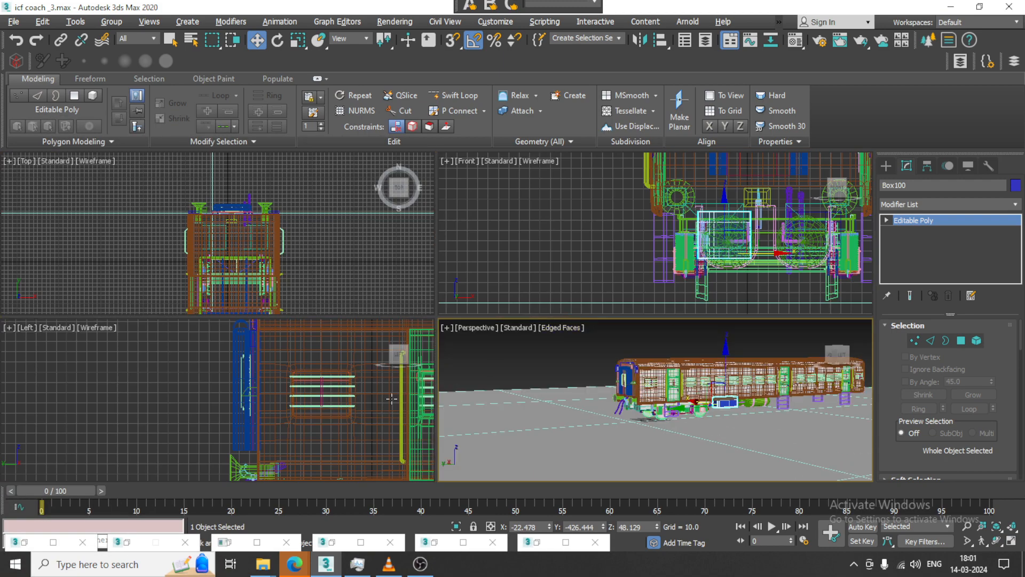
pyautogui.hotkey('alt', 'w')
pyautogui.moveTo(392, 398); pyautogui.dragTo(137, 340, button='middle')
pyautogui.scroll(-5, 338, 380)
pyautogui.scroll(-2, 318, 374)
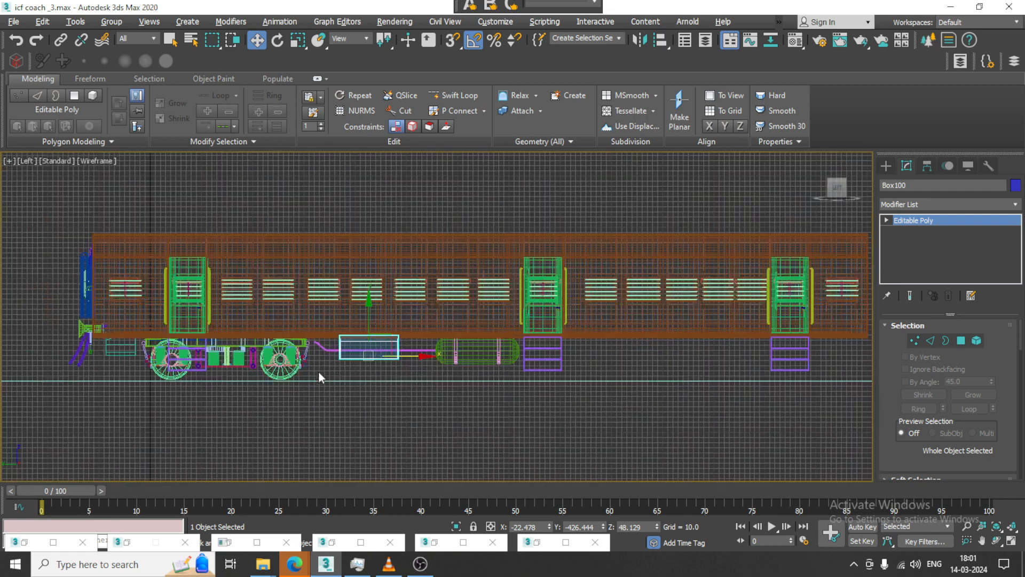
pyautogui.moveTo(318, 372); pyautogui.dragTo(258, 366, button='middle')
pyautogui.moveTo(485, 367)
pyautogui.mouseDown(button='middle')
pyautogui.moveTo(463, 367)
pyautogui.moveTo(492, 367)
pyautogui.mouseUp(button='middle')
pyautogui.moveTo(283, 375); pyautogui.dragTo(341, 378, button='middle')
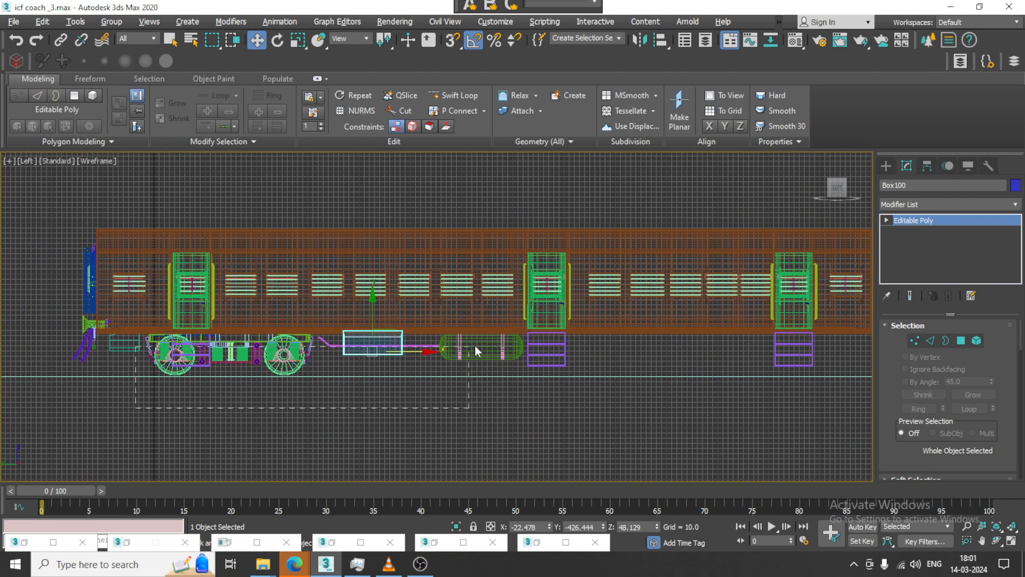
pyautogui.moveTo(519, 344); pyautogui.dragTo(517, 339)
# Remove the boxes near the buffers and the door steps from the underfloor selection, using the Left and Front views
pyautogui.moveTo(94, 425); pyautogui.dragTo(176, 429, button='middle')
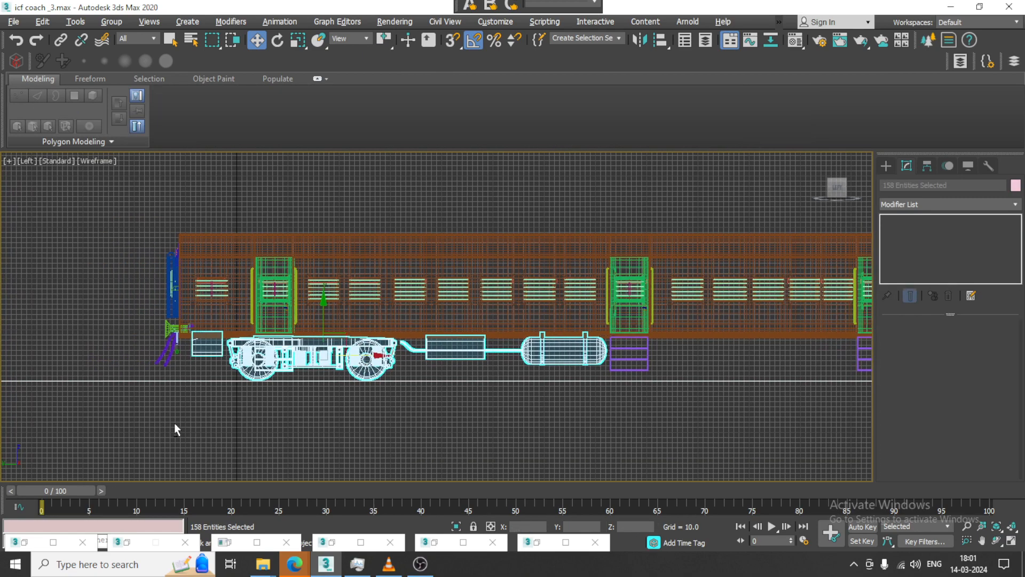
pyautogui.keyDown('alt'); pyautogui.moveTo(220, 301); pyautogui.dragTo(220, 301); pyautogui.keyUp('alt')
pyautogui.moveTo(356, 393); pyautogui.dragTo(308, 398, button='middle')
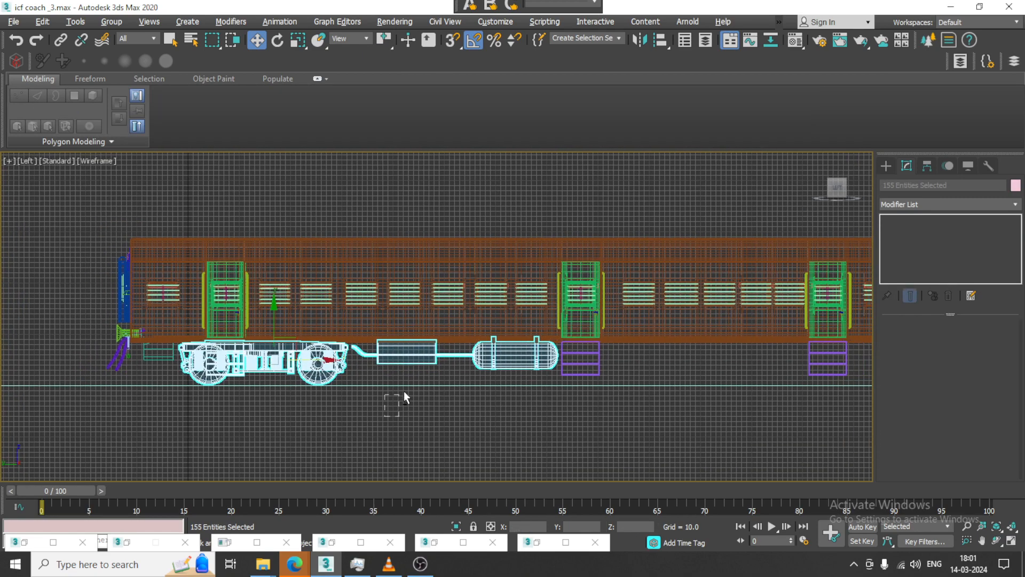
pyautogui.scroll(-2, 418, 383)
pyautogui.hotkey('alt', 'w')
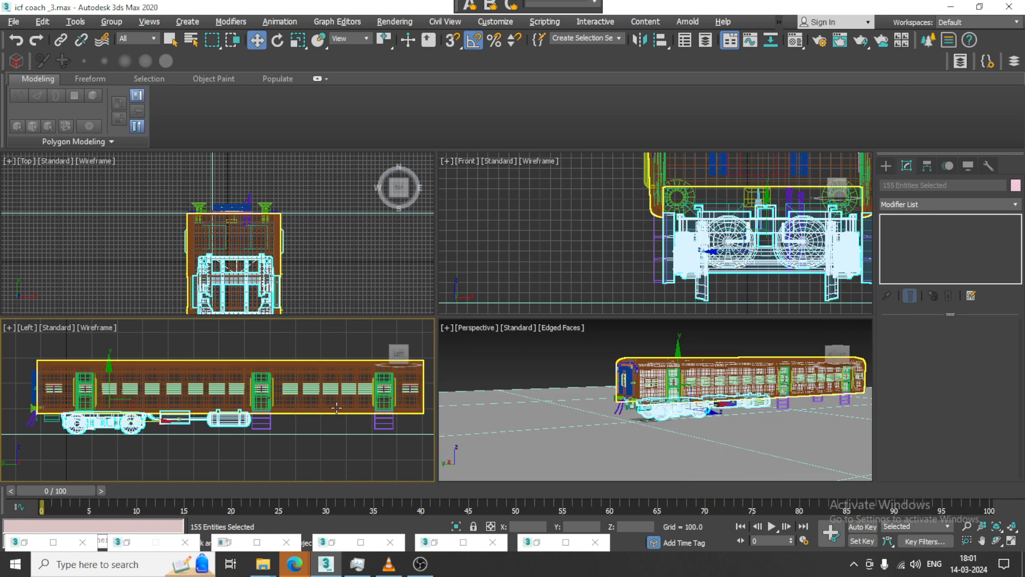
pyautogui.rightClick(656, 295)
pyautogui.keyDown('alt'); pyautogui.moveTo(675, 280); pyautogui.dragTo(675, 280); pyautogui.keyUp('alt')
pyautogui.moveTo(675, 280); pyautogui.dragTo(482, 268, button='middle')
pyautogui.keyDown('alt'); pyautogui.moveTo(692, 275); pyautogui.dragTo(681, 274); pyautogui.keyUp('alt')
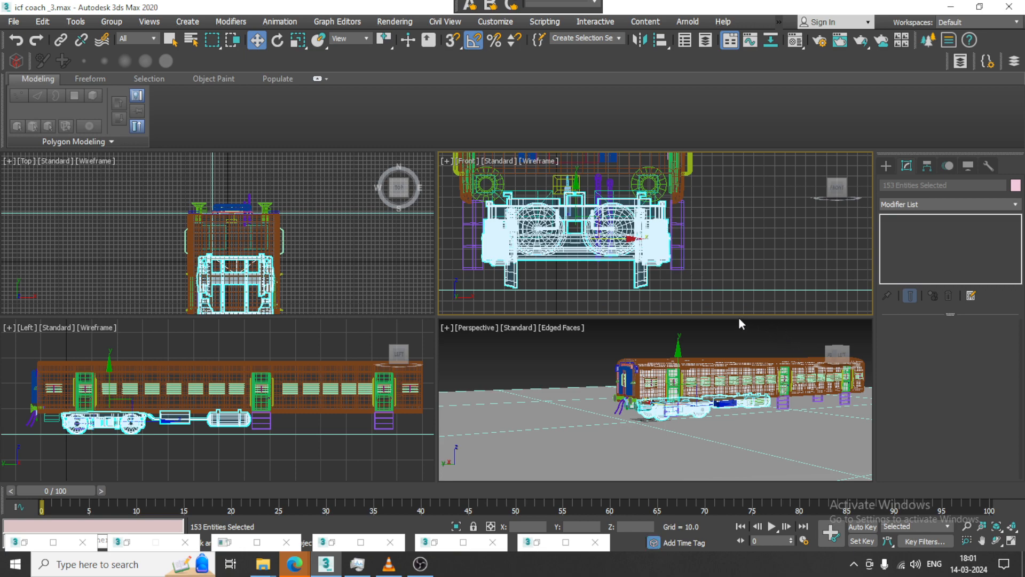
pyautogui.rightClick(323, 437)
pyautogui.hotkey('alt', 'w')
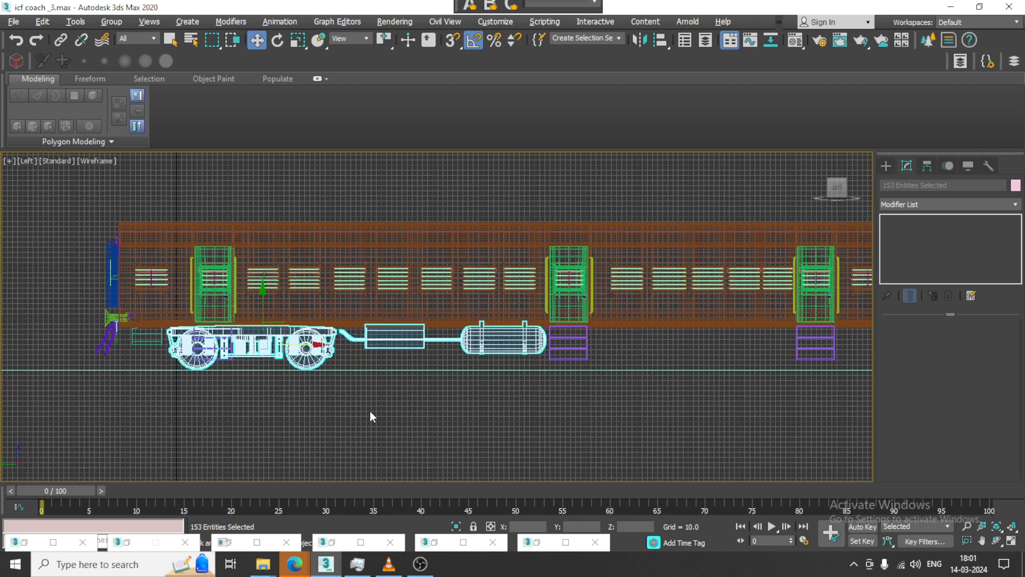
# Mirror the selected bogie and underfloor equipment along the X axis as a copy in the Left view
pyautogui.moveTo(308, 347); pyautogui.dragTo(8, 346)
pyautogui.hotkey('ctrl', 'z')
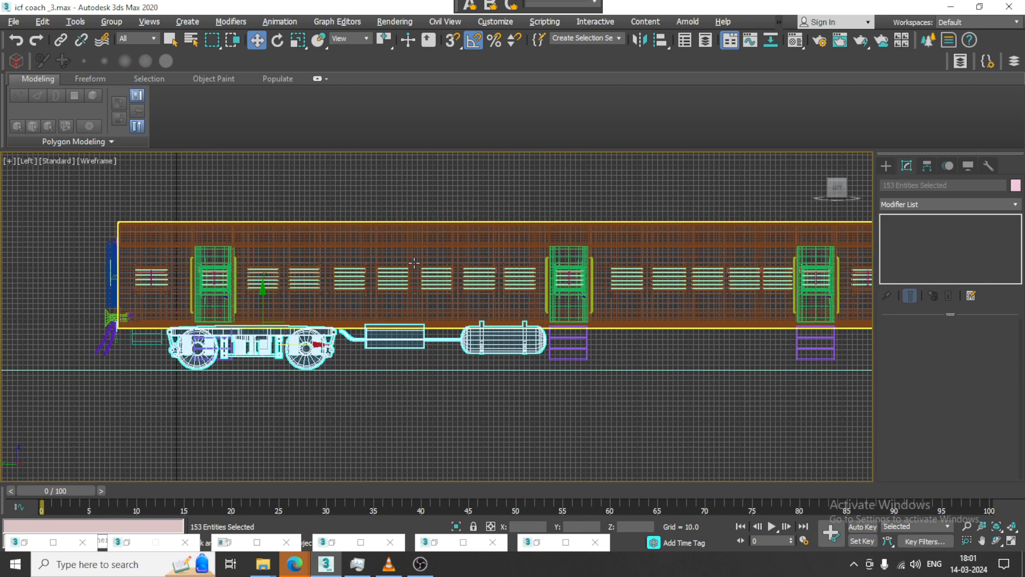
pyautogui.moveTo(483, 262); pyautogui.dragTo(509, 277, button='middle')
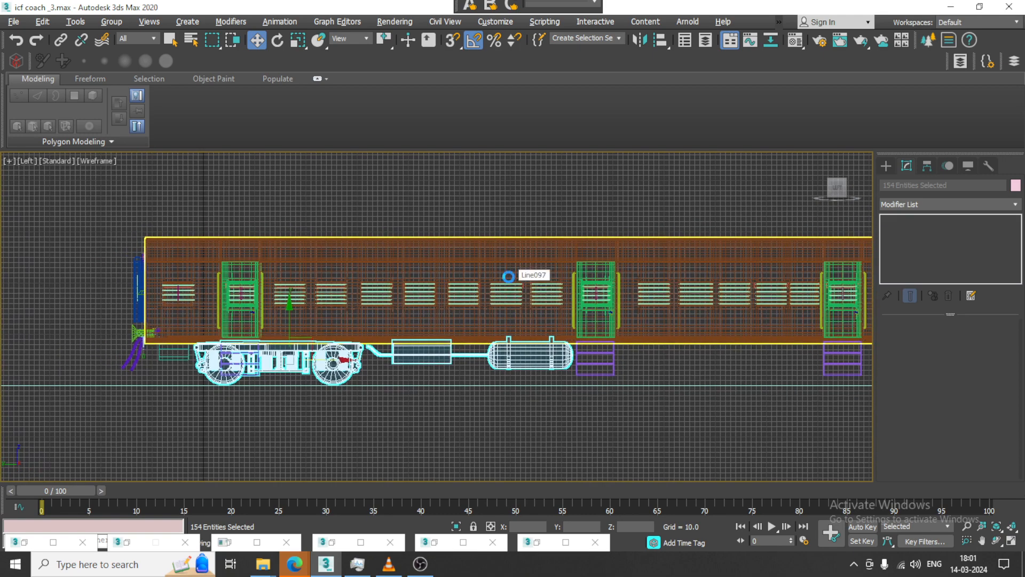
pyautogui.click(637, 42)
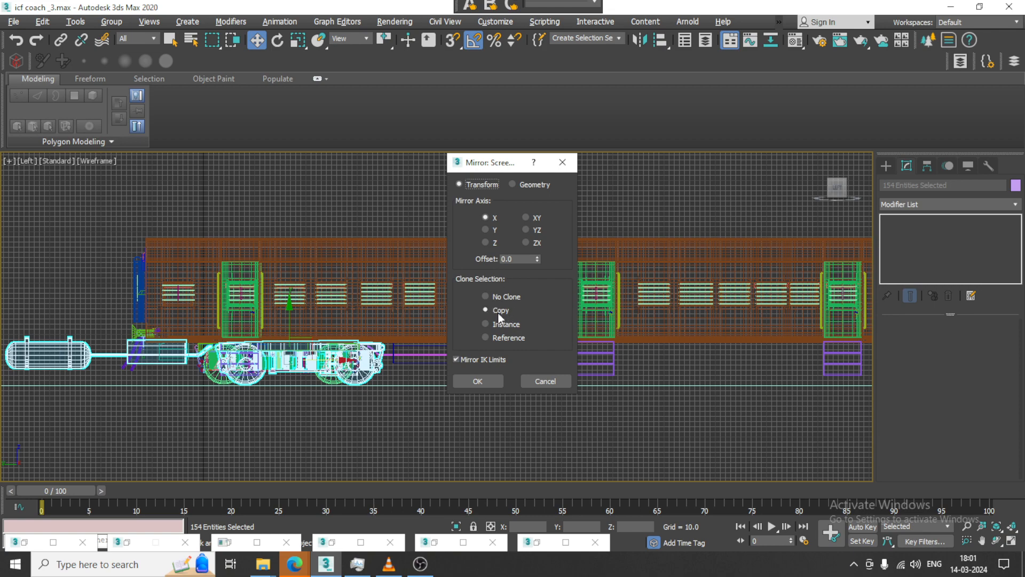
pyautogui.click(478, 380)
# Move the mirrored bogie and equipment about 982.3 along X to the opposite end of the coach
pyautogui.scroll(-3, 404, 373)
pyautogui.moveTo(404, 373); pyautogui.dragTo(307, 361, button='middle')
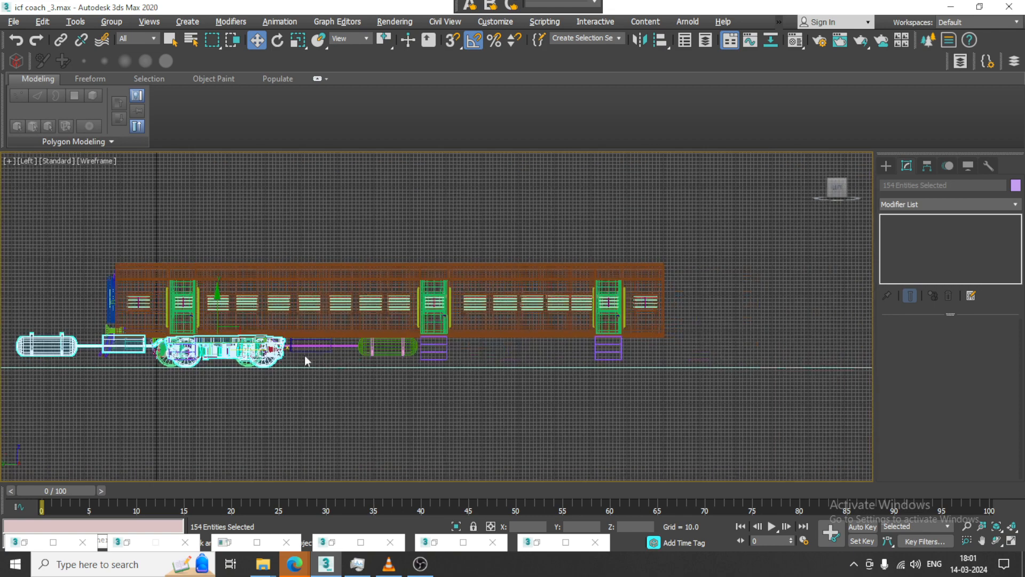
pyautogui.moveTo(266, 351); pyautogui.dragTo(622, 379)
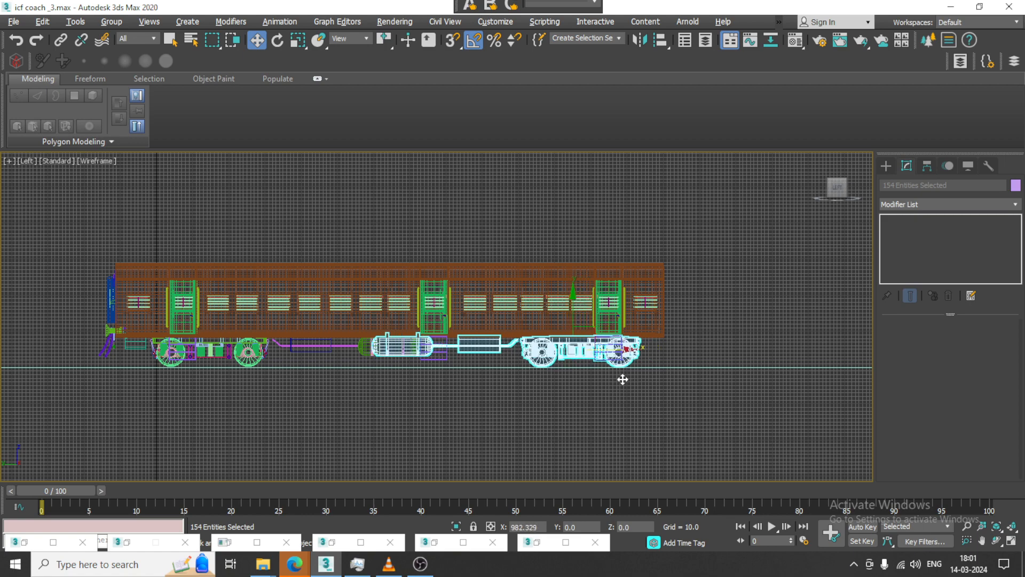
pyautogui.click(586, 420)
# Delete the duplicate tank that overlaps the original beside the middle door steps
pyautogui.scroll(8, 625, 341)
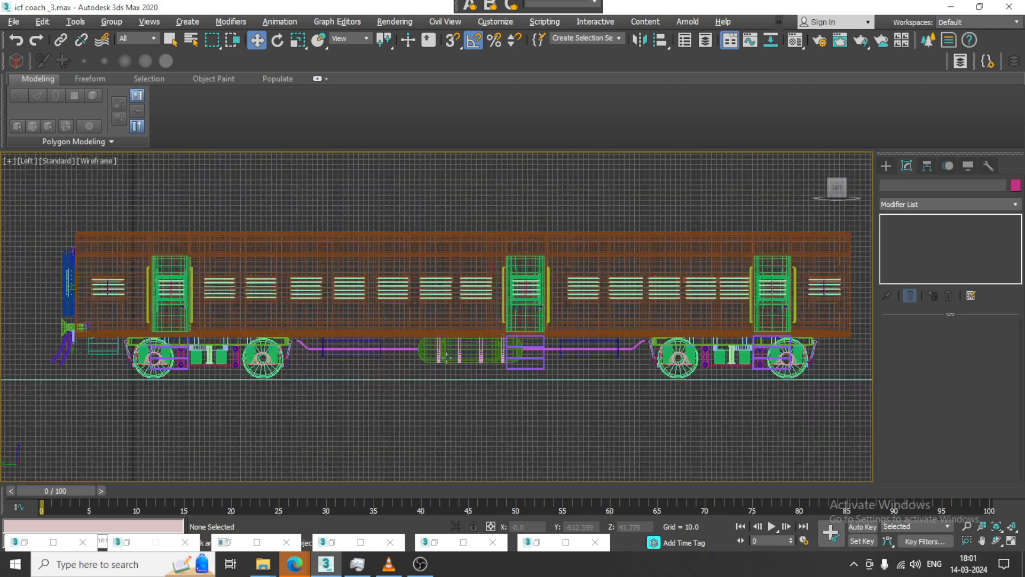
pyautogui.moveTo(442, 383); pyautogui.dragTo(405, 355, button='middle')
pyautogui.click(439, 350)
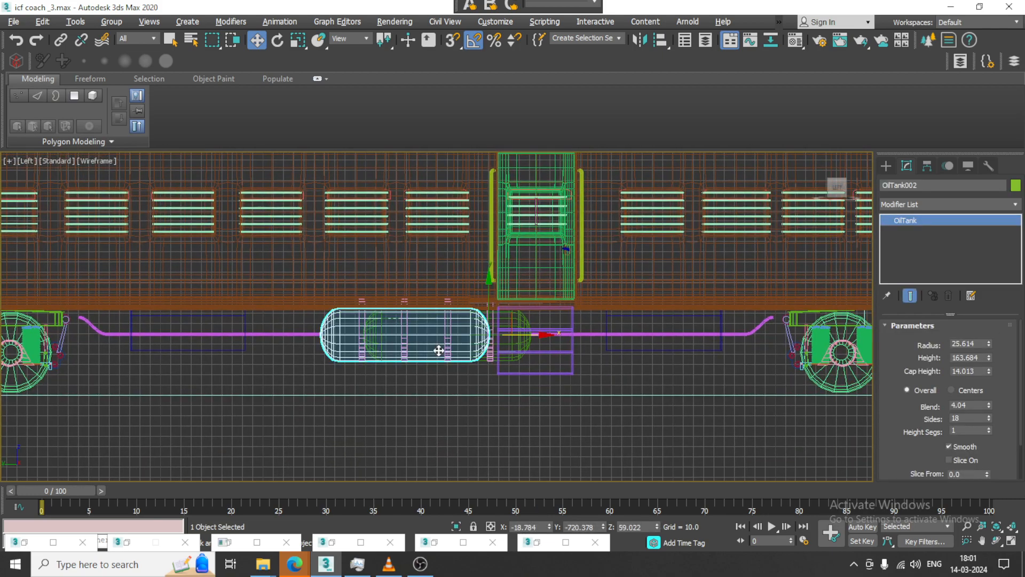
pyautogui.click(521, 351)
pyautogui.hotkey('alt', 'w')
pyautogui.rightClick(677, 379)
pyautogui.hotkey('alt', 'w')
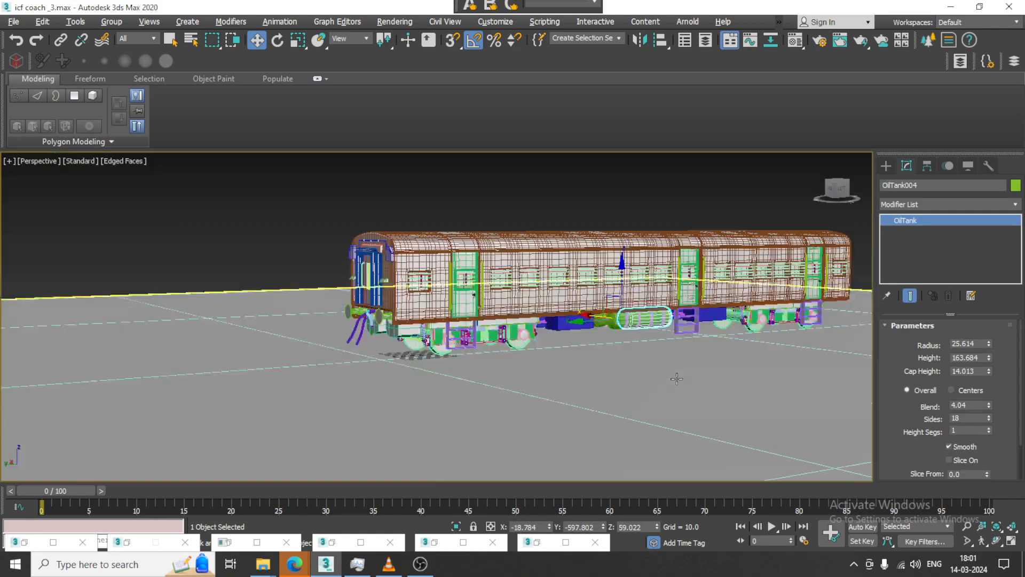
pyautogui.scroll(10, 705, 321)
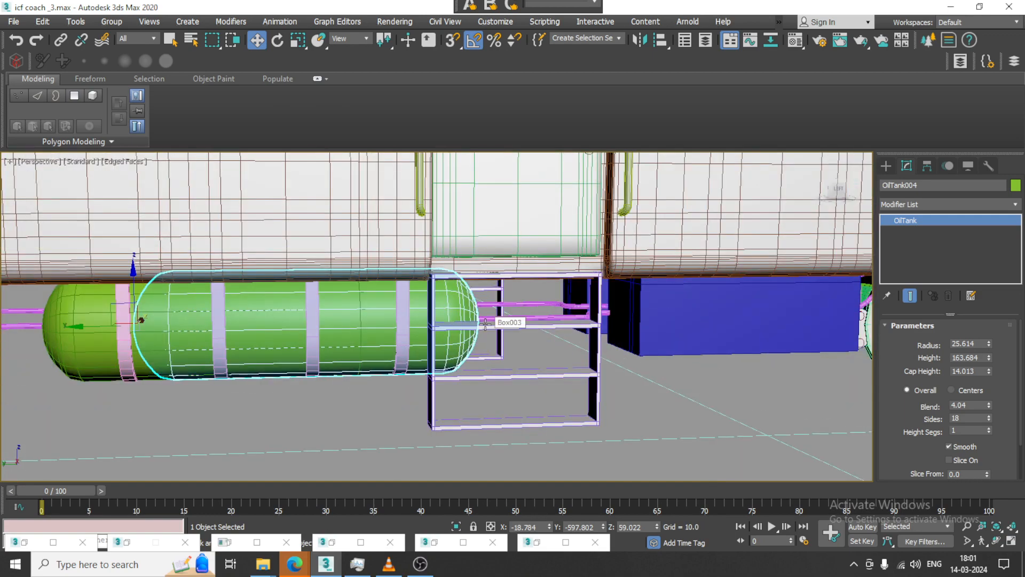
pyautogui.keyDown('alt'); pyautogui.moveTo(485, 324); pyautogui.dragTo(489, 328, button='middle'); pyautogui.keyUp('alt')
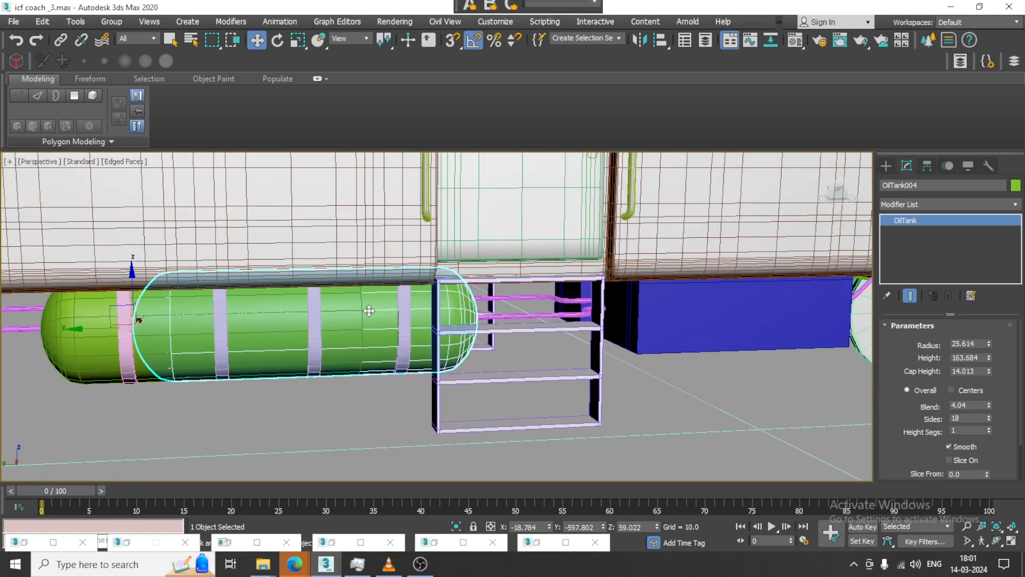
pyautogui.press('Delete')
# Delete the leftover strap next to the tank and the two duplicate pipes running behind the middle door steps
pyautogui.moveTo(395, 312); pyautogui.dragTo(423, 308, button='middle')
pyautogui.click(433, 320)
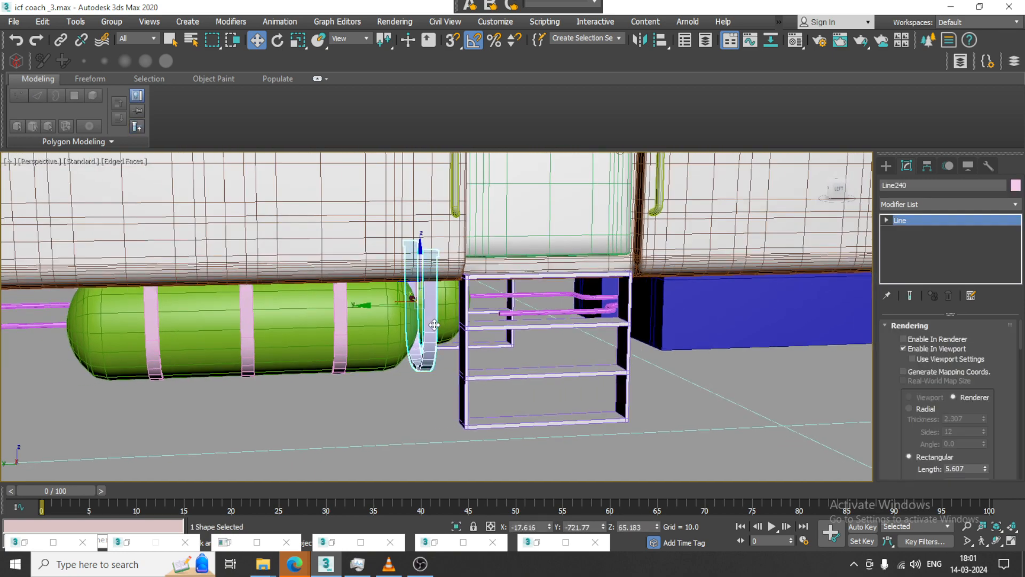
pyautogui.press('Delete')
pyautogui.scroll(-3, 422, 347)
pyautogui.moveTo(448, 360); pyautogui.dragTo(402, 329, button='middle')
pyautogui.scroll(4, 510, 275)
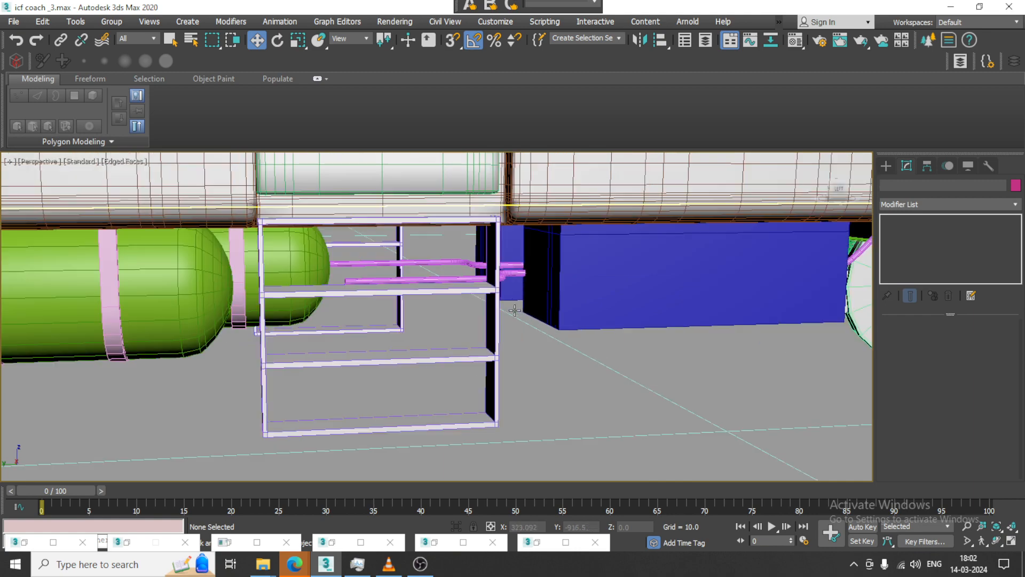
pyautogui.click(507, 273)
pyautogui.press('Delete')
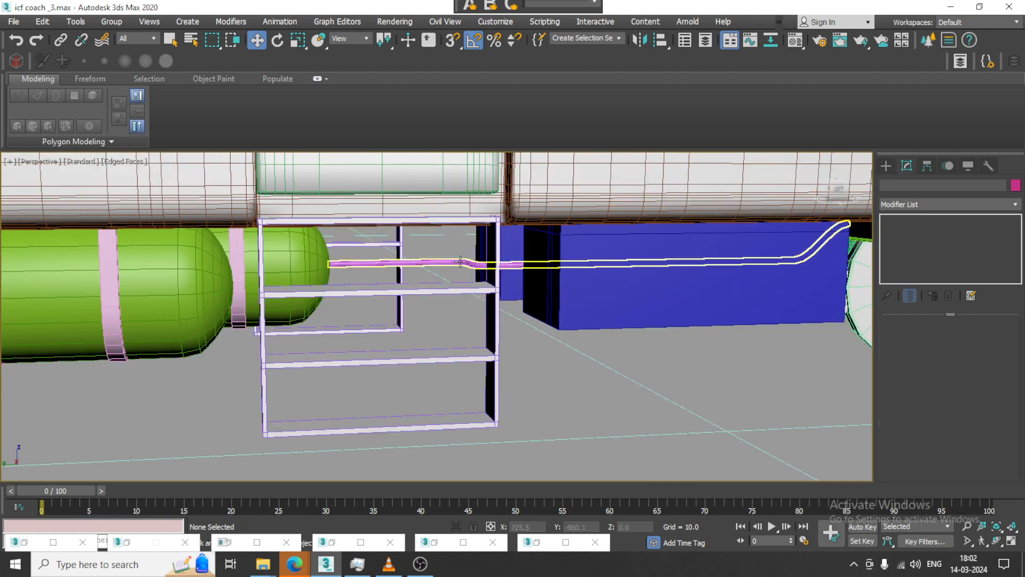
pyautogui.click(451, 262)
pyautogui.press('Delete')
# Delete the overlapping duplicate tank on the other side of the coach and the loose strap beside its door steps
pyautogui.scroll(-5, 451, 262)
pyautogui.keyDown('alt'); pyautogui.moveTo(425, 296); pyautogui.dragTo(470, 283, button='middle'); pyautogui.keyUp('alt')
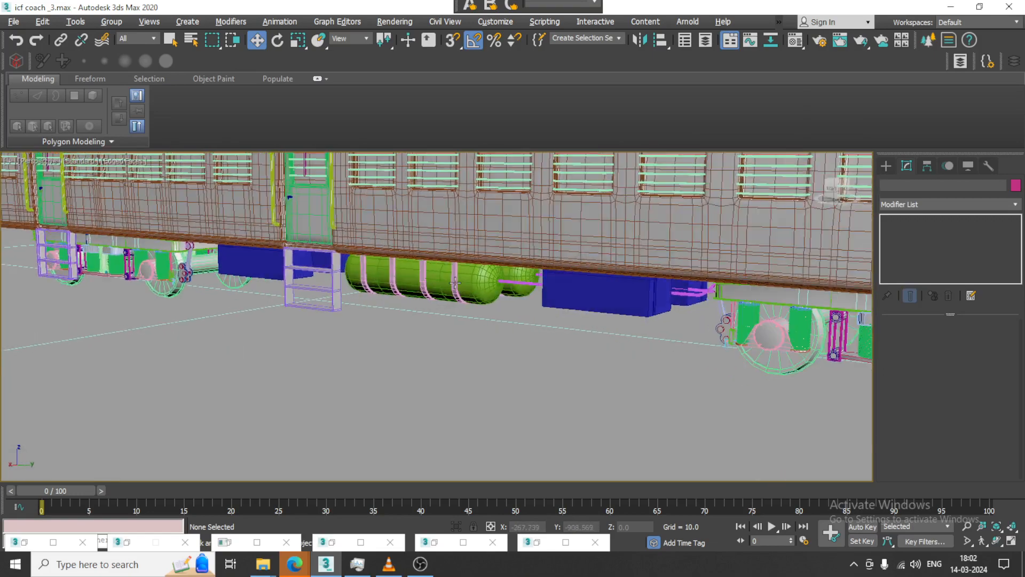
pyautogui.scroll(5, 469, 282)
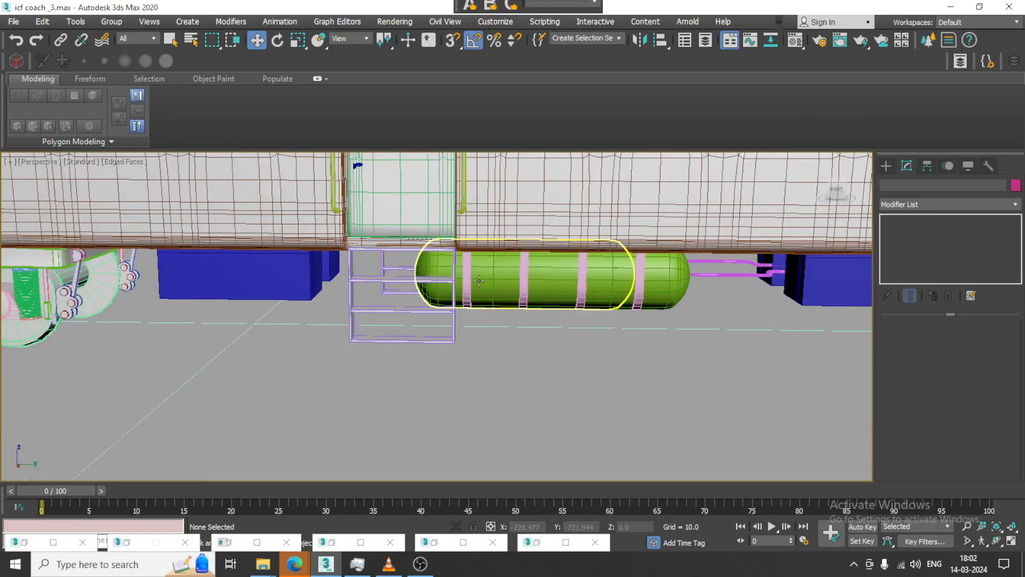
pyautogui.click(470, 282)
pyautogui.press('Delete')
pyautogui.click(467, 282)
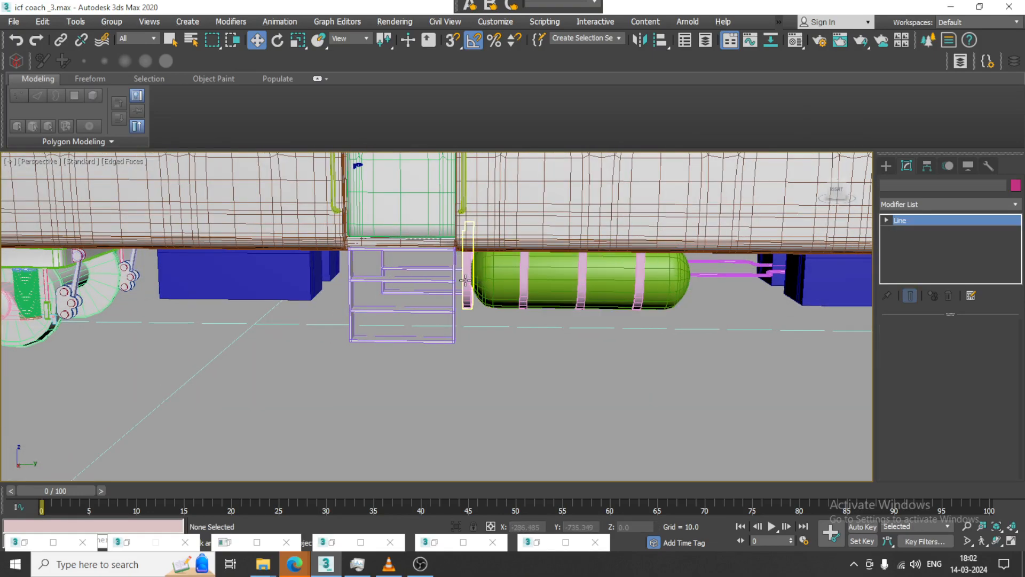
pyautogui.press('Delete')
# Delete two more duplicate straps around the remaining tanks
pyautogui.click(523, 297)
pyautogui.press('Delete')
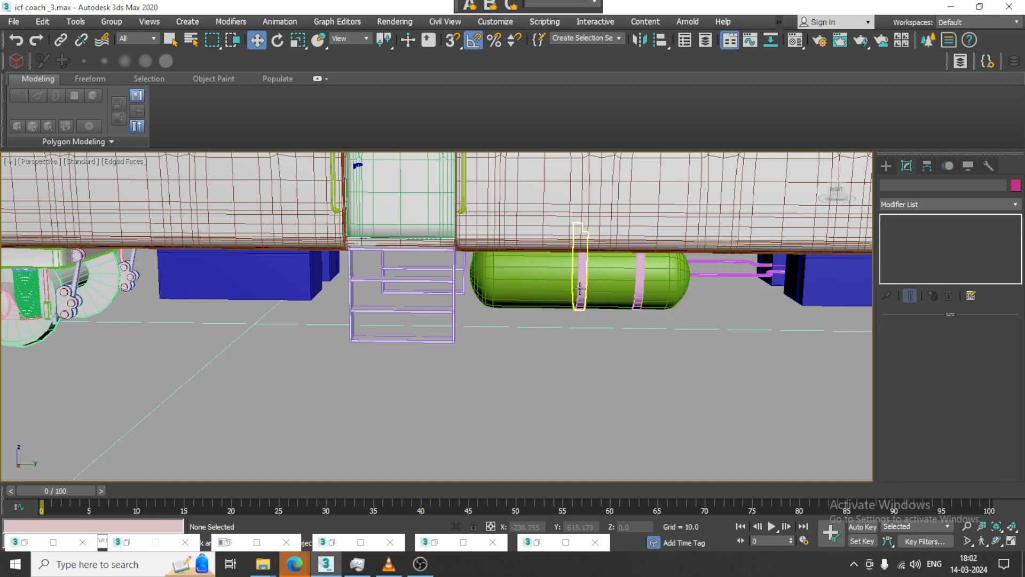
pyautogui.click(579, 288)
pyautogui.keyDown('alt'); pyautogui.moveTo(580, 288); pyautogui.dragTo(583, 321, button='middle'); pyautogui.keyUp('alt')
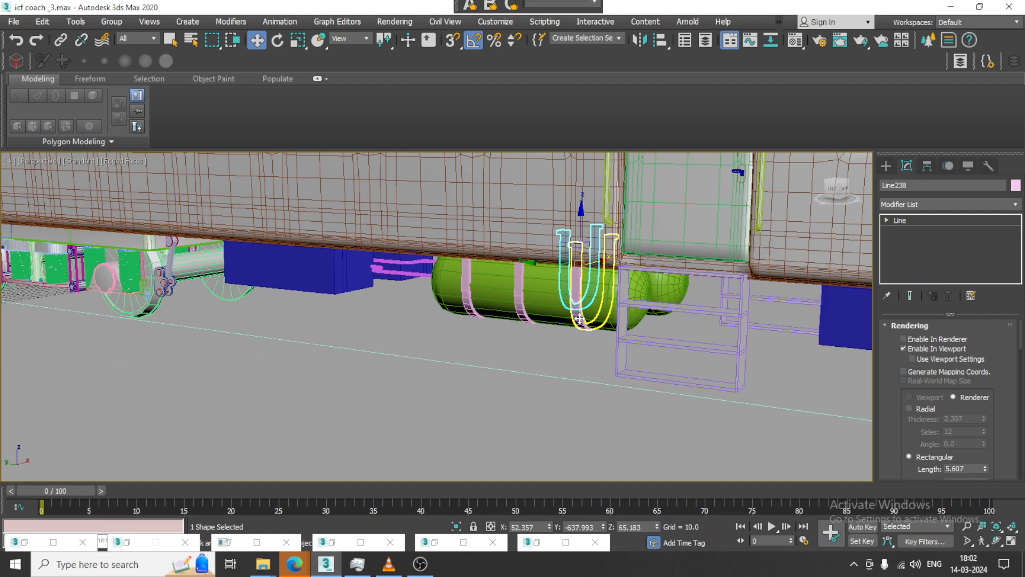
pyautogui.press('Delete')
# Check the remaining tank straps and the underfloor equipment out to the coach's buffer end
pyautogui.click(517, 304)
pyautogui.keyDown('alt'); pyautogui.moveTo(660, 308); pyautogui.dragTo(609, 310, button='middle'); pyautogui.keyUp('alt')
pyautogui.keyDown('ctrl'); pyautogui.click(619, 313); pyautogui.keyUp('ctrl')
pyautogui.scroll(-2, 609, 310)
pyautogui.keyDown('alt'); pyautogui.moveTo(697, 320); pyautogui.dragTo(408, 323, button='middle'); pyautogui.keyUp('alt')
pyautogui.scroll(-5, 686, 326)
pyautogui.scroll(5, 404, 331)
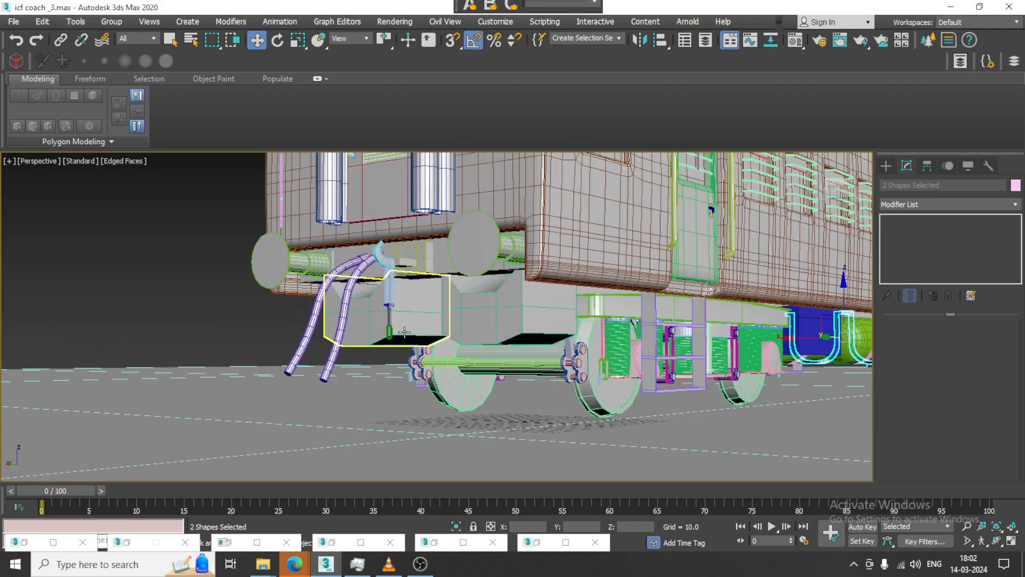
# Select the coach's end parts, including gangway, buffers, hoses and boxes, leaving out the body, ground plane and side windows
pyautogui.keyDown('alt'); pyautogui.moveTo(471, 256); pyautogui.dragTo(395, 288, button='middle'); pyautogui.keyUp('alt')
pyautogui.scroll(-3, 454, 255)
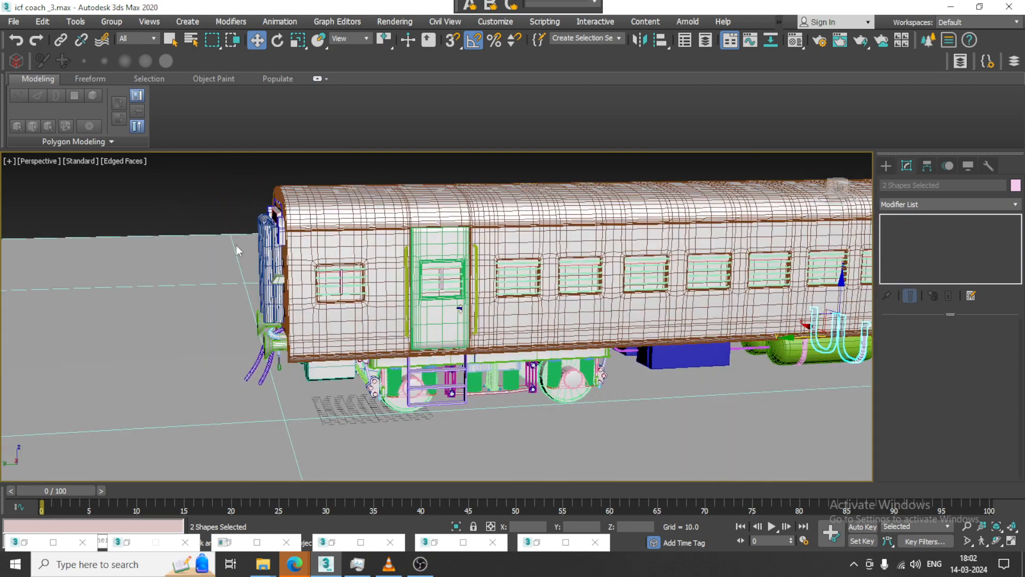
pyautogui.moveTo(305, 389); pyautogui.dragTo(312, 410)
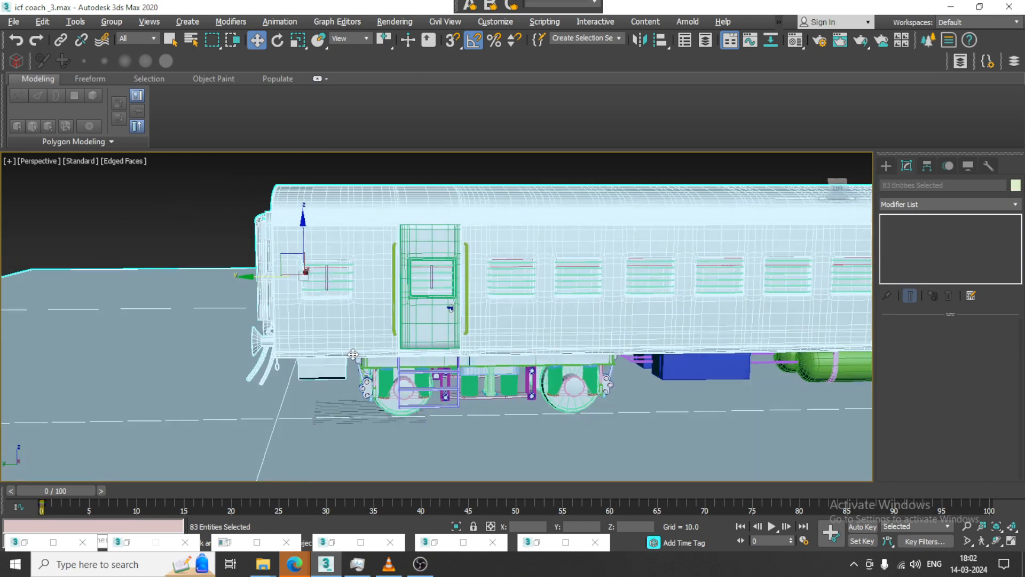
pyautogui.keyDown('alt'); pyautogui.moveTo(542, 406); pyautogui.dragTo(544, 404); pyautogui.keyUp('alt')
pyautogui.keyDown('alt'); pyautogui.moveTo(427, 331); pyautogui.dragTo(258, 287, button='middle'); pyautogui.keyUp('alt')
pyautogui.press('F3')
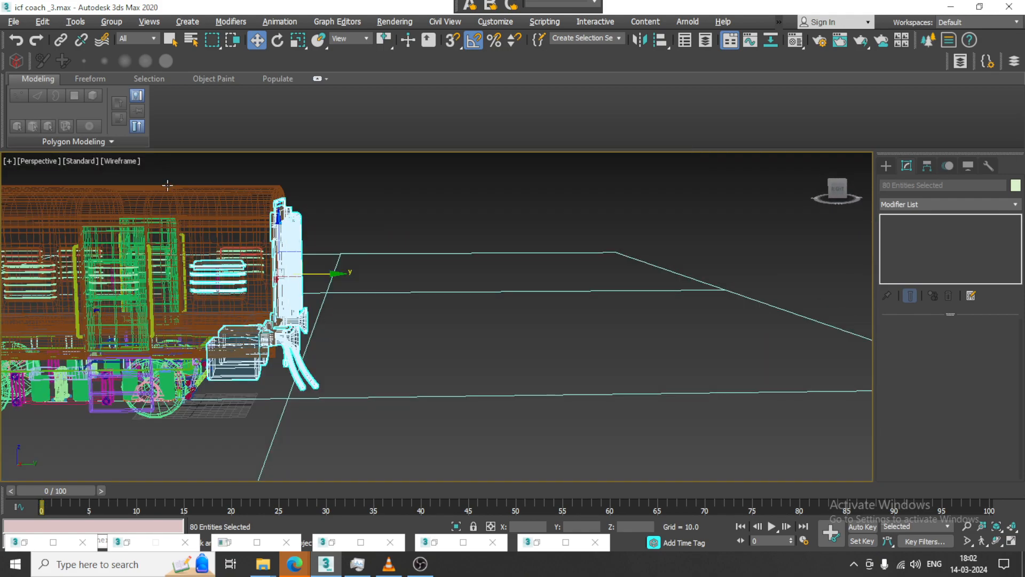
pyautogui.keyDown('alt'); pyautogui.moveTo(248, 306); pyautogui.dragTo(249, 307); pyautogui.keyUp('alt')
pyautogui.keyDown('alt'); pyautogui.moveTo(434, 286); pyautogui.dragTo(226, 282, button='middle'); pyautogui.keyUp('alt')
pyautogui.press('F3')
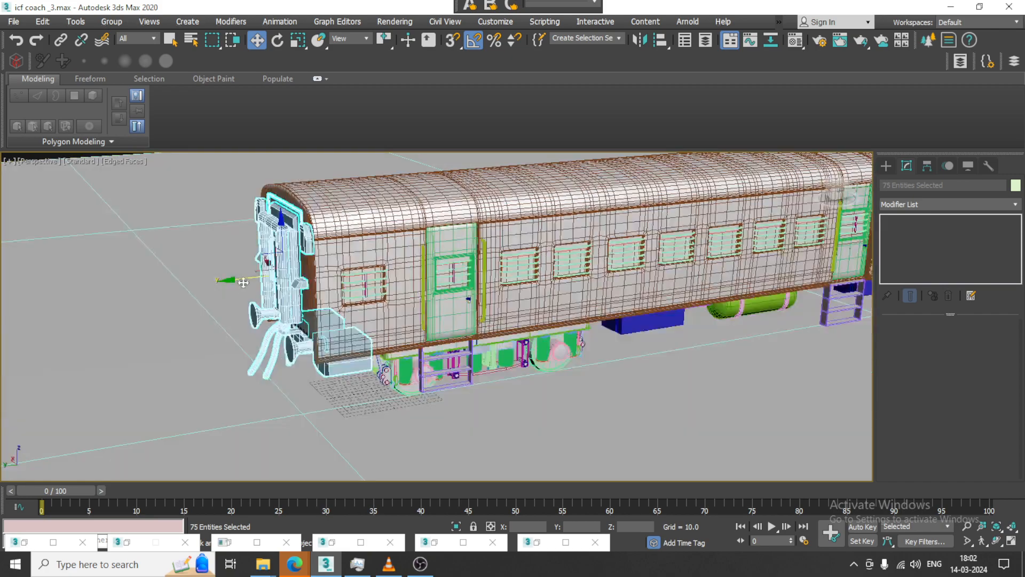
# Mirror the selected coach end parts along the Y axis as a copy
pyautogui.moveTo(243, 283); pyautogui.dragTo(74, 293)
pyautogui.hotkey('ctrl', 'z')
pyautogui.moveTo(553, 248); pyautogui.dragTo(507, 244, button='middle')
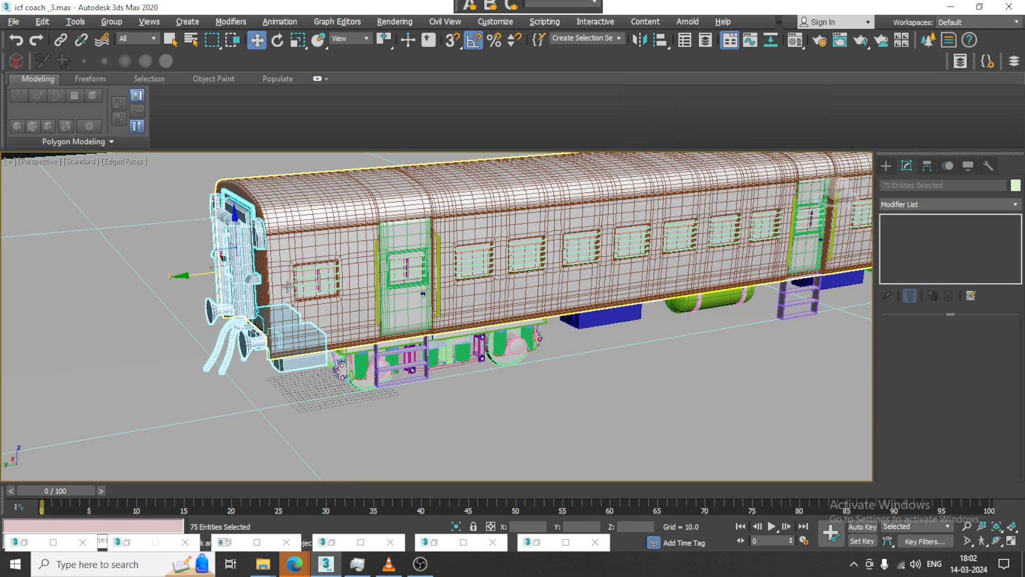
pyautogui.moveTo(289, 287)
pyautogui.keyDown('alt'); pyautogui.mouseDown(button='middle')
pyautogui.moveTo(363, 262)
pyautogui.moveTo(302, 278)
pyautogui.mouseUp(button='middle'); pyautogui.keyUp('alt')
pyautogui.click(640, 41)
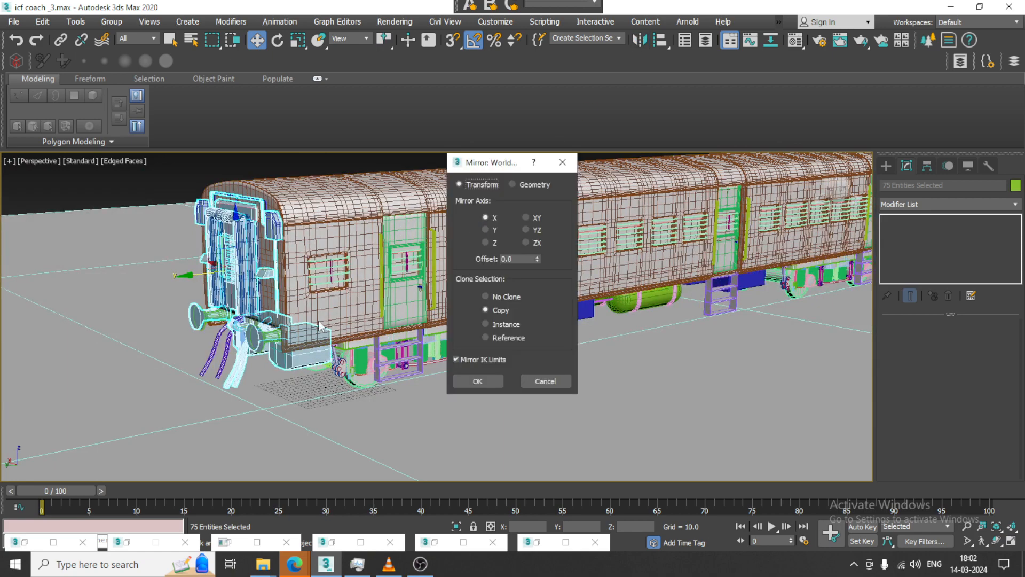
pyautogui.click(486, 230)
pyautogui.click(483, 382)
# Move the mirrored end parts along the Y axis to the coach's bare opposite end
pyautogui.keyDown('alt'); pyautogui.moveTo(371, 310); pyautogui.dragTo(281, 299, button='middle'); pyautogui.keyUp('alt')
pyautogui.moveTo(195, 276); pyautogui.dragTo(790, 267)
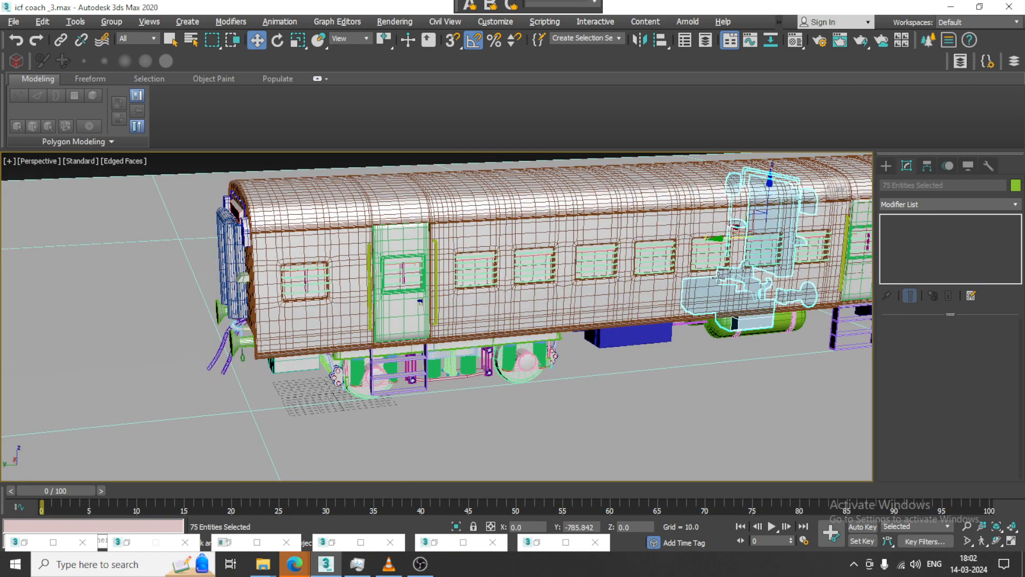
pyautogui.keyDown('alt'); pyautogui.moveTo(790, 267); pyautogui.dragTo(393, 264, button='middle'); pyautogui.keyUp('alt')
pyautogui.scroll(-4, 393, 264)
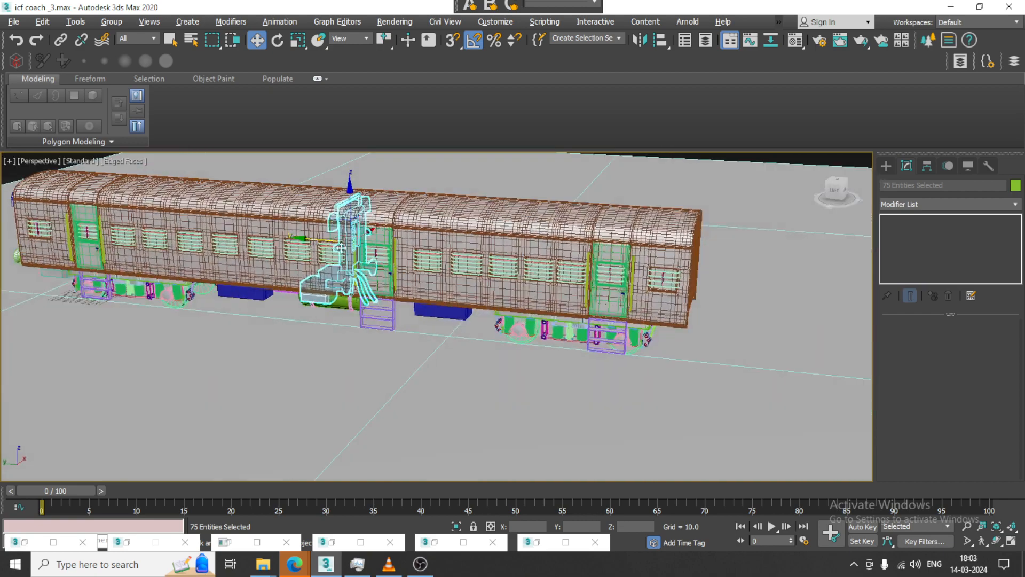
pyautogui.moveTo(321, 240); pyautogui.dragTo(665, 252)
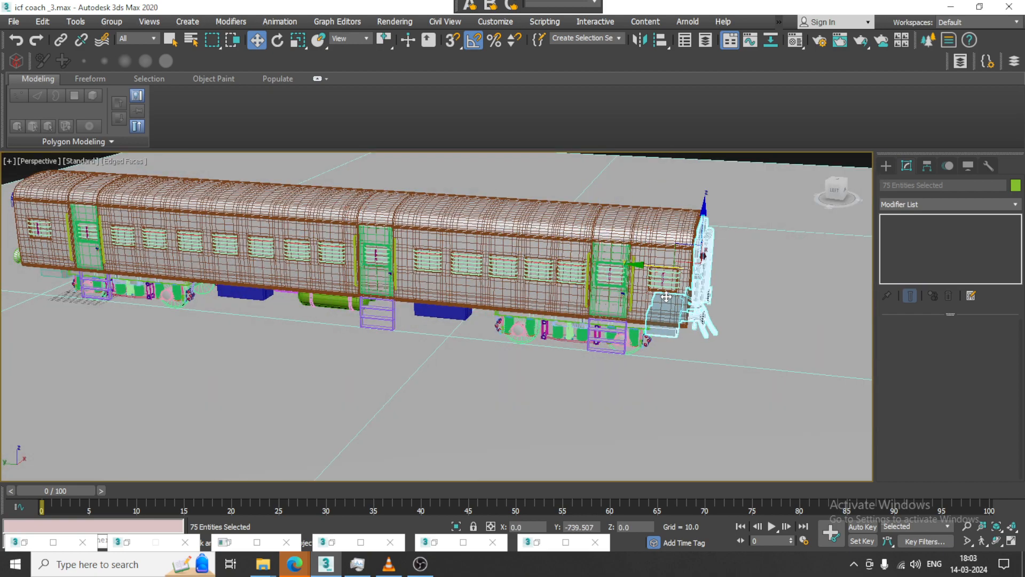
# Nudge the mirrored end parts along the Y axis until the gangway and fittings sit against the coach's end wall
pyautogui.scroll(4, 676, 289)
pyautogui.moveTo(677, 289); pyautogui.dragTo(548, 269, button='middle')
pyautogui.scroll(8, 579, 260)
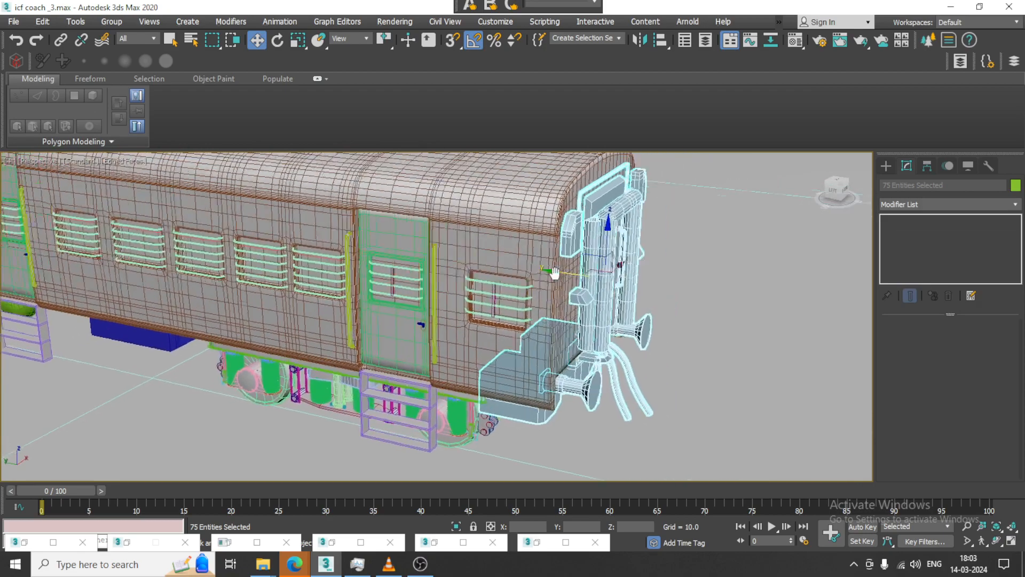
pyautogui.scroll(3, 557, 262)
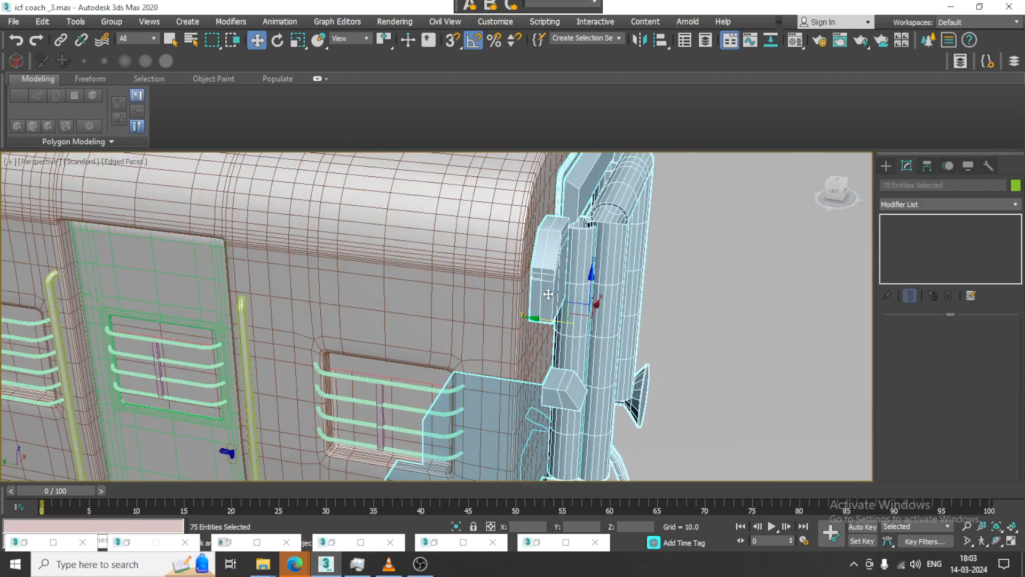
pyautogui.moveTo(549, 293); pyautogui.dragTo(552, 264, button='middle')
pyautogui.keyDown('alt'); pyautogui.moveTo(502, 361); pyautogui.dragTo(522, 363, button='middle'); pyautogui.keyUp('alt')
pyautogui.scroll(-3, 578, 318)
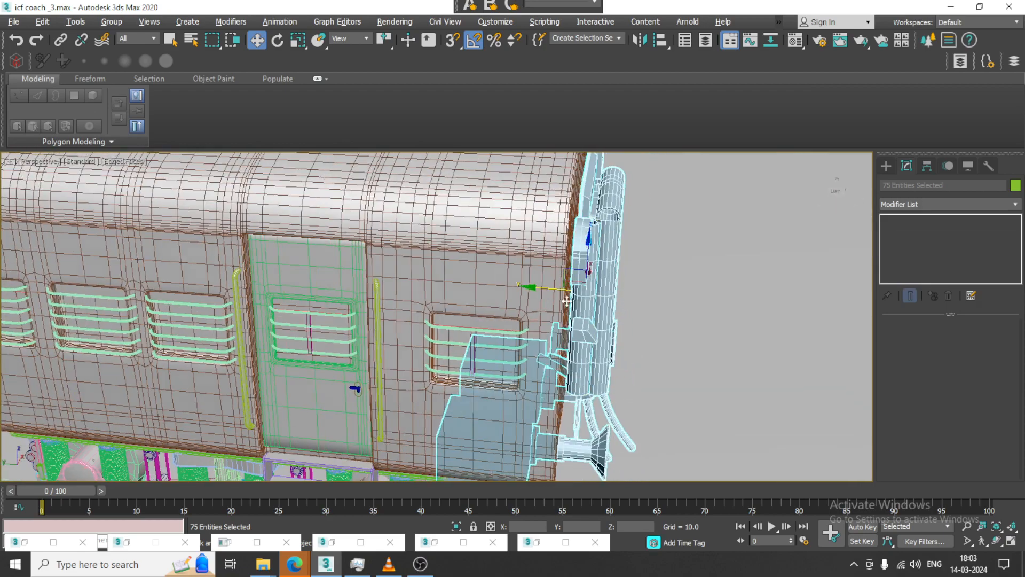
pyautogui.moveTo(548, 286); pyautogui.dragTo(542, 285)
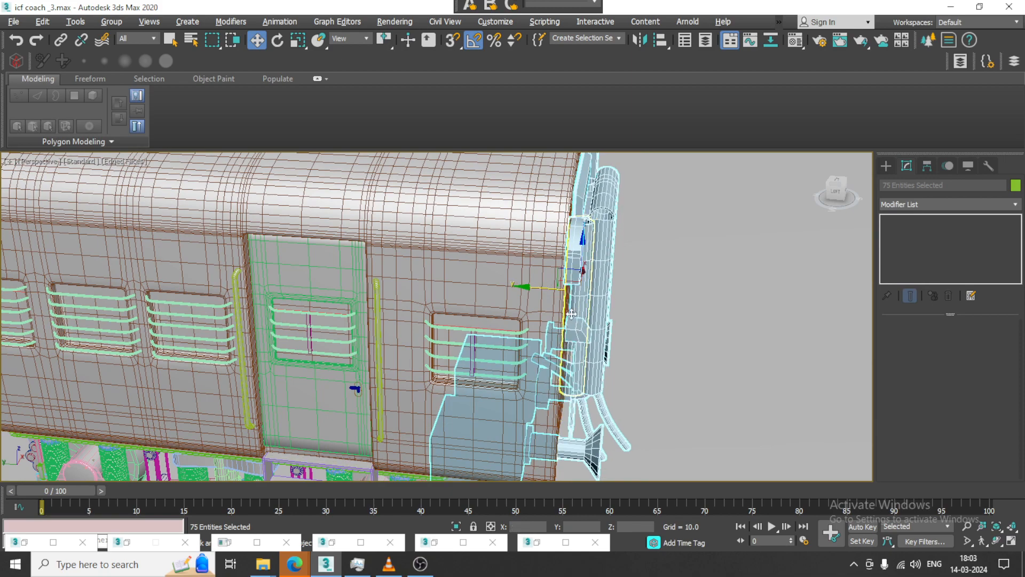
# Select the two boxes beneath the mirrored end and scale them shorter along the coach, clear of the bogie
pyautogui.keyDown('alt'); pyautogui.moveTo(571, 314); pyautogui.dragTo(527, 165, button='middle'); pyautogui.keyUp('alt')
pyautogui.keyDown('alt'); pyautogui.moveTo(545, 285); pyautogui.dragTo(530, 280, button='middle'); pyautogui.keyUp('alt')
pyautogui.keyDown('alt'); pyautogui.moveTo(633, 264); pyautogui.dragTo(656, 241, button='middle'); pyautogui.keyUp('alt')
pyautogui.keyDown('alt'); pyautogui.moveTo(581, 283); pyautogui.dragTo(651, 291, button='middle'); pyautogui.keyUp('alt')
pyautogui.click(566, 427)
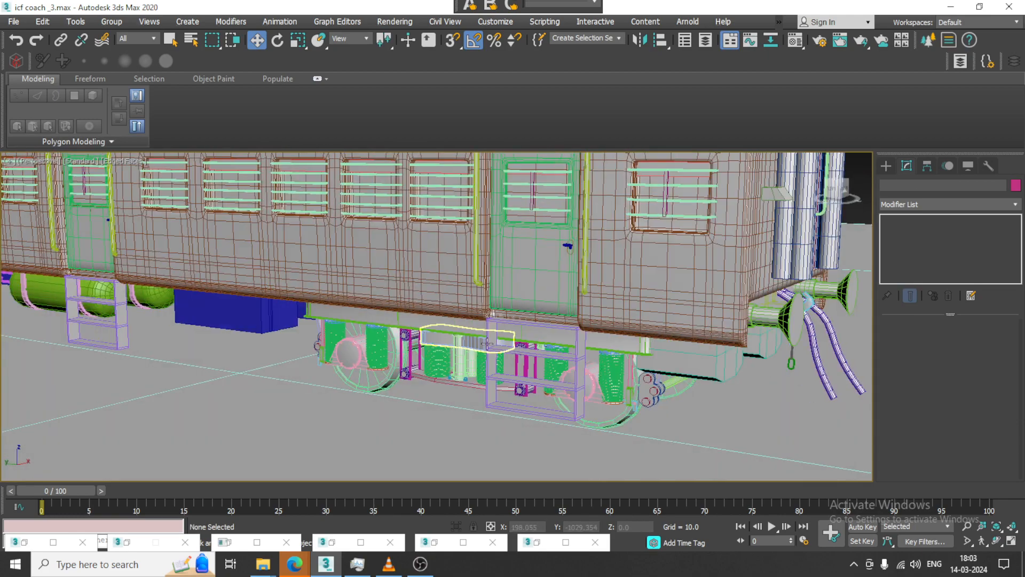
pyautogui.click(708, 354)
pyautogui.moveTo(642, 339); pyautogui.dragTo(609, 328, button='middle')
pyautogui.keyDown('ctrl'); pyautogui.click(724, 331); pyautogui.keyUp('ctrl')
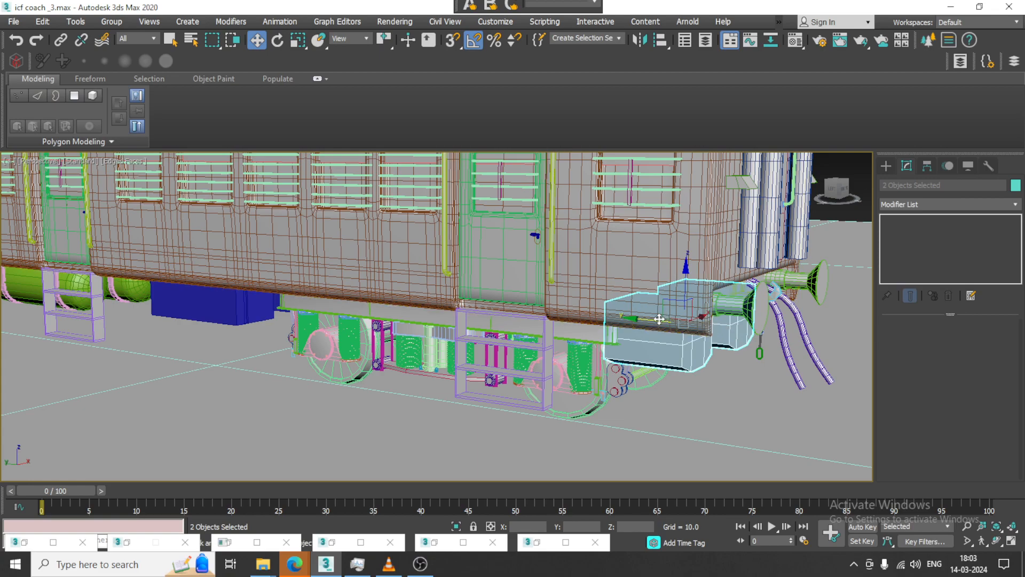
pyautogui.press('r')
pyautogui.keyDown('alt'); pyautogui.moveTo(683, 319); pyautogui.dragTo(741, 344, button='middle'); pyautogui.keyUp('alt')
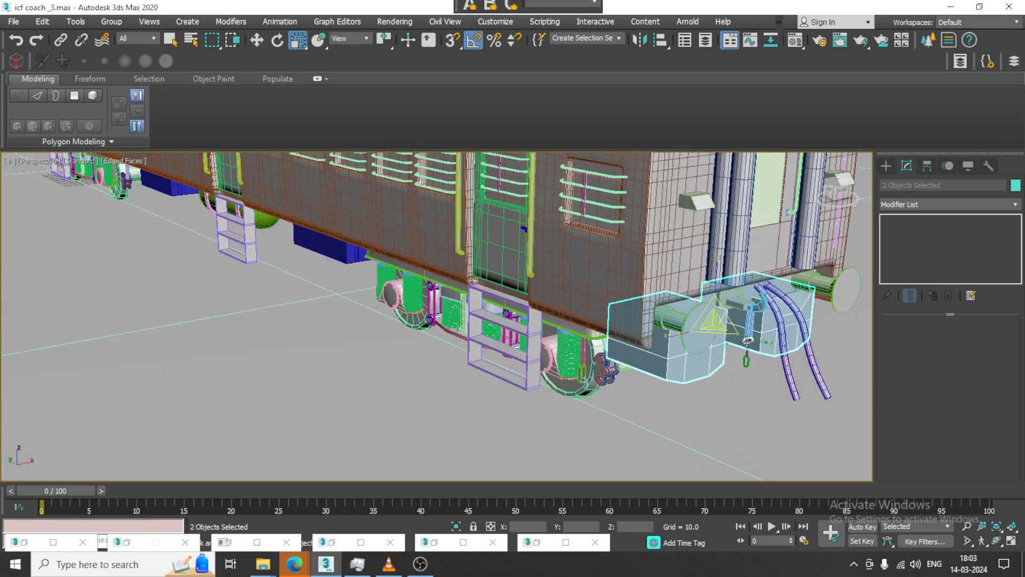
pyautogui.keyDown('alt'); pyautogui.moveTo(685, 328); pyautogui.dragTo(690, 323, button='middle'); pyautogui.keyUp('alt')
pyautogui.press('w')
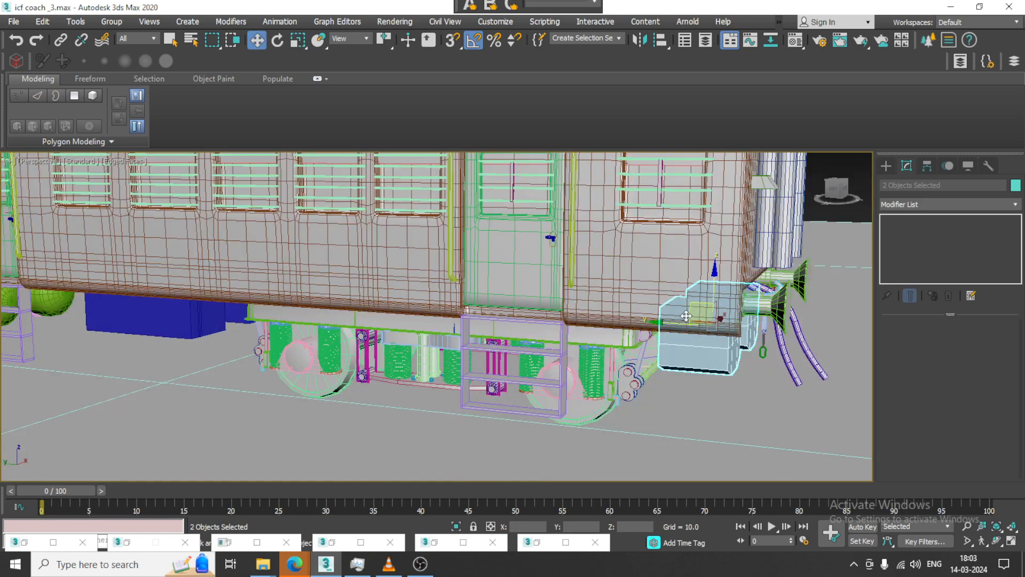
# Assign one common grey material to all objects, hide the interface around the viewport and clear the selection
pyautogui.scroll(-6, 659, 323)
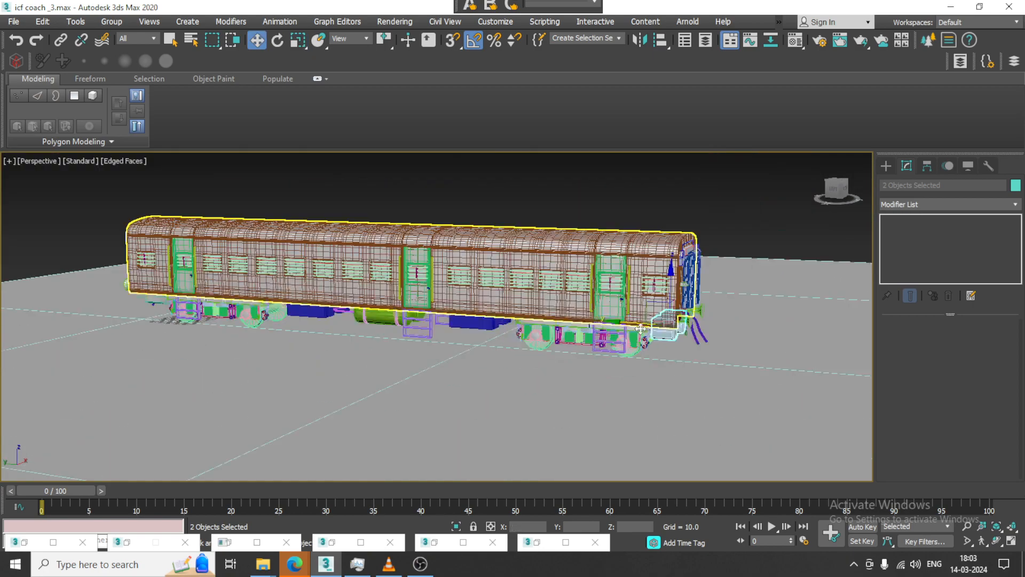
pyautogui.keyDown('alt'); pyautogui.moveTo(659, 323); pyautogui.dragTo(690, 315, button='middle'); pyautogui.keyUp('alt')
pyautogui.moveTo(327, 314); pyautogui.dragTo(578, 315, button='middle')
pyautogui.scroll(4, 329, 332)
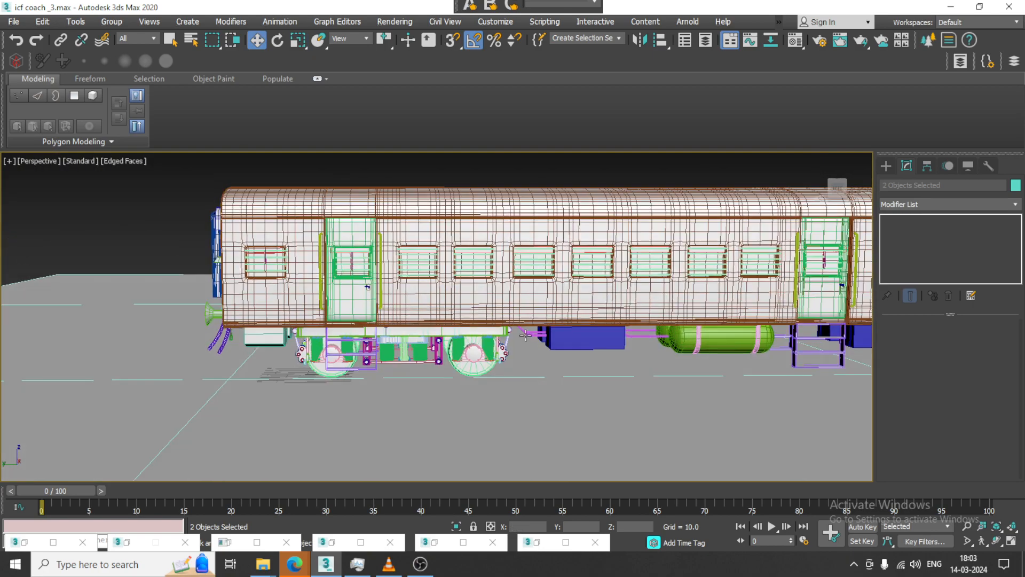
pyautogui.moveTo(801, 326); pyautogui.dragTo(555, 330, button='middle')
pyautogui.keyDown('alt'); pyautogui.moveTo(833, 325); pyautogui.dragTo(563, 321, button='middle'); pyautogui.keyUp('alt')
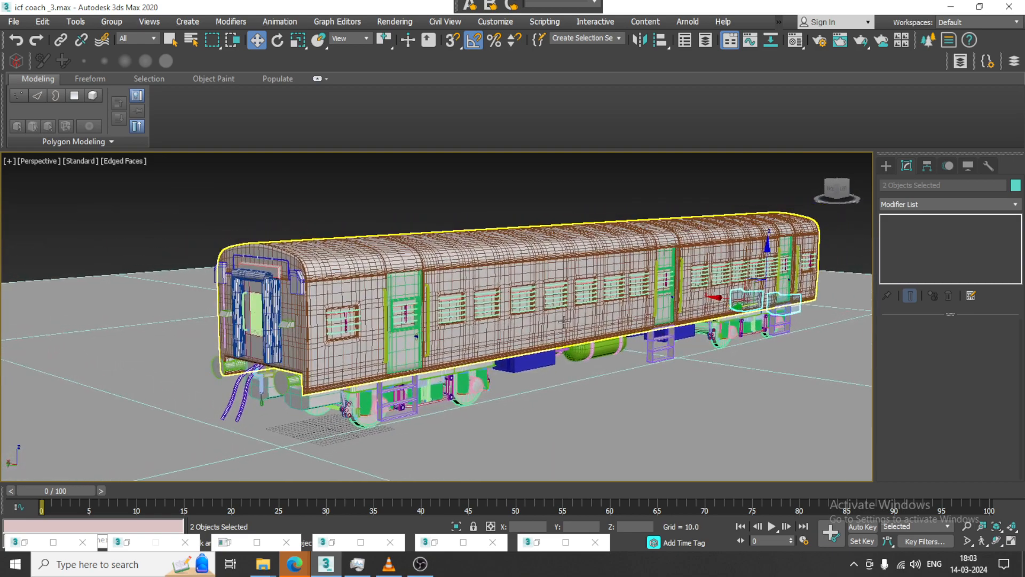
pyautogui.press('F4')
pyautogui.keyDown('alt'); pyautogui.moveTo(504, 335); pyautogui.dragTo(499, 351, button='middle'); pyautogui.keyUp('alt')
pyautogui.hotkey('ctrl', 'a')
pyautogui.press('m')
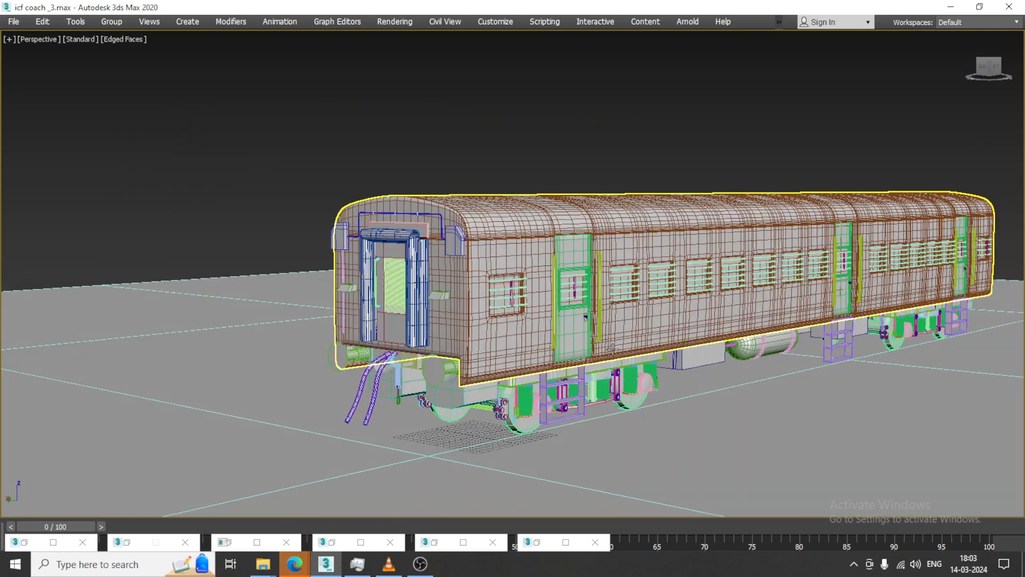
pyautogui.keyDown('alt'); pyautogui.moveTo(512, 288); pyautogui.dragTo(528, 288, button='middle'); pyautogui.keyUp('alt')
pyautogui.click(606, 337)
# Examine the completed coach from its gangway end and along its side
pyautogui.scroll(3, 500, 336)
pyautogui.scroll(-5, 494, 337)
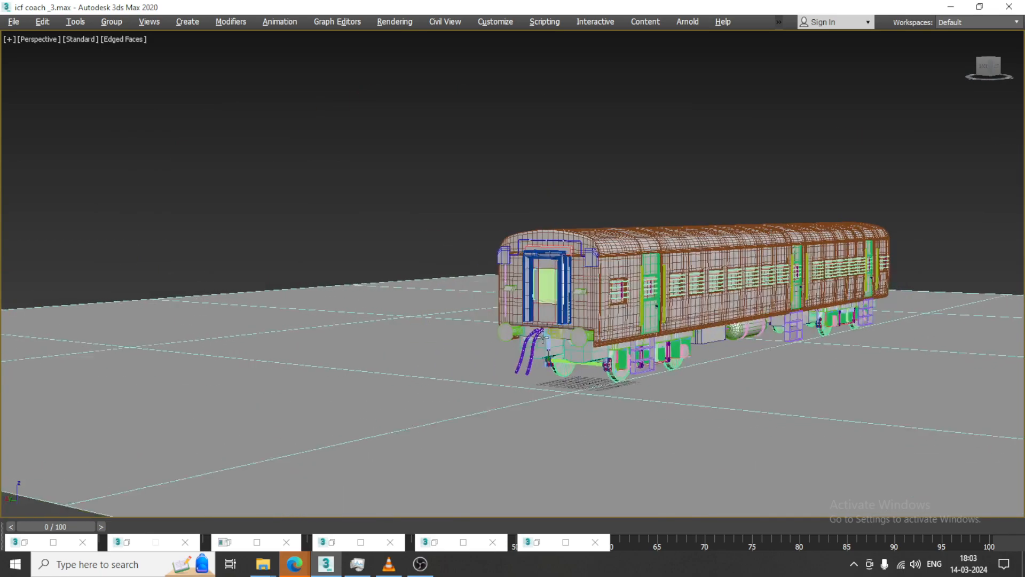
pyautogui.keyDown('alt'); pyautogui.moveTo(494, 338); pyautogui.dragTo(446, 292, button='middle'); pyautogui.keyUp('alt')
pyautogui.scroll(3, 446, 292)
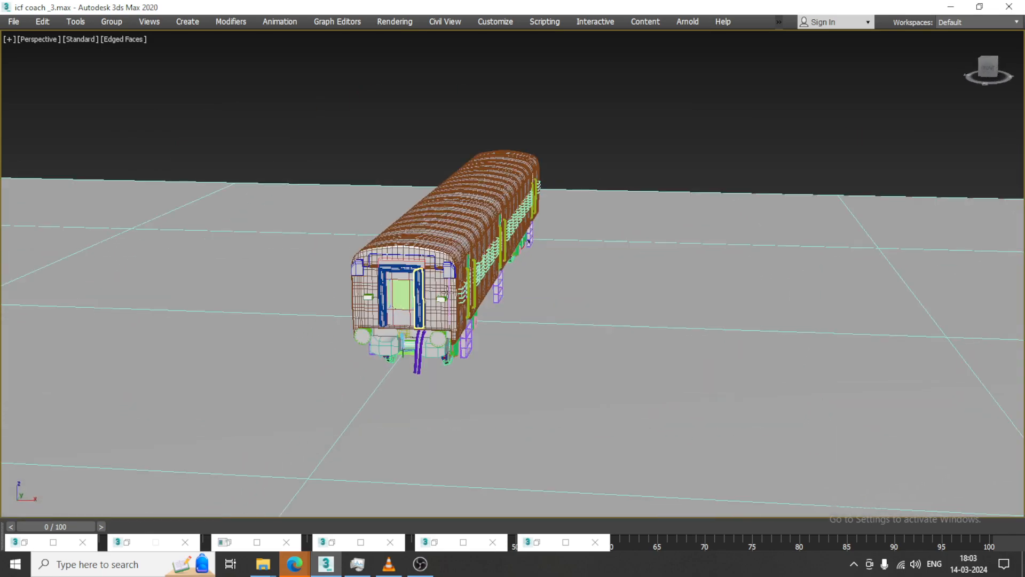
pyautogui.keyDown('alt'); pyautogui.moveTo(642, 287); pyautogui.dragTo(865, 297, button='middle'); pyautogui.keyUp('alt')
pyautogui.scroll(4, 689, 300)
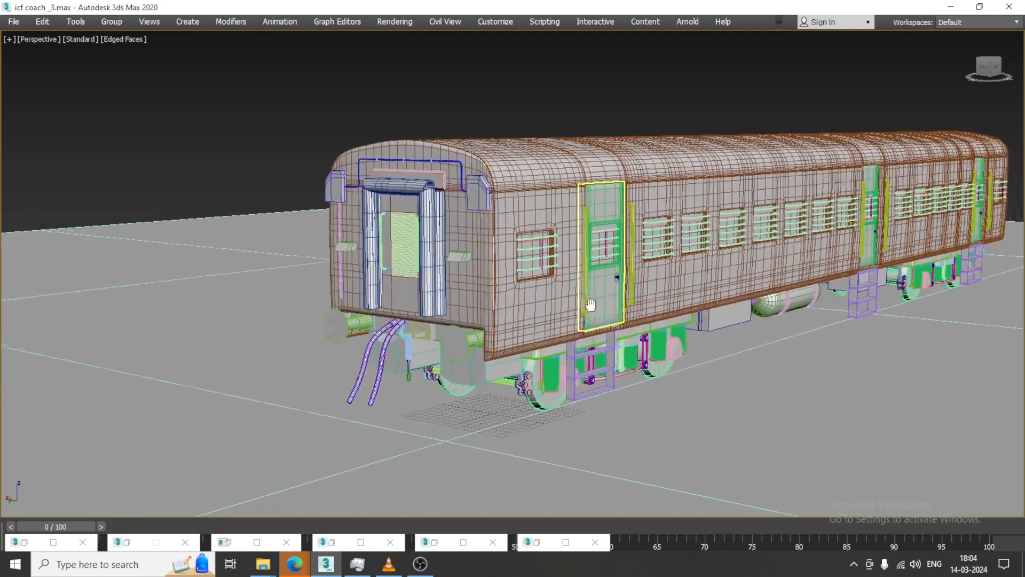